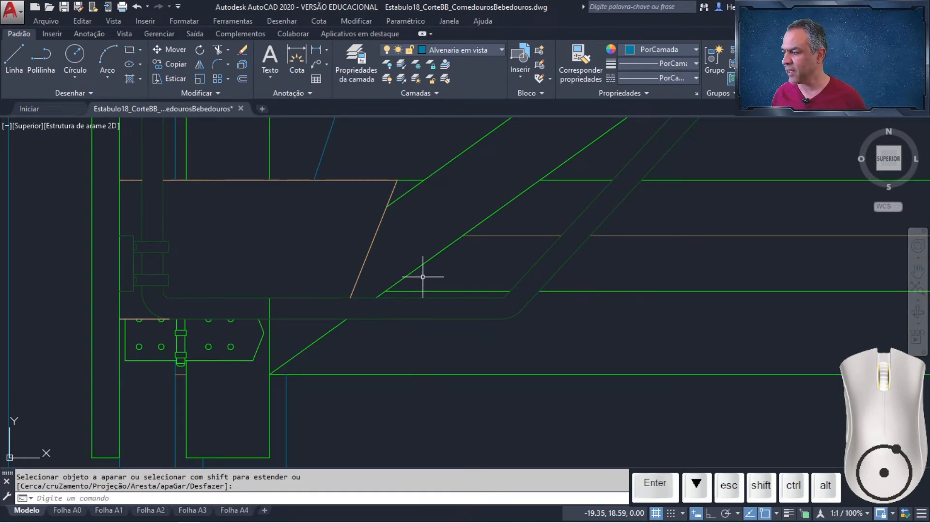
Step: Make Hidráulica Geral the current layer and draw a vertical line about 5.38 down from the section's right slab end, level with the plan's upper corner
{"action": "left_click", "coordinate": [501, 50]}
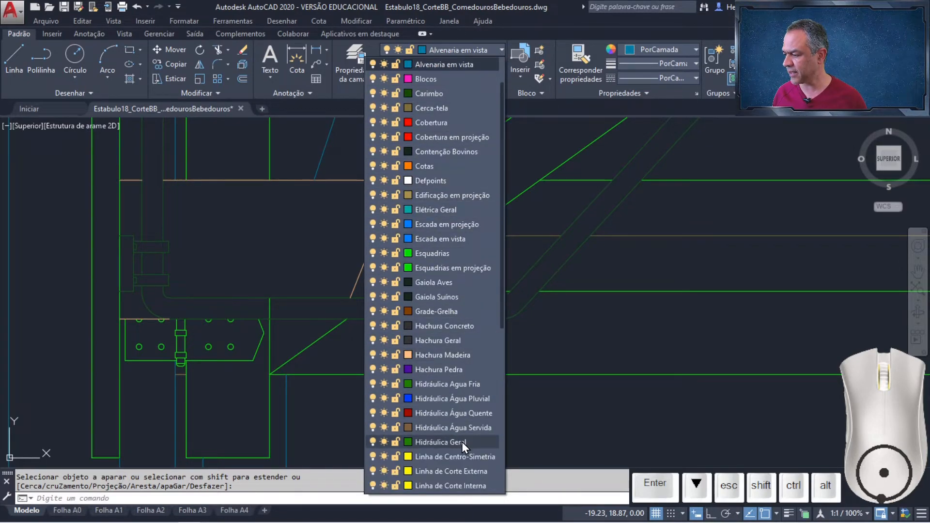
{"action": "left_click", "coordinate": [461, 443]}
{"action": "scroll", "coordinate": [432, 357], "scroll_direction": "down", "scroll_amount": 5}
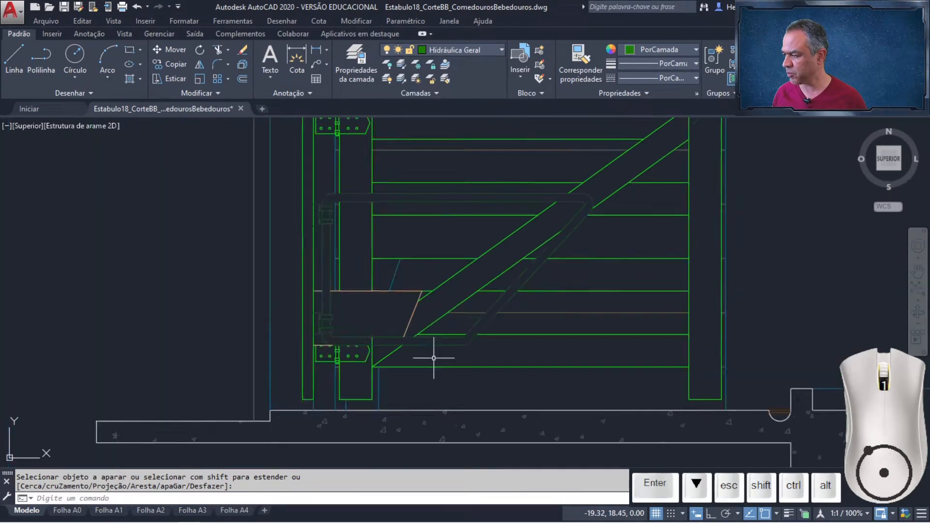
{"action": "mouse_move", "coordinate": [418, 333]}
{"action": "middle_mouse_down"}
{"action": "mouse_move", "coordinate": [175, 262]}
{"action": "mouse_move", "coordinate": [47, 207]}
{"action": "middle_mouse_up"}
{"action": "middle_click_drag", "start_coordinate": [283, 261], "coordinate": [199, 248]}
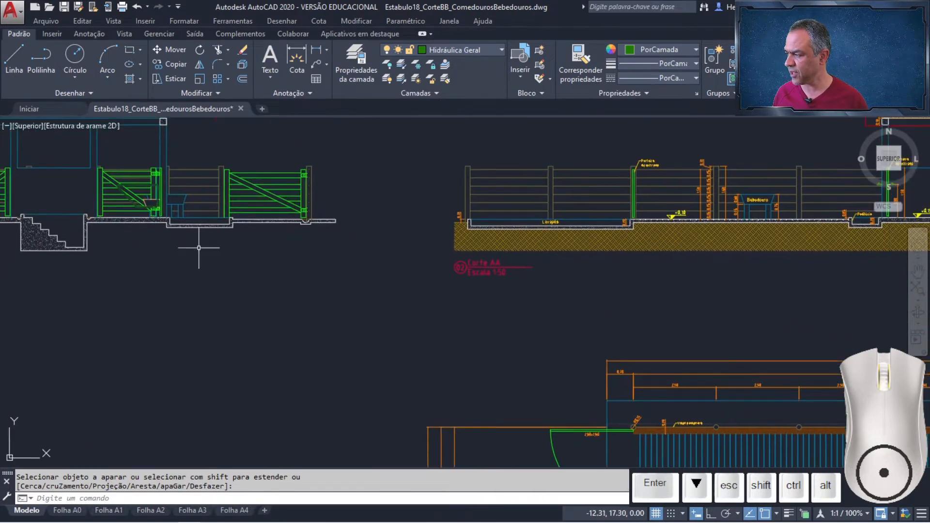
{"action": "left_click", "coordinate": [19, 65]}
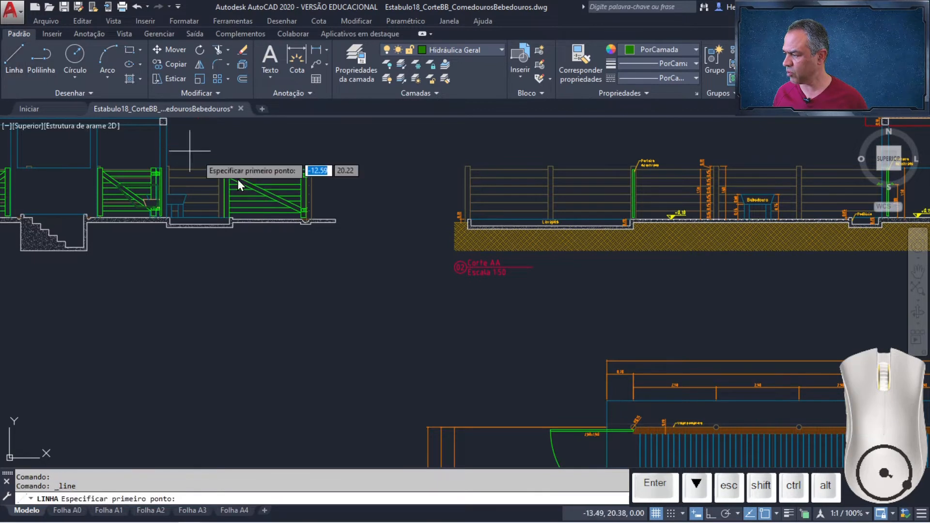
{"action": "left_click", "coordinate": [336, 225]}
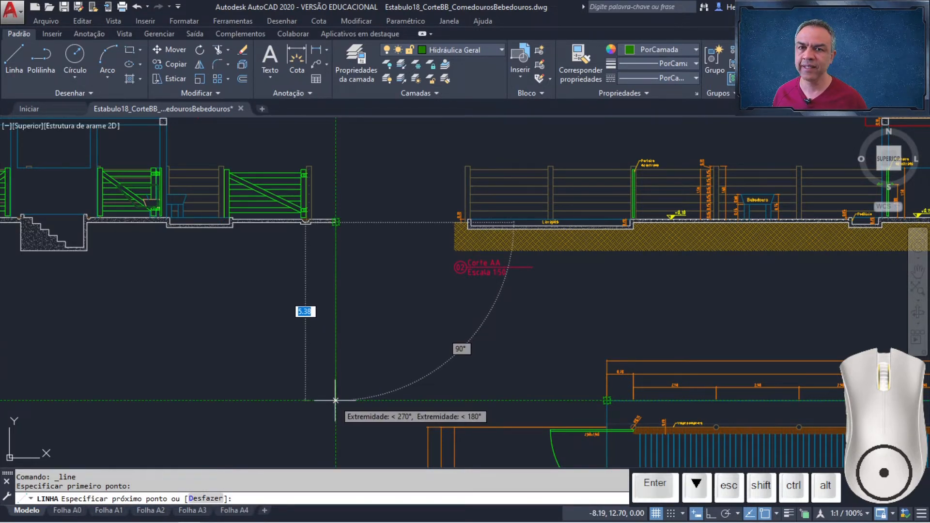
{"action": "left_click", "coordinate": [336, 400]}
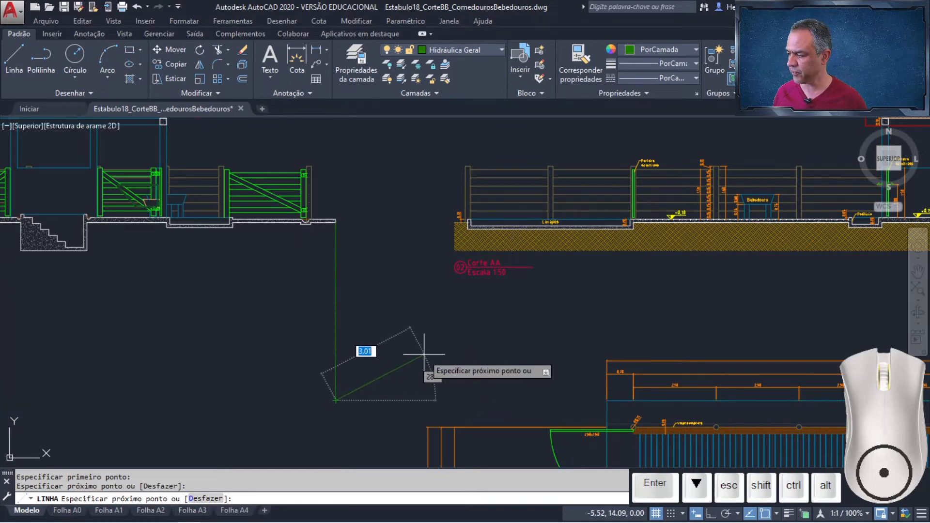
{"action": "key", "text": "Return"}
Step: Move the whole section drawing from its right slab end to the lower end of the vertical line
{"action": "mouse_move", "coordinate": [203, 322]}
{"action": "middle_mouse_down"}
{"action": "mouse_move", "coordinate": [258, 332]}
{"action": "mouse_move", "coordinate": [465, 458]}
{"action": "middle_mouse_up"}
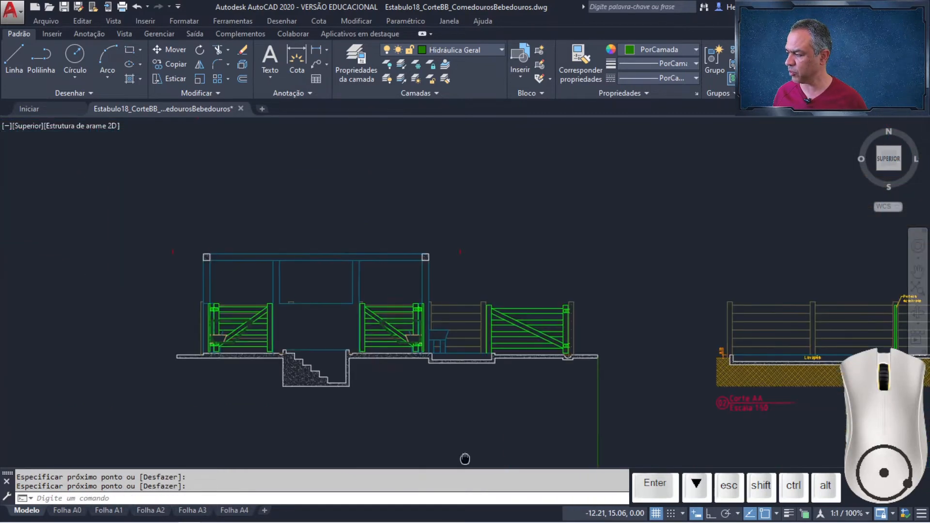
{"action": "left_click", "coordinate": [176, 49]}
{"action": "left_click", "coordinate": [144, 225]}
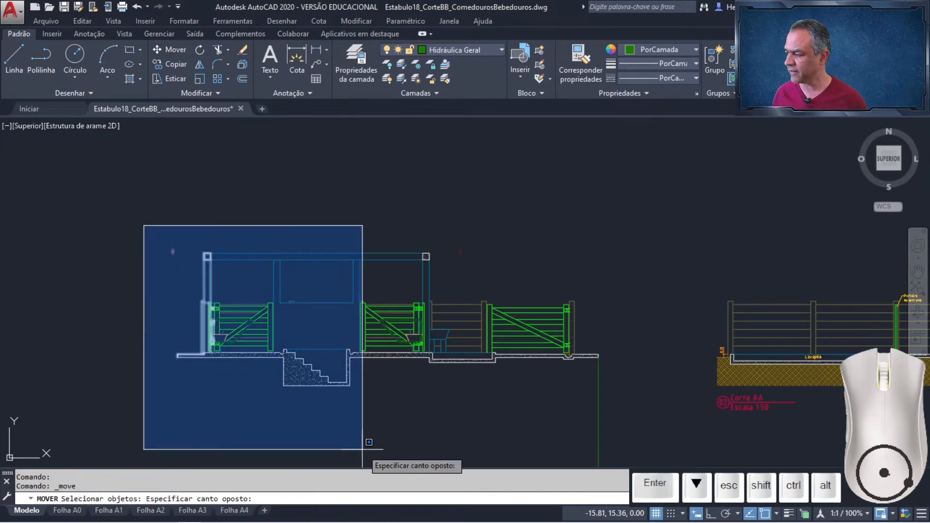
{"action": "left_click", "coordinate": [644, 444]}
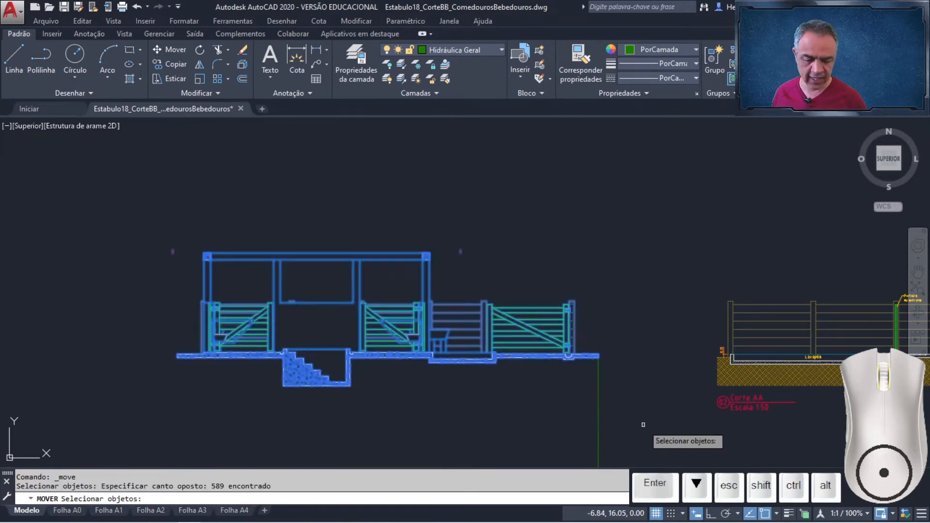
{"action": "key", "text": "Return"}
{"action": "scroll", "coordinate": [629, 405], "scroll_direction": "up", "scroll_amount": 3}
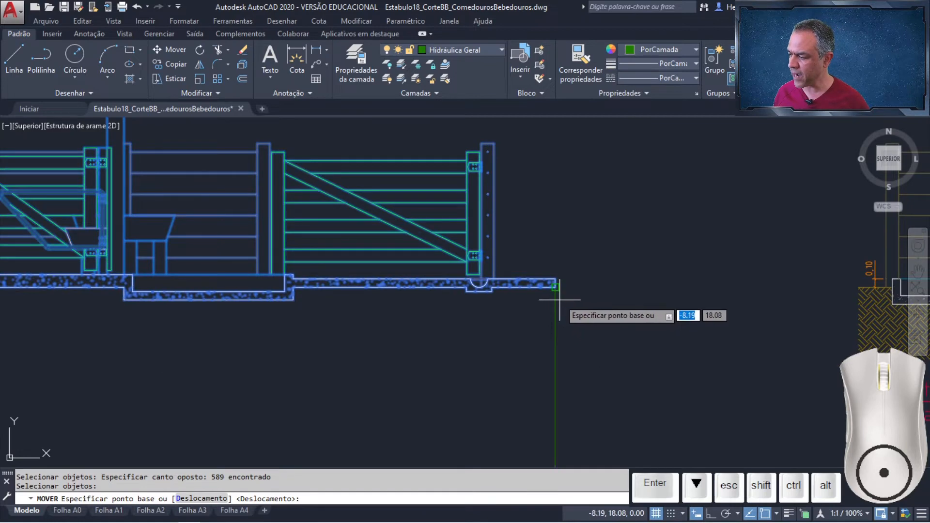
{"action": "left_click", "coordinate": [557, 284]}
{"action": "scroll", "coordinate": [560, 276], "scroll_direction": "down", "scroll_amount": 5}
{"action": "middle_click_drag", "start_coordinate": [589, 349], "coordinate": [511, 192]}
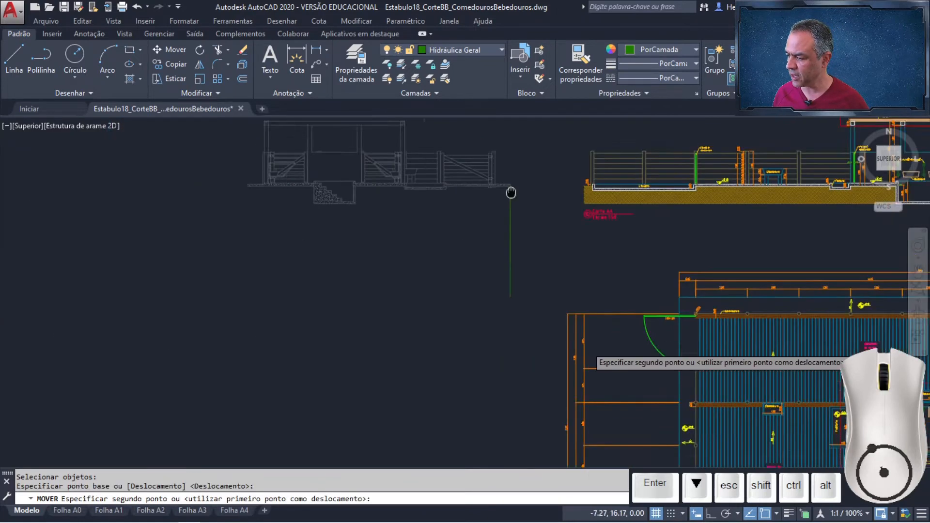
{"action": "scroll", "coordinate": [504, 242], "scroll_direction": "up", "scroll_amount": 4}
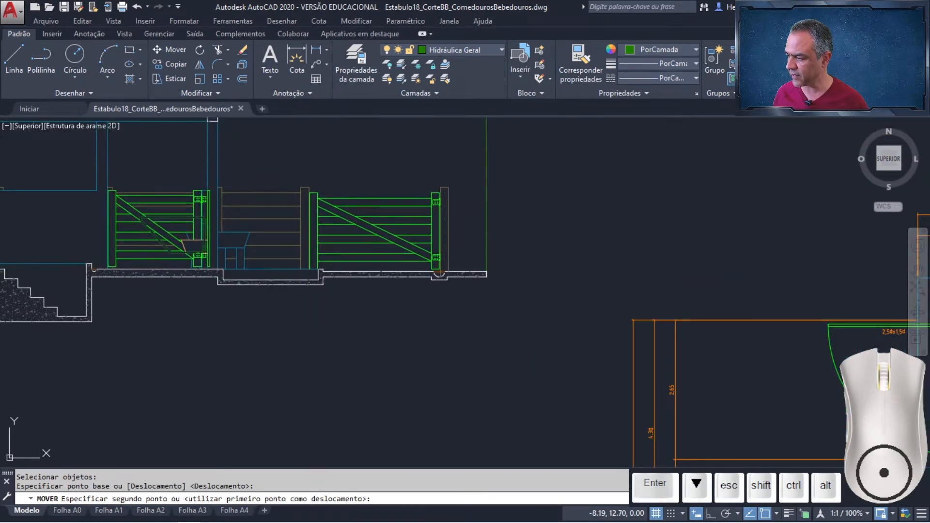
{"action": "left_click", "coordinate": [487, 278]}
Step: Rotate the whole section drawing by 90 degrees about its right slab end
{"action": "scroll", "coordinate": [491, 260], "scroll_direction": "down", "scroll_amount": 2}
{"action": "middle_click_drag", "start_coordinate": [497, 258], "coordinate": [525, 315]}
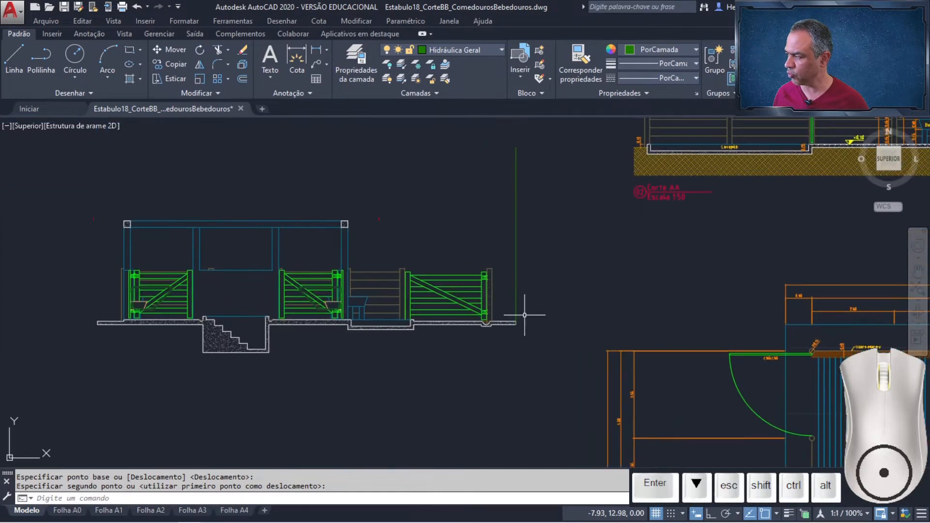
{"action": "left_click", "coordinate": [198, 54]}
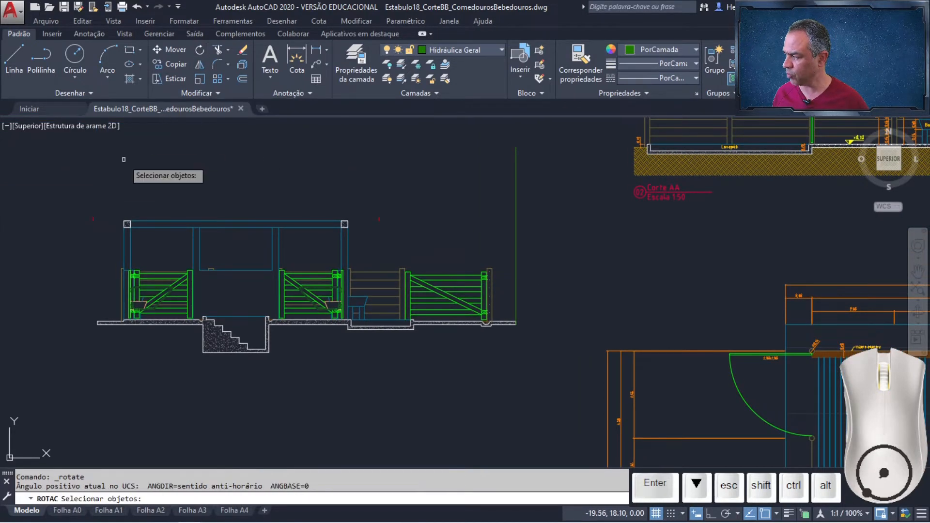
{"action": "left_click", "coordinate": [43, 193]}
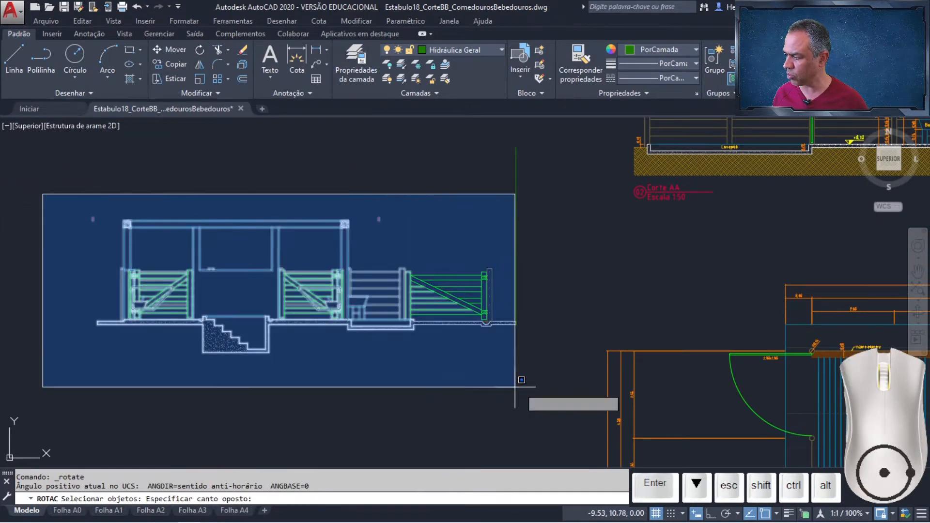
{"action": "left_click", "coordinate": [569, 386]}
{"action": "key", "text": "Return"}
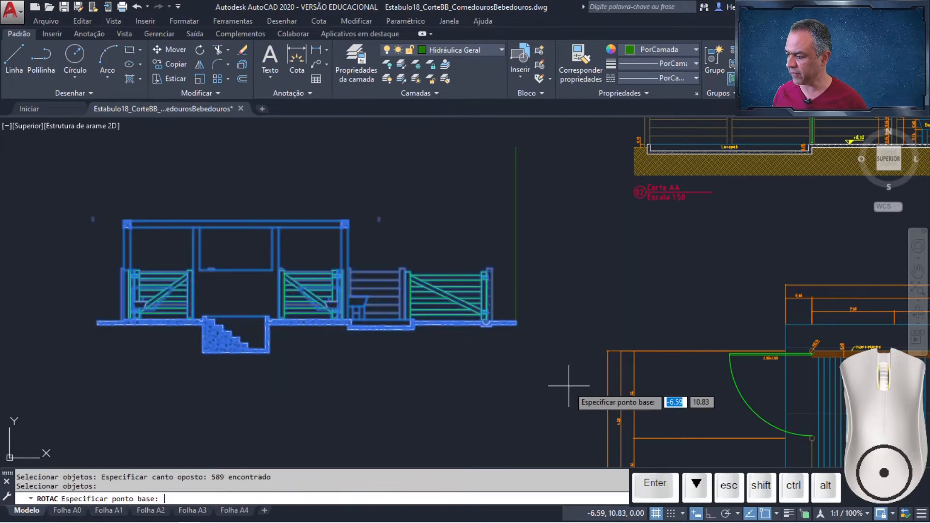
{"action": "left_click", "coordinate": [520, 329]}
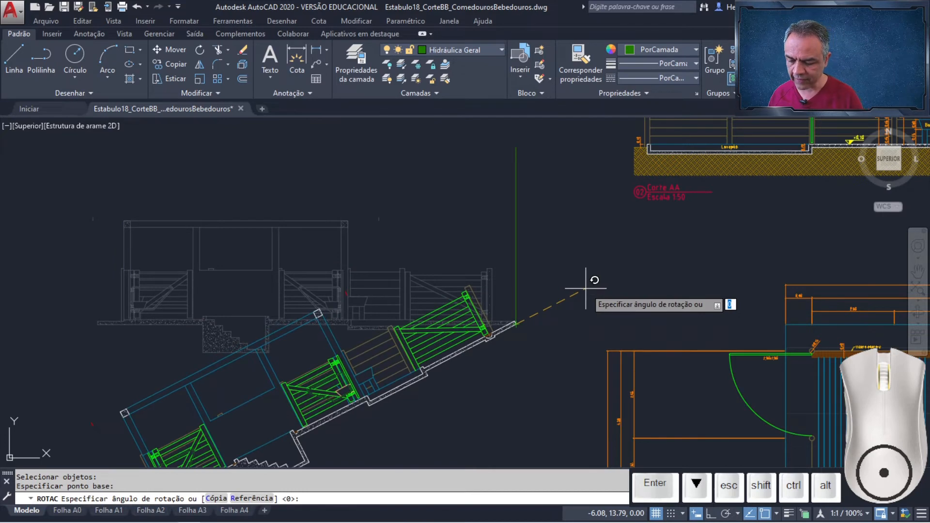
{"action": "key", "text": "Return"}
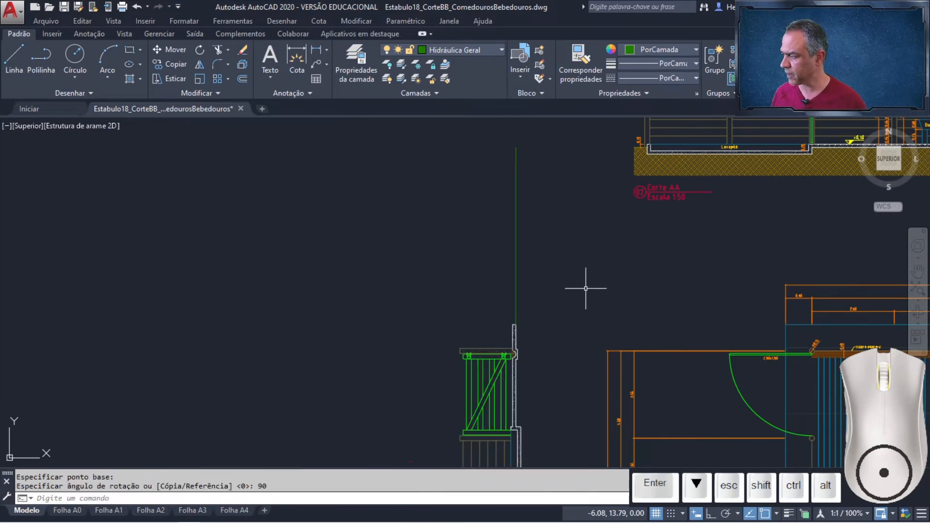
Step: Draw a horizontal construction line through the tip of the tap beside the pillar near the 1,00 x 0,60 Bebedouro in the plan
{"action": "scroll", "coordinate": [586, 288], "scroll_direction": "down", "scroll_amount": 6}
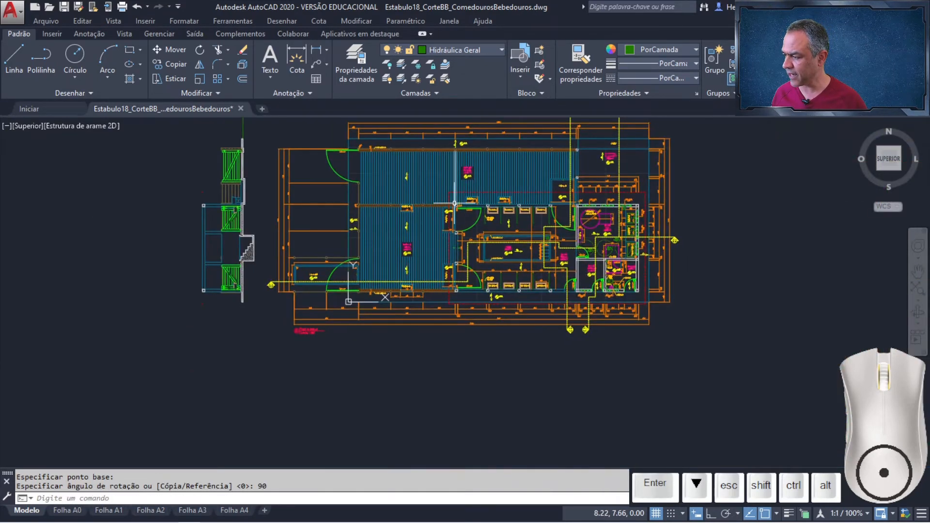
{"action": "scroll", "coordinate": [454, 204], "scroll_direction": "up", "scroll_amount": 6}
{"action": "middle_click_drag", "start_coordinate": [416, 164], "coordinate": [501, 283]}
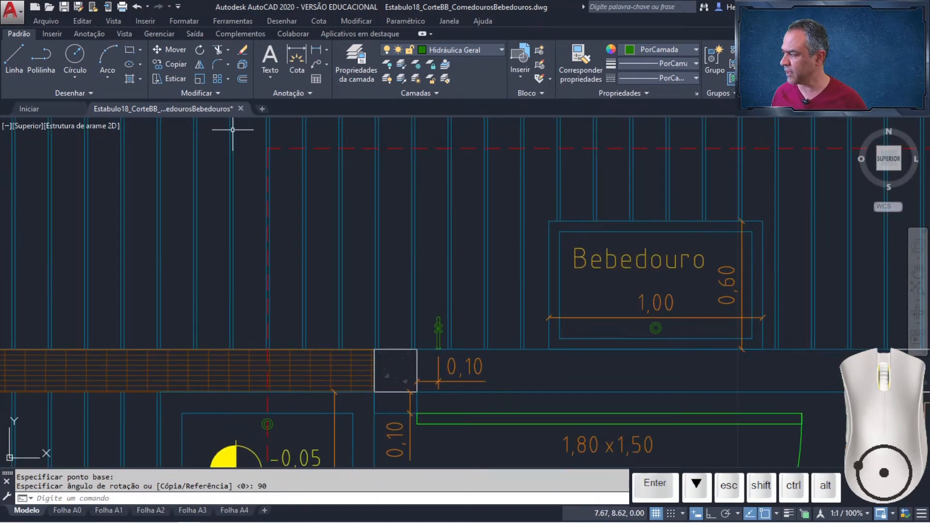
{"action": "left_click", "coordinate": [77, 92]}
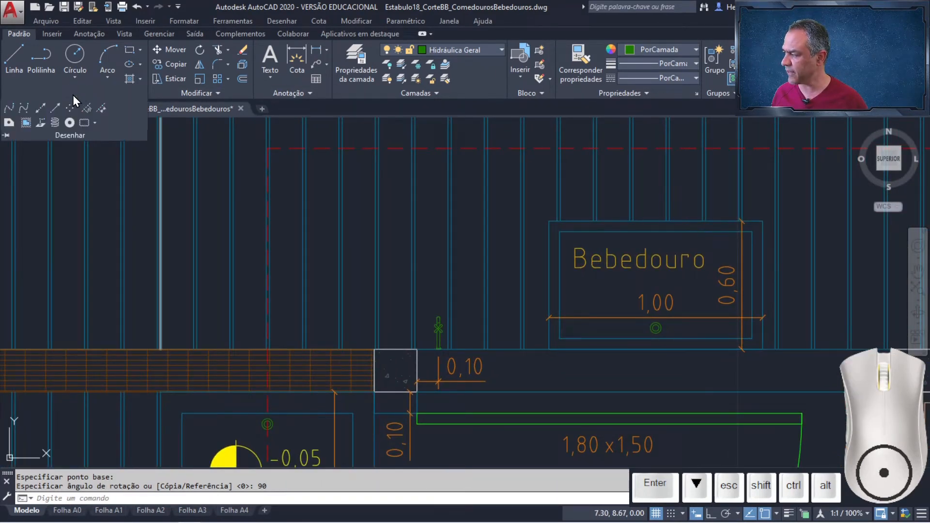
{"action": "left_click", "coordinate": [39, 109]}
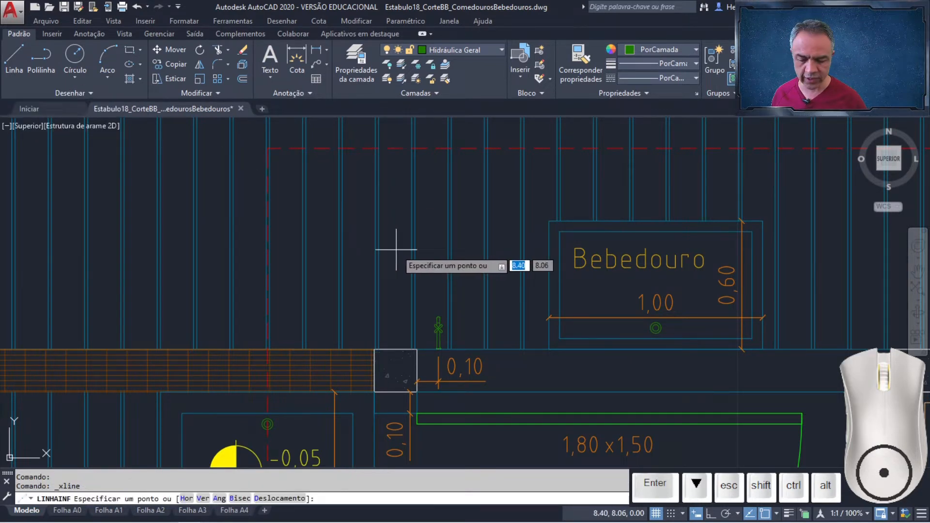
{"action": "key", "text": "Down"}
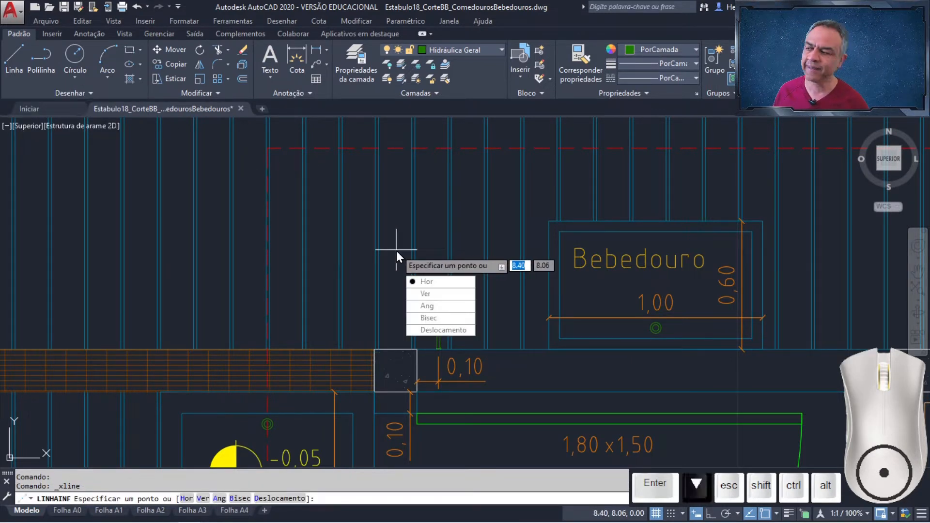
{"action": "left_click", "coordinate": [425, 282]}
{"action": "scroll", "coordinate": [422, 296], "scroll_direction": "up", "scroll_amount": 5}
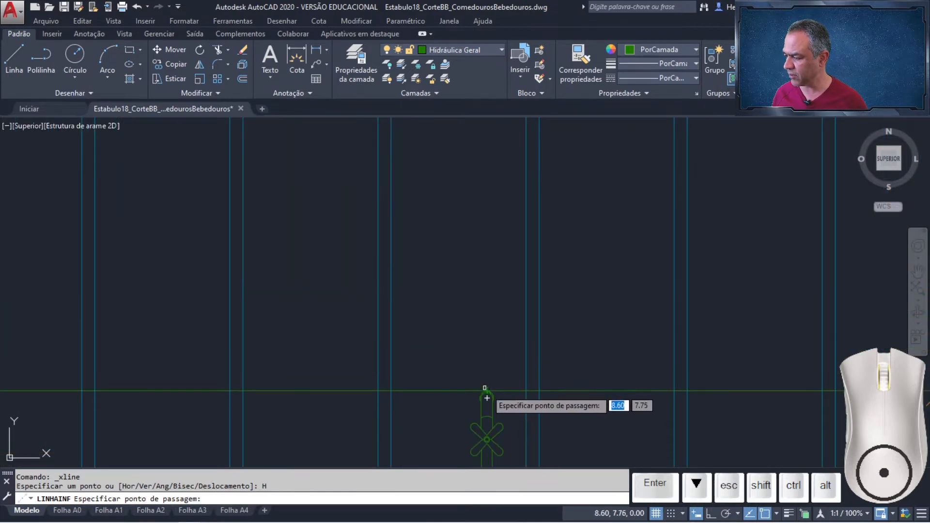
{"action": "left_click", "coordinate": [487, 391]}
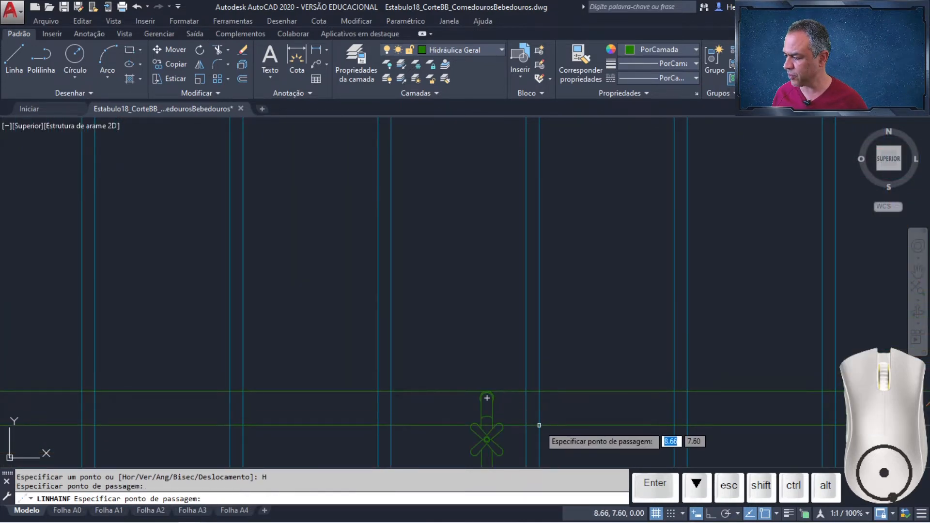
Step: Add two horizontal construction lines, through the tap beside the 2,20 dimension and the tap near the Valeta coletora label
{"action": "scroll", "coordinate": [512, 401], "scroll_direction": "down", "scroll_amount": 2}
{"action": "middle_click_drag", "start_coordinate": [512, 400], "coordinate": [493, 181]}
{"action": "scroll", "coordinate": [493, 181], "scroll_direction": "down", "scroll_amount": 6}
{"action": "middle_click_drag", "start_coordinate": [471, 297], "coordinate": [371, 53]}
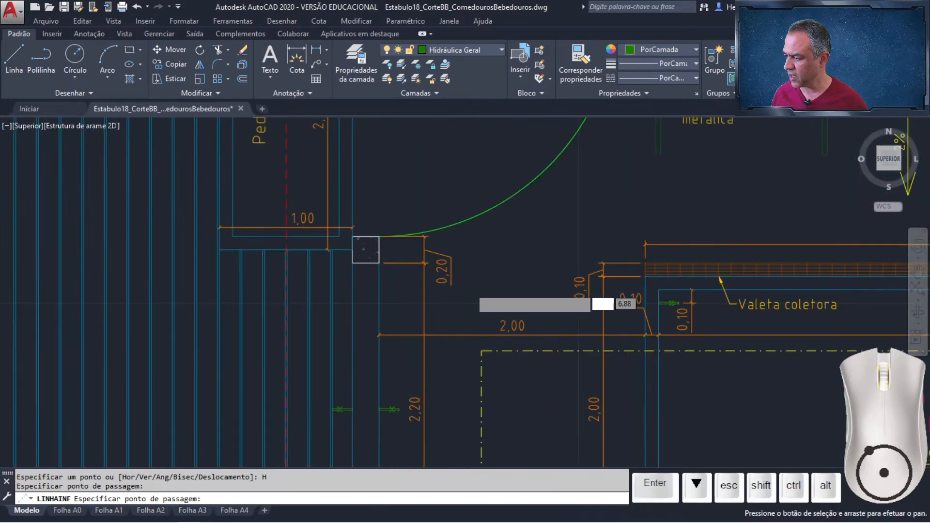
{"action": "middle_click_drag", "start_coordinate": [429, 300], "coordinate": [391, 125]}
{"action": "scroll", "coordinate": [360, 236], "scroll_direction": "up", "scroll_amount": 5}
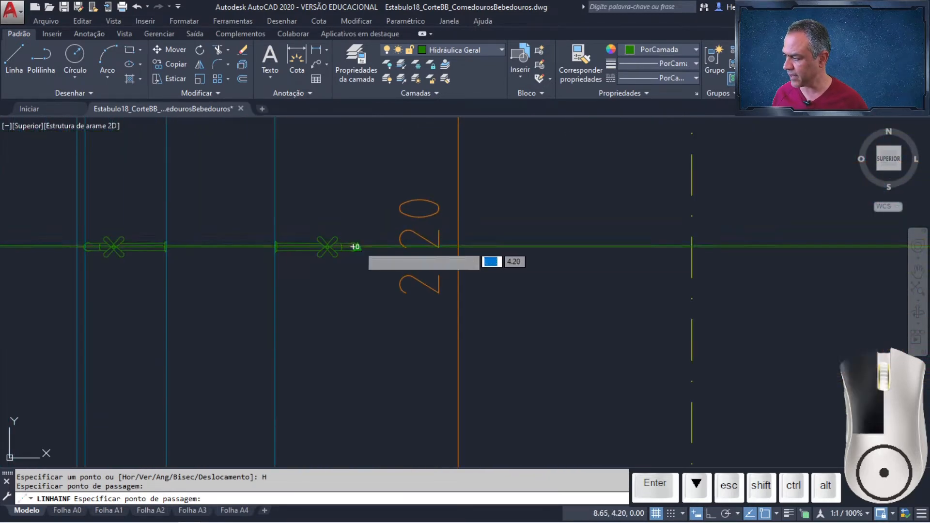
{"action": "scroll", "coordinate": [557, 298], "scroll_direction": "down", "scroll_amount": 6}
{"action": "scroll", "coordinate": [712, 232], "scroll_direction": "up", "scroll_amount": 9}
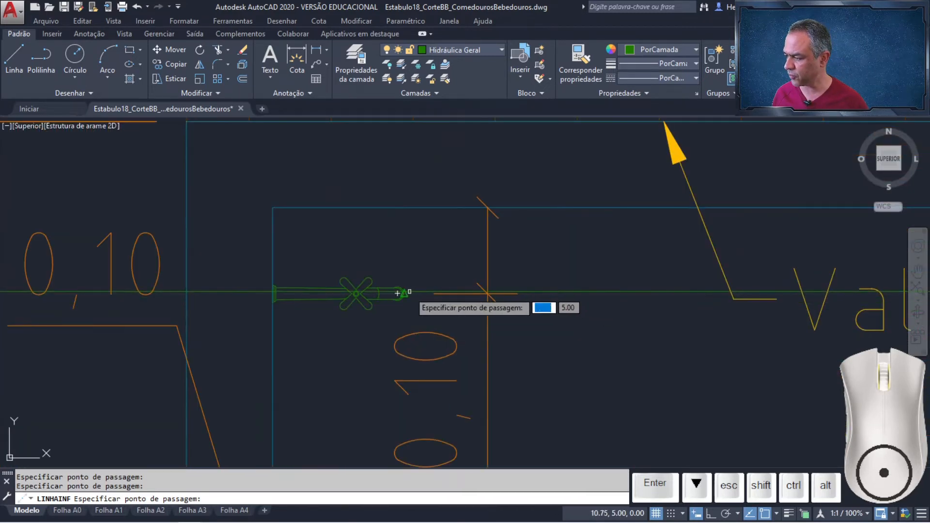
{"action": "left_click", "coordinate": [421, 294]}
{"action": "key", "text": "Return"}
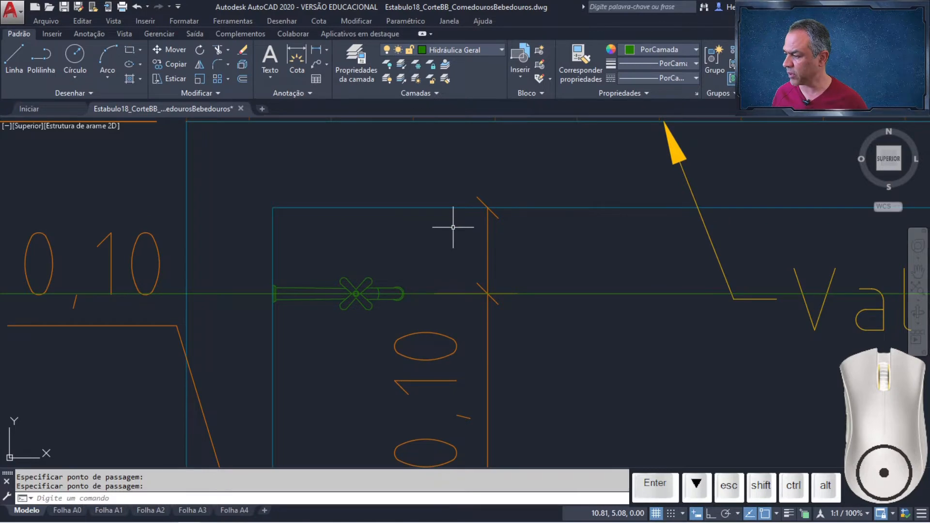
Step: Trim the three horizontal construction lines on both sides of the rotated section, using the trough, fence post, pit wall and central opening edges as limits
{"action": "scroll", "coordinate": [453, 228], "scroll_direction": "down", "scroll_amount": 11}
{"action": "middle_click_drag", "start_coordinate": [223, 229], "coordinate": [929, 237]}
{"action": "mouse_move", "coordinate": [354, 242]}
{"action": "middle_mouse_down"}
{"action": "mouse_move", "coordinate": [587, 226]}
{"action": "mouse_move", "coordinate": [606, 249]}
{"action": "middle_mouse_up"}
{"action": "scroll", "coordinate": [483, 252], "scroll_direction": "down", "scroll_amount": 1}
{"action": "middle_click_drag", "start_coordinate": [483, 252], "coordinate": [460, 296]}
{"action": "left_click", "coordinate": [219, 50]}
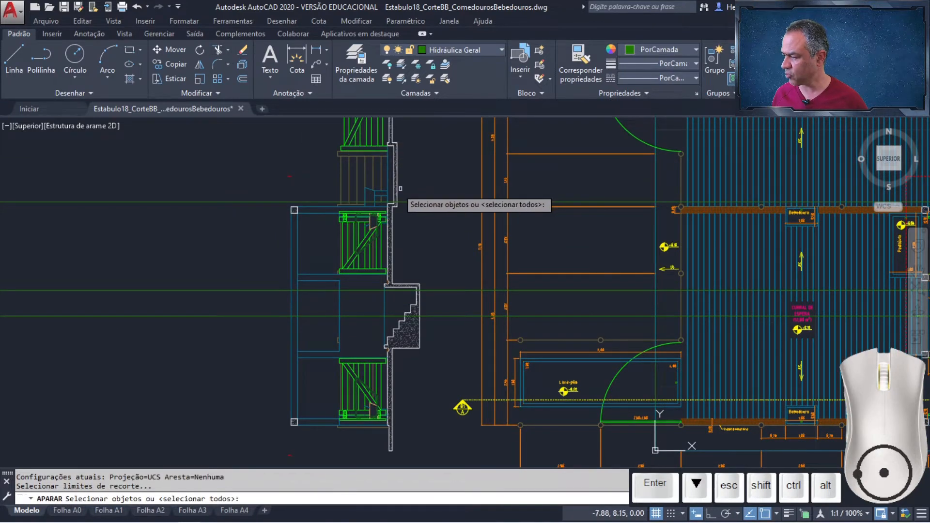
{"action": "scroll", "coordinate": [400, 188], "scroll_direction": "up", "scroll_amount": 2}
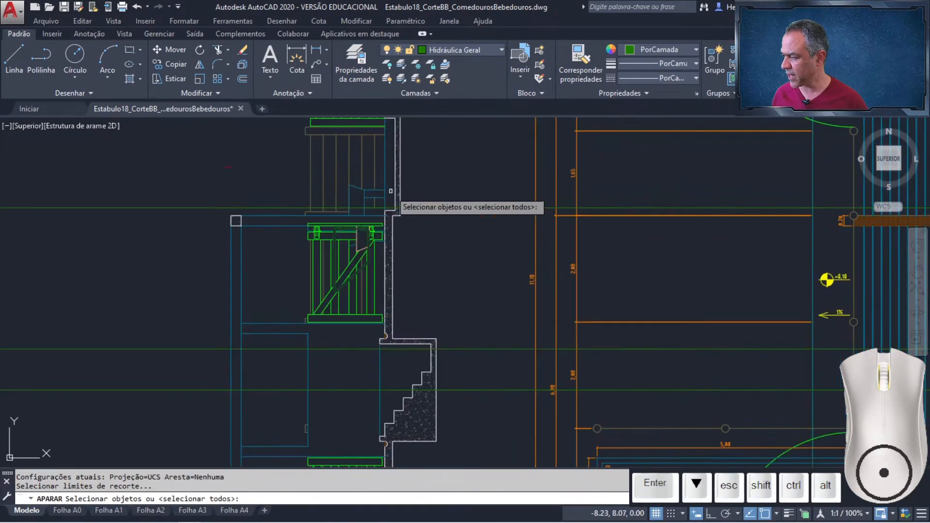
{"action": "left_click", "coordinate": [349, 200]}
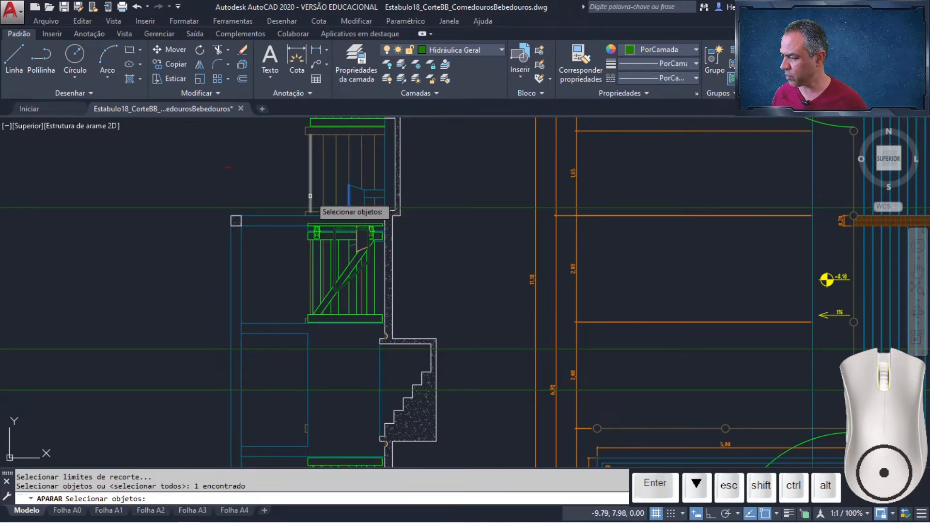
{"action": "mouse_move", "coordinate": [460, 308]}
{"action": "middle_mouse_down"}
{"action": "mouse_move", "coordinate": [451, 210]}
{"action": "mouse_move", "coordinate": [444, 216]}
{"action": "middle_mouse_up"}
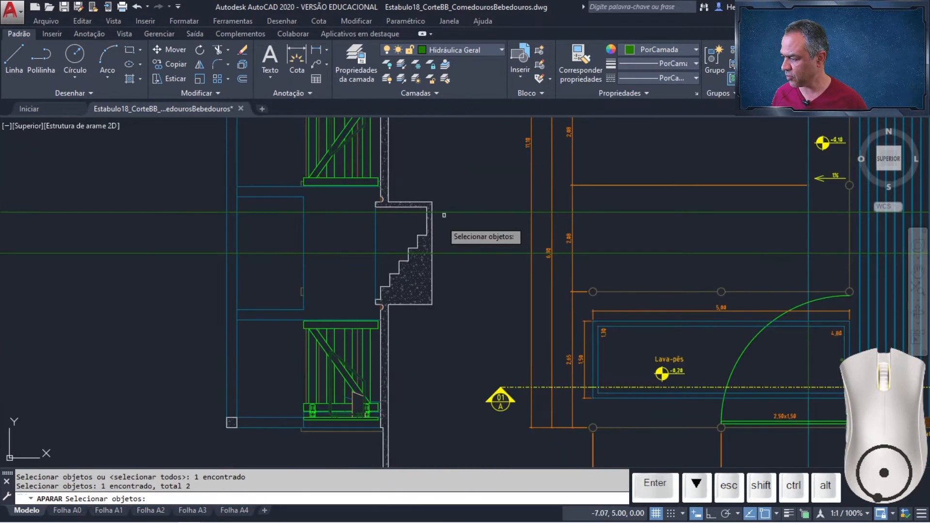
{"action": "left_click", "coordinate": [432, 246]}
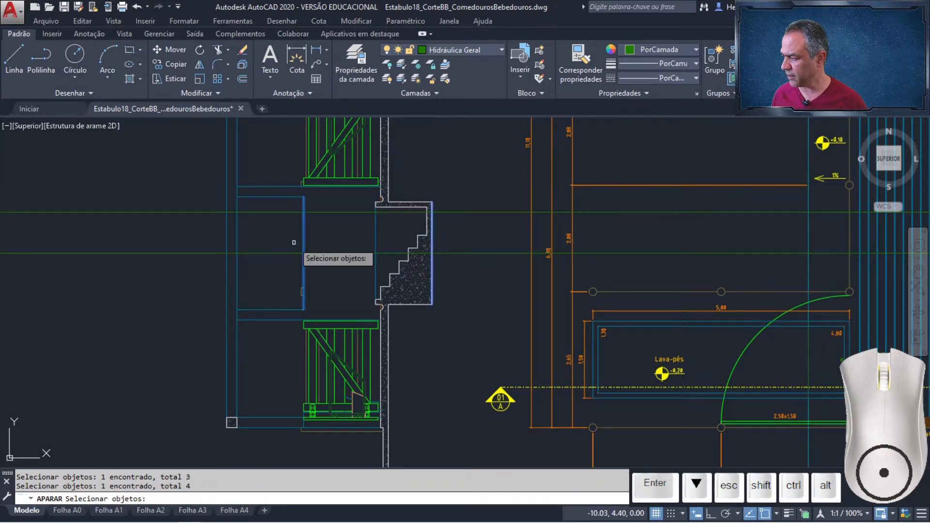
{"action": "key", "text": "Return"}
{"action": "scroll", "coordinate": [294, 242], "scroll_direction": "down", "scroll_amount": 5}
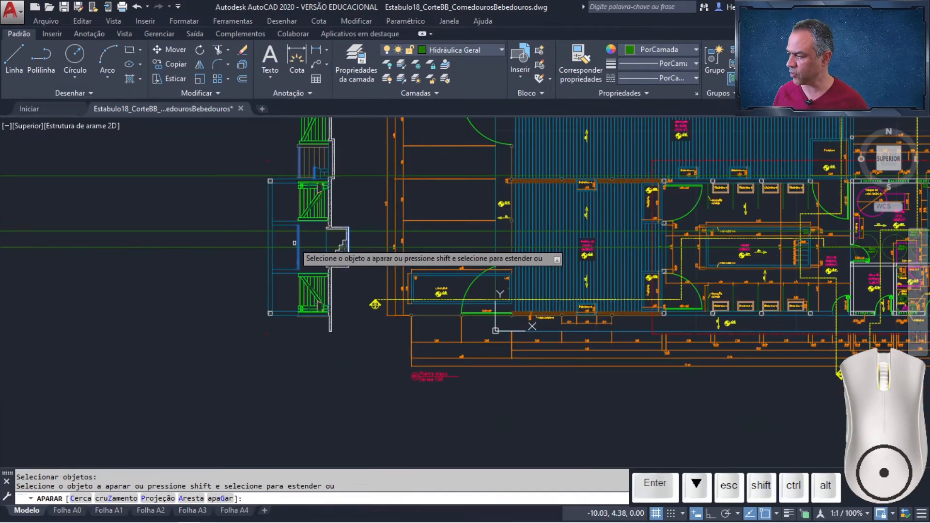
{"action": "scroll", "coordinate": [294, 245], "scroll_direction": "down", "scroll_amount": 2}
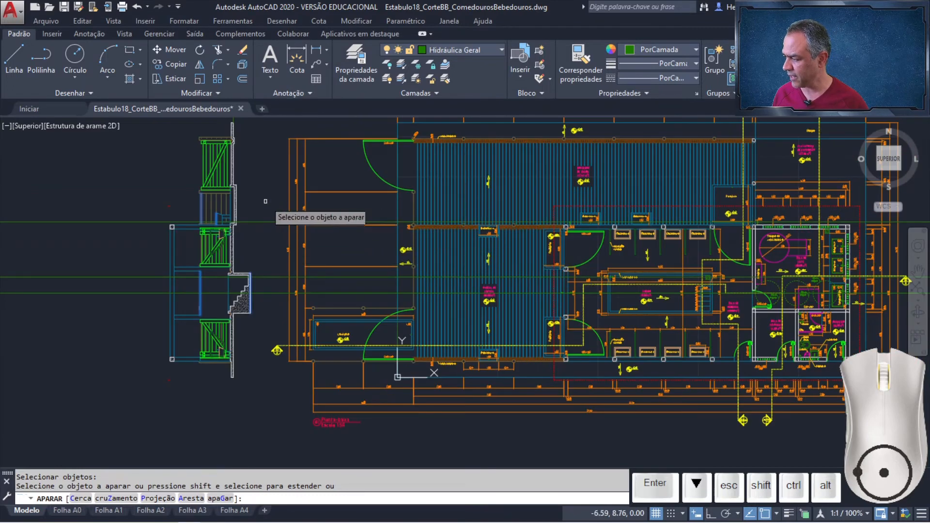
{"action": "left_click_drag", "start_coordinate": [263, 201], "coordinate": [259, 326]}
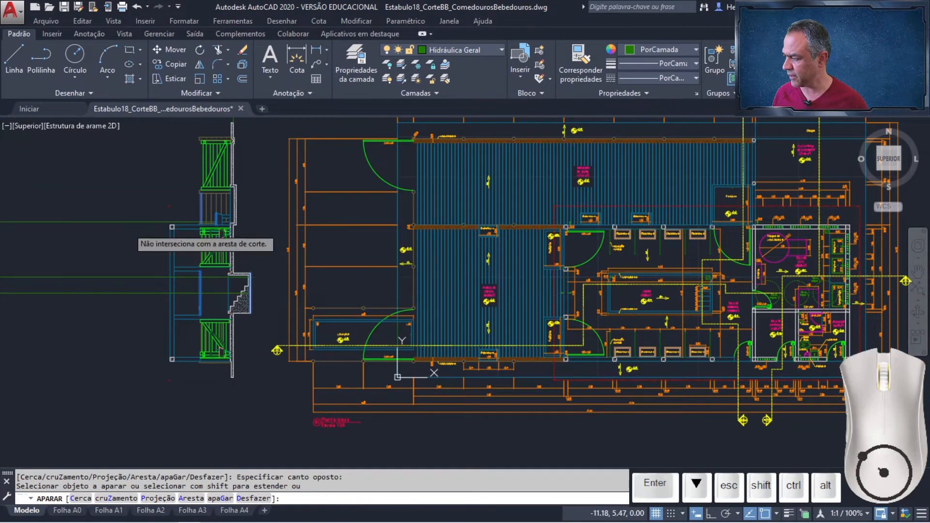
{"action": "left_click", "coordinate": [120, 191]}
{"action": "left_click", "coordinate": [69, 348]}
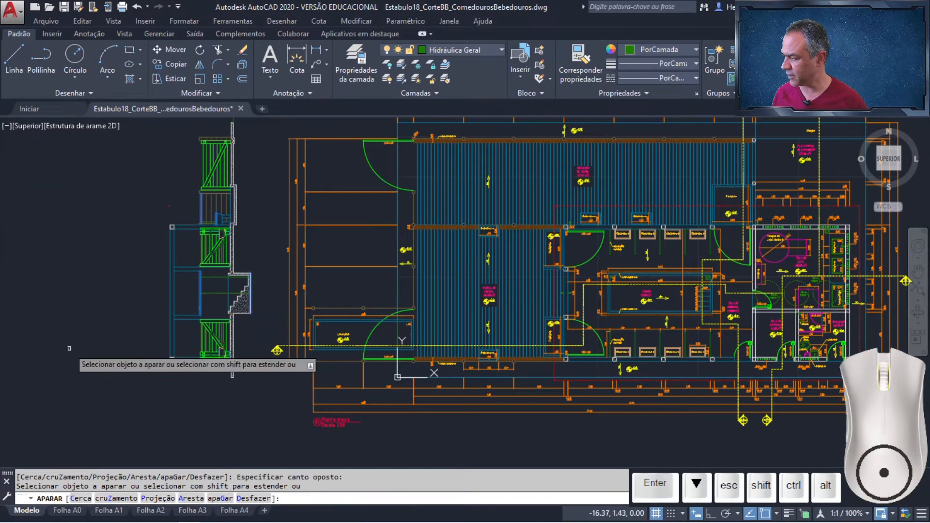
Step: Rotate the whole section with its trimmed projection lines by 270 degrees about the slab end touching the vertical line
{"action": "scroll", "coordinate": [69, 348], "scroll_direction": "down", "scroll_amount": 2}
{"action": "mouse_move", "coordinate": [94, 337]}
{"action": "middle_mouse_down"}
{"action": "mouse_move", "coordinate": [373, 297]}
{"action": "mouse_move", "coordinate": [322, 329]}
{"action": "middle_mouse_up"}
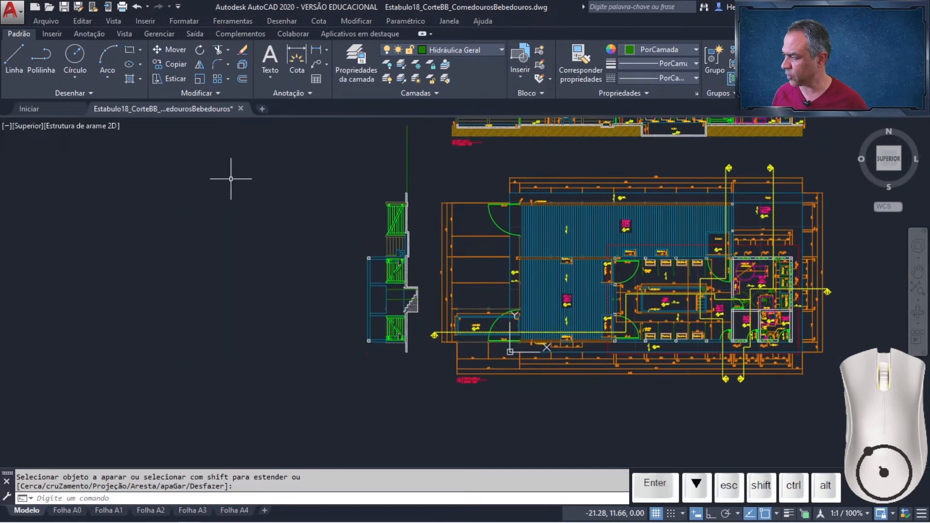
{"action": "left_click", "coordinate": [197, 53]}
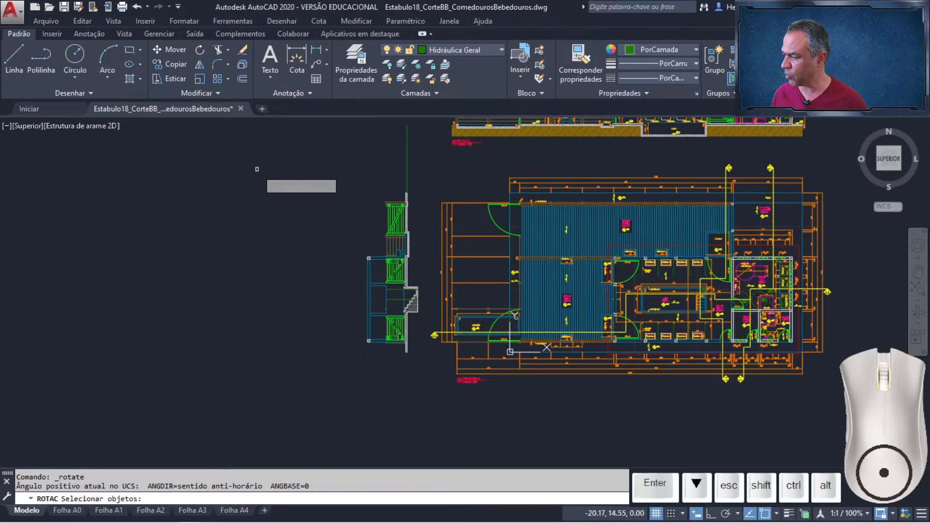
{"action": "left_click", "coordinate": [257, 169]}
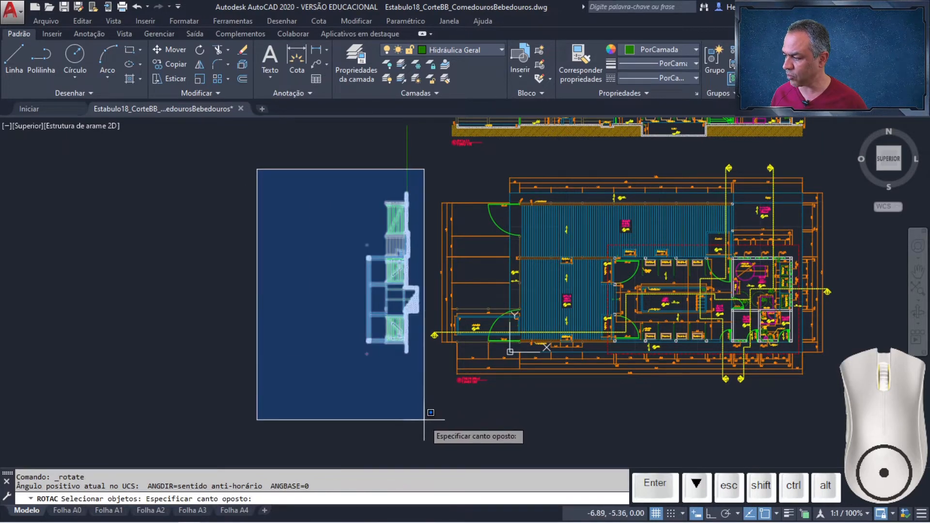
{"action": "left_click", "coordinate": [425, 420]}
{"action": "key", "text": "Return"}
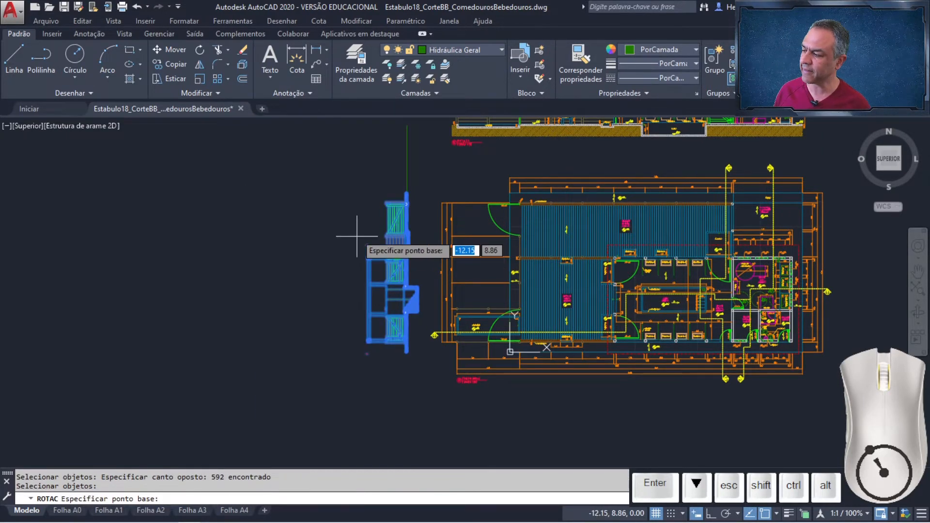
{"action": "scroll", "coordinate": [404, 200], "scroll_direction": "up", "scroll_amount": 5}
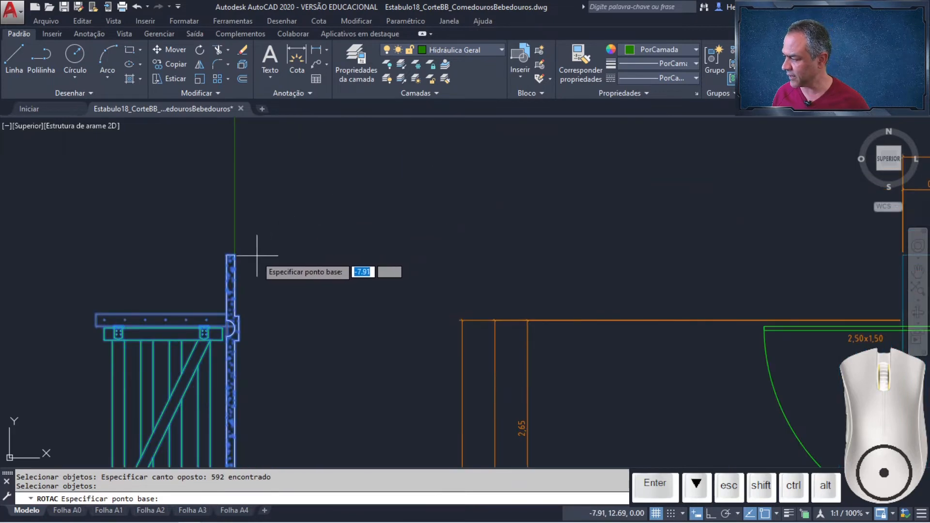
{"action": "left_click", "coordinate": [237, 253]}
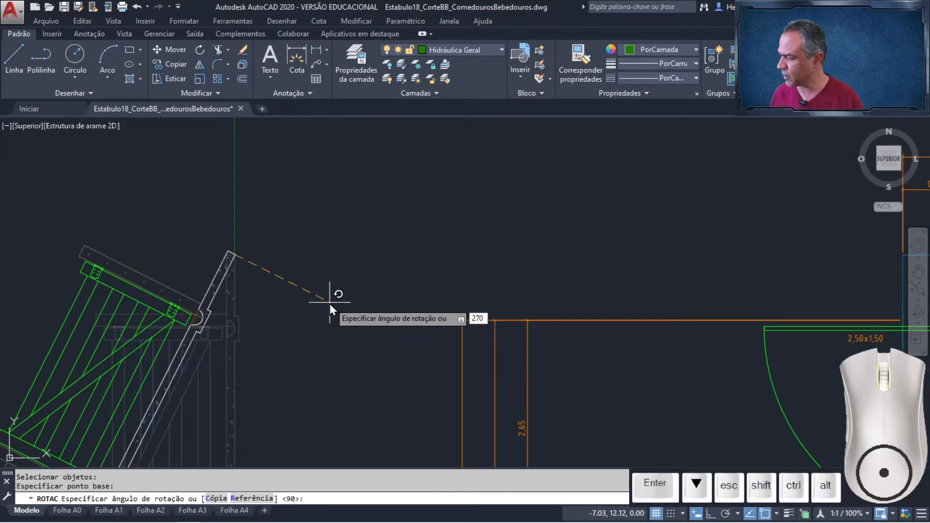
{"action": "key", "text": "Return"}
Step: Move the whole section from its right slab end to the upper end of the vertical line
{"action": "scroll", "coordinate": [344, 301], "scroll_direction": "down", "scroll_amount": 4}
{"action": "middle_click_drag", "start_coordinate": [464, 323], "coordinate": [672, 382]}
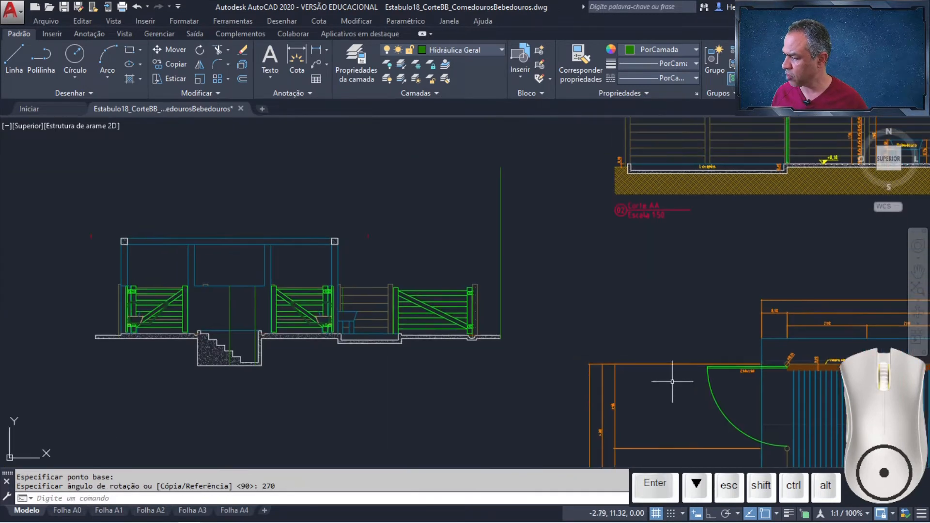
{"action": "left_click", "coordinate": [166, 50]}
{"action": "left_click", "coordinate": [49, 200]}
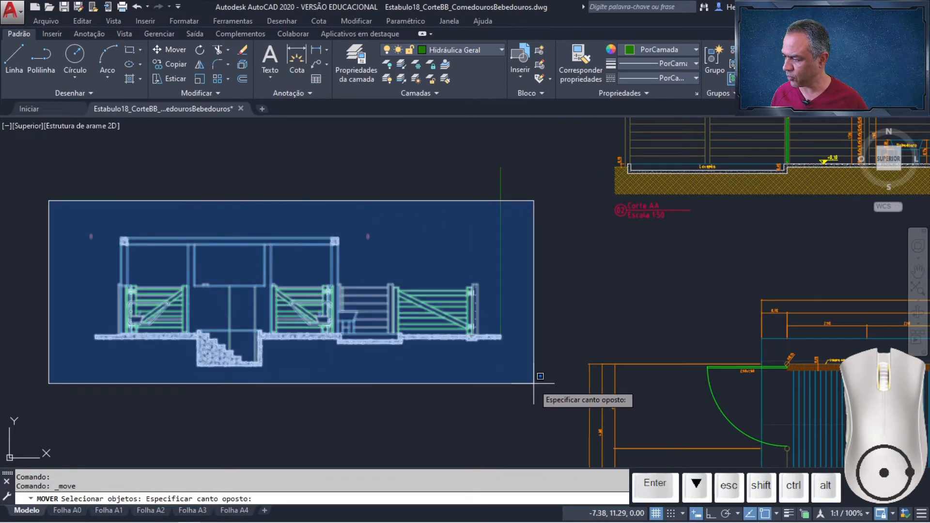
{"action": "left_click", "coordinate": [537, 397]}
{"action": "key", "text": "Return"}
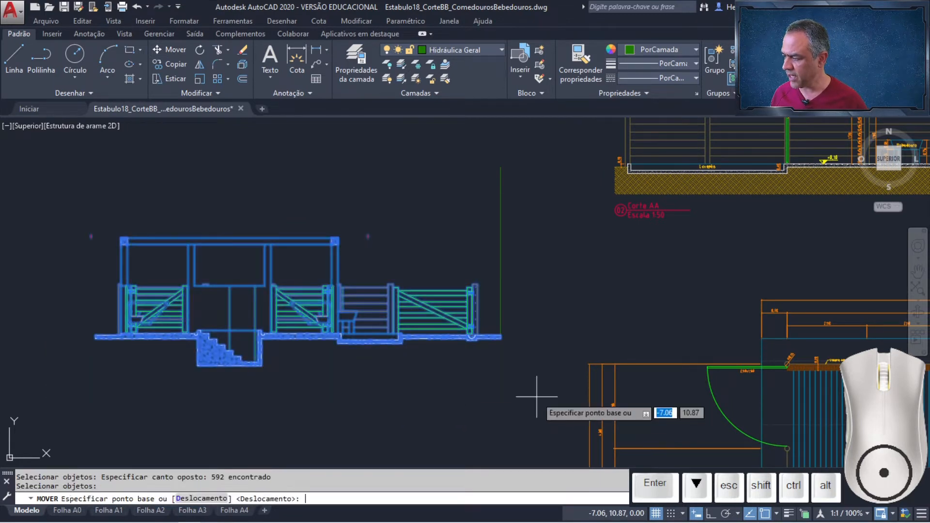
{"action": "left_click", "coordinate": [501, 337]}
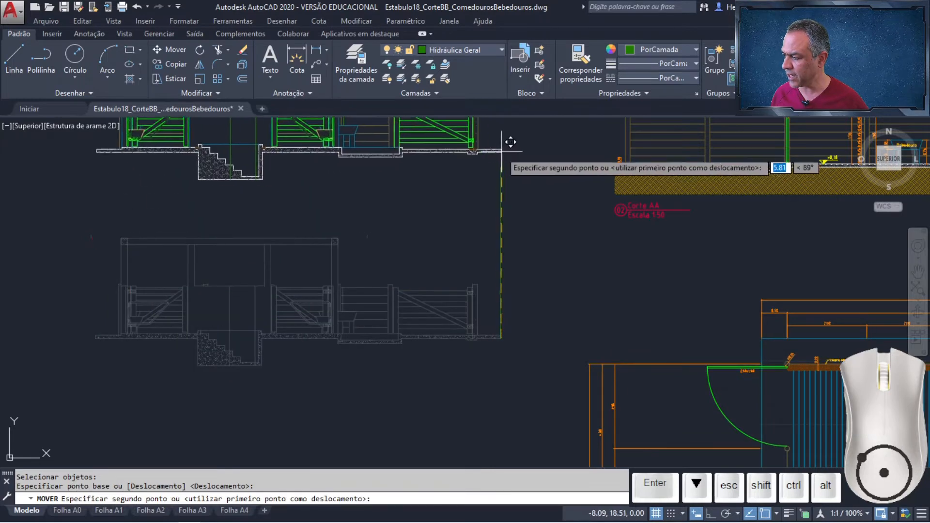
{"action": "left_click", "coordinate": [501, 168]}
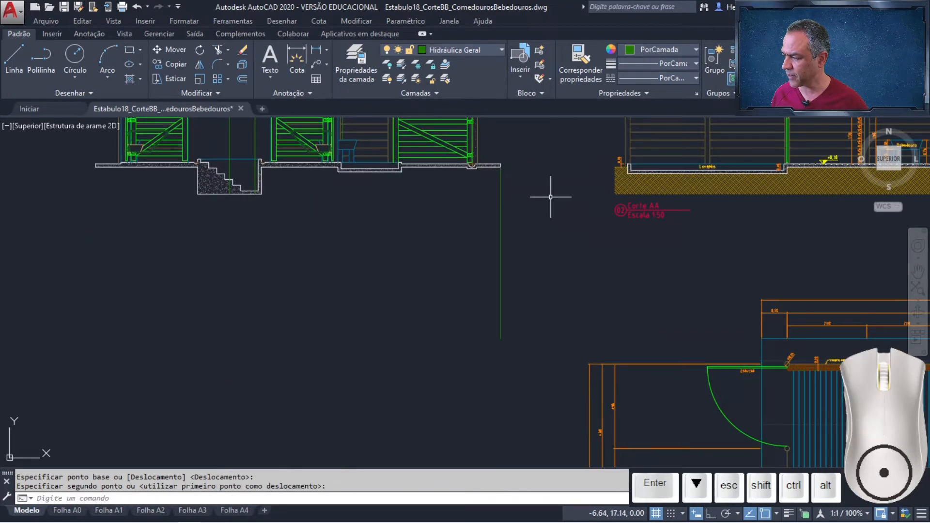
Step: Draw a horizontal construction line through the centre of the tap on the Fosso wall in section AA
{"action": "scroll", "coordinate": [573, 341], "scroll_direction": "down", "scroll_amount": 3}
{"action": "scroll", "coordinate": [432, 407], "scroll_direction": "up", "scroll_amount": 4}
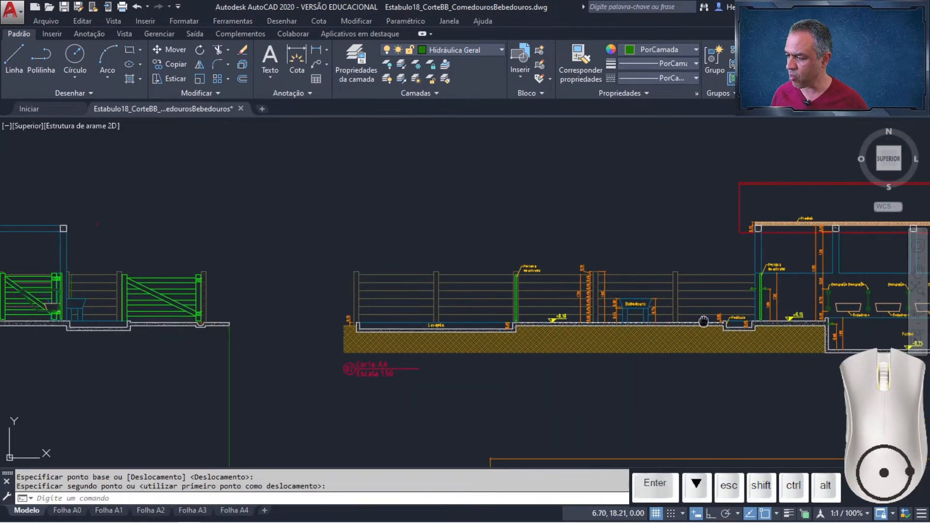
{"action": "middle_click_drag", "start_coordinate": [704, 321], "coordinate": [484, 322]}
{"action": "scroll", "coordinate": [284, 232], "scroll_direction": "up", "scroll_amount": 4}
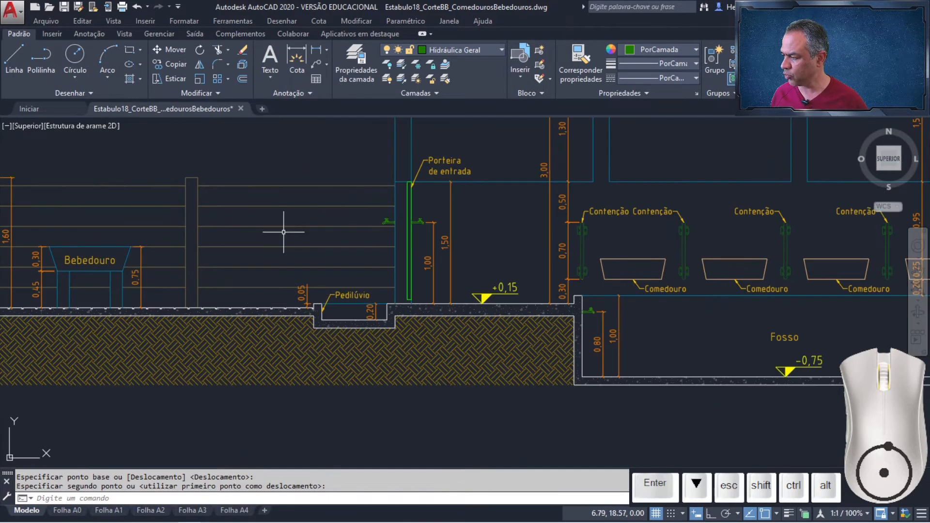
{"action": "key", "text": "Escape"}
{"action": "middle_click_drag", "start_coordinate": [307, 162], "coordinate": [120, 212]}
{"action": "left_click", "coordinate": [88, 94]}
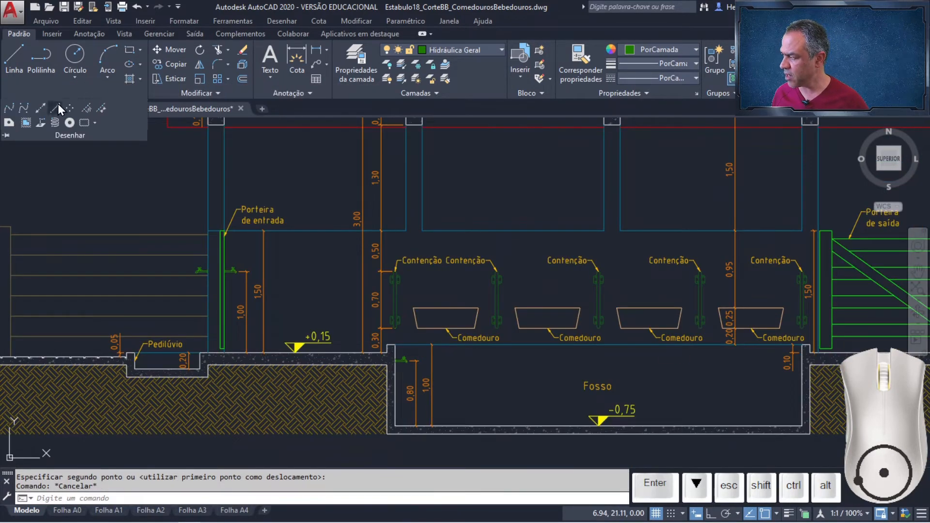
{"action": "left_click", "coordinate": [39, 108]}
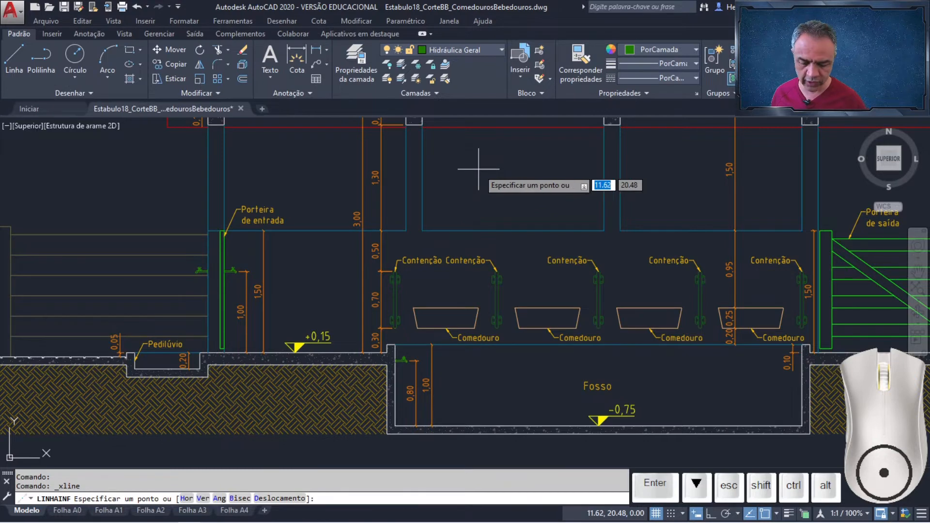
{"action": "key", "text": "Down"}
{"action": "key", "text": "Return"}
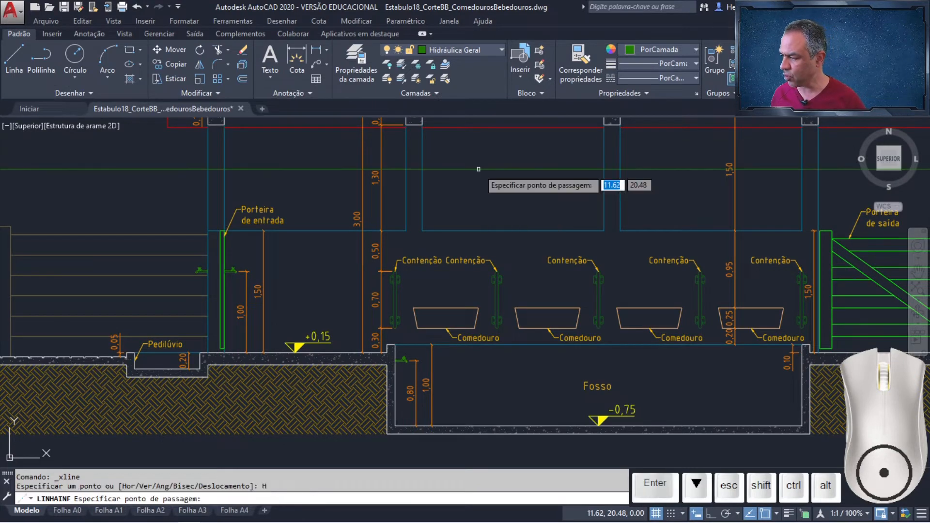
{"action": "scroll", "coordinate": [409, 373], "scroll_direction": "up", "scroll_amount": 8}
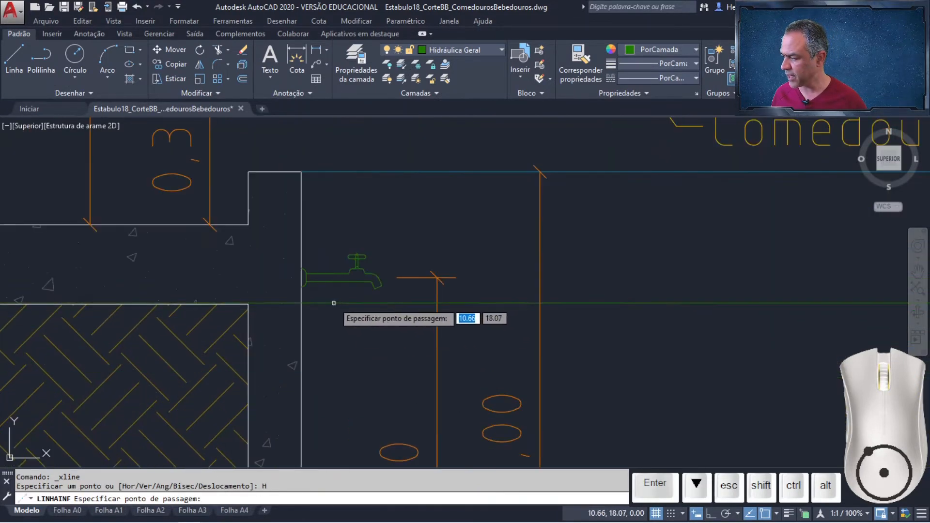
{"action": "scroll", "coordinate": [333, 303], "scroll_direction": "up", "scroll_amount": 4}
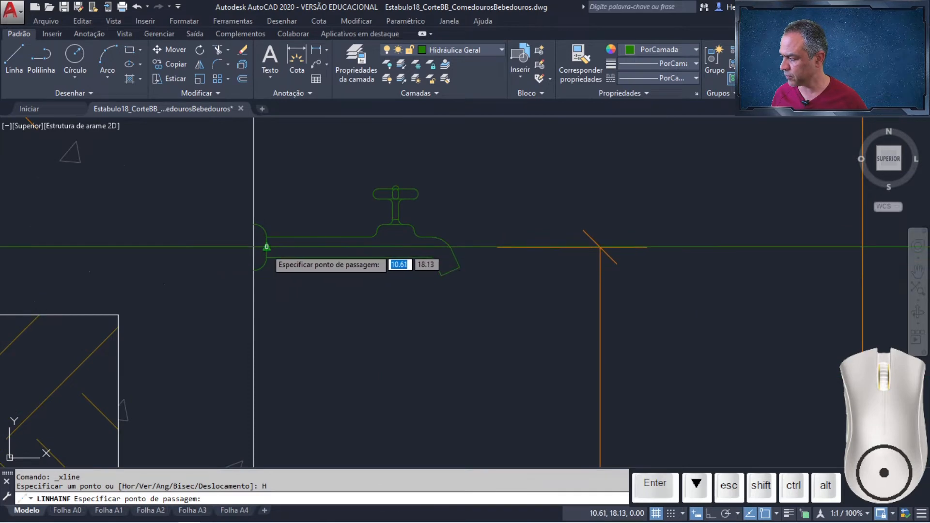
Step: Add a horizontal construction line through the base of the tap beside the Porteira de entrada in section AA
{"action": "scroll", "coordinate": [266, 247], "scroll_direction": "down", "scroll_amount": 6}
{"action": "scroll", "coordinate": [199, 198], "scroll_direction": "up", "scroll_amount": 4}
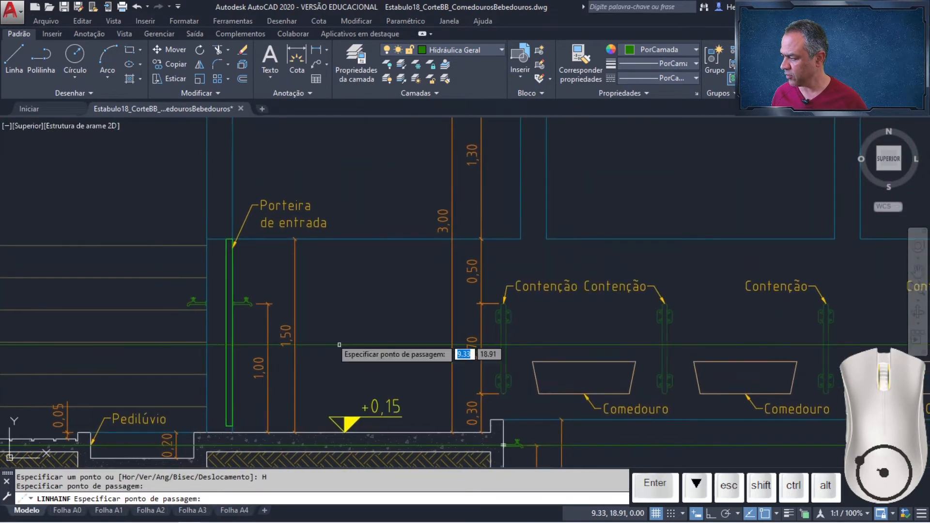
{"action": "scroll", "coordinate": [339, 345], "scroll_direction": "up", "scroll_amount": 6}
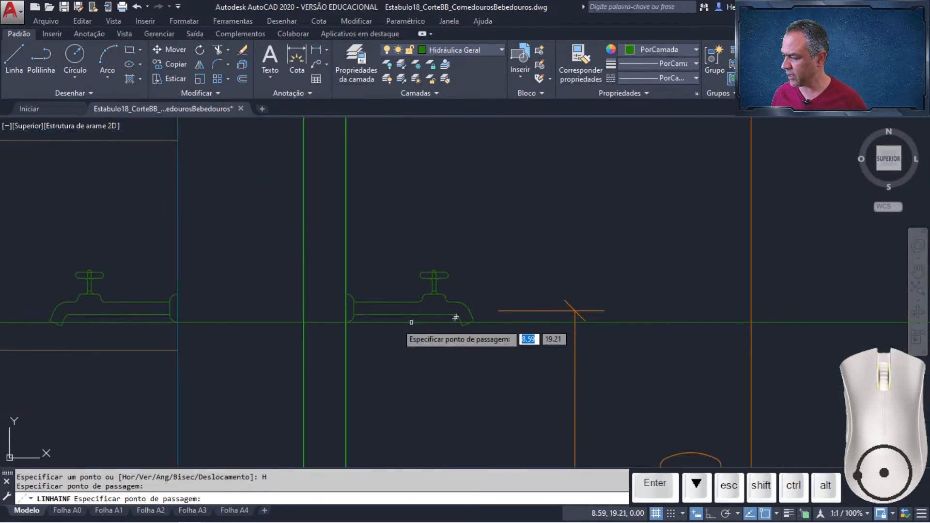
{"action": "left_click", "coordinate": [346, 308]}
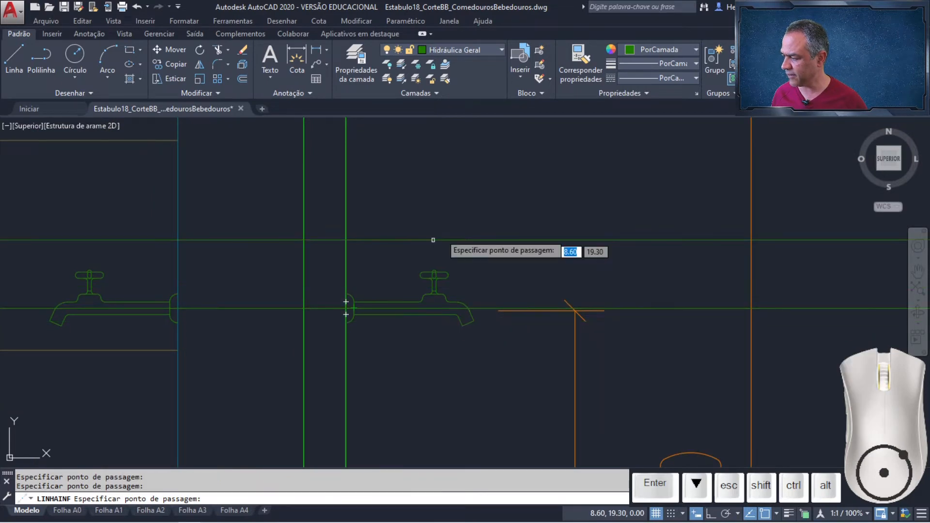
{"action": "key", "text": "Return"}
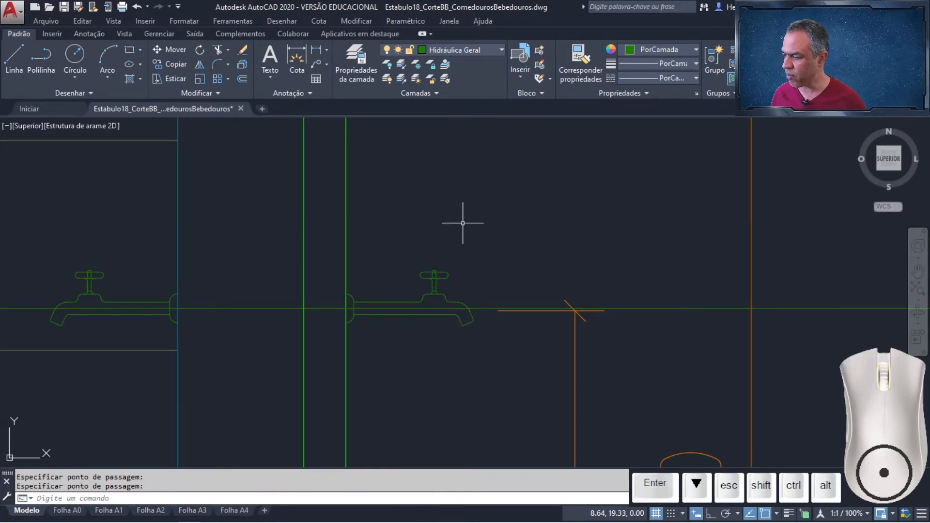
Step: Insert the Torneira Vista Frontal.dwg block in section BB where the lower horizontal line crosses the vertical line near the pit's right wall
{"action": "scroll", "coordinate": [463, 223], "scroll_direction": "down", "scroll_amount": 6}
{"action": "middle_click_drag", "start_coordinate": [247, 233], "coordinate": [459, 255]}
{"action": "scroll", "coordinate": [326, 264], "scroll_direction": "up", "scroll_amount": 4}
{"action": "mouse_move", "coordinate": [327, 264]}
{"action": "middle_mouse_down"}
{"action": "mouse_move", "coordinate": [463, 268]}
{"action": "mouse_move", "coordinate": [461, 218]}
{"action": "middle_mouse_up"}
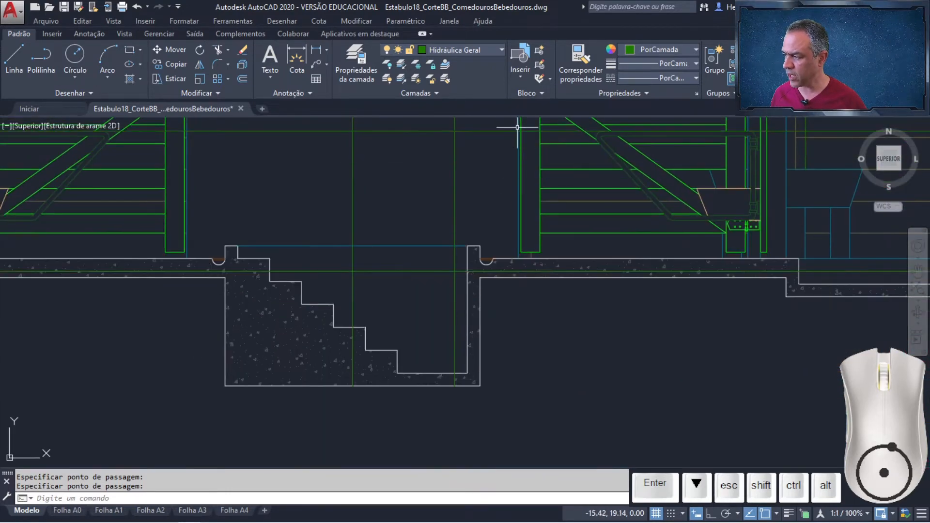
{"action": "left_click", "coordinate": [523, 77]}
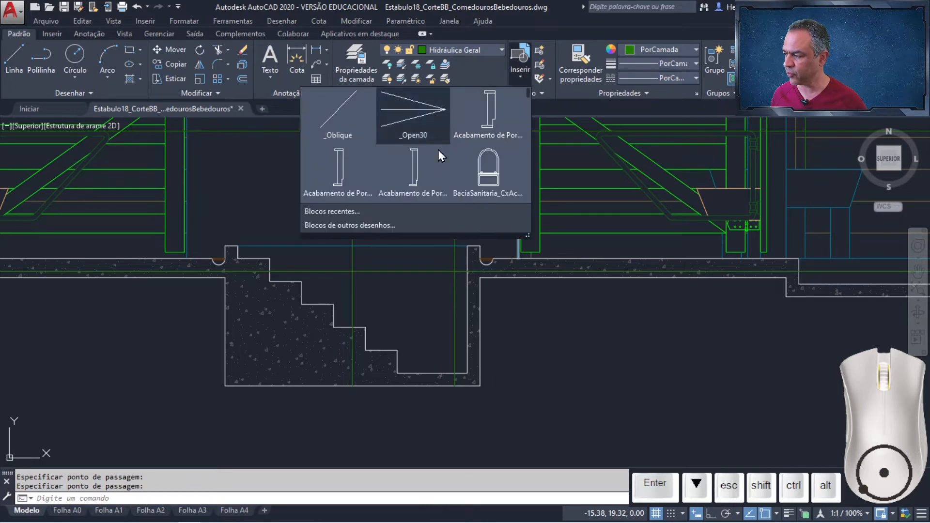
{"action": "left_click", "coordinate": [377, 226]}
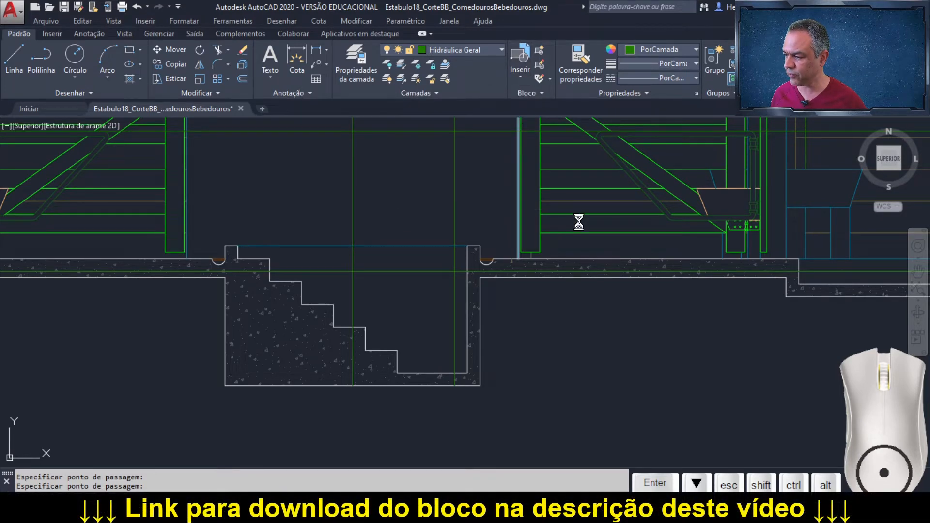
{"action": "mouse_move", "coordinate": [725, 220]}
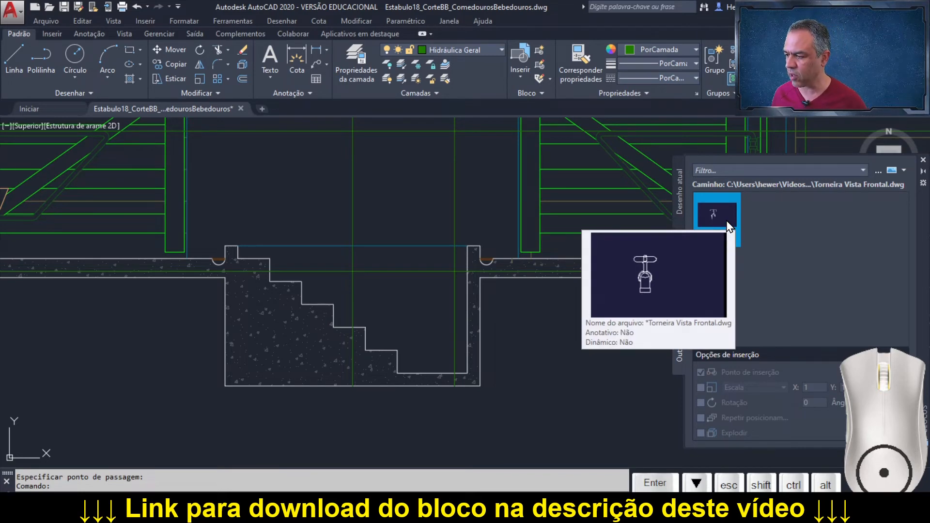
{"action": "left_click", "coordinate": [716, 232]}
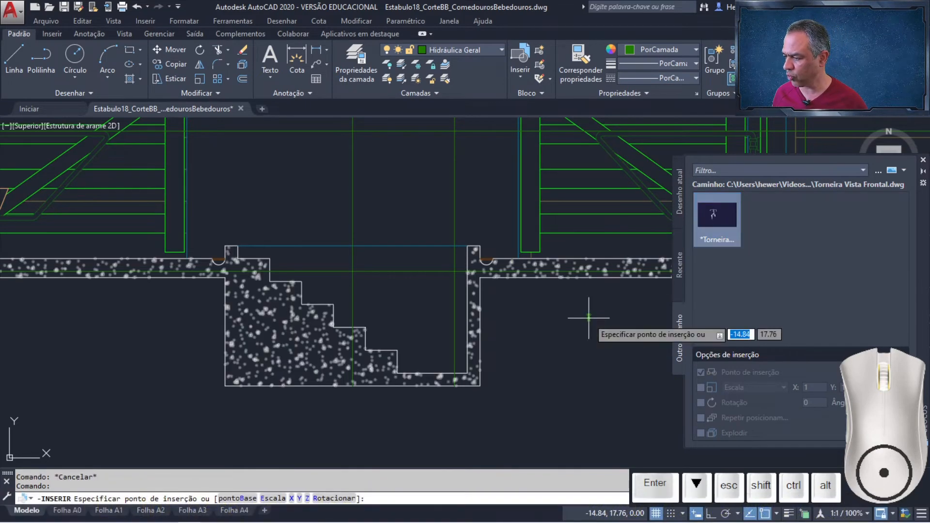
{"action": "left_click", "coordinate": [455, 271]}
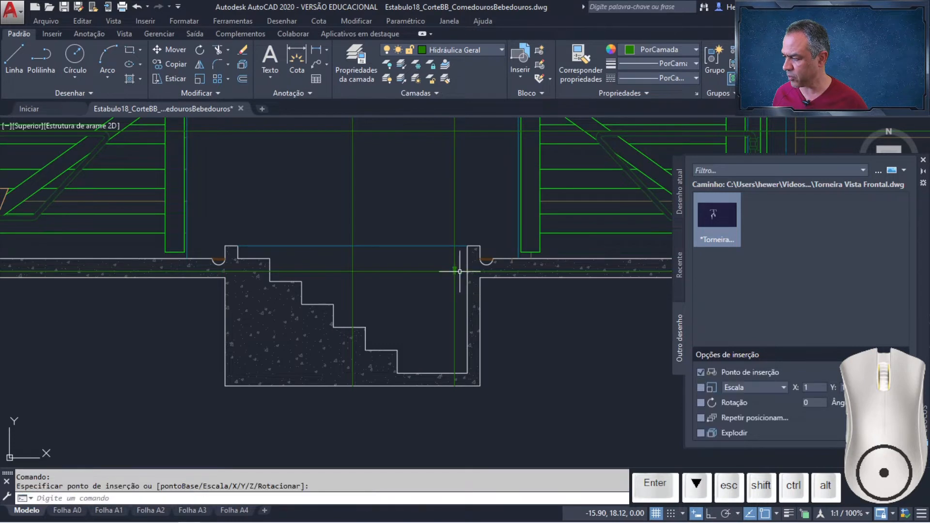
{"action": "left_click", "coordinate": [923, 161]}
Step: Copy the front-view tap from its centre to the crossing of the other vertical projection line and the upper horizontal line
{"action": "scroll", "coordinate": [429, 272], "scroll_direction": "up", "scroll_amount": 4}
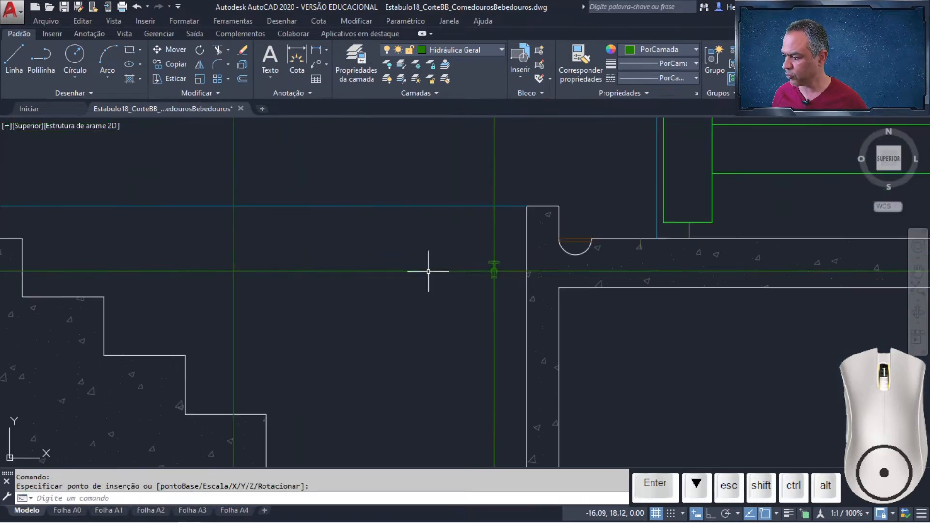
{"action": "left_click", "coordinate": [172, 65]}
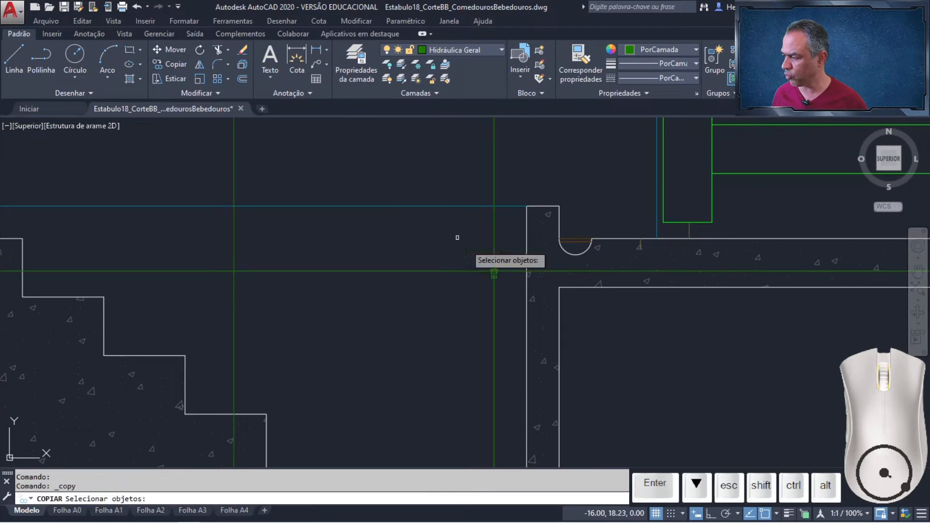
{"action": "left_click", "coordinate": [496, 266]}
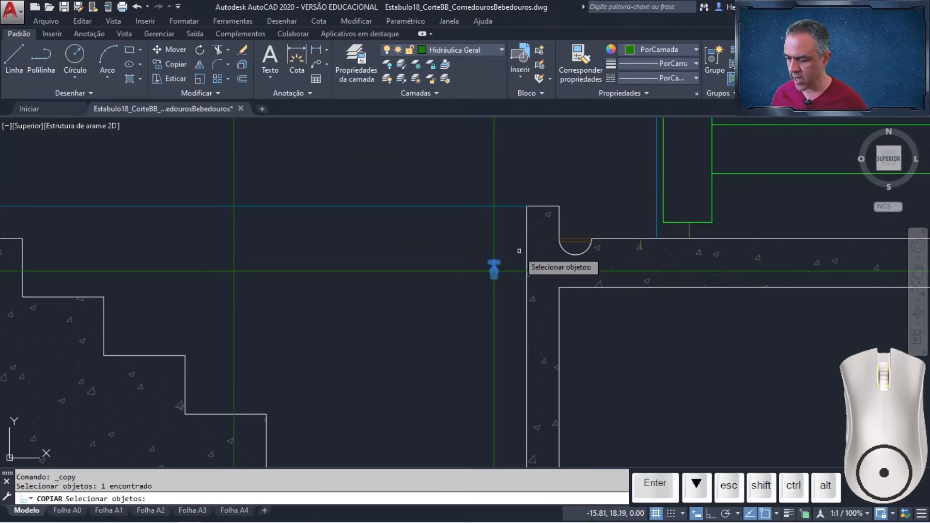
{"action": "key", "text": "Return"}
{"action": "scroll", "coordinate": [515, 257], "scroll_direction": "up", "scroll_amount": 4}
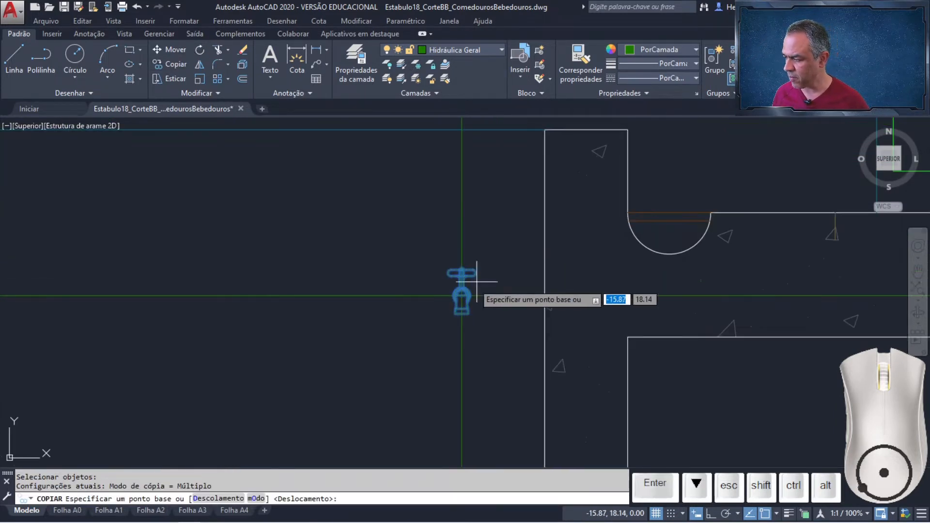
{"action": "left_click", "coordinate": [462, 295]}
{"action": "scroll", "coordinate": [461, 291], "scroll_direction": "down", "scroll_amount": 4}
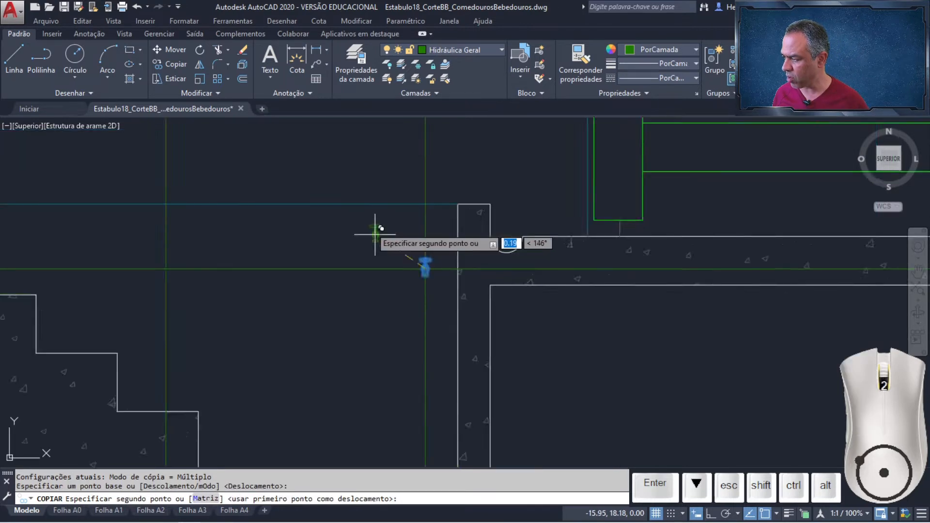
{"action": "middle_click_drag", "start_coordinate": [378, 225], "coordinate": [461, 312]}
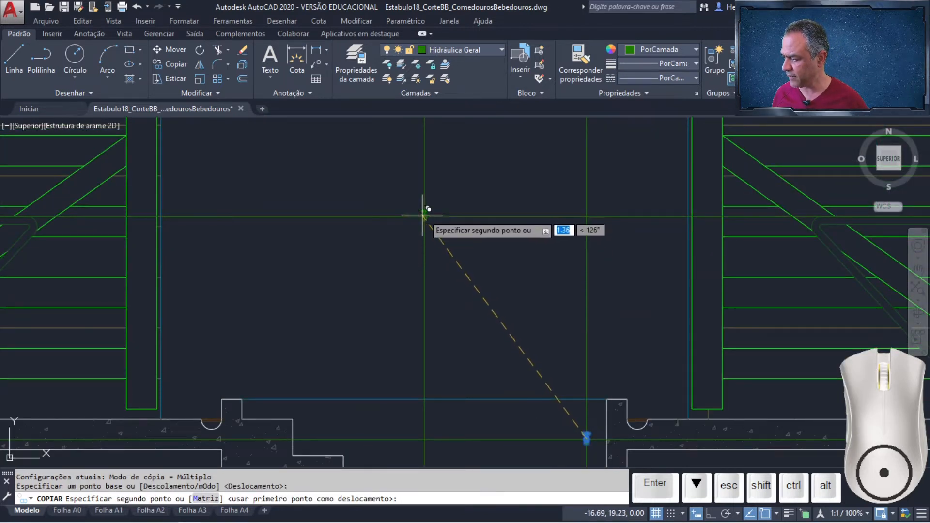
{"action": "left_click", "coordinate": [425, 216]}
{"action": "key", "text": "Return"}
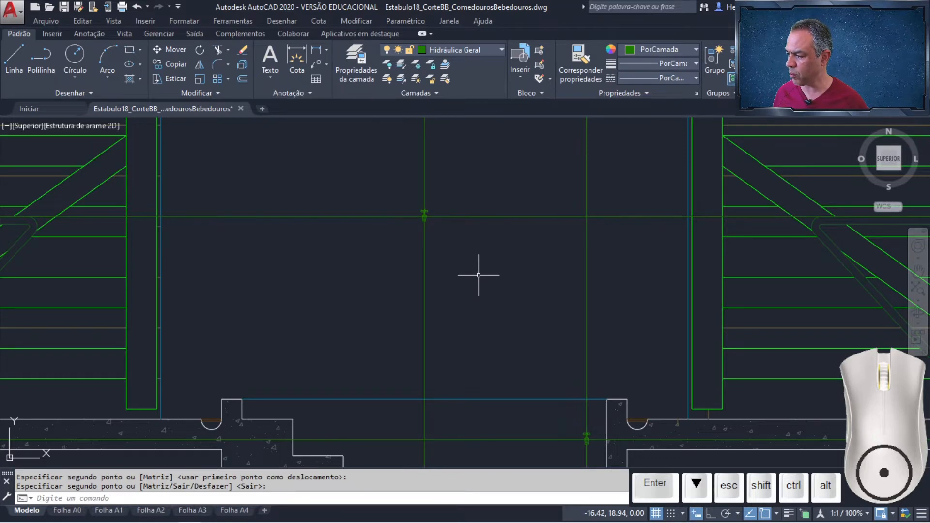
Step: Copy the side-view tap from the Fosso wall in section AA to section BB, placing its base where the upper horizontal line meets the right column's outer face
{"action": "scroll", "coordinate": [479, 274], "scroll_direction": "down", "scroll_amount": 8}
{"action": "middle_click_drag", "start_coordinate": [763, 315], "coordinate": [448, 292]}
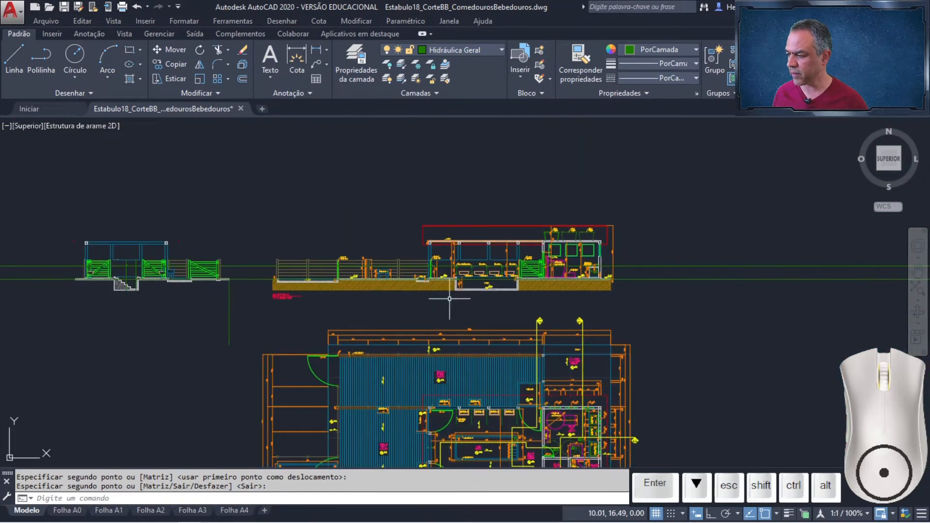
{"action": "scroll", "coordinate": [448, 293], "scroll_direction": "up", "scroll_amount": 6}
{"action": "scroll", "coordinate": [507, 205], "scroll_direction": "up", "scroll_amount": 6}
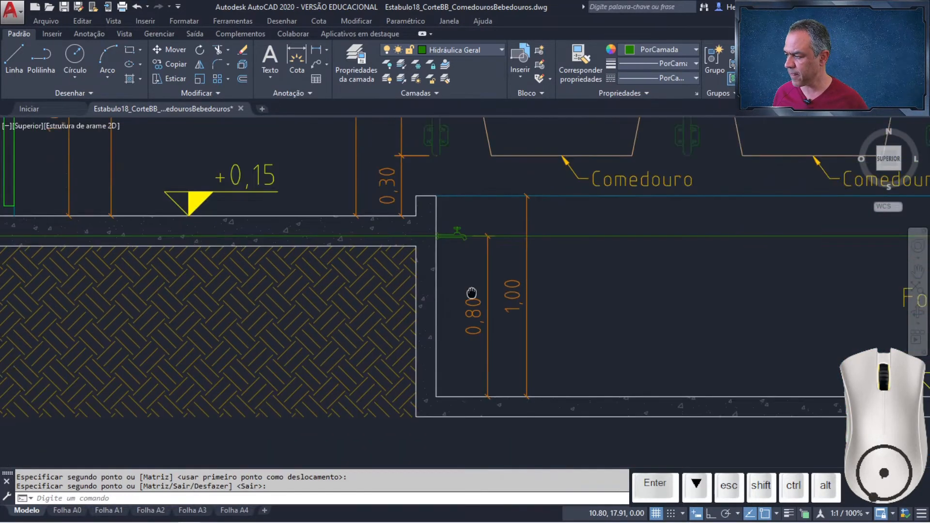
{"action": "left_click", "coordinate": [173, 67]}
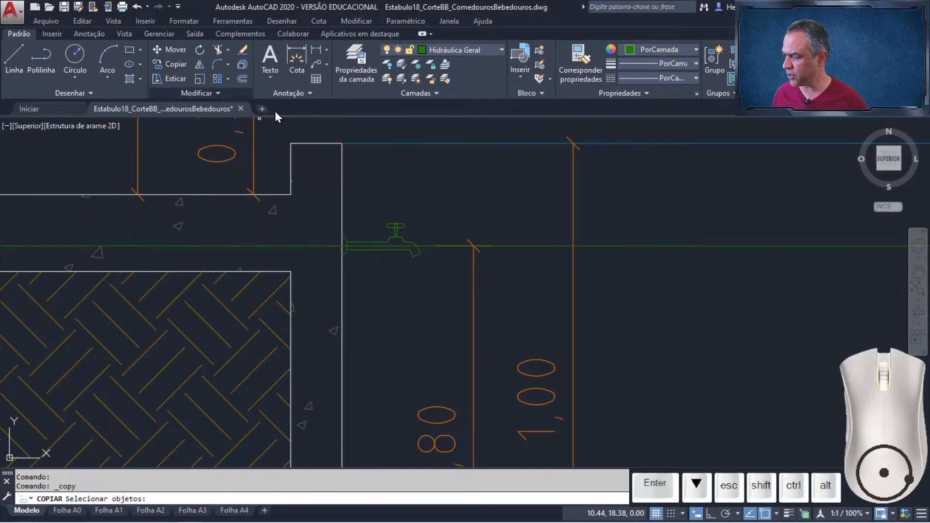
{"action": "left_click", "coordinate": [418, 241]}
{"action": "key", "text": "Return"}
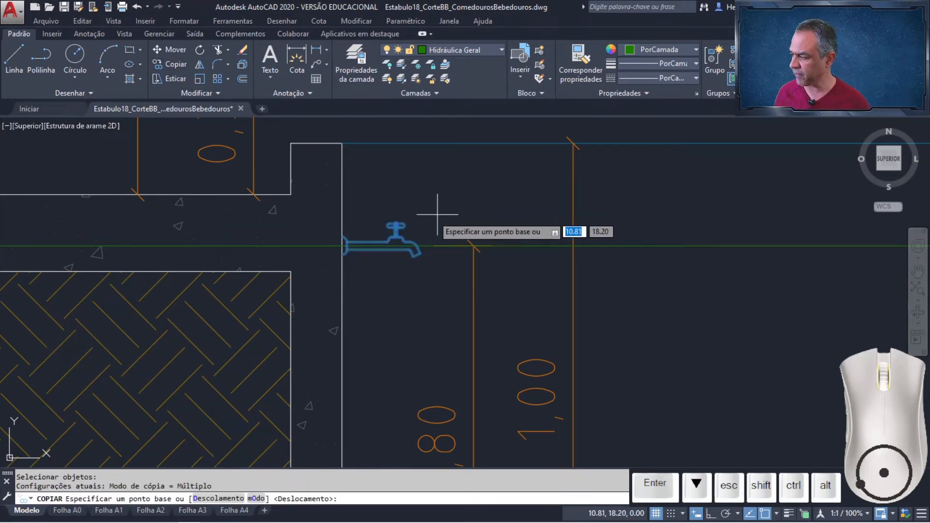
{"action": "scroll", "coordinate": [343, 246], "scroll_direction": "up", "scroll_amount": 4}
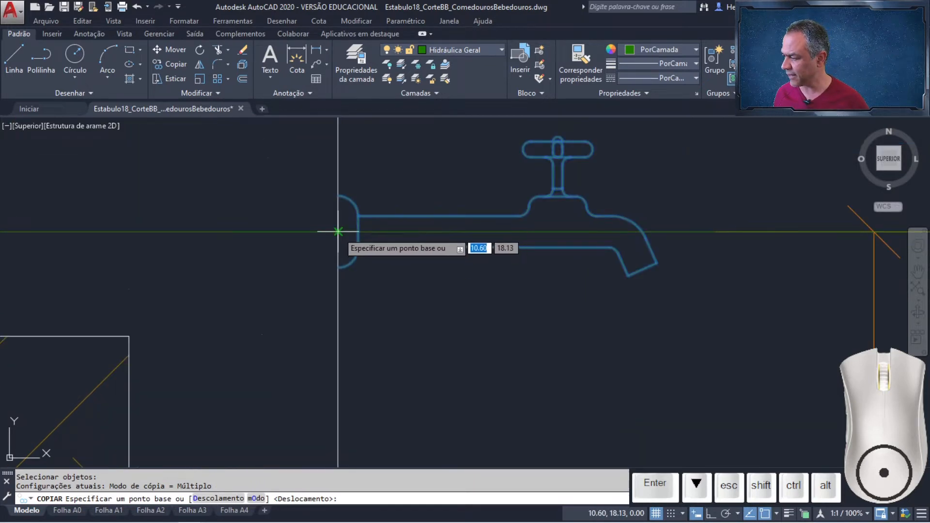
{"action": "left_click", "coordinate": [338, 231]}
{"action": "scroll", "coordinate": [339, 233], "scroll_direction": "down", "scroll_amount": 5}
{"action": "scroll", "coordinate": [260, 251], "scroll_direction": "down", "scroll_amount": 2}
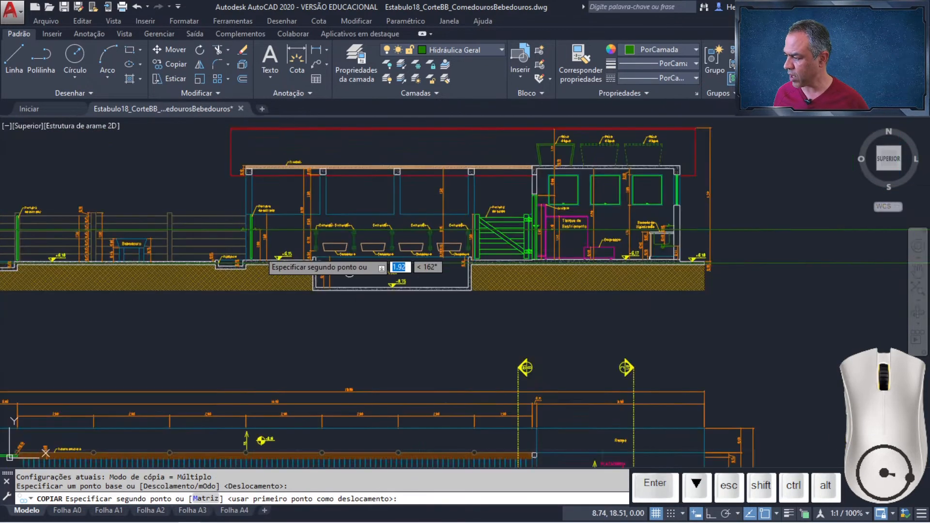
{"action": "middle_click_drag", "start_coordinate": [260, 252], "coordinate": [760, 294]}
{"action": "middle_click_drag", "start_coordinate": [175, 289], "coordinate": [469, 294]}
{"action": "scroll", "coordinate": [396, 286], "scroll_direction": "up", "scroll_amount": 6}
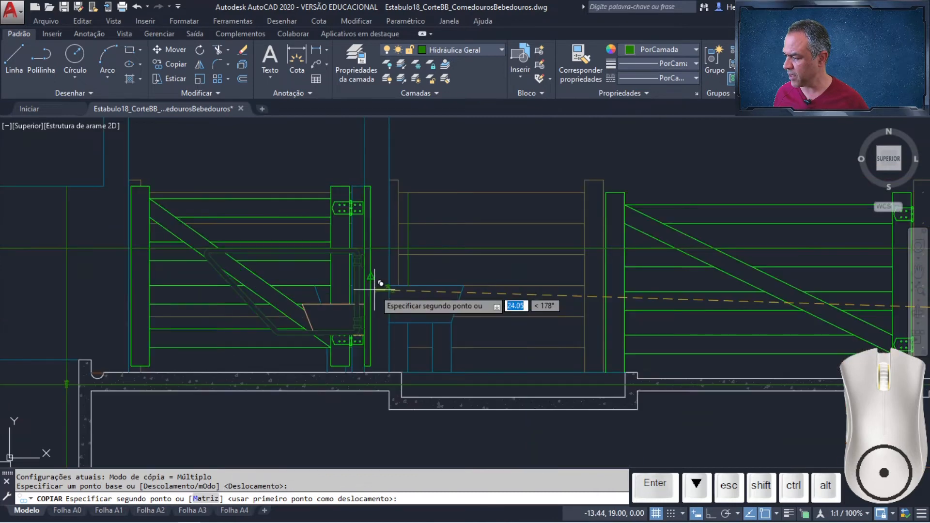
{"action": "mouse_move", "coordinate": [422, 231]}
{"action": "middle_mouse_down"}
{"action": "mouse_move", "coordinate": [348, 303]}
{"action": "mouse_move", "coordinate": [301, 406]}
{"action": "middle_mouse_up"}
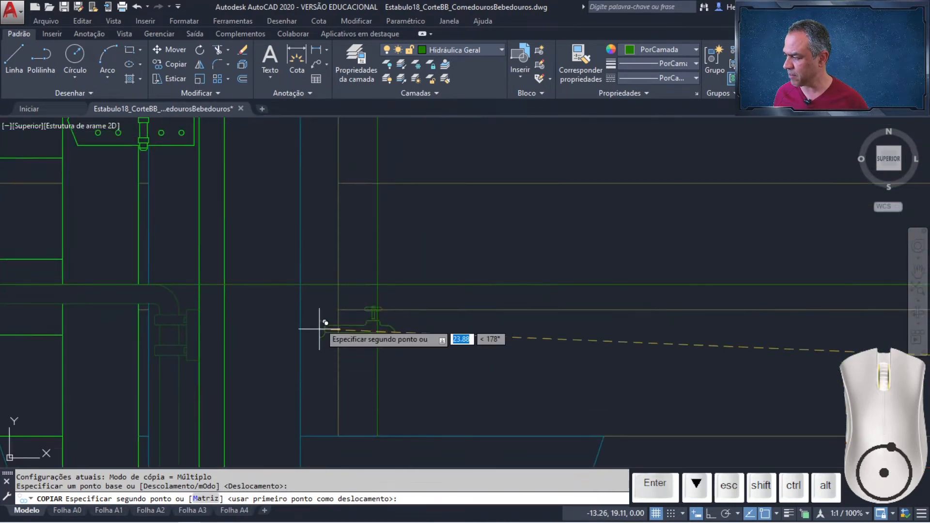
{"action": "middle_click_drag", "start_coordinate": [321, 321], "coordinate": [307, 281]}
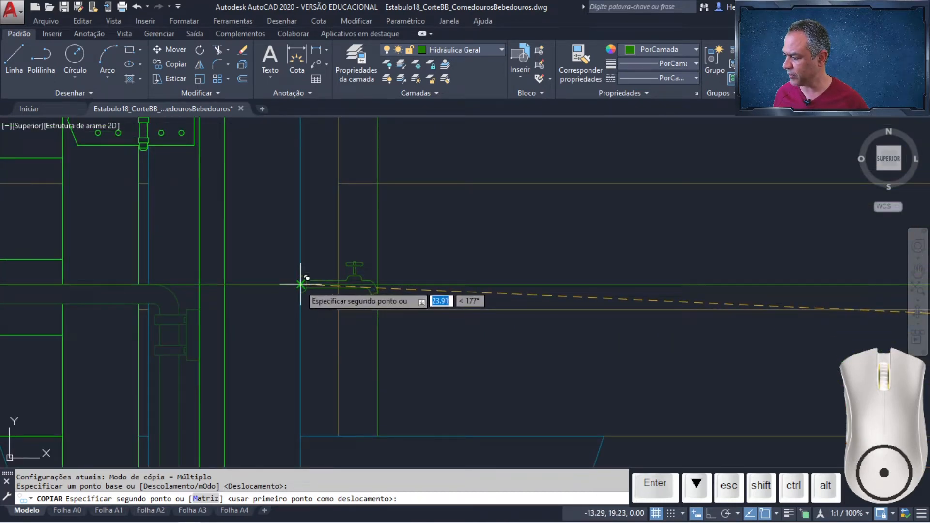
{"action": "left_click", "coordinate": [301, 284]}
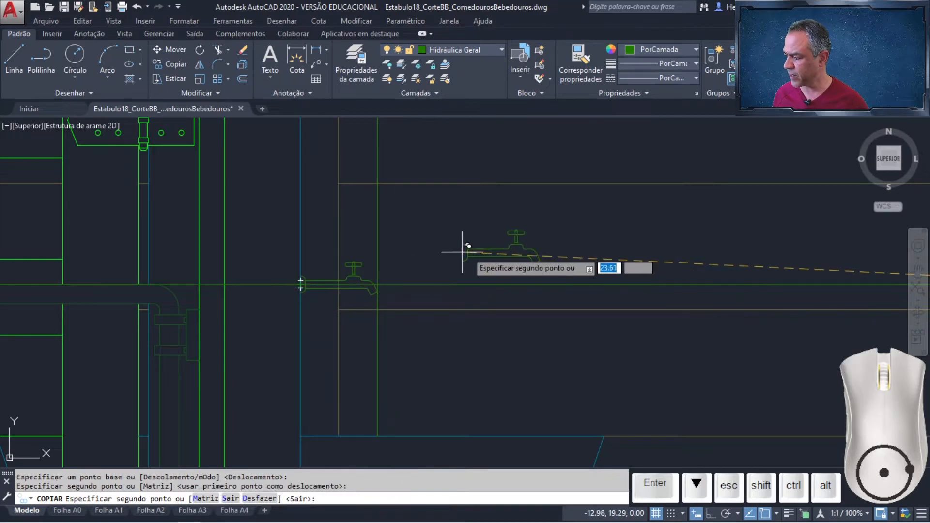
{"action": "key", "text": "Return"}
Step: Erase the three vertical projection lines and the two horizontal construction lines around the taps in section BB
{"action": "scroll", "coordinate": [466, 251], "scroll_direction": "down", "scroll_amount": 5}
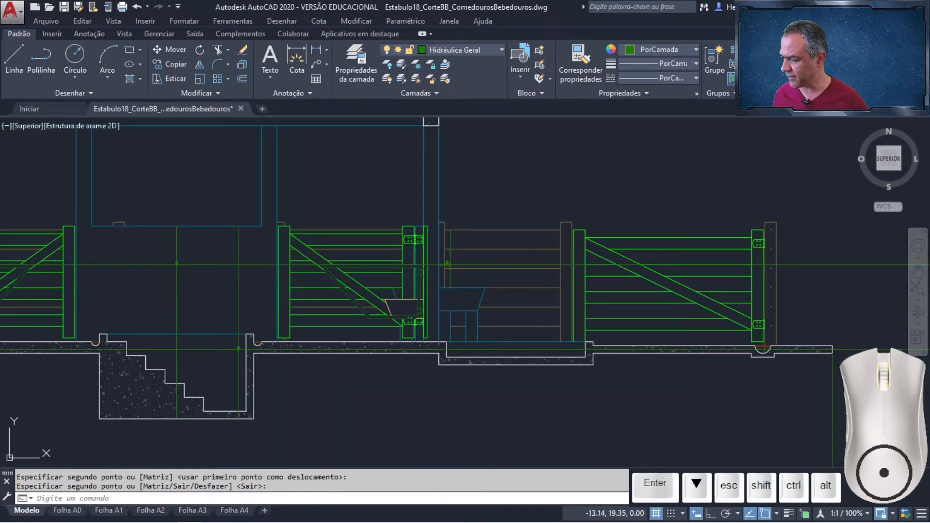
{"action": "left_click", "coordinate": [450, 259]}
{"action": "left_click", "coordinate": [388, 264]}
{"action": "left_click", "coordinate": [272, 302]}
{"action": "left_click", "coordinate": [145, 307]}
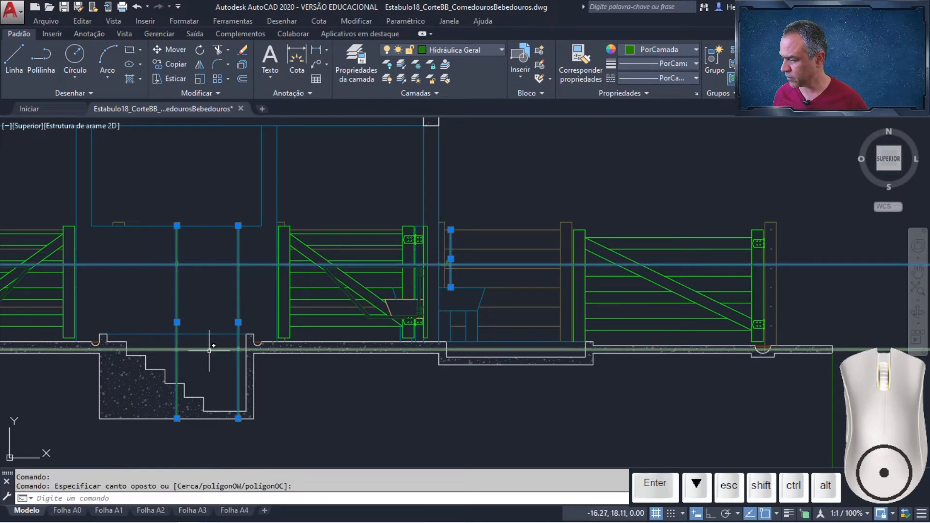
{"action": "key", "text": "Delete"}
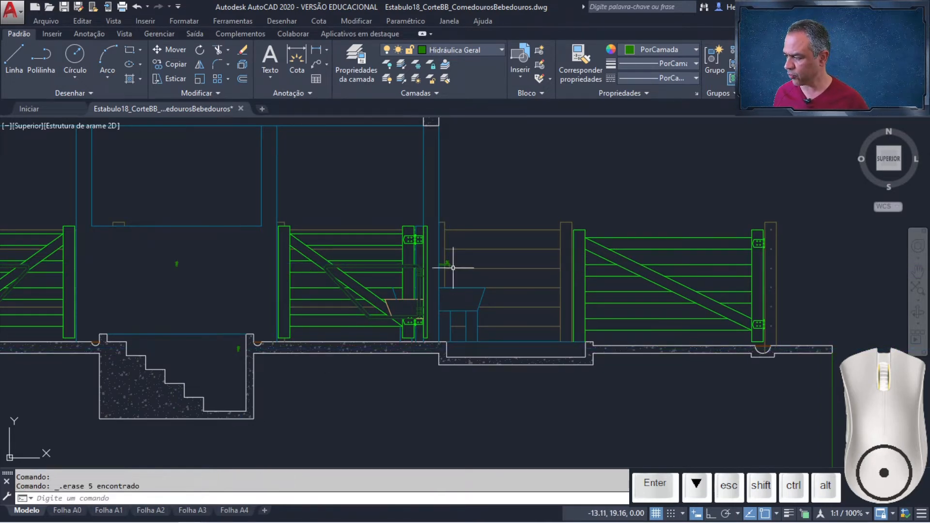
Step: Trim the piece of the vertical fence line that crosses the pipe of the side-view tap
{"action": "scroll", "coordinate": [451, 264], "scroll_direction": "up", "scroll_amount": 10}
{"action": "middle_click_drag", "start_coordinate": [453, 260], "coordinate": [444, 313]}
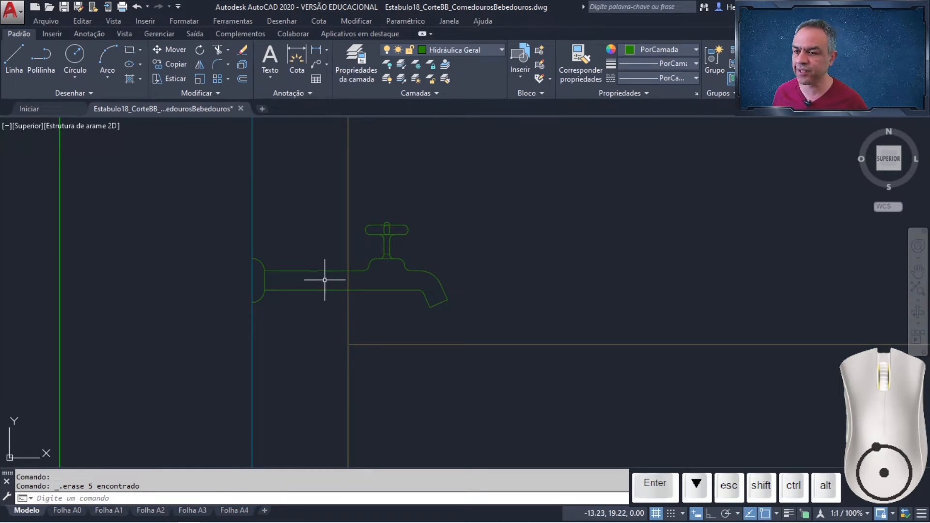
{"action": "left_click", "coordinate": [212, 49]}
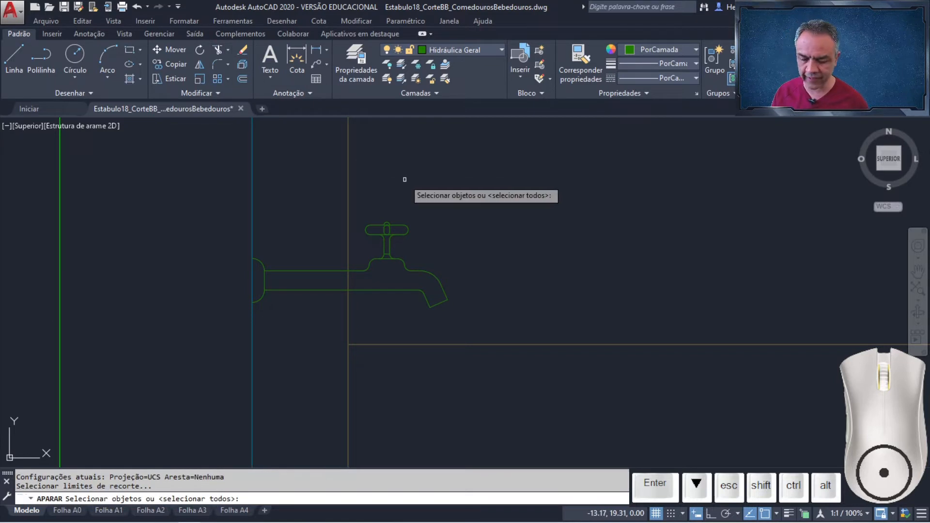
{"action": "key", "text": "Return"}
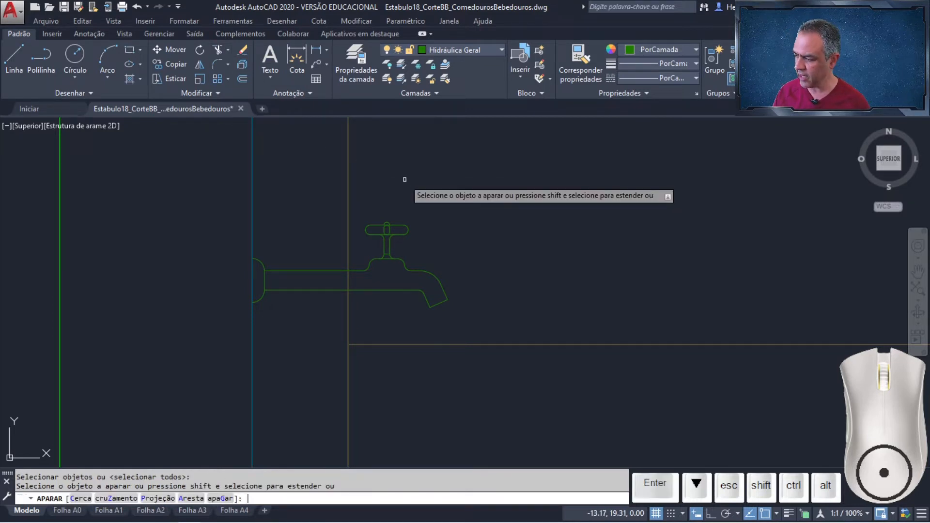
{"action": "left_click", "coordinate": [348, 281]}
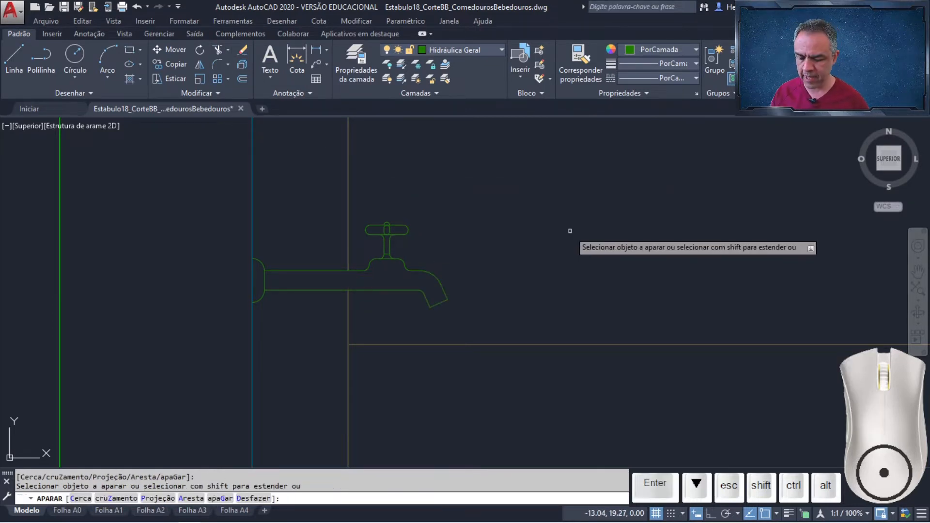
Step: Offset the upper edge line of section BB's top beam upward by 0.1
{"action": "scroll", "coordinate": [570, 231], "scroll_direction": "down", "scroll_amount": 6}
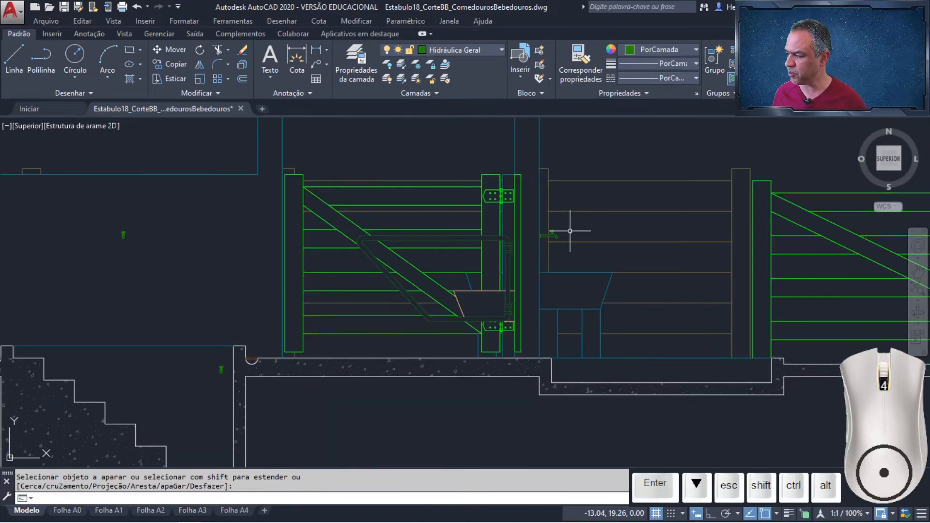
{"action": "middle_click_drag", "start_coordinate": [416, 183], "coordinate": [439, 280]}
{"action": "scroll", "coordinate": [421, 239], "scroll_direction": "up", "scroll_amount": 4}
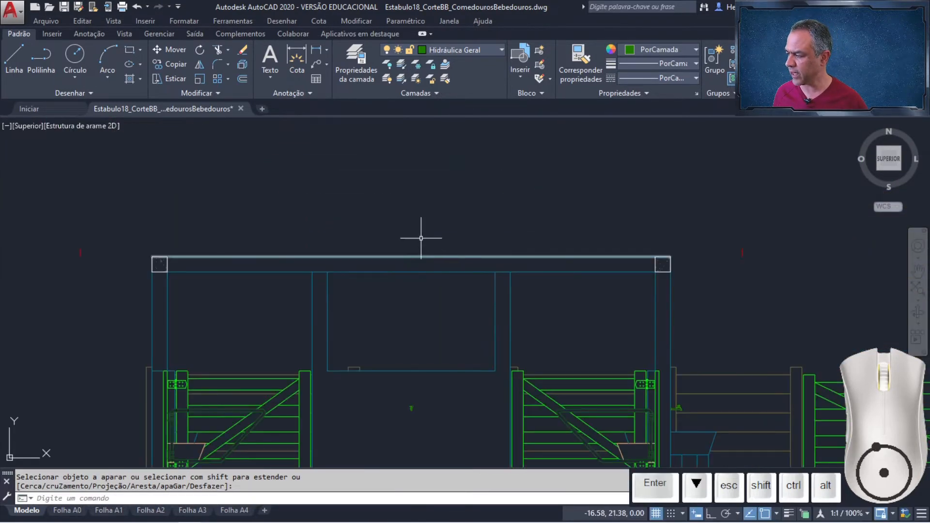
{"action": "middle_click_drag", "start_coordinate": [421, 238], "coordinate": [396, 263]}
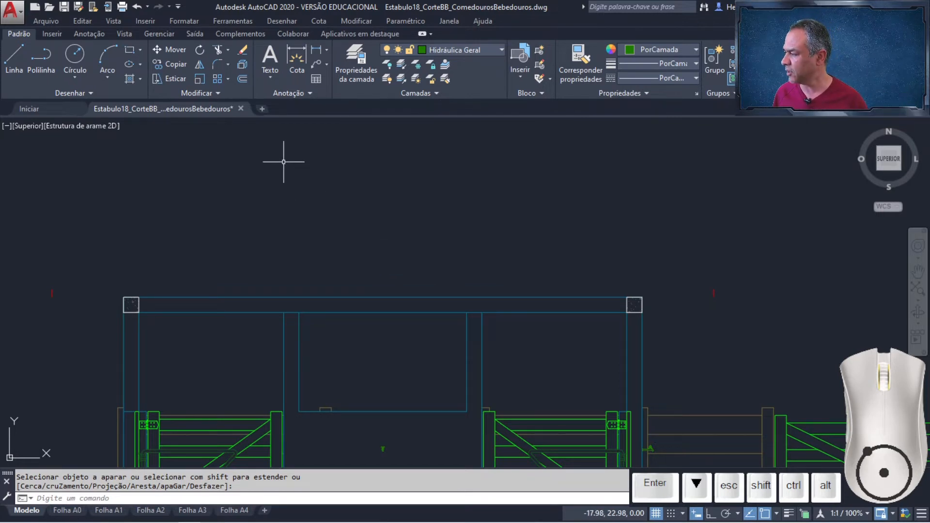
{"action": "left_click", "coordinate": [245, 80]}
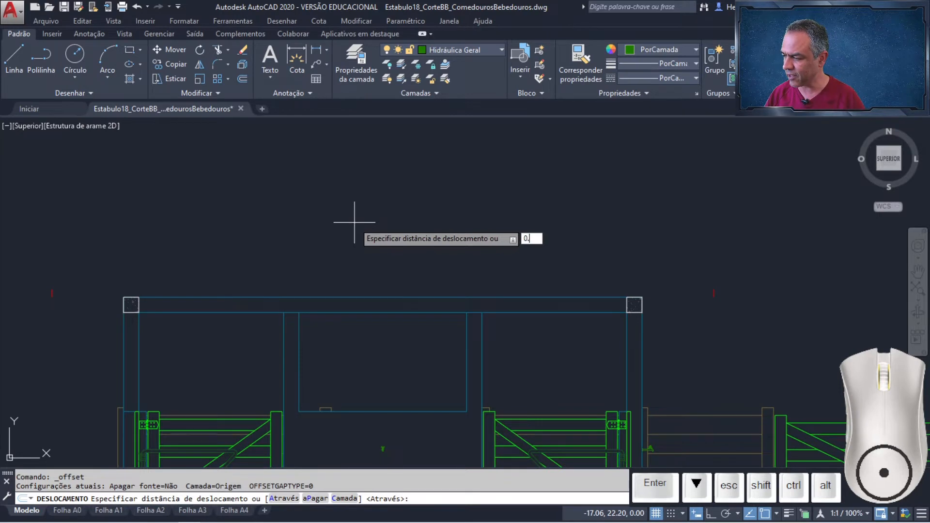
{"action": "key", "text": "Return"}
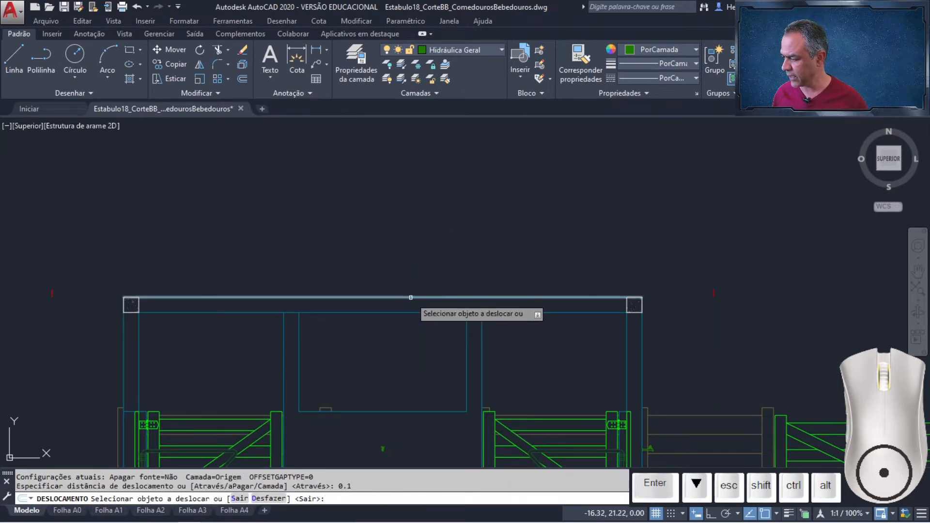
{"action": "left_click", "coordinate": [416, 296]}
{"action": "left_click", "coordinate": [416, 231]}
{"action": "key", "text": "Return"}
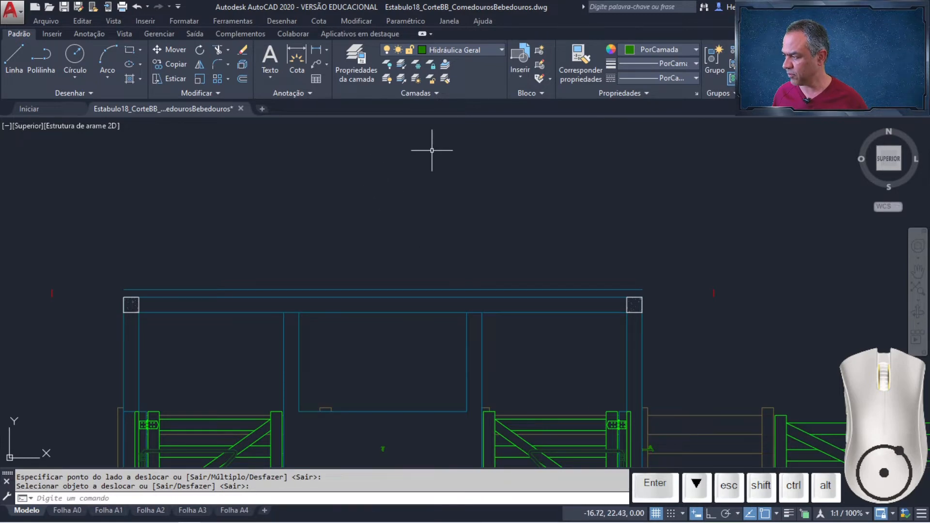
Step: Make Cobertura the current layer and draw a line @1.19<90 from the midpoint of the line offset above the top beam
{"action": "left_click", "coordinate": [502, 50]}
{"action": "scroll", "coordinate": [491, 183], "scroll_direction": "up", "scroll_amount": 10}
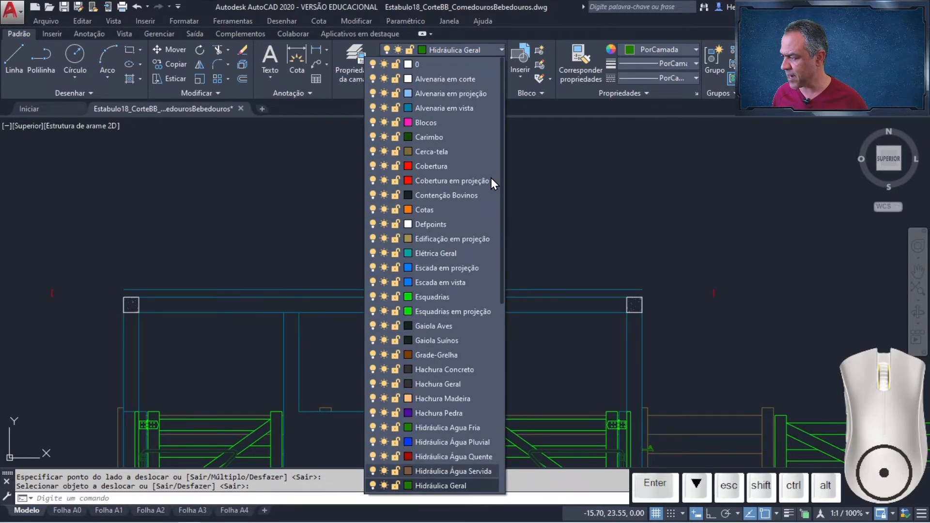
{"action": "left_click", "coordinate": [450, 168]}
{"action": "left_click", "coordinate": [10, 67]}
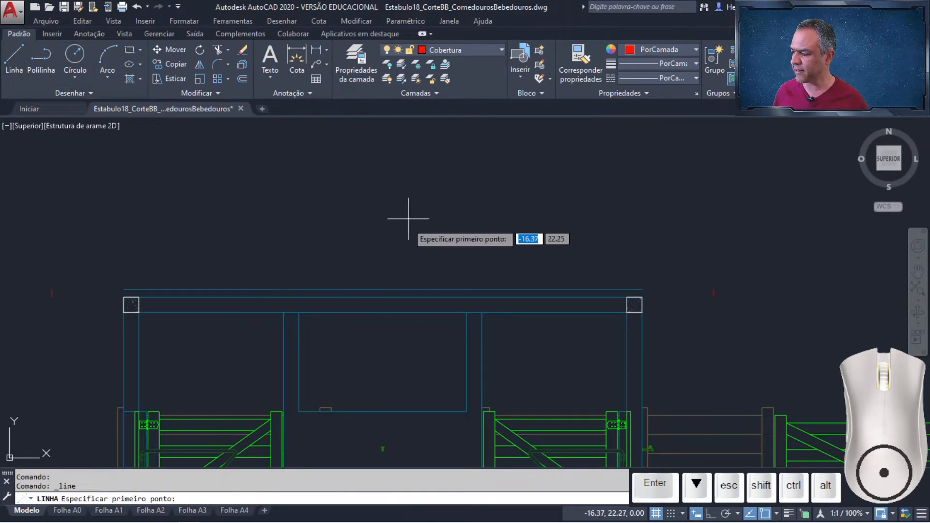
{"action": "left_click", "coordinate": [383, 292]}
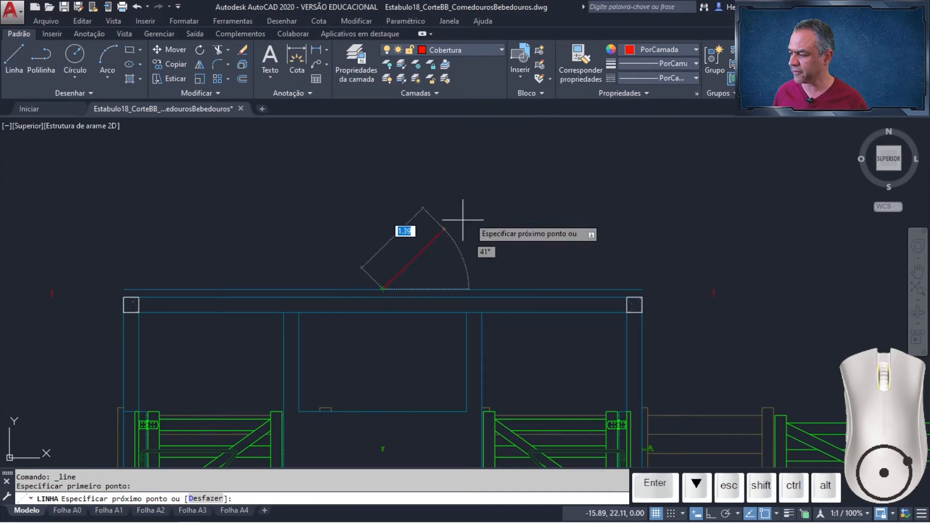
{"action": "type", "text": "@"}
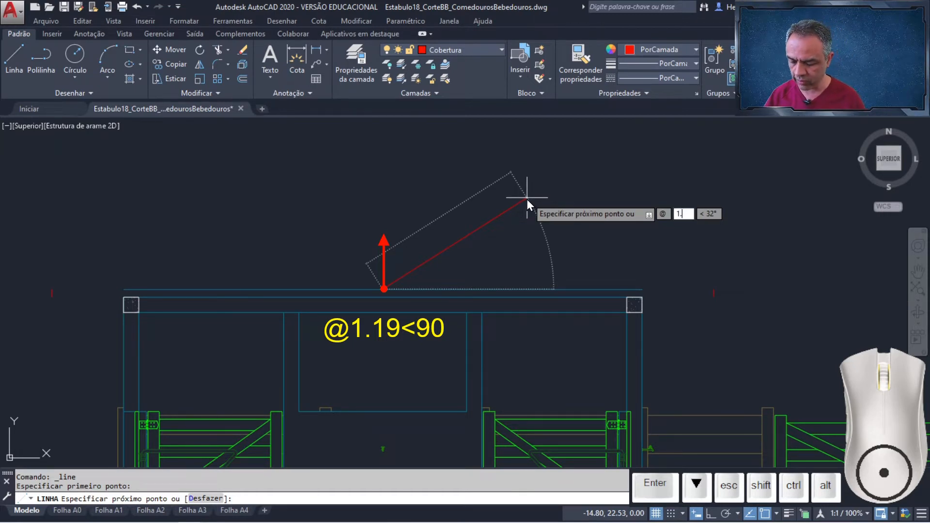
{"action": "key", "text": "shift"}
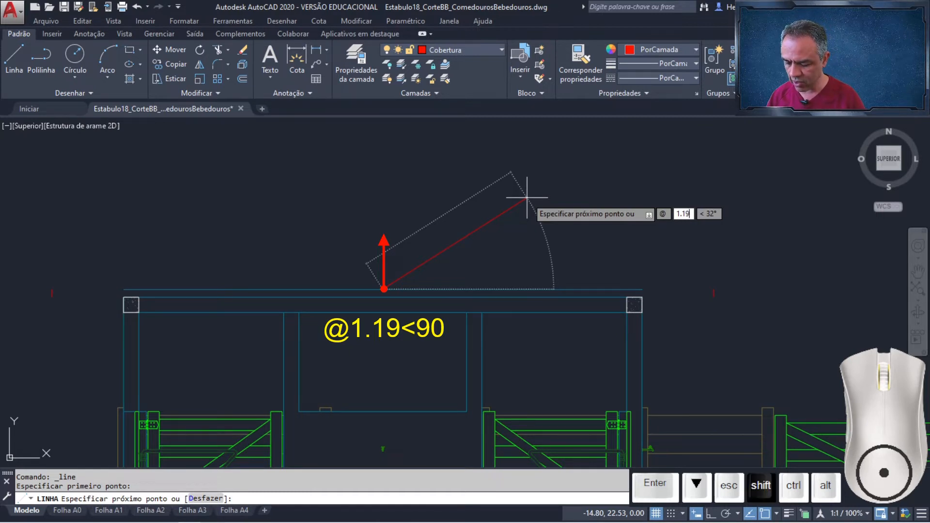
{"action": "type", "text": "<"}
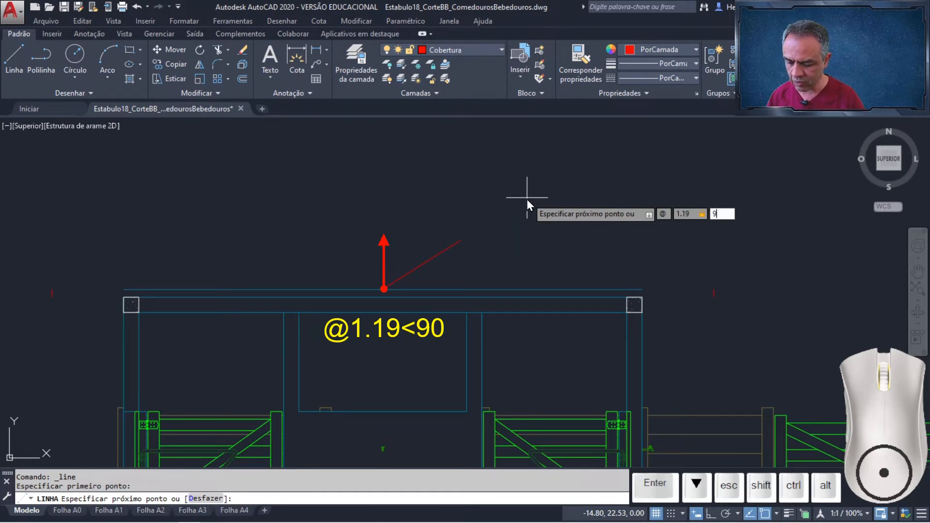
{"action": "type", "text": "90"}
{"action": "key", "text": "Return"}
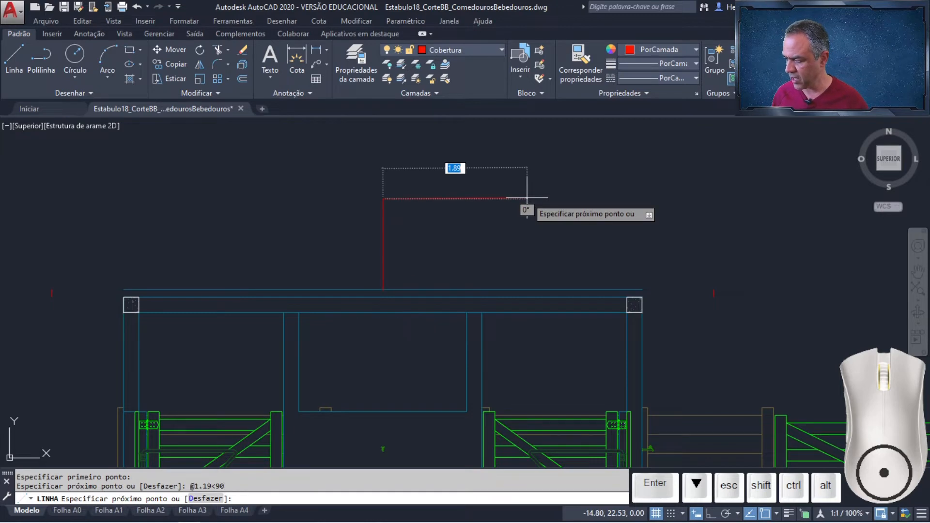
Step: Draw the two roof slope lines from the top of the 1.19 vertical line to both ends of the line above the beam
{"action": "left_click", "coordinate": [642, 289]}
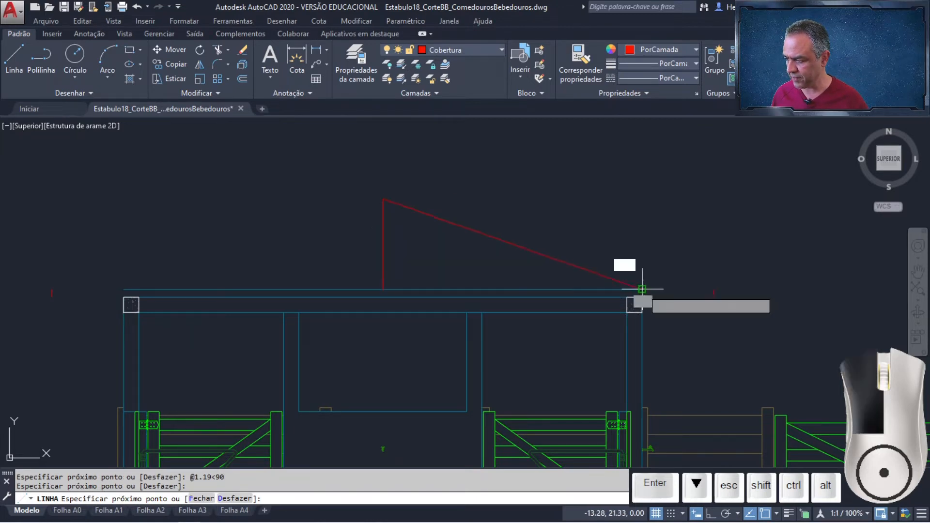
{"action": "key", "text": "Return"}
{"action": "key", "text": "Return"}
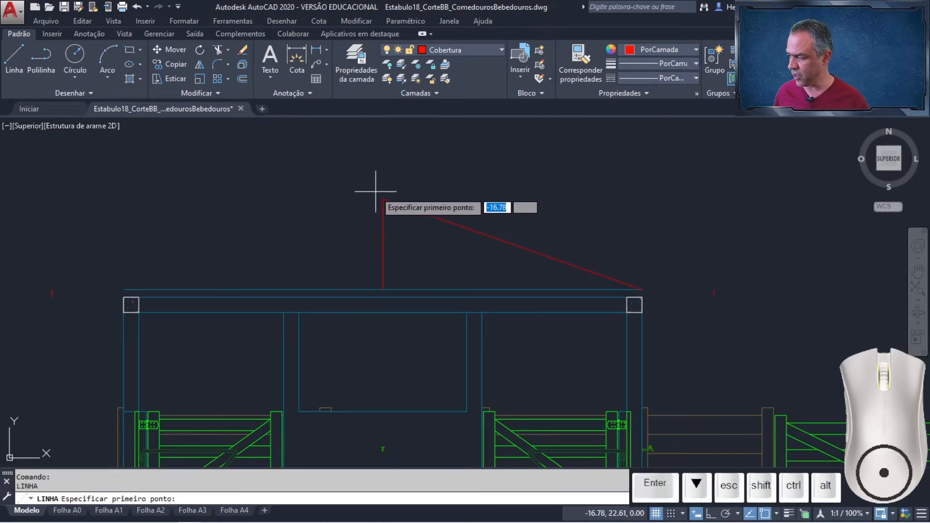
{"action": "left_click", "coordinate": [382, 198]}
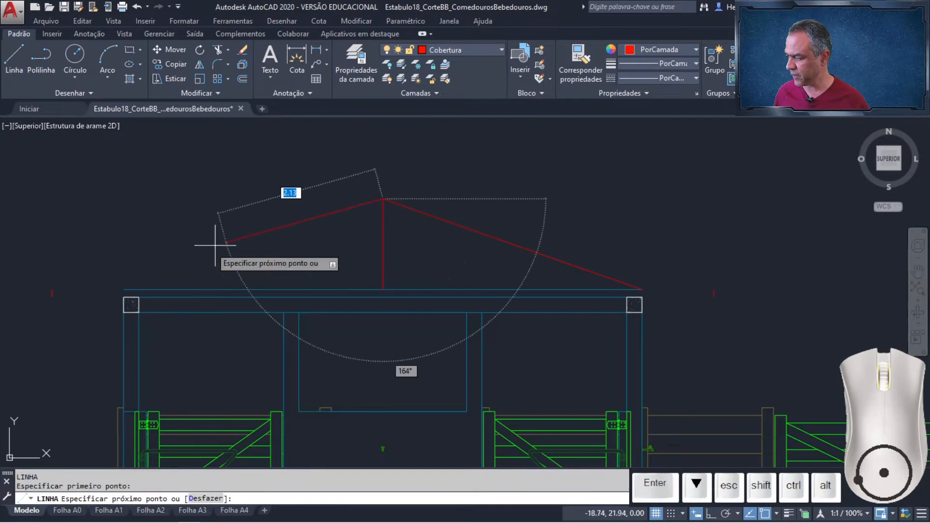
{"action": "left_click", "coordinate": [124, 289]}
{"action": "key", "text": "Return"}
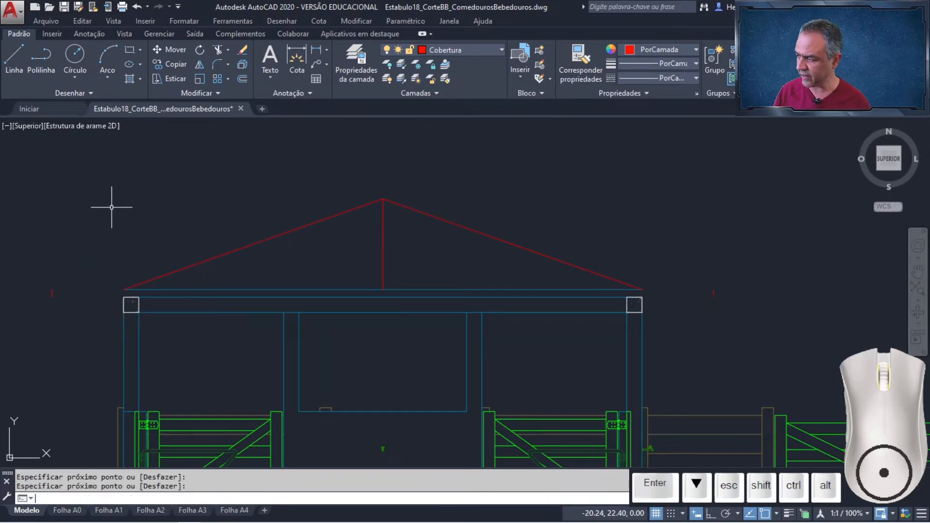
Step: Erase the vertical ridge-height line and the horizontal auxiliary line above the beam
{"action": "left_click", "coordinate": [409, 250]}
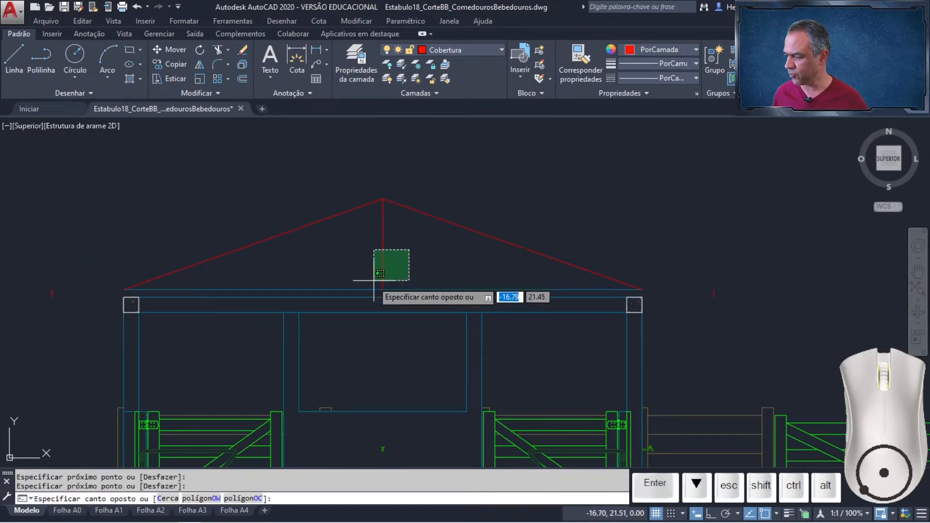
{"action": "left_click", "coordinate": [361, 291]}
{"action": "key", "text": "Delete"}
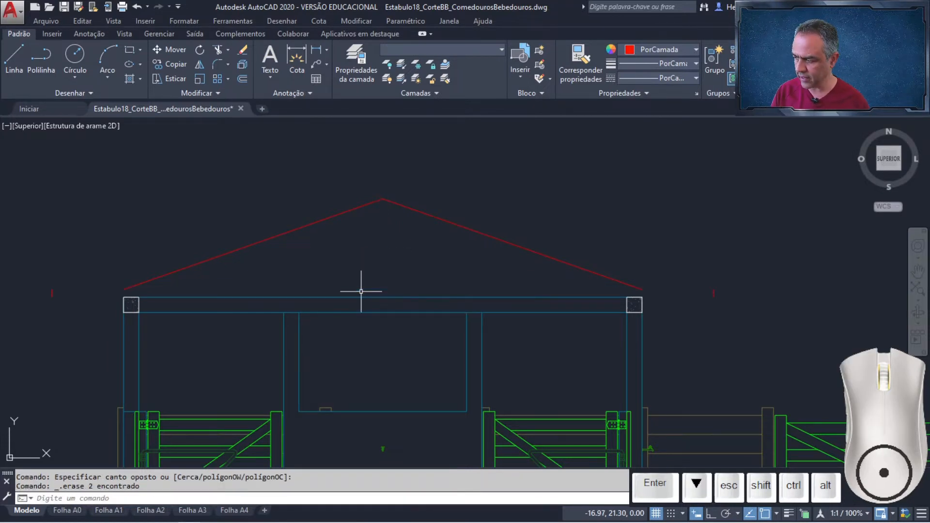
Step: Fillet both roof slopes to the short vertical red lines at the eaves, using radius 0 and the Múltiplo option
{"action": "left_click", "coordinate": [216, 64]}
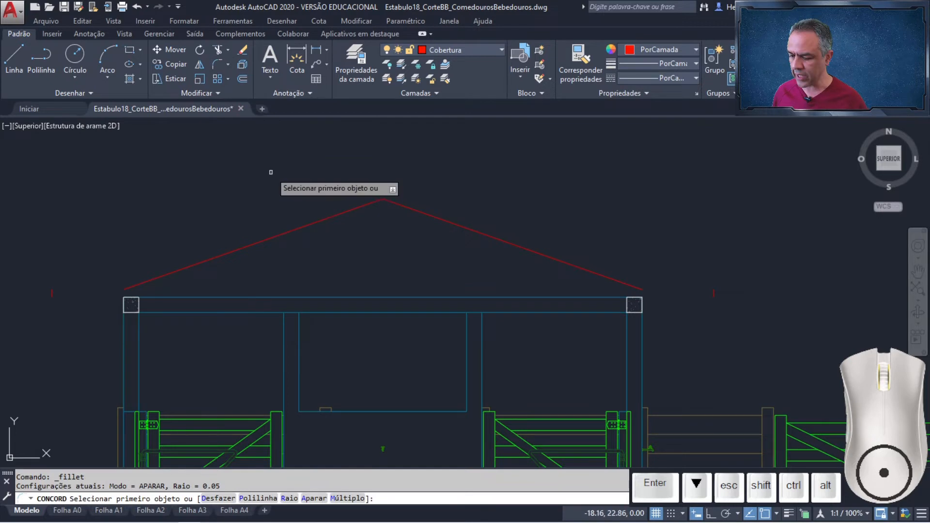
{"action": "key", "text": "Down"}
{"action": "key", "text": "Down"}
{"action": "key", "text": "Down"}
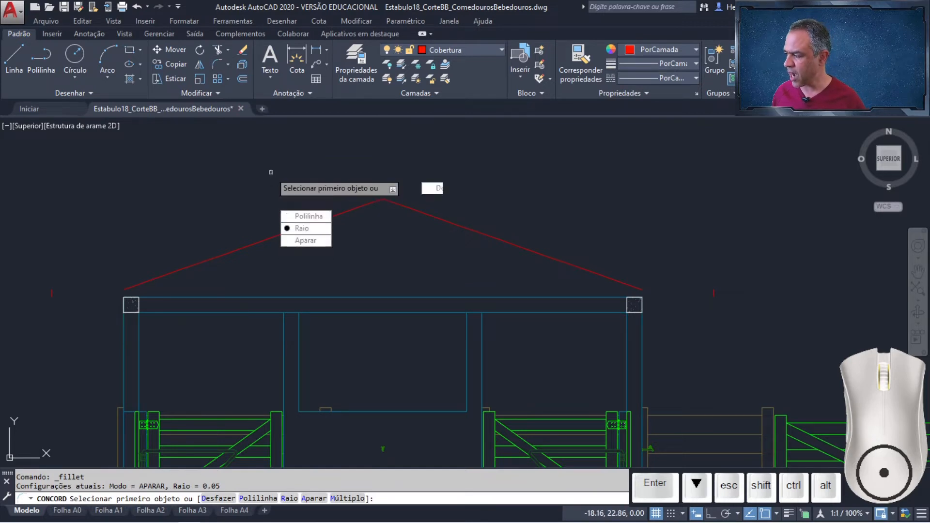
{"action": "key", "text": "Return"}
{"action": "type", "text": "0"}
{"action": "key", "text": "Return"}
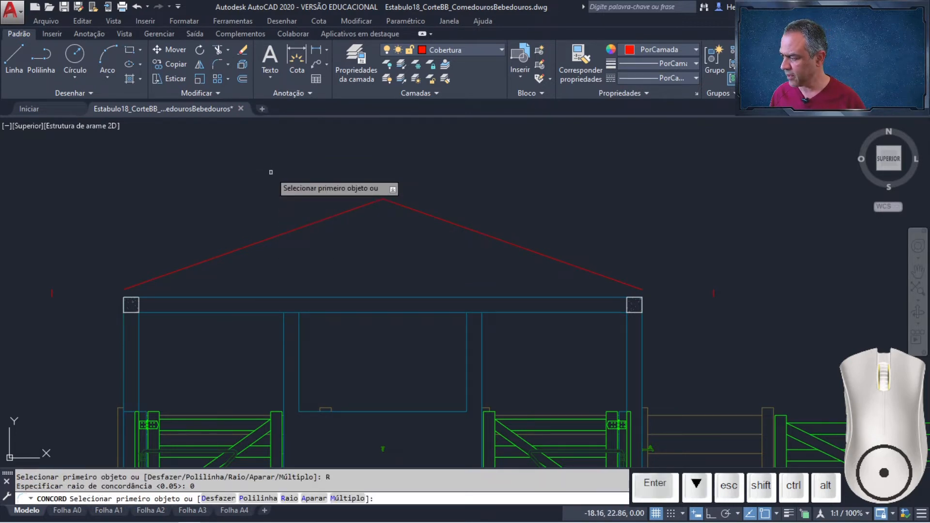
{"action": "key", "text": "Down"}
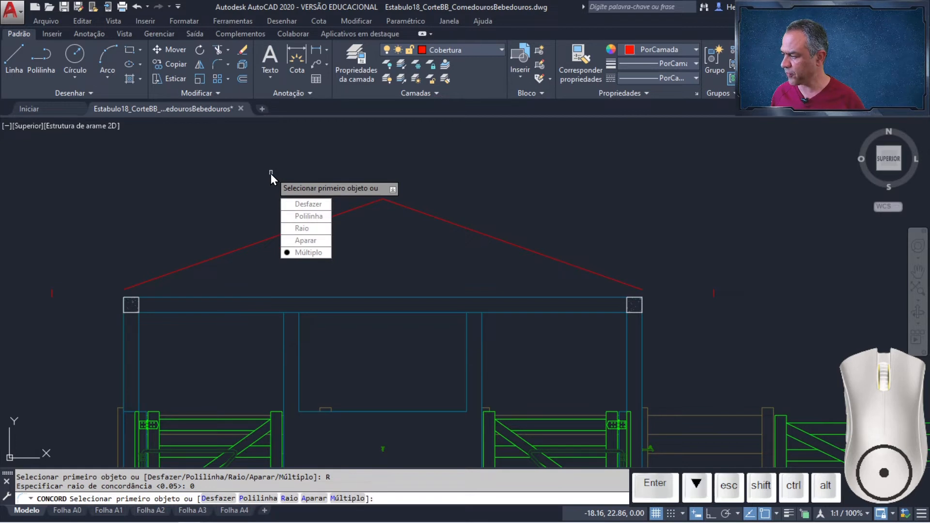
{"action": "key", "text": "Return"}
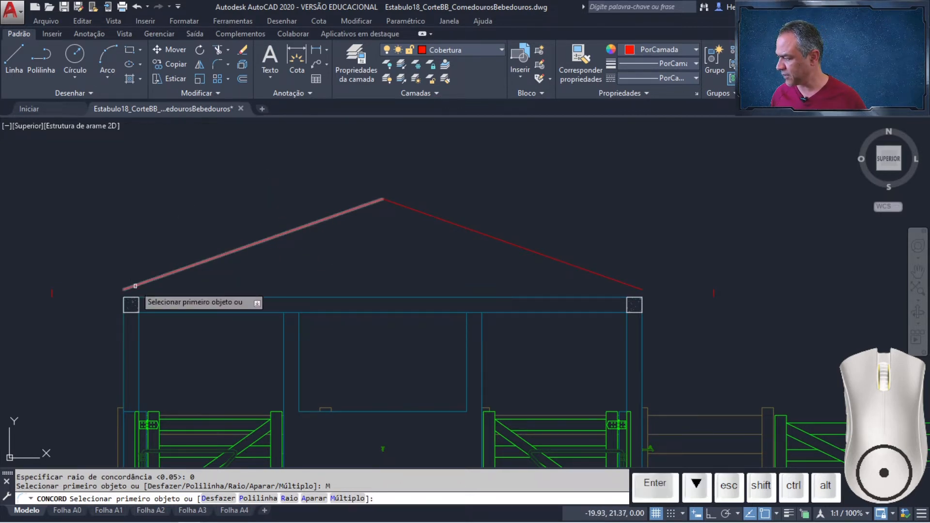
{"action": "left_click", "coordinate": [135, 286]}
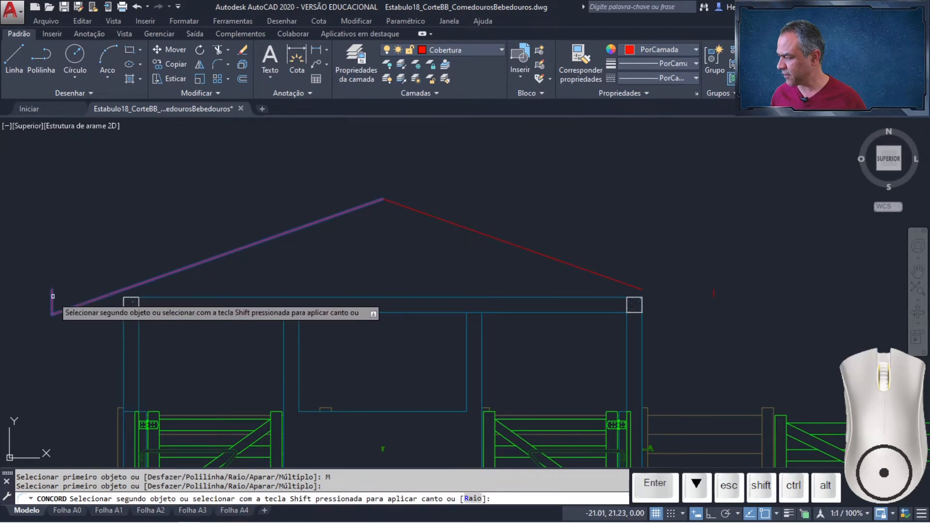
{"action": "left_click", "coordinate": [52, 296]}
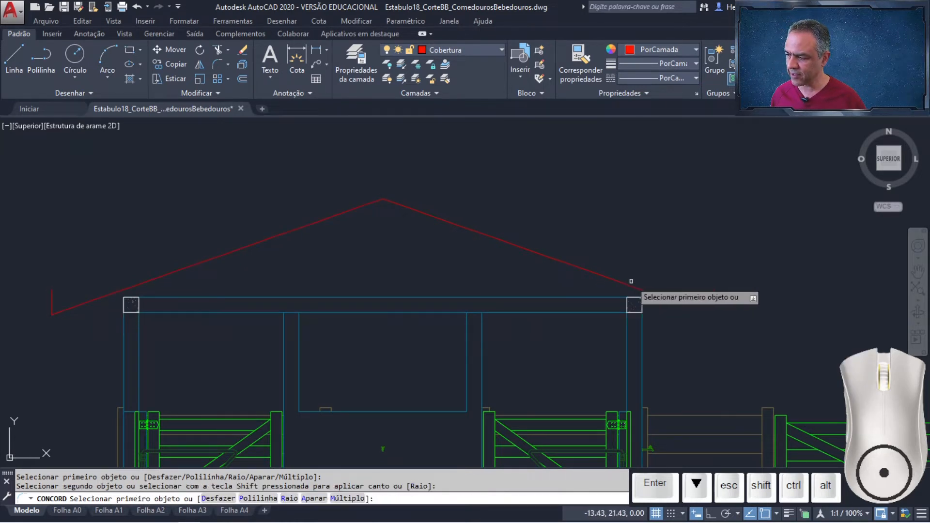
{"action": "left_click", "coordinate": [631, 282]}
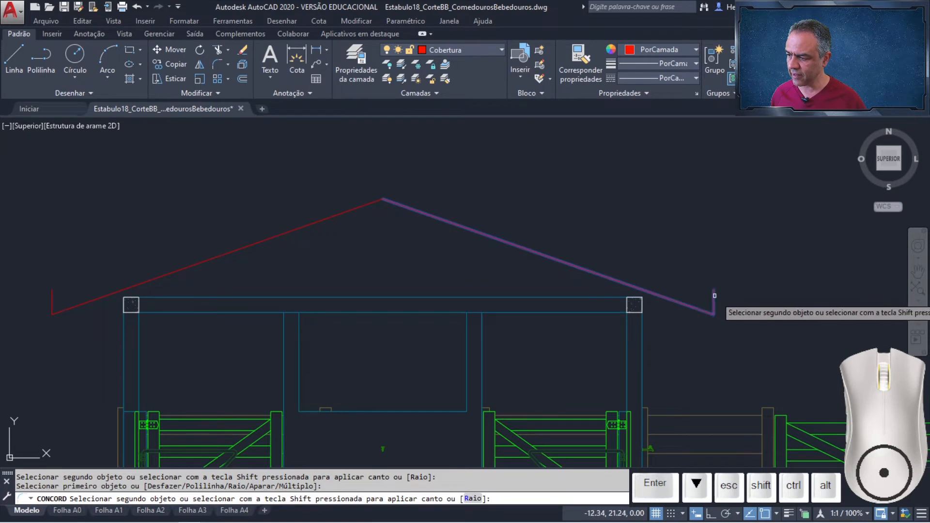
{"action": "left_click", "coordinate": [714, 297]}
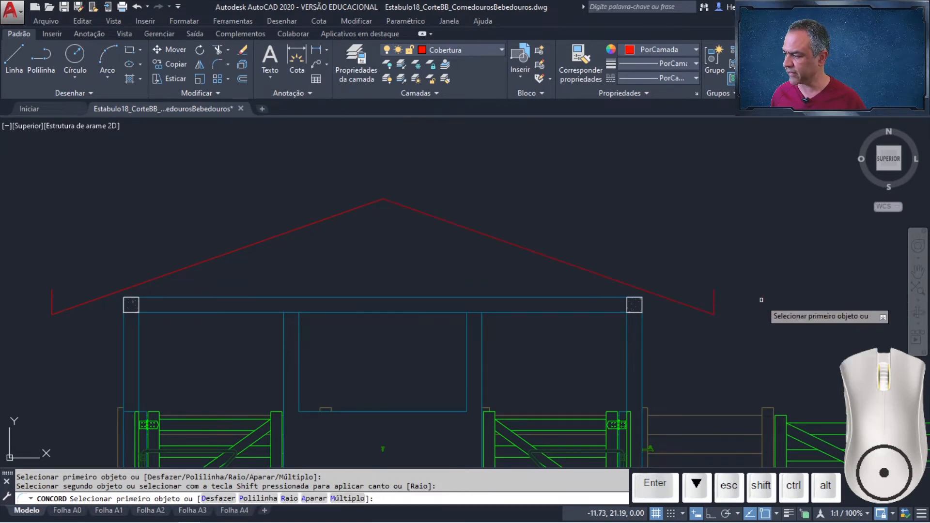
{"action": "key", "text": "Return"}
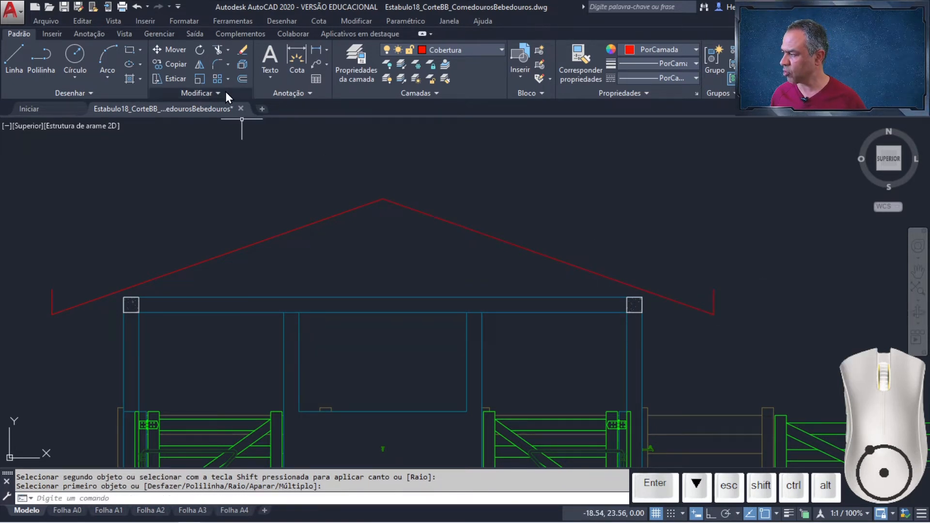
Step: Offset both roof slope lines upward by 0.05
{"action": "left_click", "coordinate": [245, 80]}
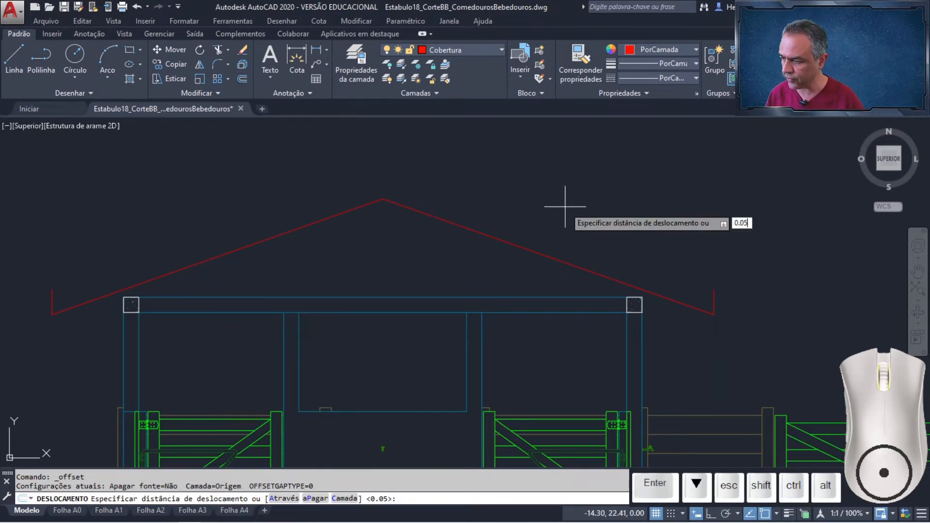
{"action": "key", "text": "Return"}
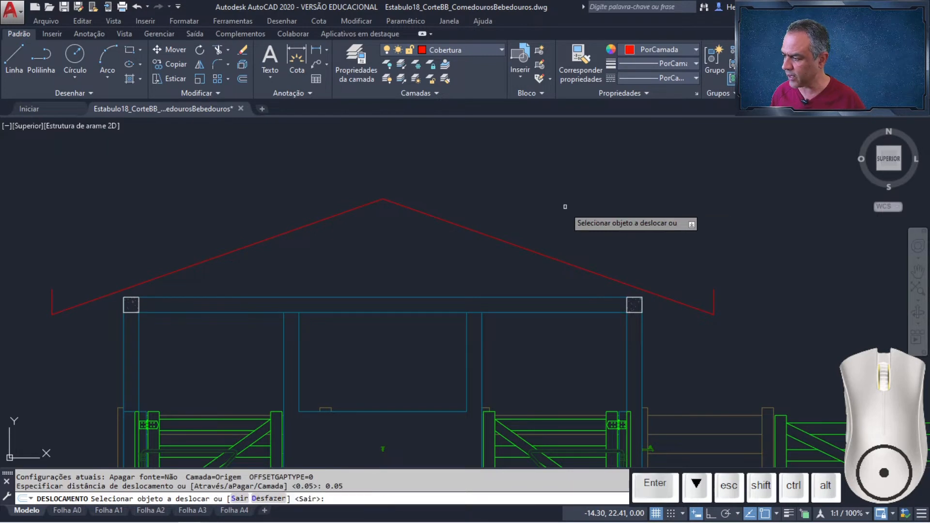
{"action": "left_click", "coordinate": [558, 258]}
{"action": "left_click", "coordinate": [562, 228]}
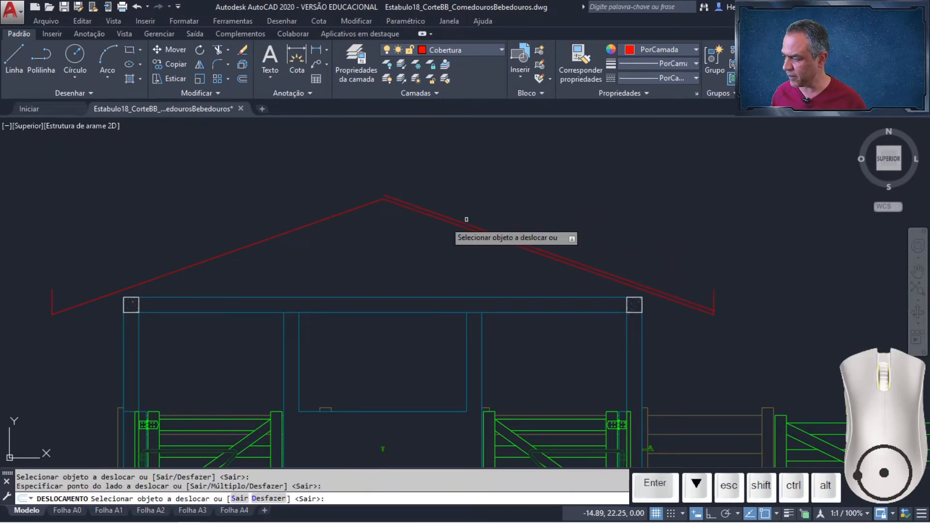
{"action": "left_click", "coordinate": [356, 210]}
{"action": "left_click", "coordinate": [337, 178]}
{"action": "key", "text": "Return"}
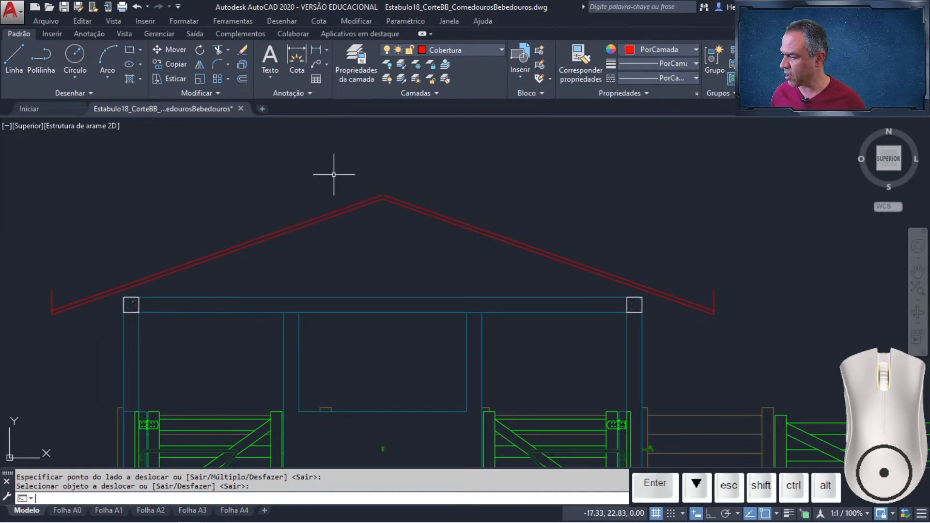
Step: Fillet the two upper offset roof lines together at the ridge, using the Múltiplo option
{"action": "left_click", "coordinate": [217, 70]}
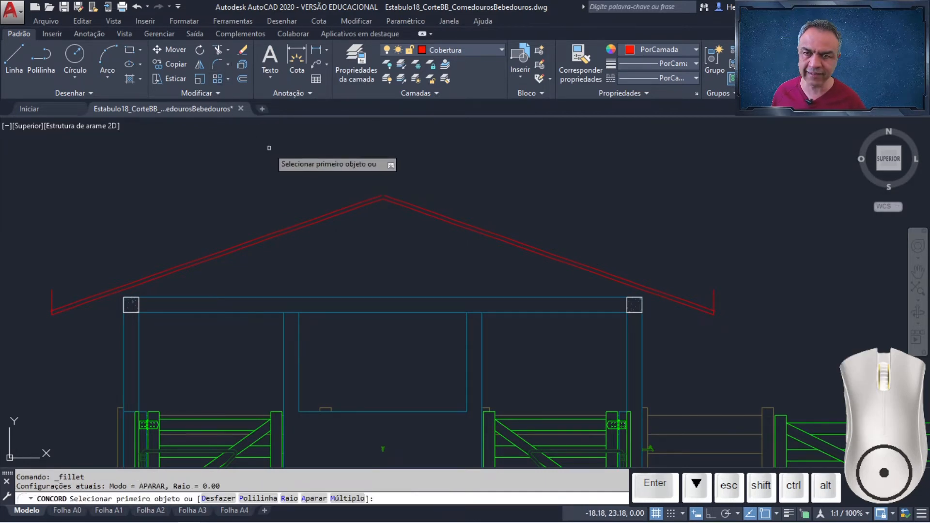
{"action": "key", "text": "Down"}
{"action": "key", "text": "Up"}
{"action": "key", "text": "Return"}
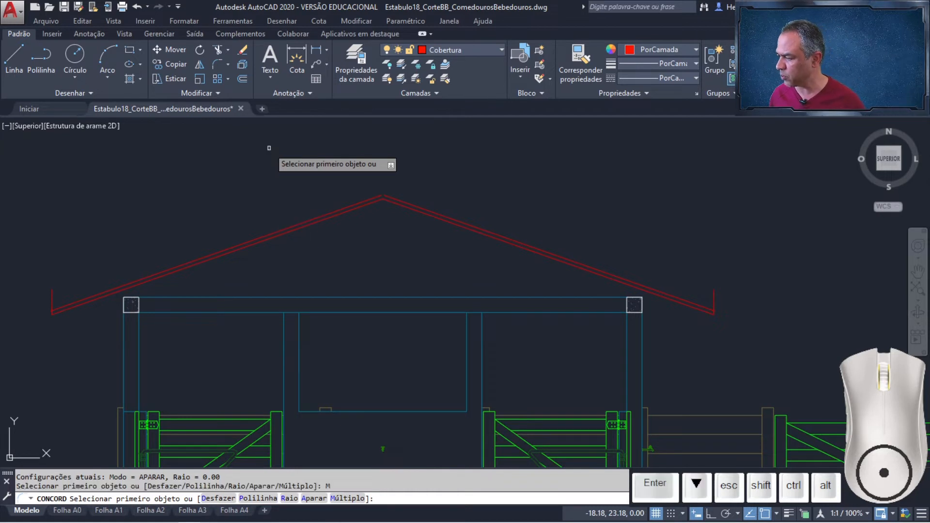
{"action": "scroll", "coordinate": [390, 192], "scroll_direction": "up", "scroll_amount": 4}
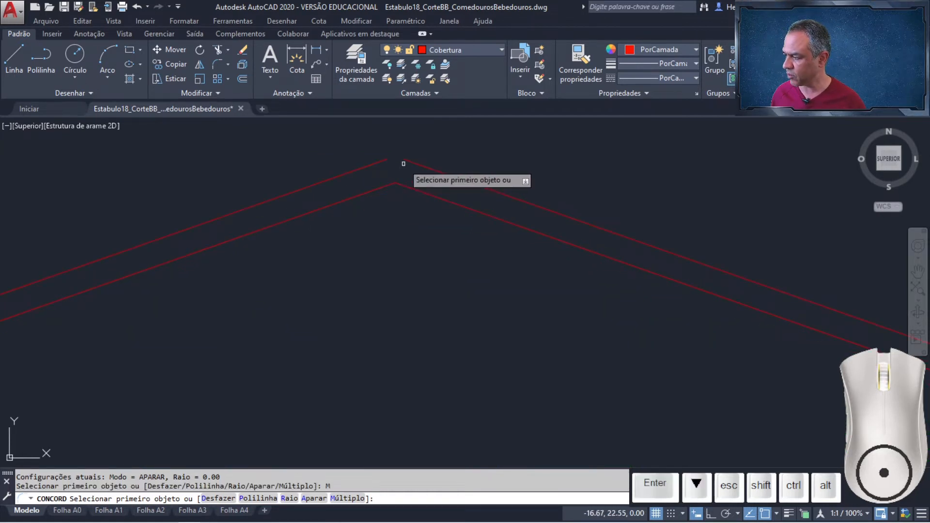
{"action": "left_click", "coordinate": [409, 162]}
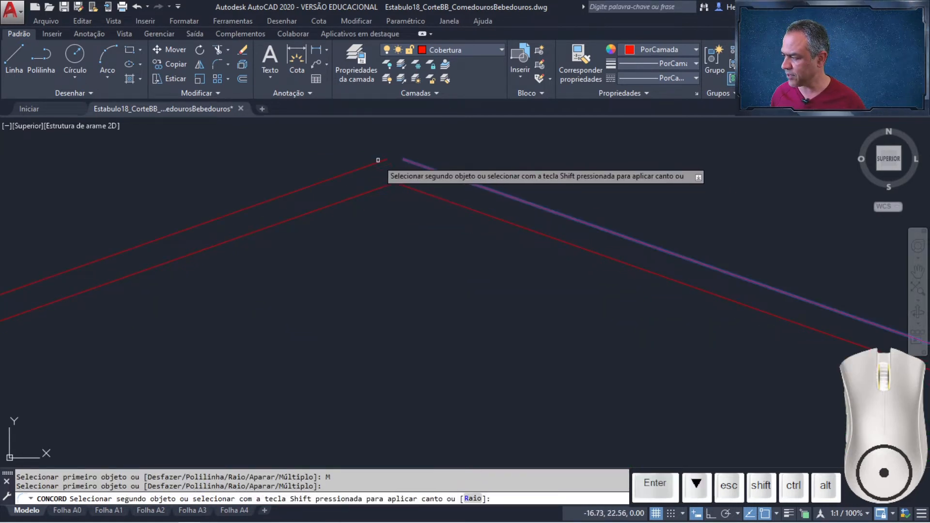
{"action": "left_click", "coordinate": [381, 163]}
{"action": "scroll", "coordinate": [388, 189], "scroll_direction": "down", "scroll_amount": 5}
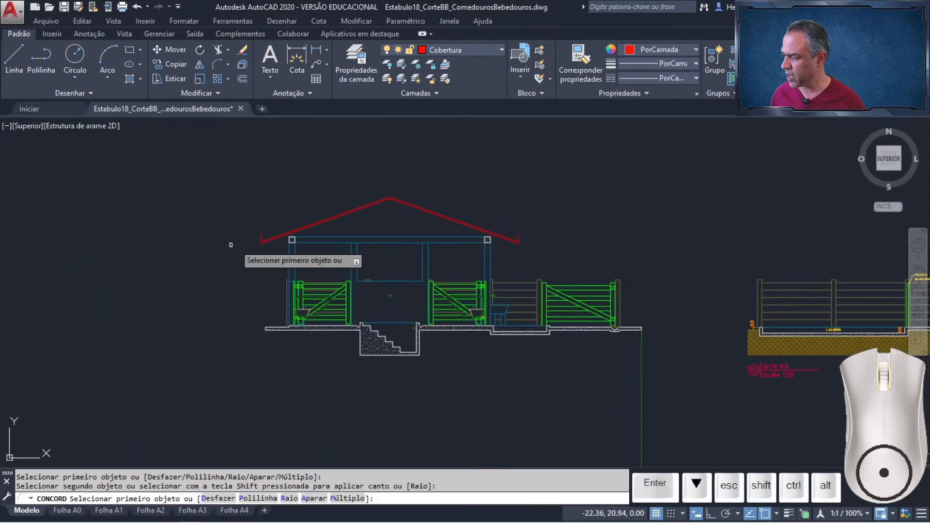
Step: Fillet both upper roof lines to the short vertical lines at the left and right eaves, closing the roof ends
{"action": "scroll", "coordinate": [260, 241], "scroll_direction": "up", "scroll_amount": 5}
{"action": "scroll", "coordinate": [261, 241], "scroll_direction": "up", "scroll_amount": 4}
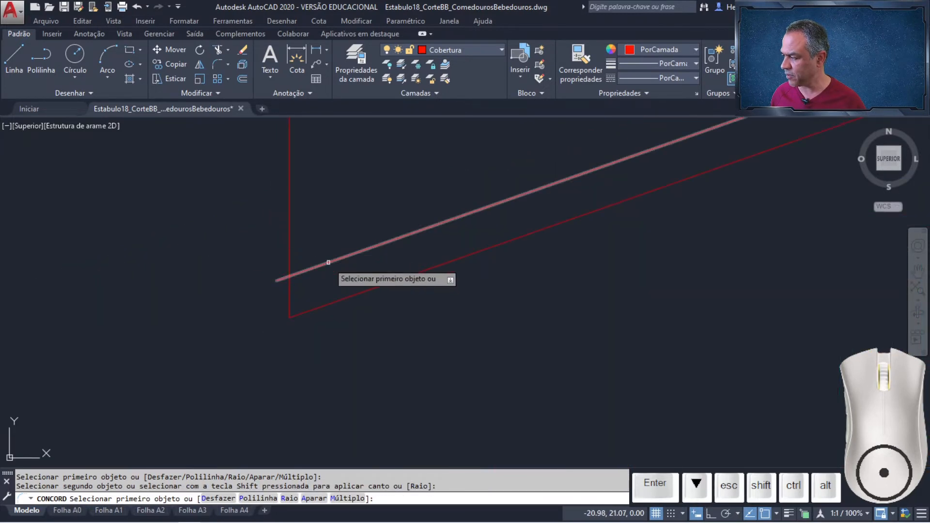
{"action": "left_click", "coordinate": [328, 263]}
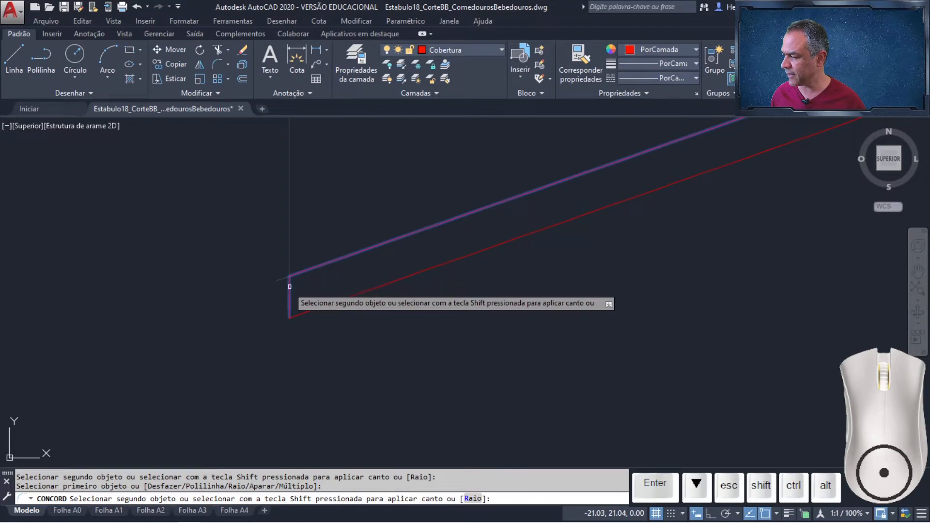
{"action": "left_click", "coordinate": [290, 291]}
{"action": "scroll", "coordinate": [359, 291], "scroll_direction": "down", "scroll_amount": 1}
{"action": "scroll", "coordinate": [582, 300], "scroll_direction": "down", "scroll_amount": 4}
{"action": "scroll", "coordinate": [533, 286], "scroll_direction": "up", "scroll_amount": 6}
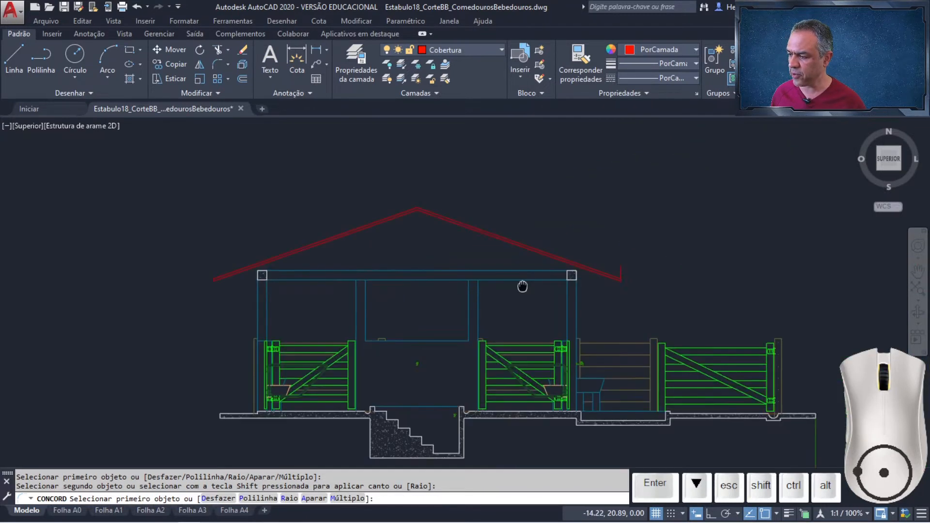
{"action": "scroll", "coordinate": [457, 285], "scroll_direction": "up", "scroll_amount": 4}
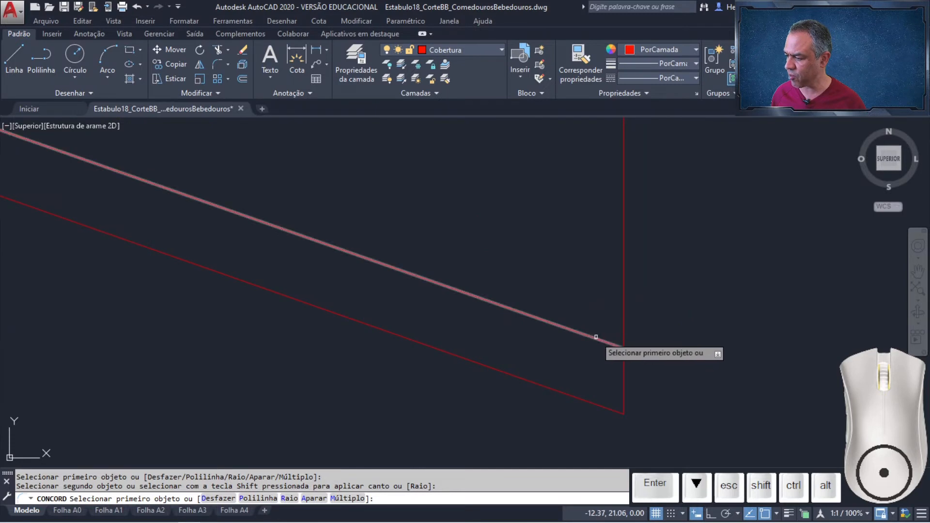
{"action": "left_click", "coordinate": [595, 336]}
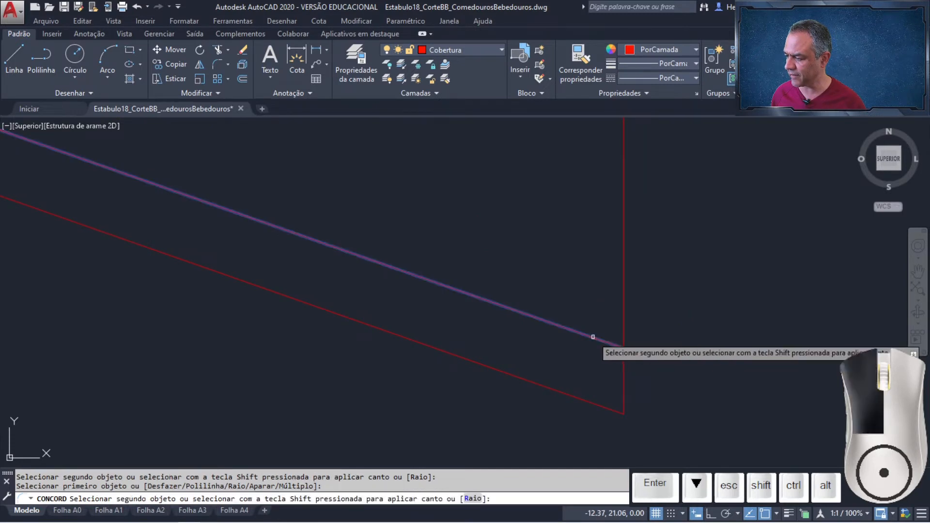
{"action": "left_click", "coordinate": [624, 359]}
{"action": "scroll", "coordinate": [656, 338], "scroll_direction": "down", "scroll_amount": 6}
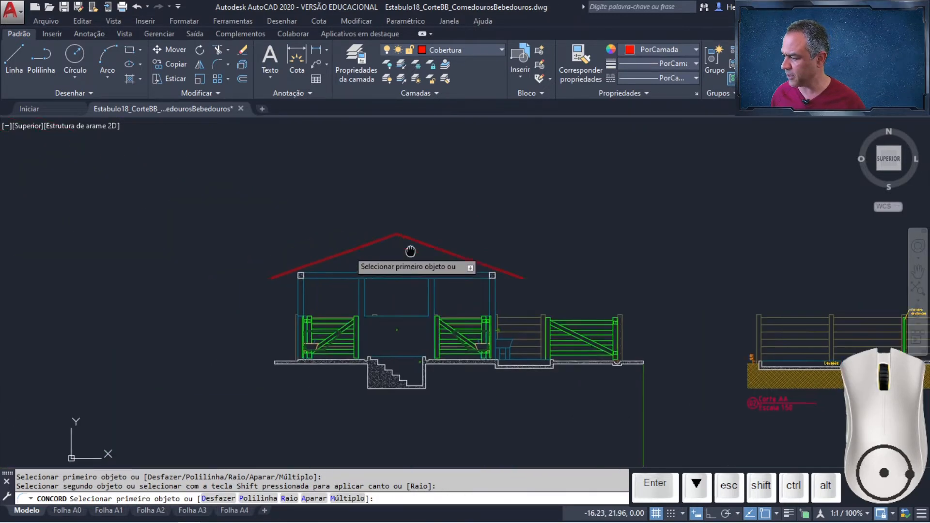
{"action": "key", "text": "Return"}
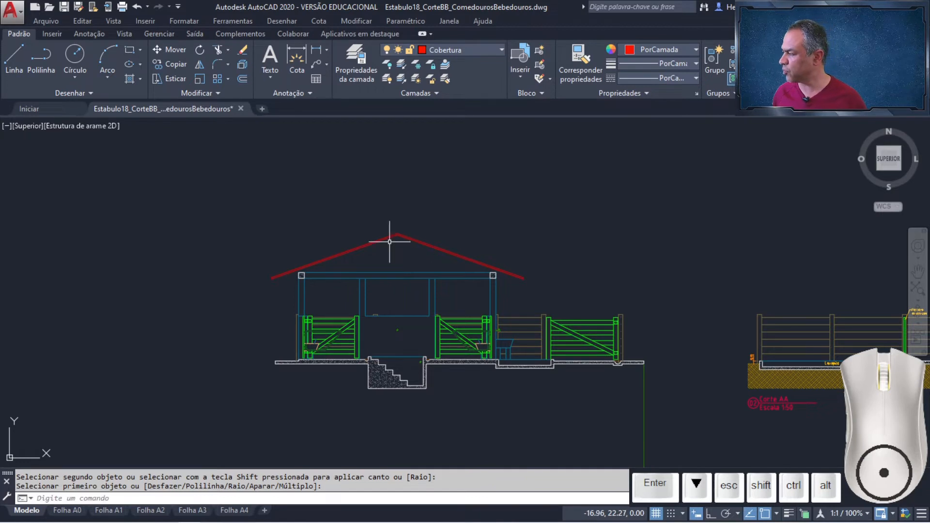
Step: Draw horizontal construction lines through the eave corner and the top corner of the roof in section AA
{"action": "left_click", "coordinate": [91, 92]}
{"action": "left_click", "coordinate": [41, 110]}
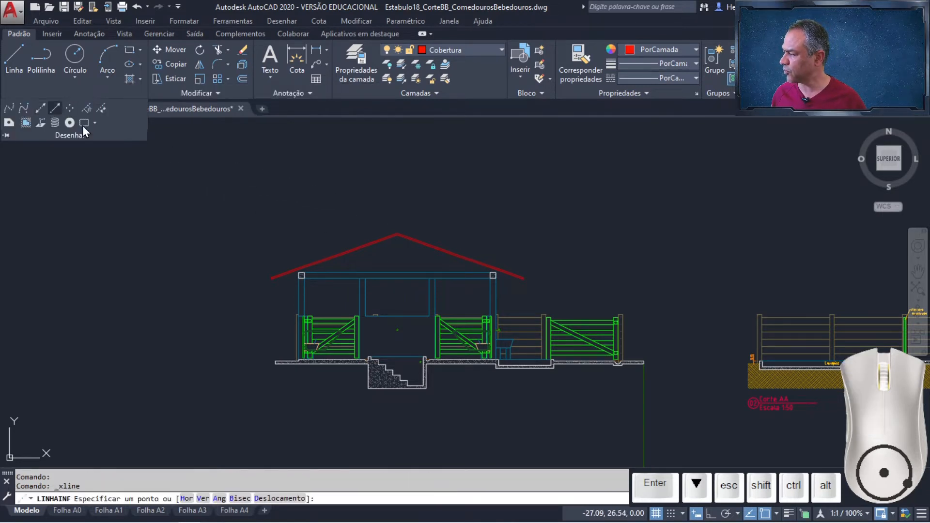
{"action": "key", "text": "Down"}
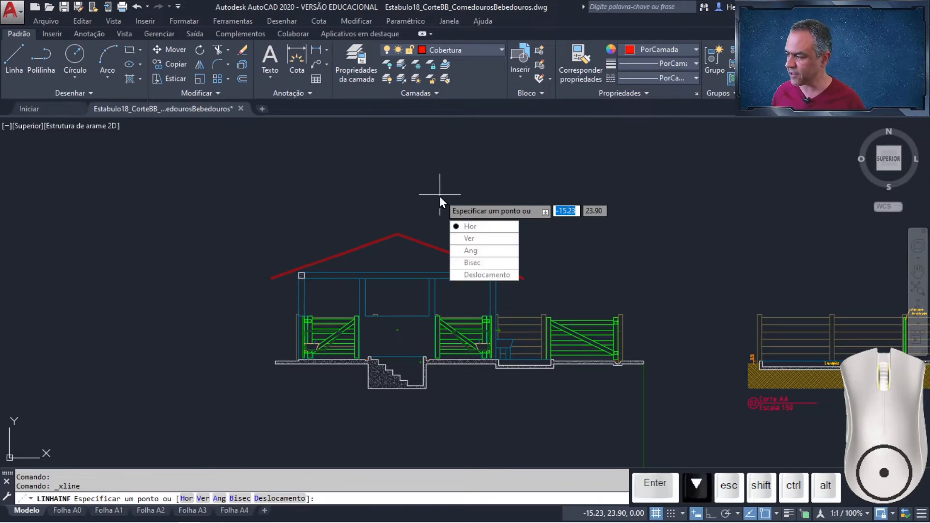
{"action": "key", "text": "Return"}
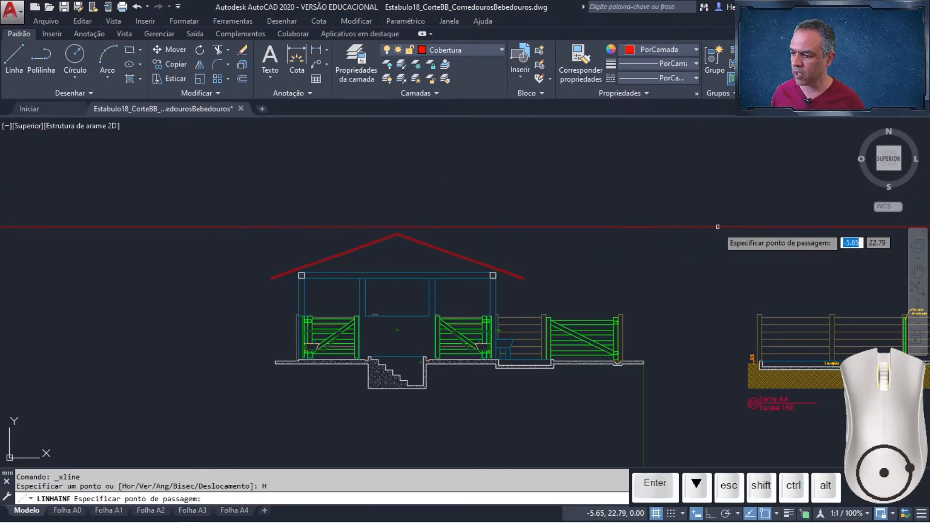
{"action": "middle_click_drag", "start_coordinate": [719, 226], "coordinate": [139, 209]}
{"action": "scroll", "coordinate": [435, 226], "scroll_direction": "up", "scroll_amount": 4}
{"action": "mouse_move", "coordinate": [490, 267]}
{"action": "middle_mouse_down"}
{"action": "mouse_move", "coordinate": [495, 328]}
{"action": "mouse_move", "coordinate": [346, 335]}
{"action": "middle_mouse_up"}
{"action": "left_click", "coordinate": [409, 322]}
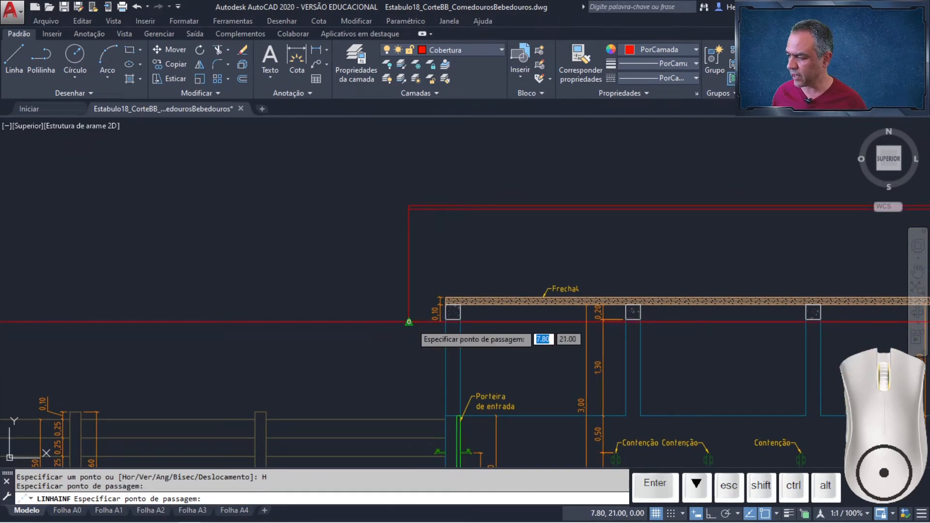
{"action": "left_click", "coordinate": [409, 205]}
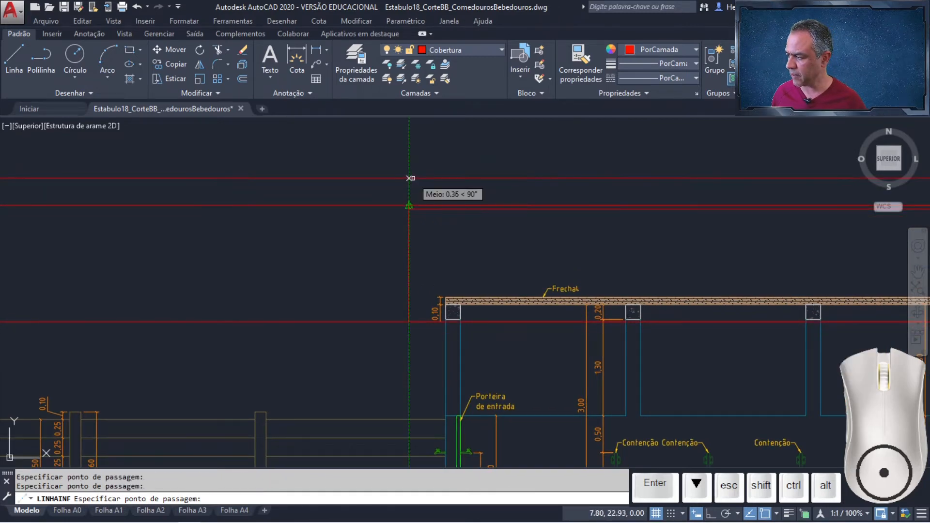
{"action": "key", "text": "Return"}
Step: Compare the section BB roof with the two horizontal construction lines and erase them
{"action": "scroll", "coordinate": [413, 179], "scroll_direction": "down", "scroll_amount": 4}
{"action": "middle_click_drag", "start_coordinate": [231, 214], "coordinate": [513, 264]}
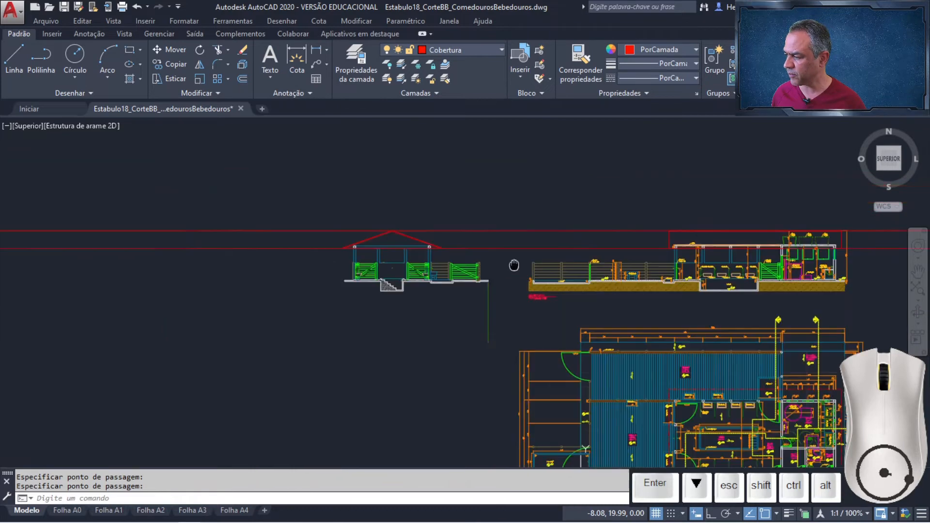
{"action": "scroll", "coordinate": [473, 253], "scroll_direction": "up", "scroll_amount": 5}
{"action": "middle_click_drag", "start_coordinate": [496, 226], "coordinate": [512, 301]}
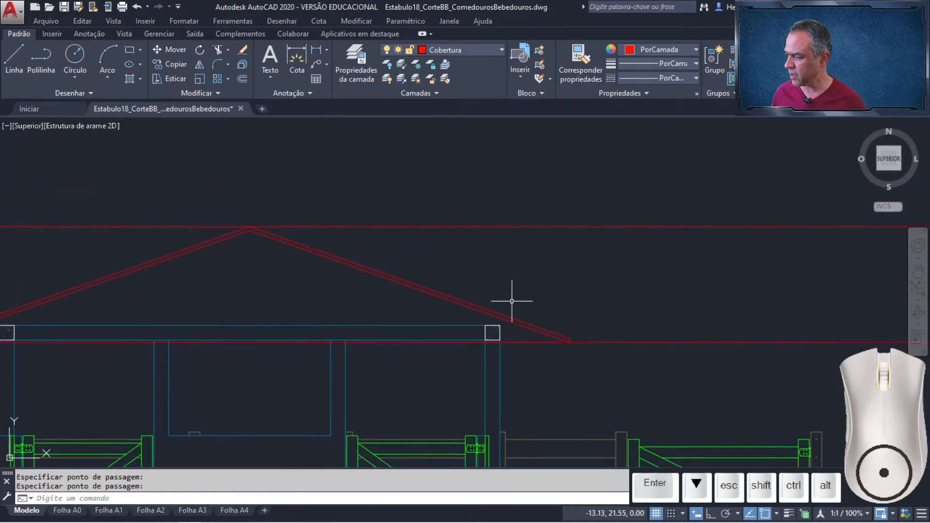
{"action": "left_click", "coordinate": [717, 178]}
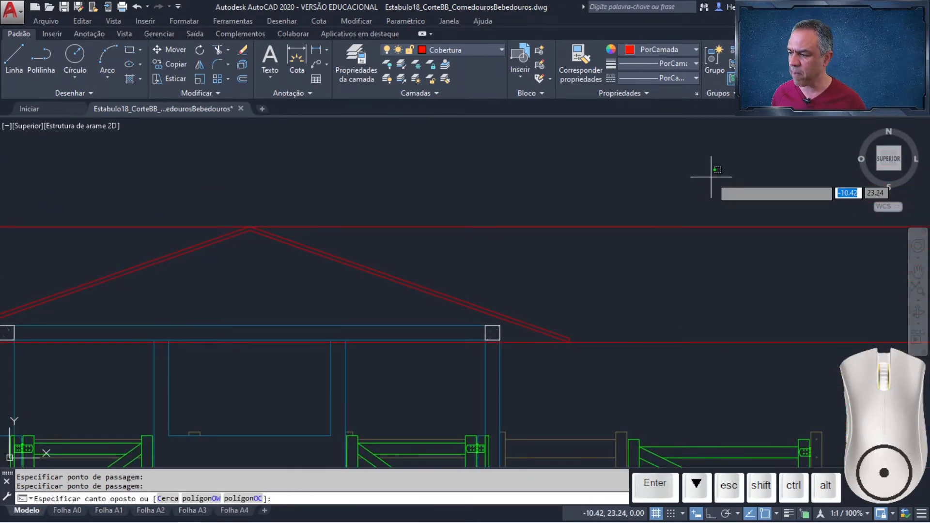
{"action": "left_click", "coordinate": [666, 383]}
{"action": "key", "text": "Delete"}
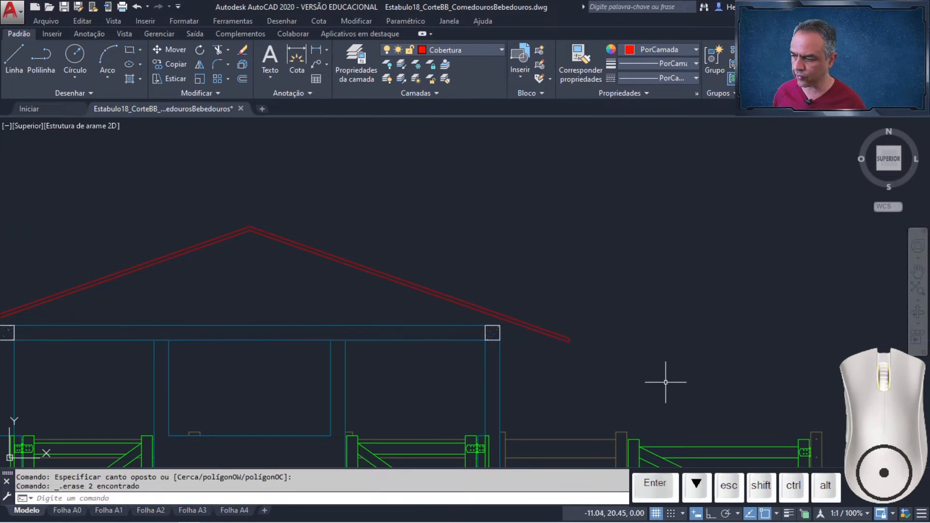
Step: On layer Hachura Madeira, draw a 0.15 by 0.1 rectangle from the upper-left corner of the left concrete beam section
{"action": "scroll", "coordinate": [484, 351], "scroll_direction": "up", "scroll_amount": 4}
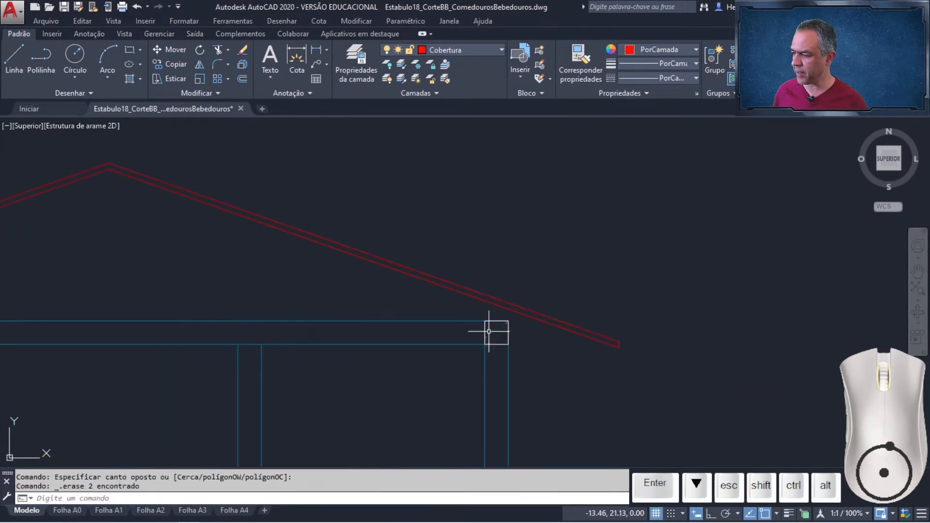
{"action": "middle_click_drag", "start_coordinate": [364, 272], "coordinate": [802, 275]}
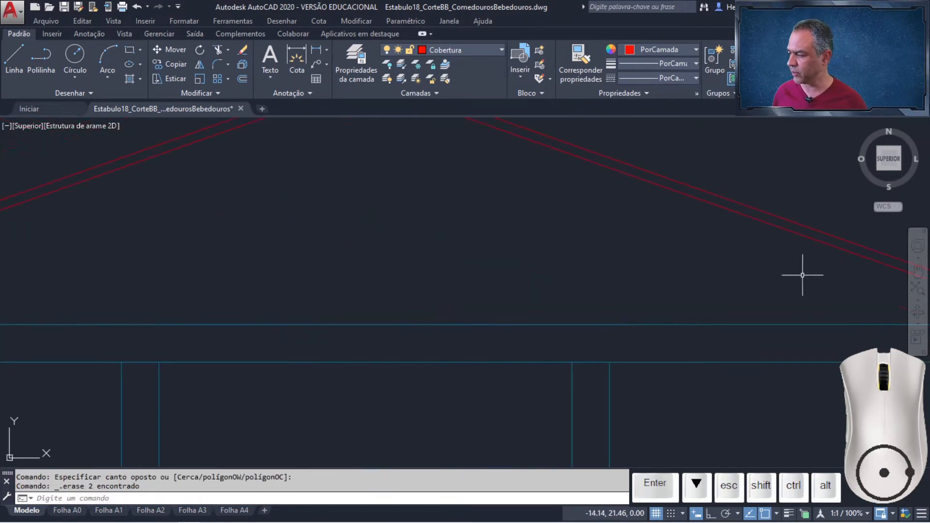
{"action": "middle_click_drag", "start_coordinate": [265, 284], "coordinate": [777, 286]}
{"action": "middle_click_drag", "start_coordinate": [296, 291], "coordinate": [405, 295]}
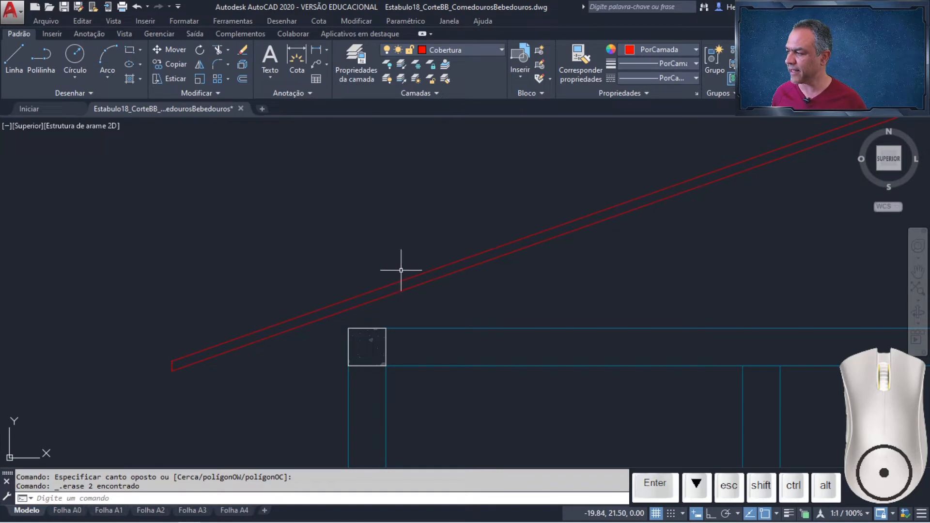
{"action": "left_click", "coordinate": [488, 52]}
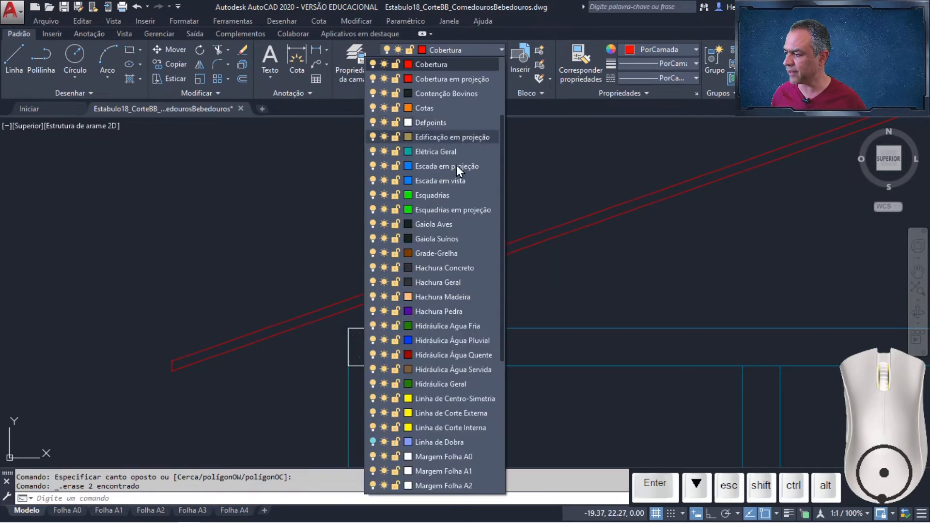
{"action": "left_click", "coordinate": [464, 296]}
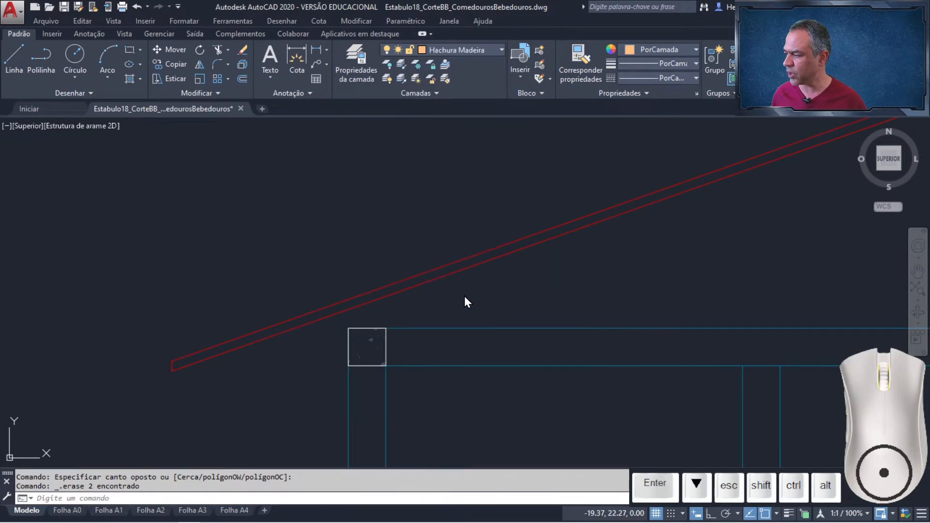
{"action": "left_click", "coordinate": [130, 48]}
{"action": "scroll", "coordinate": [350, 323], "scroll_direction": "up", "scroll_amount": 4}
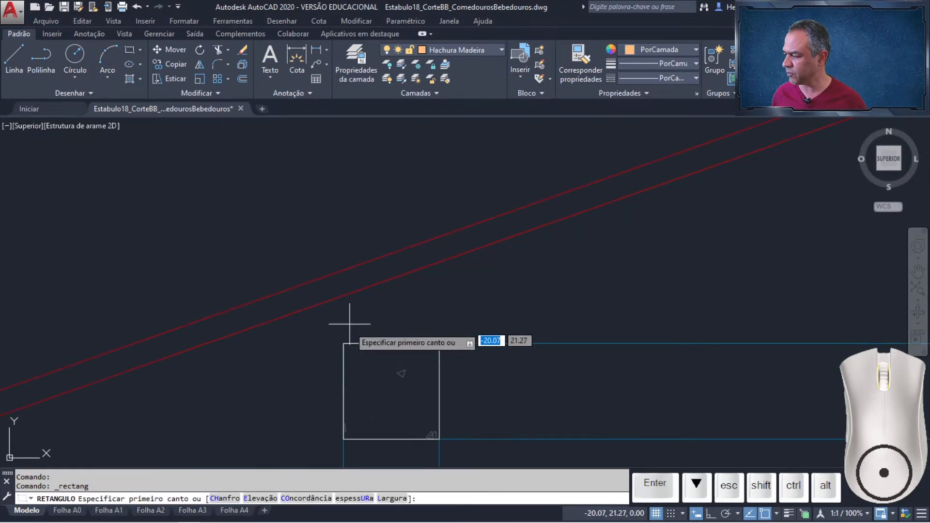
{"action": "left_click", "coordinate": [344, 344]}
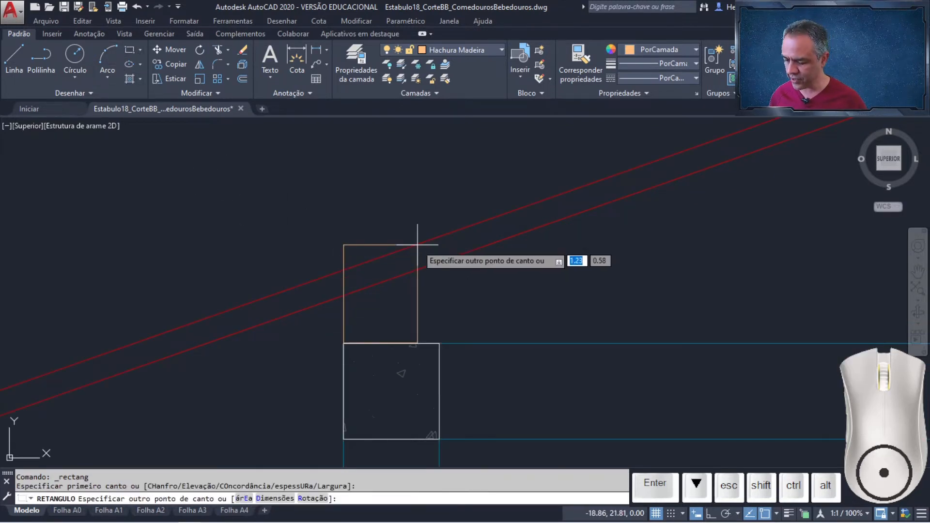
{"action": "type", "text": "@0.15"}
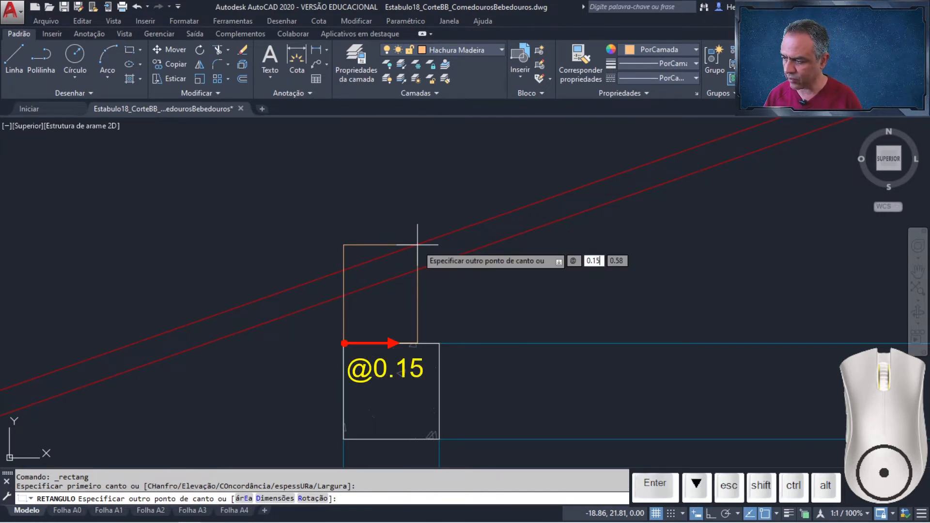
{"action": "type", "text": ",0.1"}
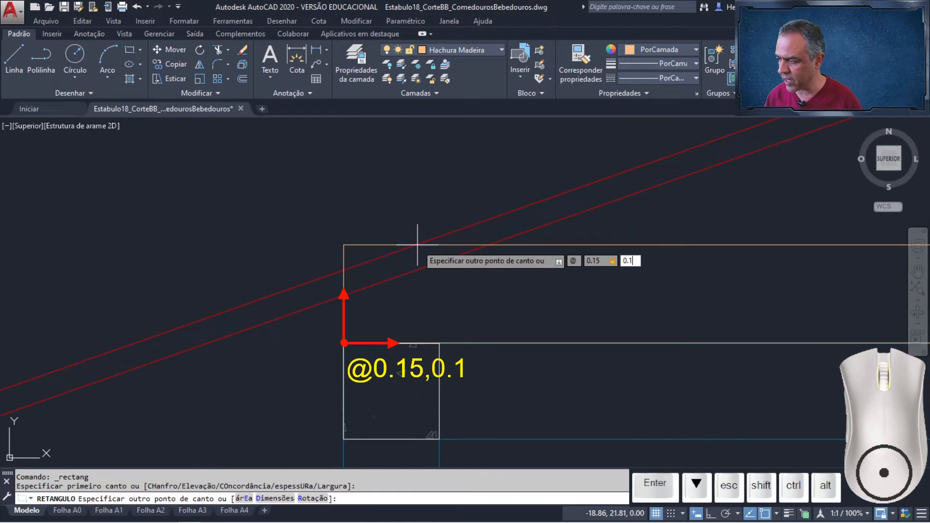
{"action": "key", "text": "Return"}
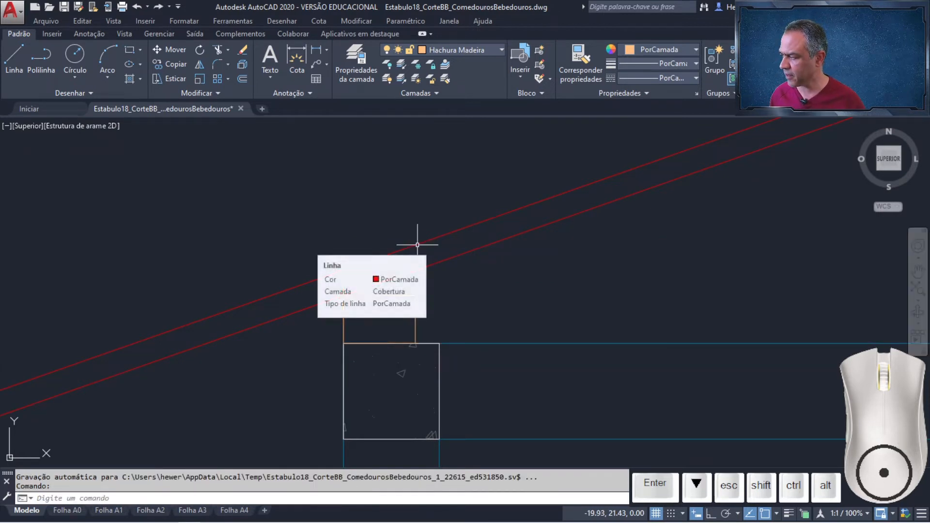
{"action": "key", "text": "Escape"}
Step: Hatch the timber rectangle on the left beam section with the GOST_WOOD pattern at angle 90 and scale 0.01
{"action": "left_click", "coordinate": [129, 79]}
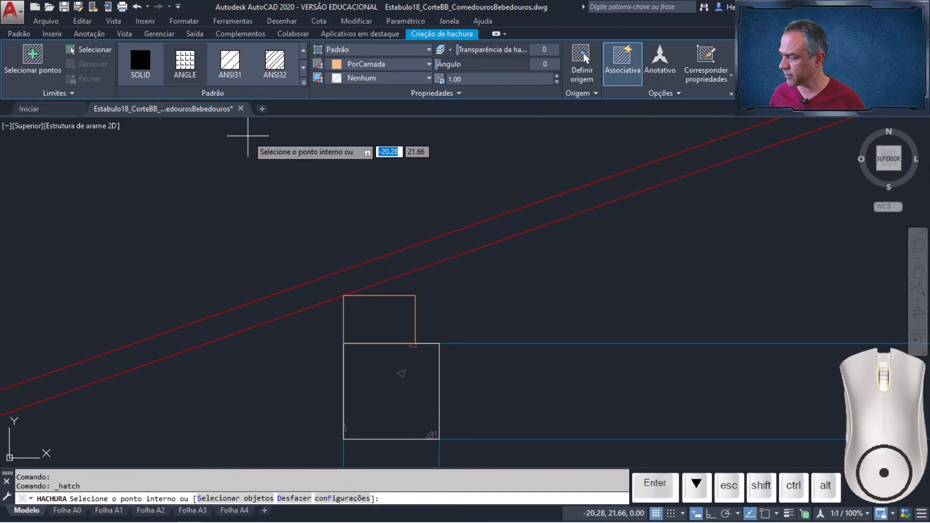
{"action": "left_click", "coordinate": [303, 83]}
{"action": "scroll", "coordinate": [125, 158], "scroll_direction": "down", "scroll_amount": 7}
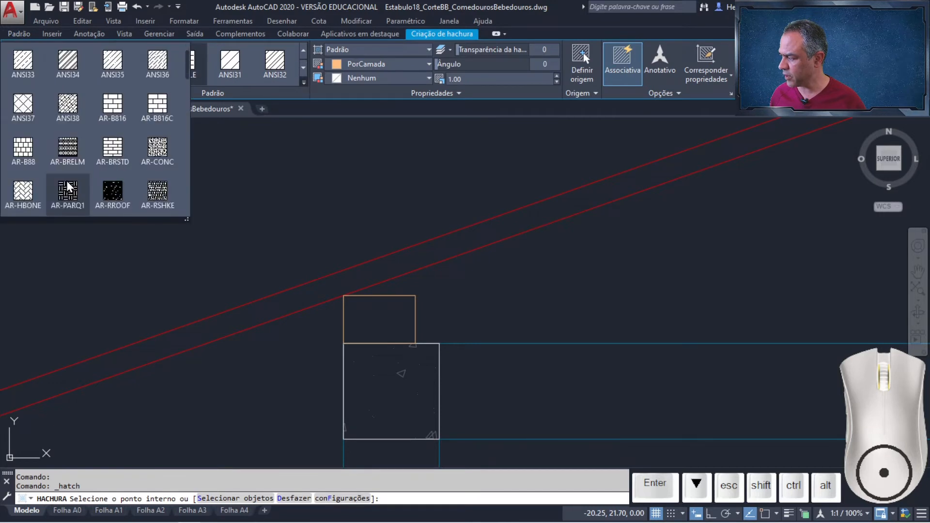
{"action": "left_click", "coordinate": [35, 159]}
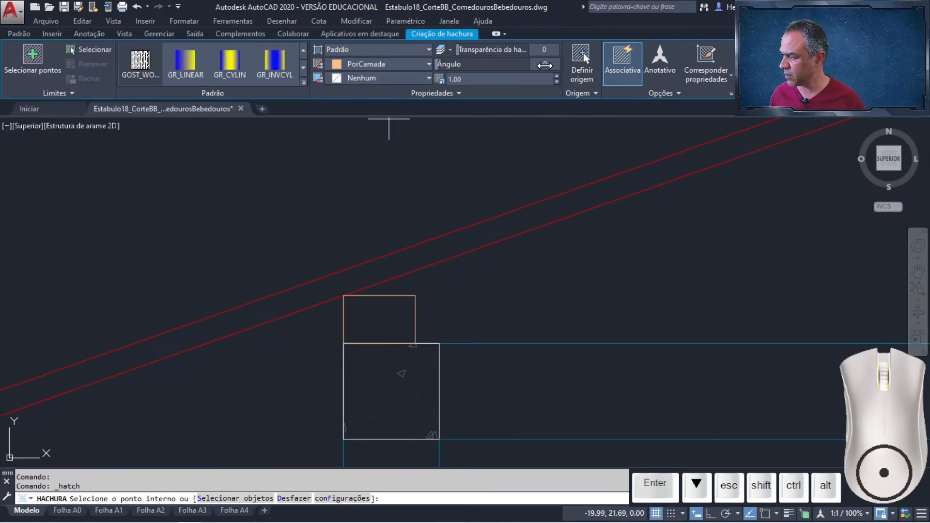
{"action": "type", "text": "90"}
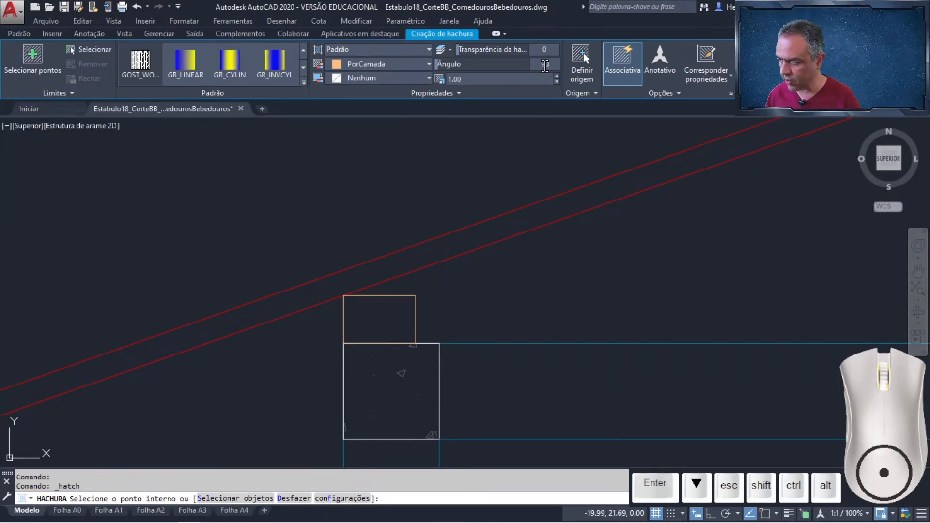
{"action": "left_click", "coordinate": [517, 78]}
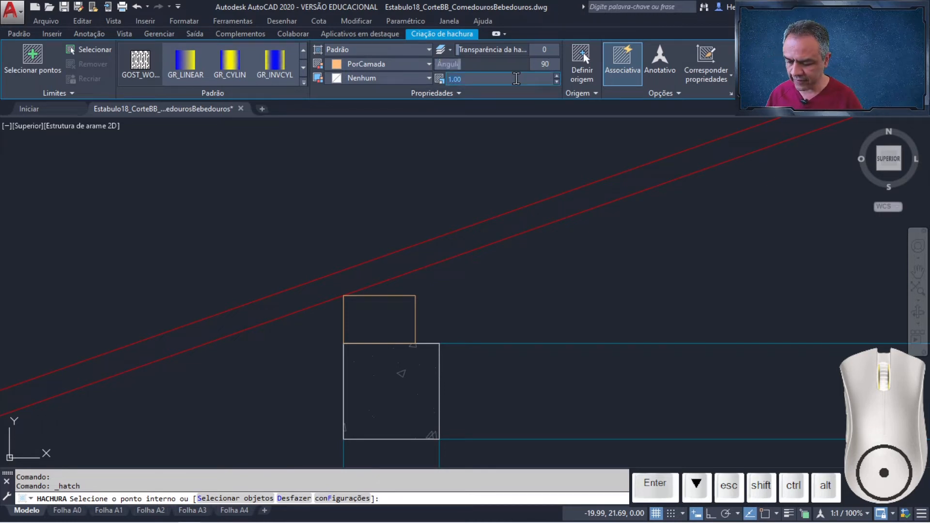
{"action": "type", "text": "0.01"}
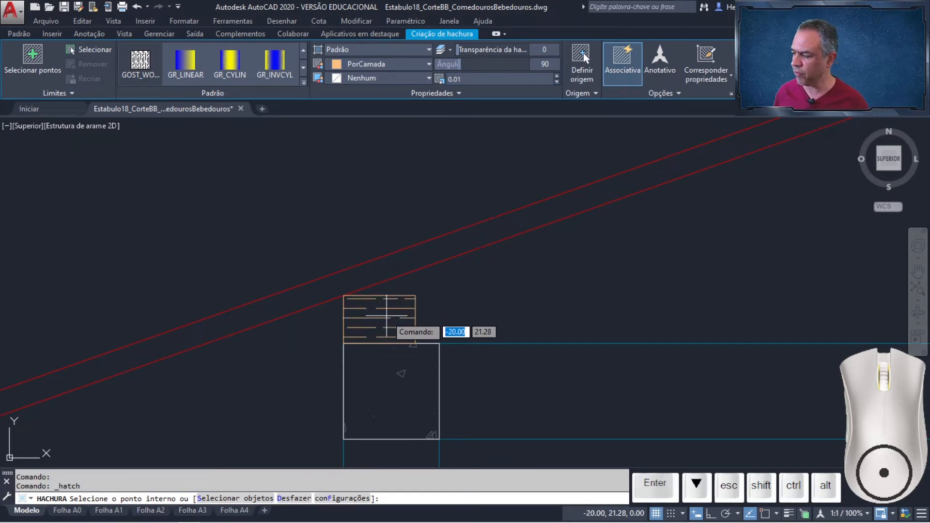
{"action": "left_click", "coordinate": [387, 316]}
{"action": "key", "text": "Return"}
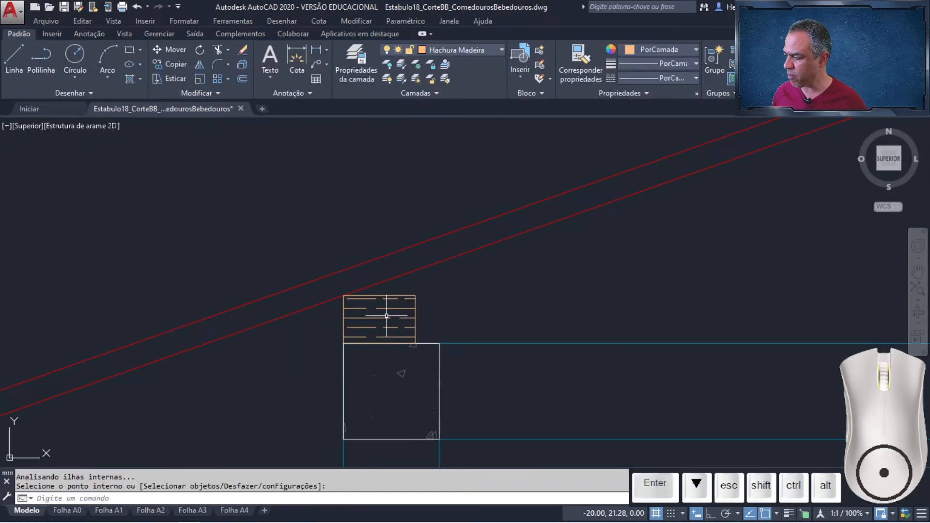
Step: Copy the hatched timber plate from its lower-right corner to the upper-right corner of the right concrete beam section
{"action": "left_click", "coordinate": [181, 63]}
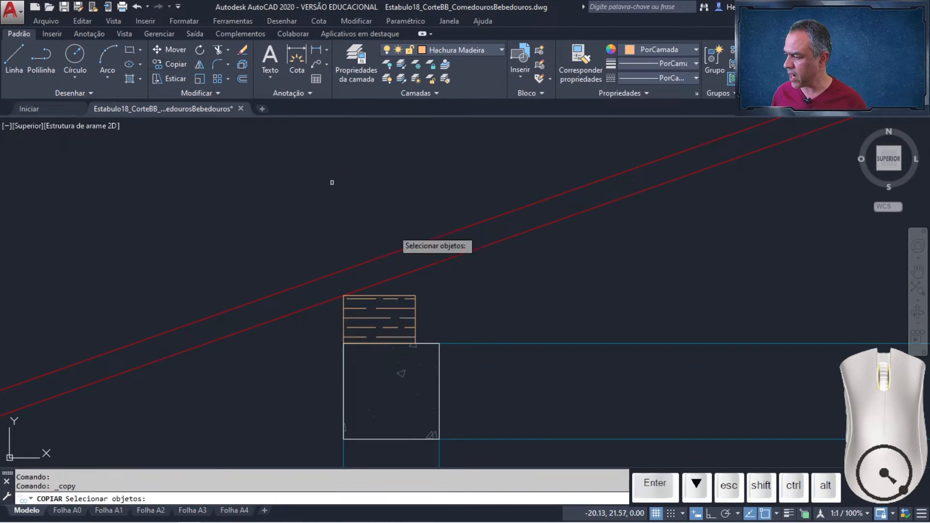
{"action": "left_click", "coordinate": [477, 303]}
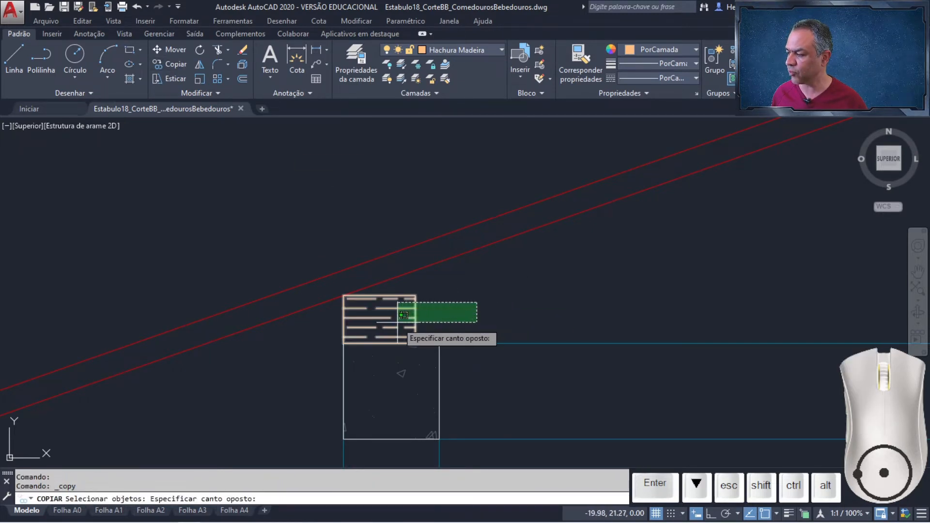
{"action": "left_click", "coordinate": [396, 323]}
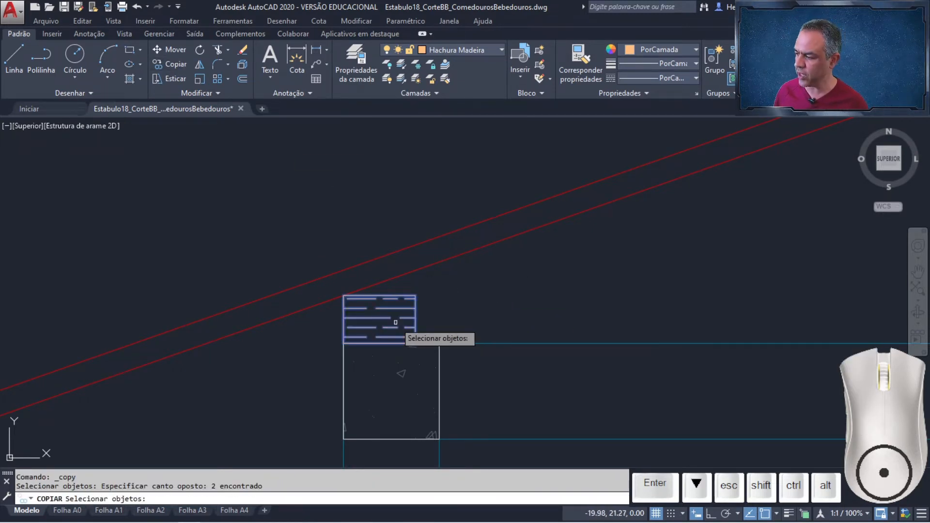
{"action": "key", "text": "Return"}
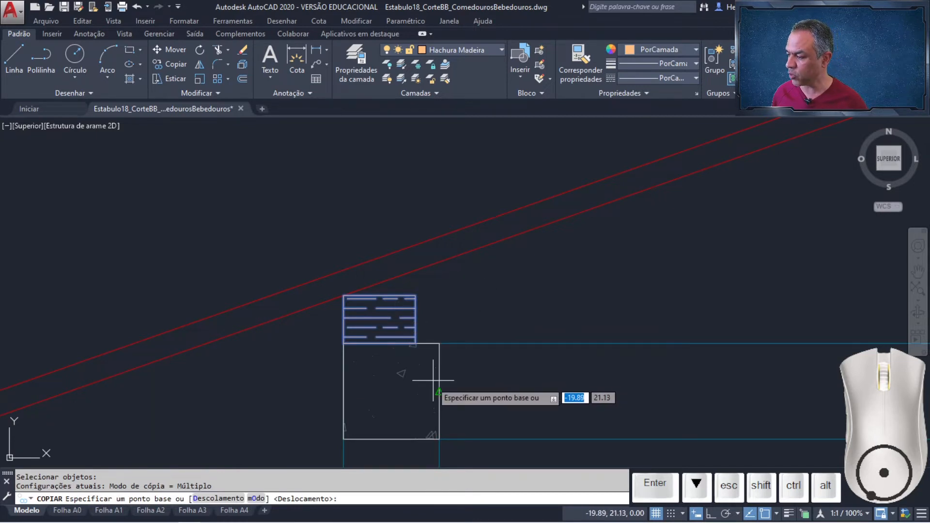
{"action": "left_click", "coordinate": [416, 343]}
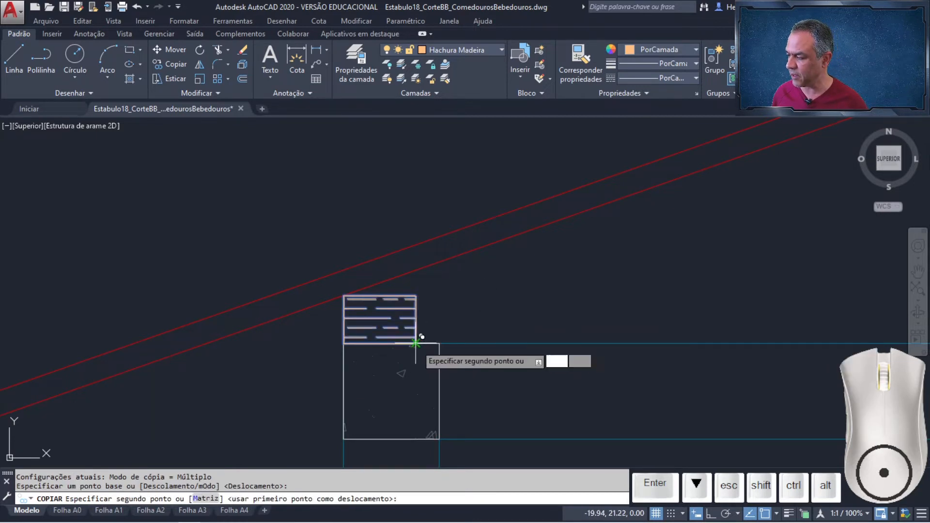
{"action": "scroll", "coordinate": [415, 340], "scroll_direction": "down", "scroll_amount": 8}
{"action": "scroll", "coordinate": [551, 335], "scroll_direction": "up", "scroll_amount": 10}
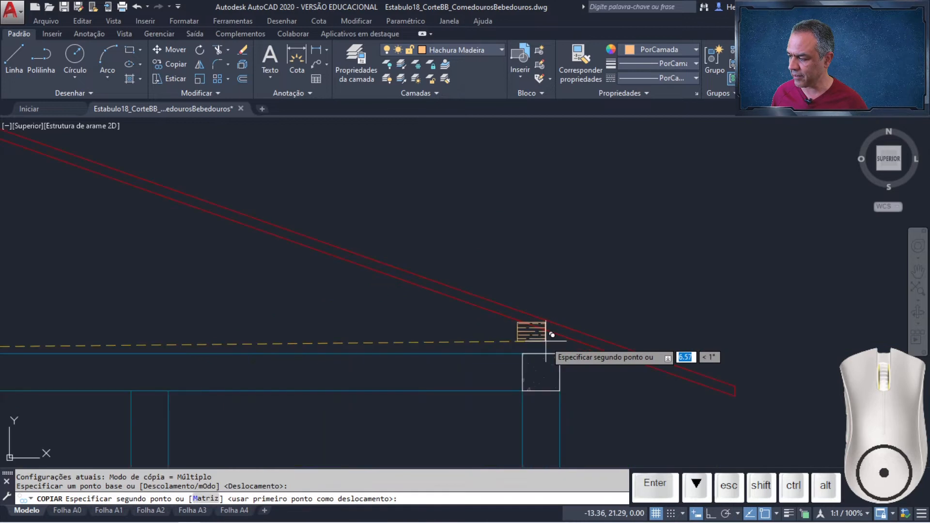
{"action": "left_click", "coordinate": [582, 375]}
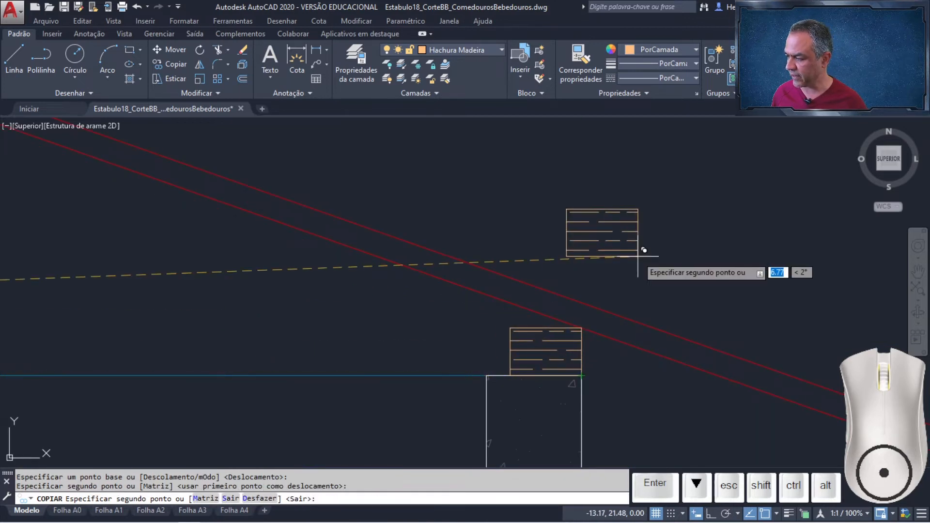
{"action": "key", "text": "Return"}
{"action": "scroll", "coordinate": [637, 256], "scroll_direction": "down", "scroll_amount": 6}
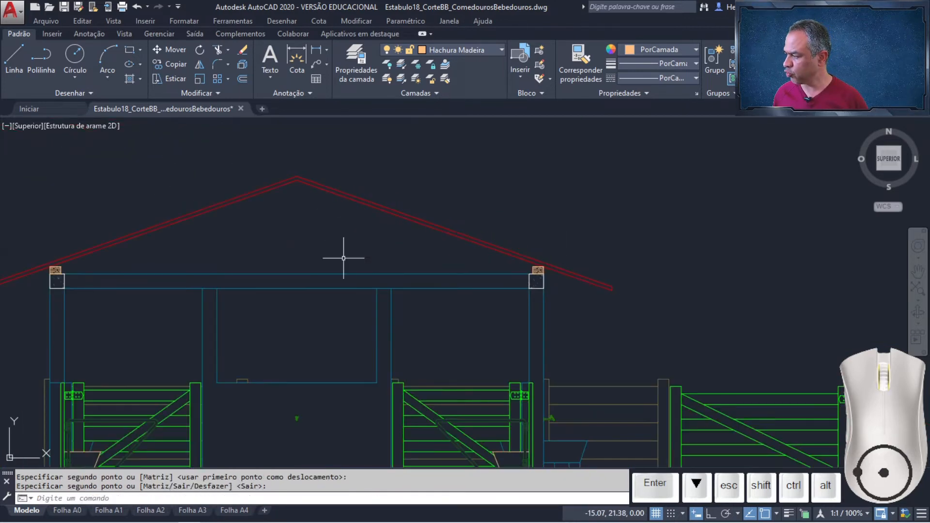
Step: On layer Cotas, add a vertical linear dimension from the left eave's lower corner to the top of the outer slab edge
{"action": "middle_click_drag", "start_coordinate": [342, 253], "coordinate": [497, 249]}
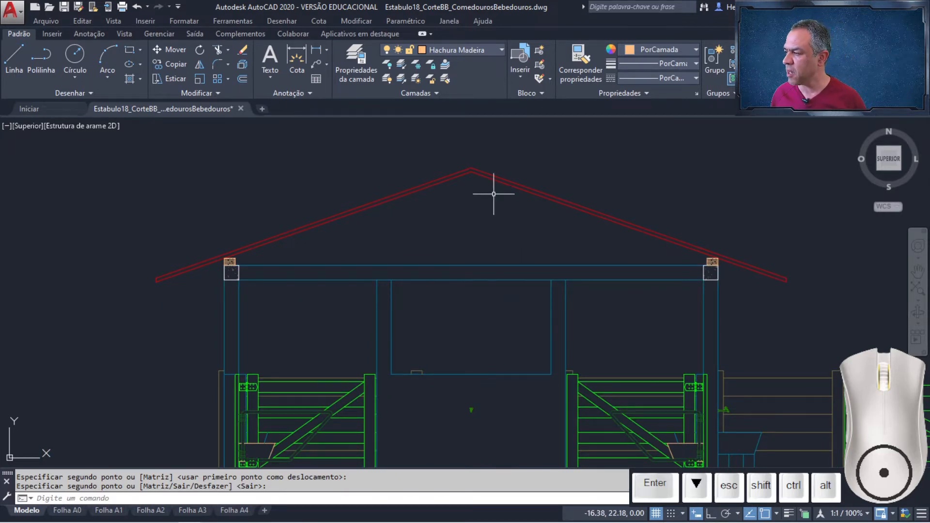
{"action": "left_click", "coordinate": [495, 53]}
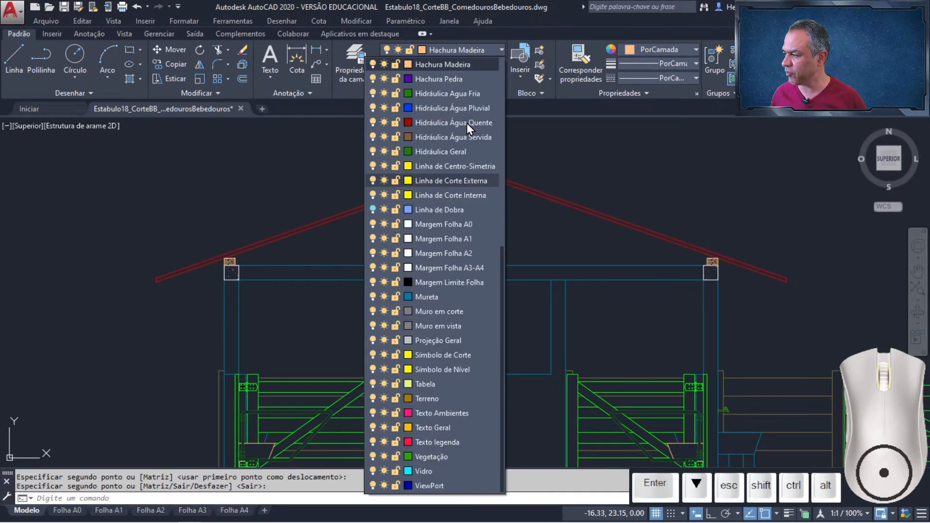
{"action": "scroll", "coordinate": [467, 123], "scroll_direction": "up", "scroll_amount": 2}
{"action": "left_click", "coordinate": [438, 212]}
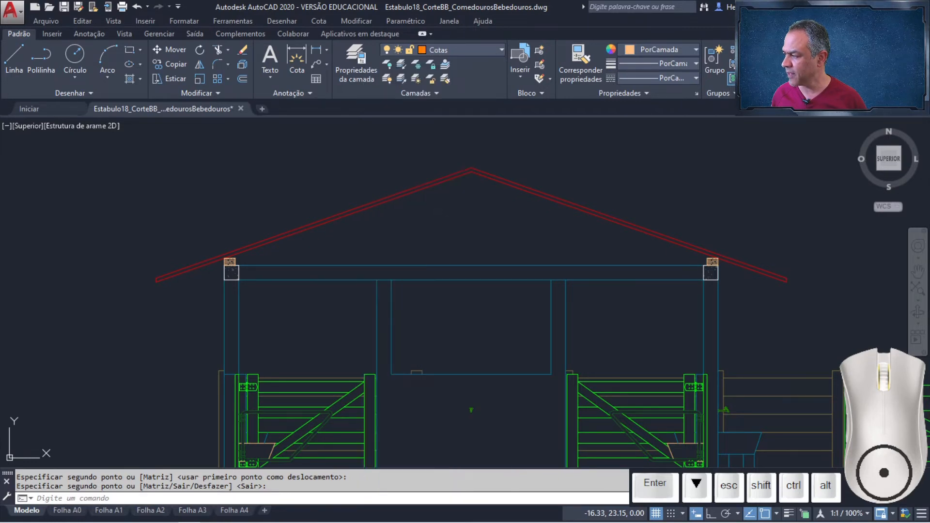
{"action": "left_click", "coordinate": [313, 92]}
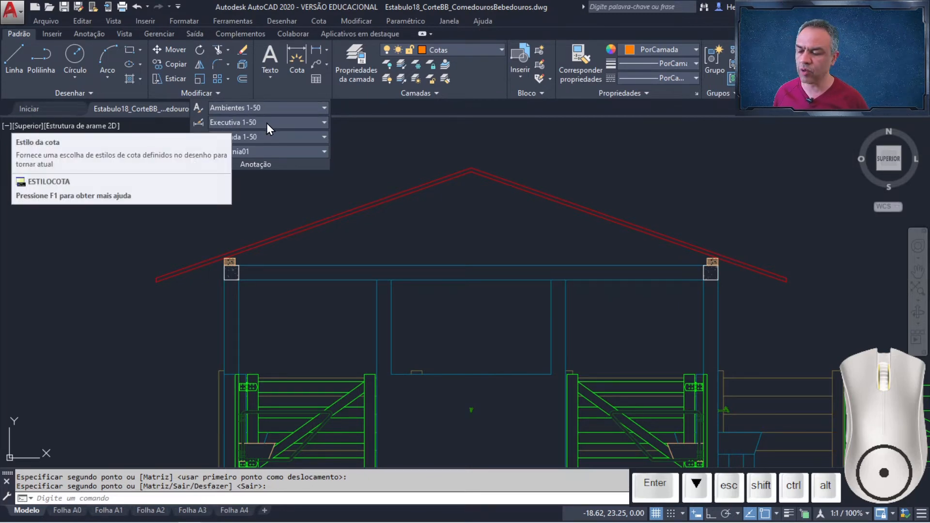
{"action": "key", "text": "Escape"}
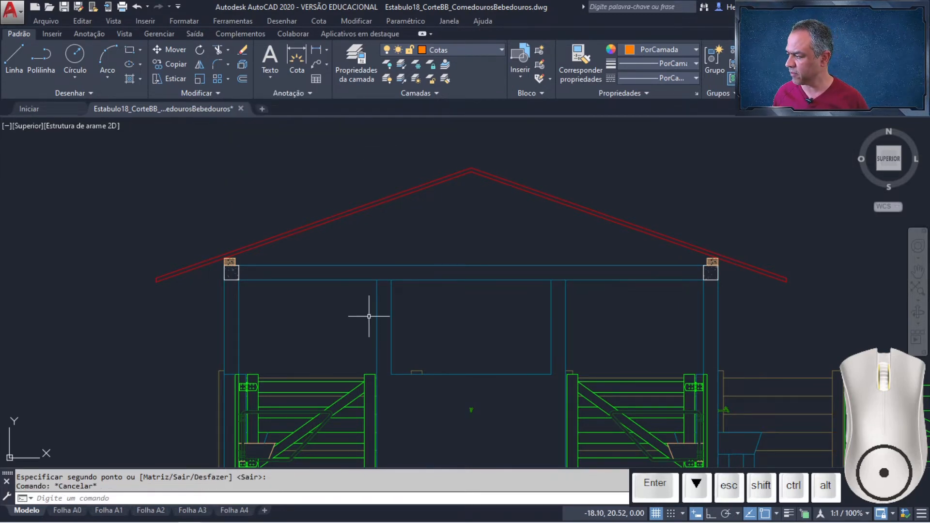
{"action": "mouse_move", "coordinate": [369, 317]}
{"action": "middle_mouse_down"}
{"action": "mouse_move", "coordinate": [440, 208]}
{"action": "mouse_move", "coordinate": [544, 228]}
{"action": "mouse_move", "coordinate": [489, 259]}
{"action": "middle_mouse_up"}
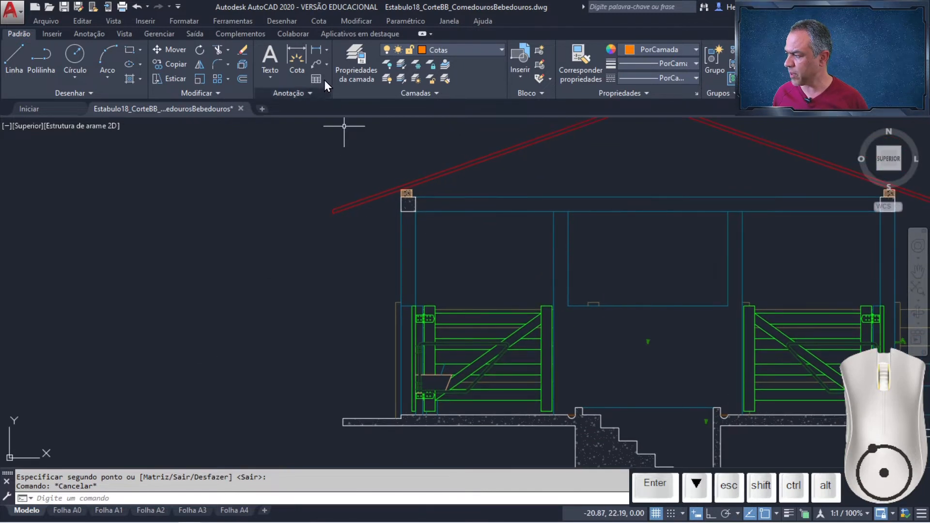
{"action": "left_click", "coordinate": [313, 48]}
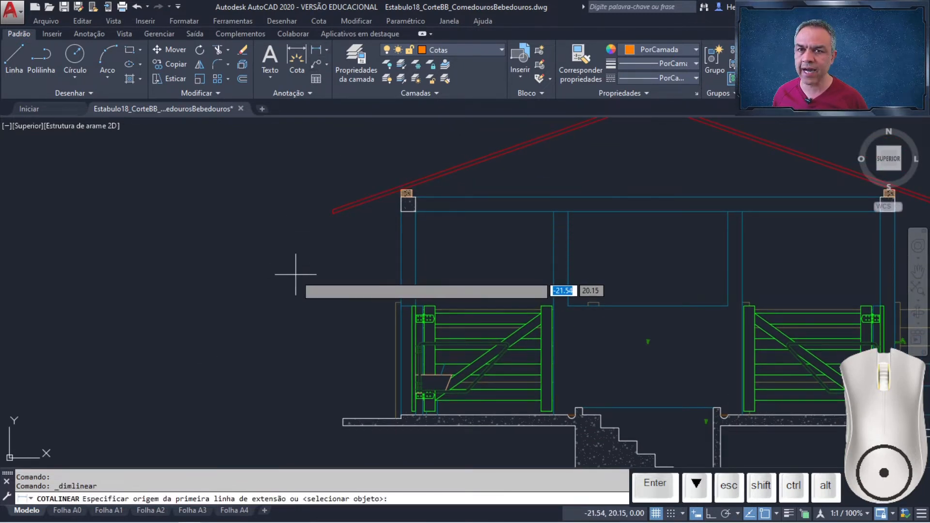
{"action": "left_click", "coordinate": [331, 216]}
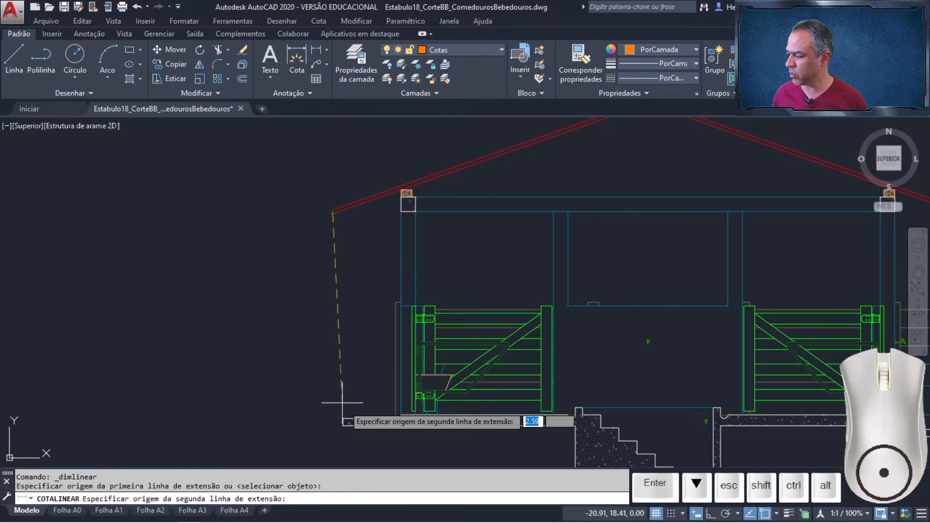
{"action": "left_click", "coordinate": [343, 418]}
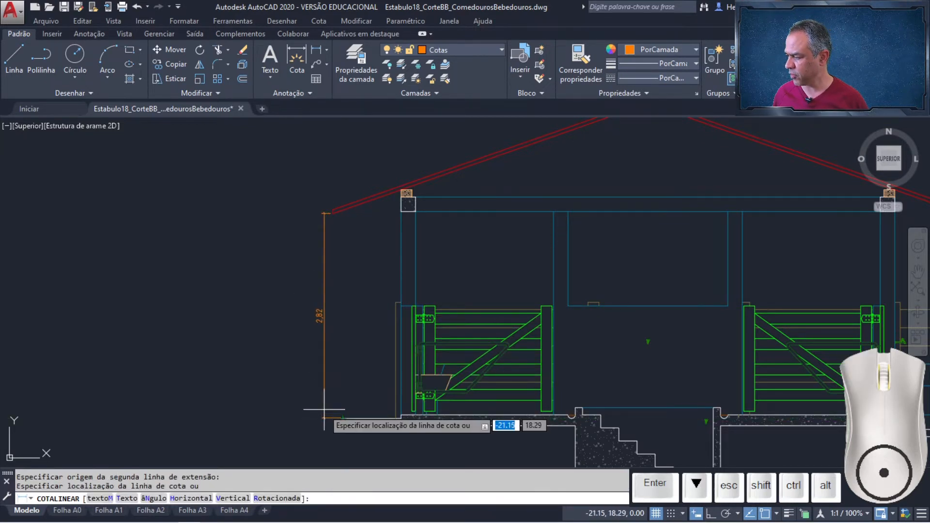
{"action": "left_click", "coordinate": [320, 407]}
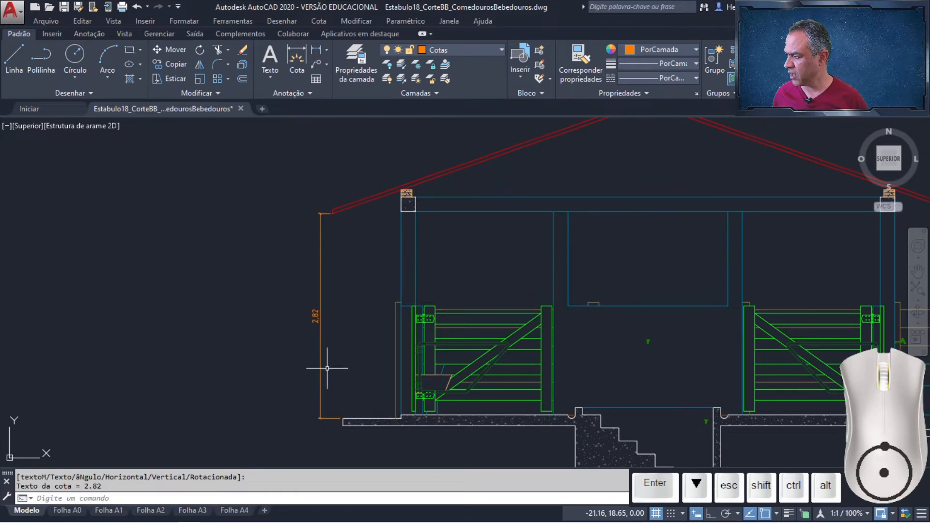
Step: Continue the eave height dimension down to the bottom corner of the outer slab to dimension its thickness
{"action": "left_click", "coordinate": [318, 22]}
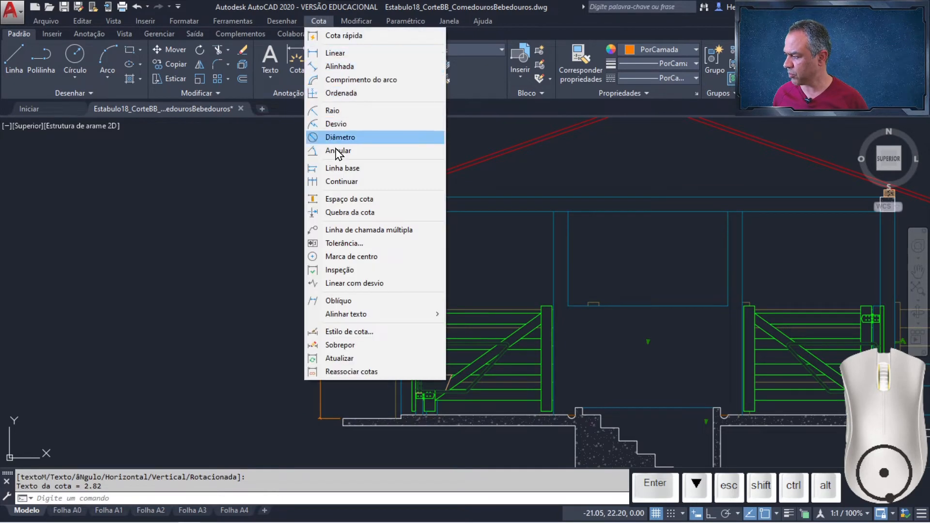
{"action": "left_click", "coordinate": [342, 184]}
{"action": "middle_click_drag", "start_coordinate": [329, 412], "coordinate": [337, 287]}
{"action": "scroll", "coordinate": [336, 310], "scroll_direction": "up", "scroll_amount": 3}
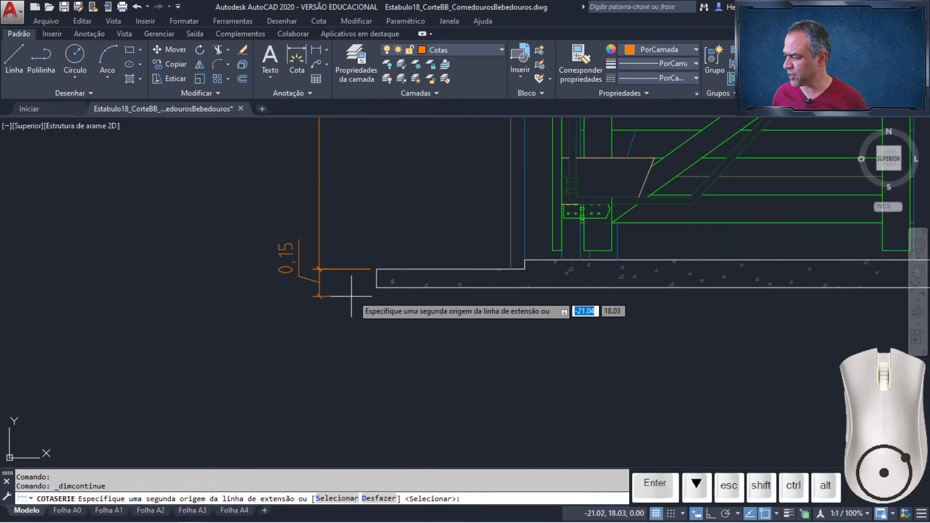
{"action": "left_click", "coordinate": [377, 287]}
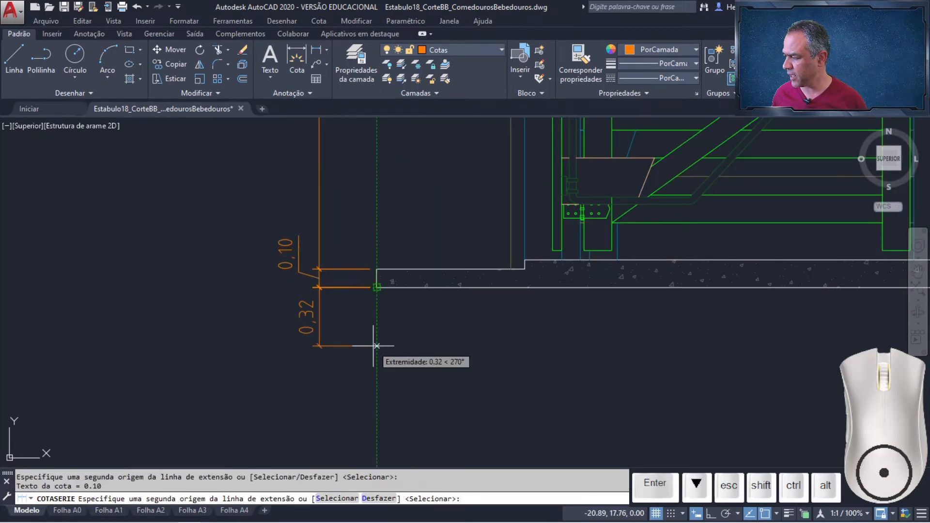
{"action": "key", "text": "Return"}
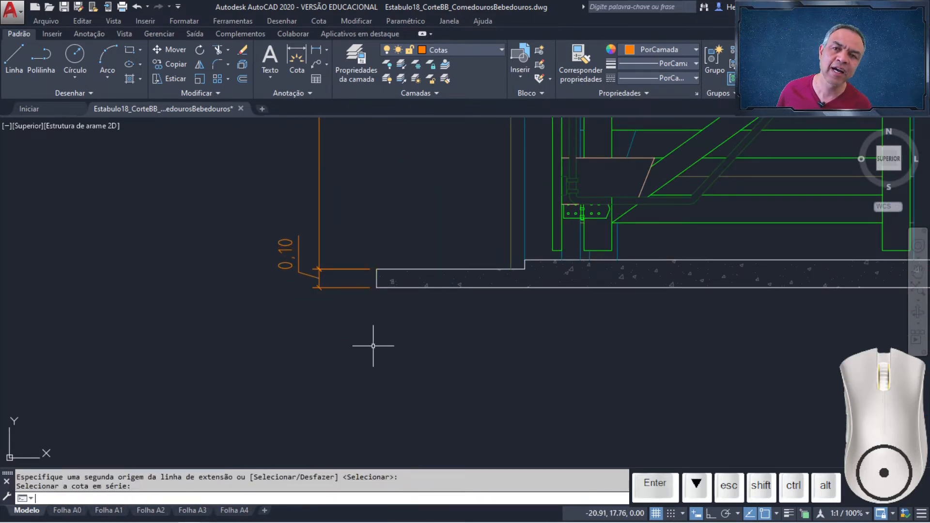
Step: Add a vertical linear dimension from the raised floor level up to the underside of the left trough, placed outside the left pillar
{"action": "scroll", "coordinate": [373, 346], "scroll_direction": "up", "scroll_amount": 2}
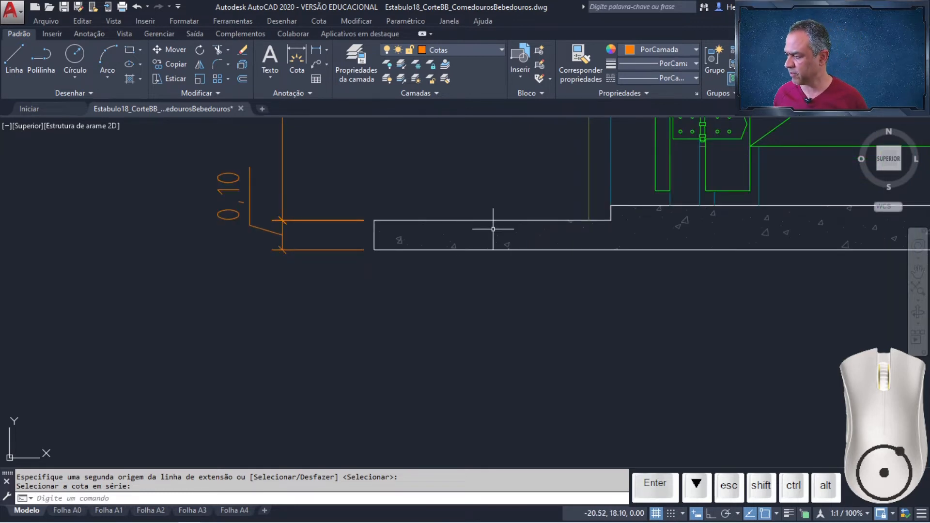
{"action": "mouse_move", "coordinate": [494, 229]}
{"action": "middle_mouse_down"}
{"action": "mouse_move", "coordinate": [455, 241]}
{"action": "mouse_move", "coordinate": [326, 331]}
{"action": "mouse_move", "coordinate": [229, 368]}
{"action": "middle_mouse_up"}
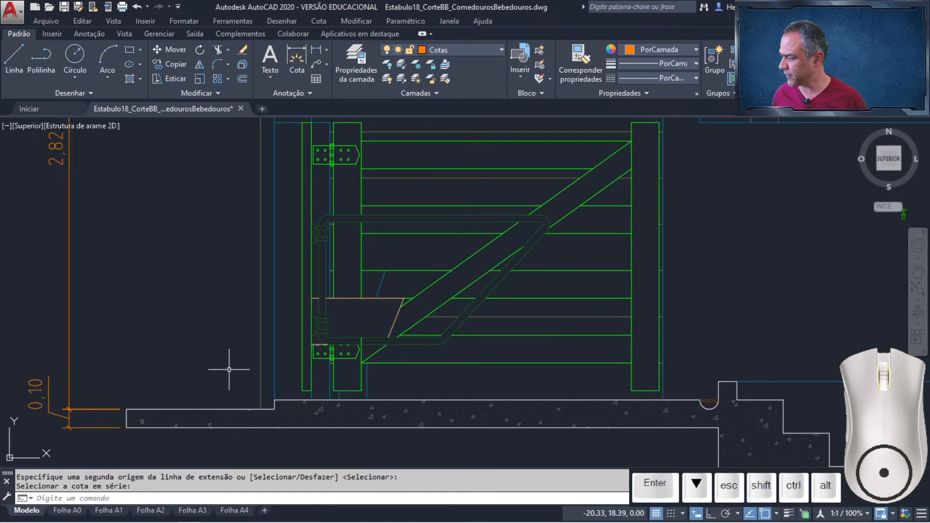
{"action": "left_click", "coordinate": [316, 49]}
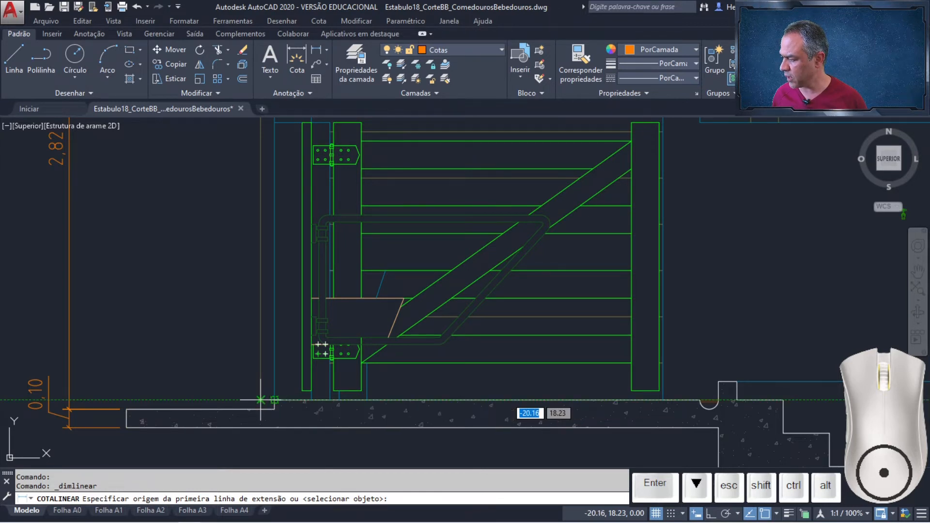
{"action": "left_click", "coordinate": [261, 400]}
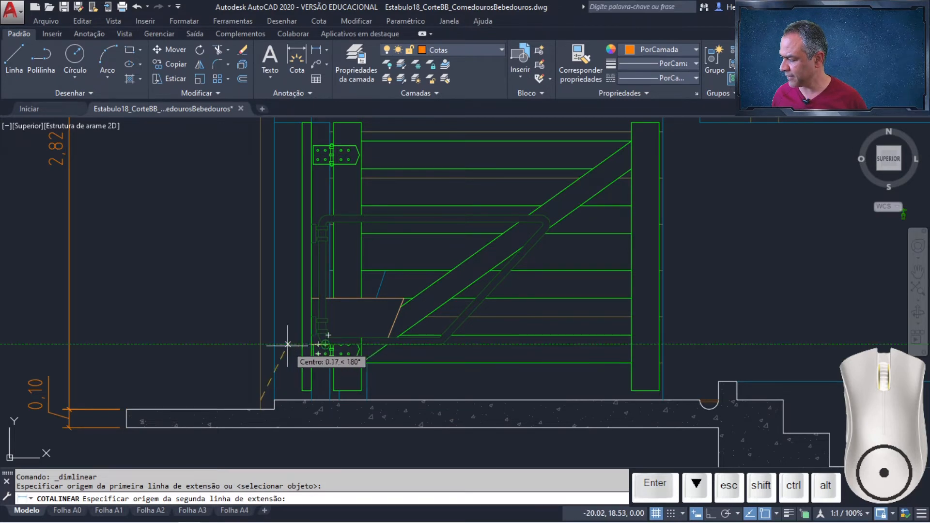
{"action": "left_click", "coordinate": [261, 344]}
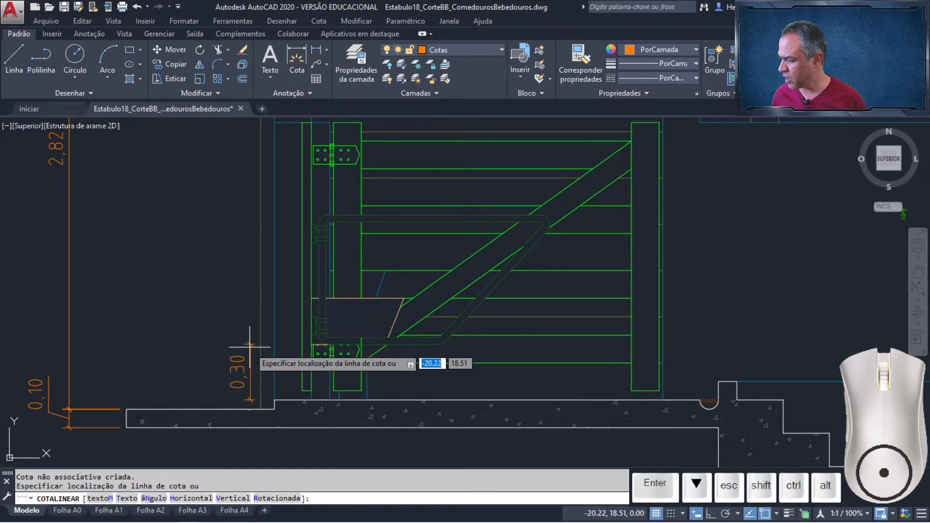
{"action": "left_click", "coordinate": [244, 347]}
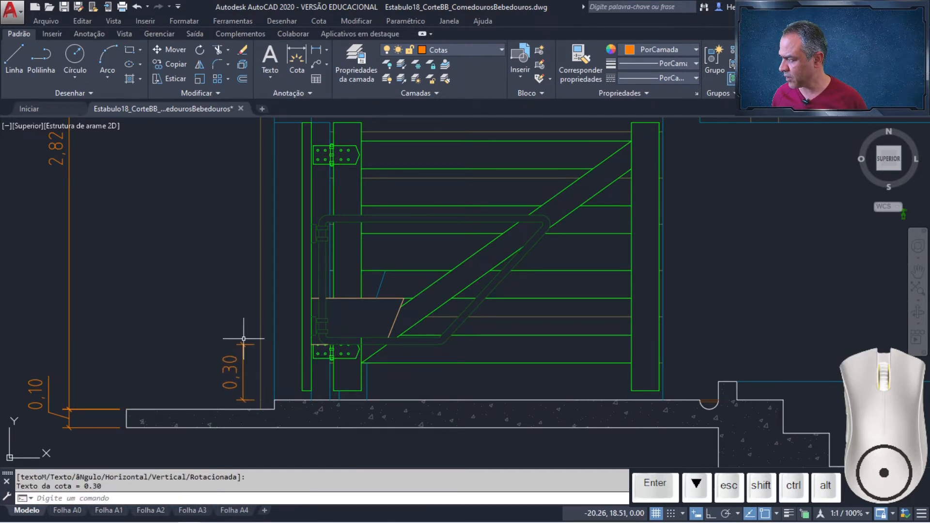
Step: Continue the trough height dimension upward to the trough's top edge and then to the top of the tubular containment frame
{"action": "left_click", "coordinate": [320, 21]}
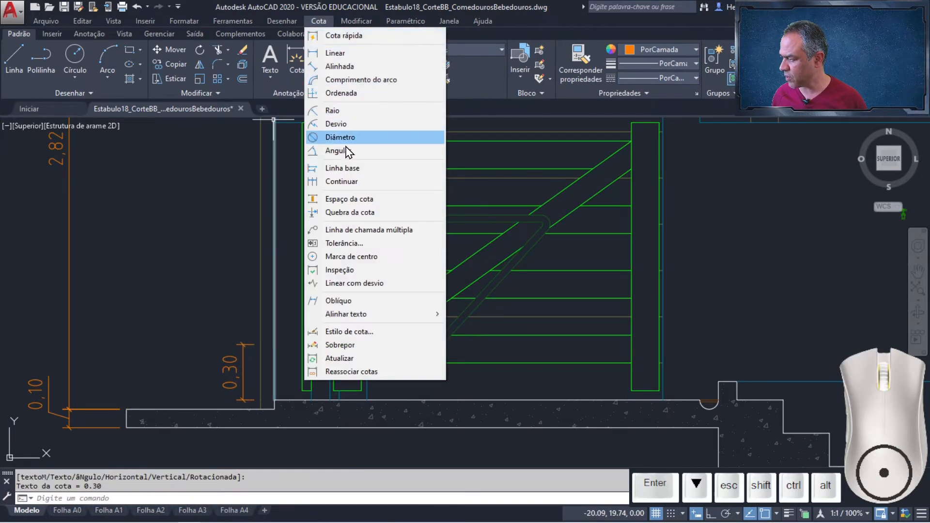
{"action": "left_click", "coordinate": [350, 183]}
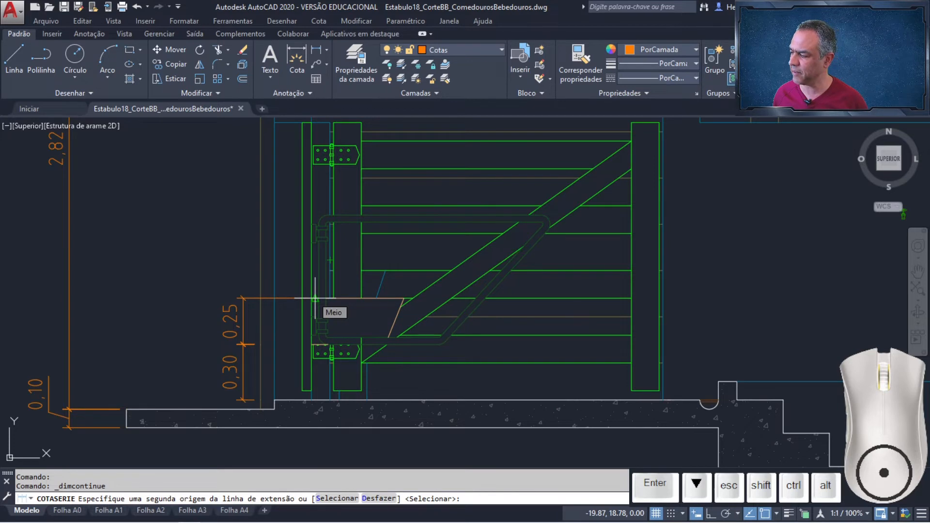
{"action": "left_click", "coordinate": [261, 298]}
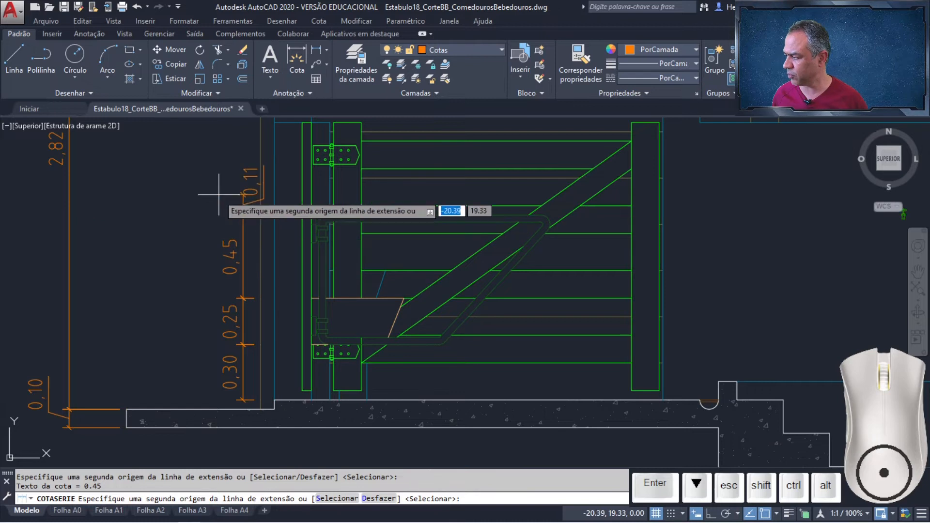
{"action": "key", "text": "Return"}
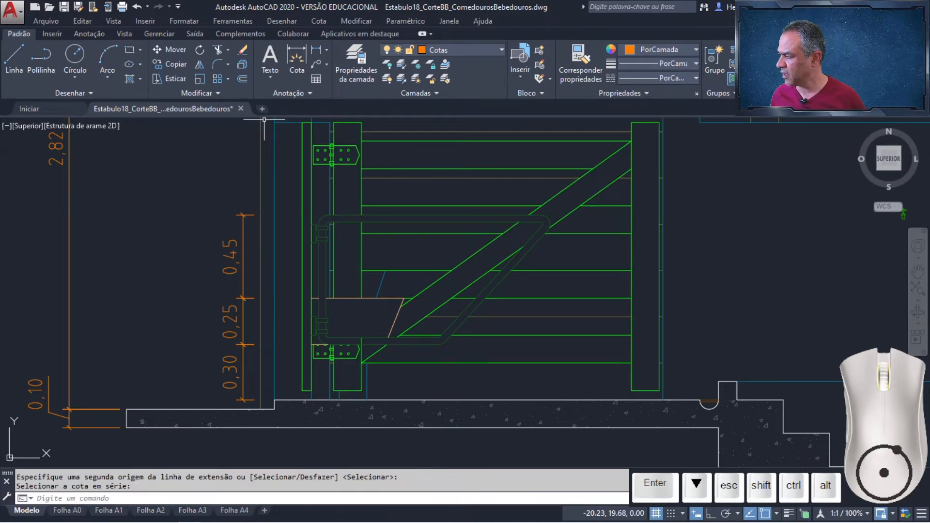
Step: Add a vertical linear dimension from the trough's underside to the top of the tubular frame, placed outside the continued dimensions
{"action": "left_click", "coordinate": [316, 51]}
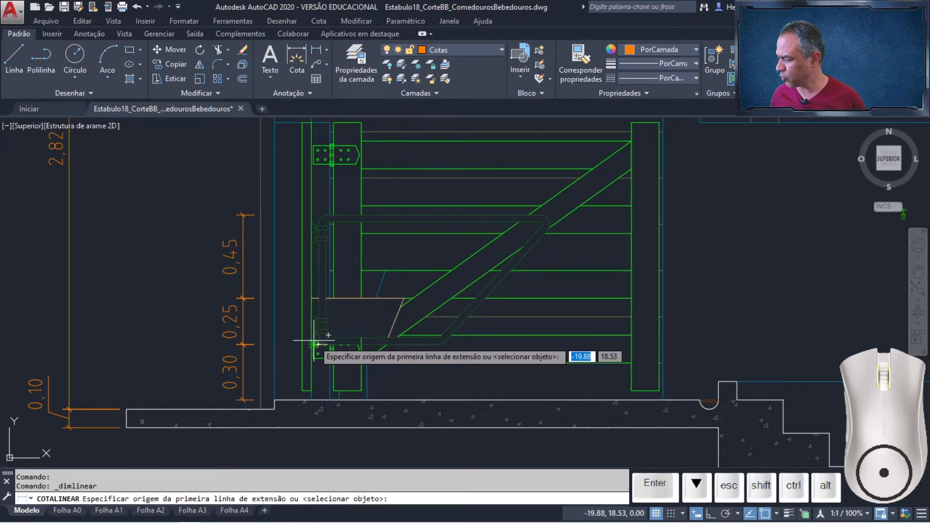
{"action": "left_click", "coordinate": [258, 345]}
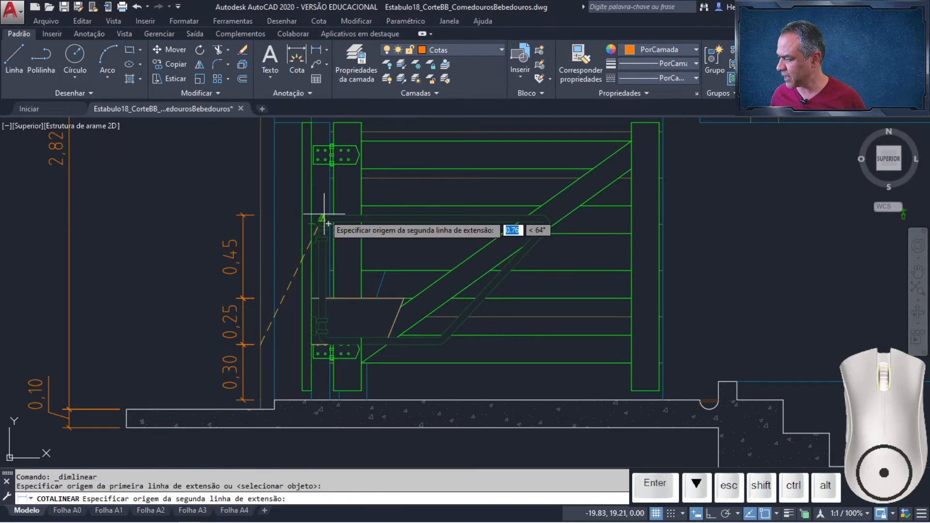
{"action": "left_click", "coordinate": [261, 214]}
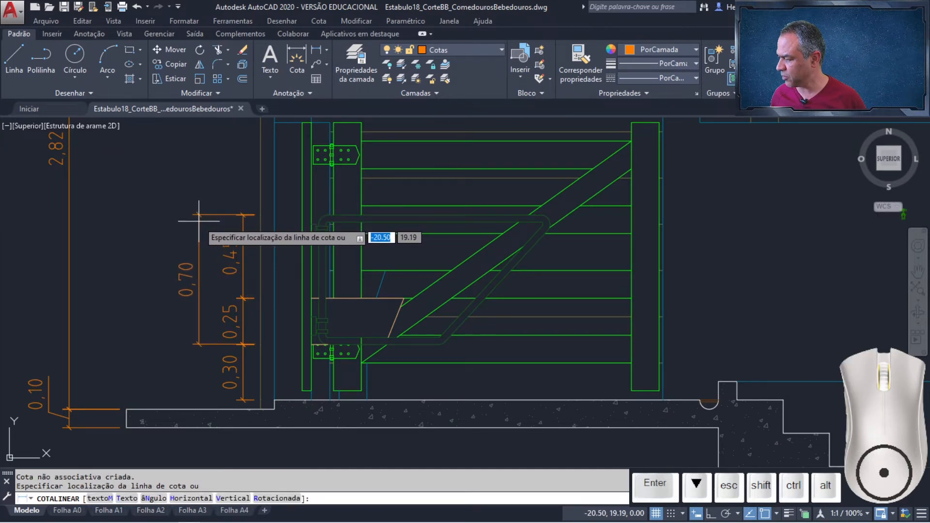
{"action": "left_click", "coordinate": [201, 221]}
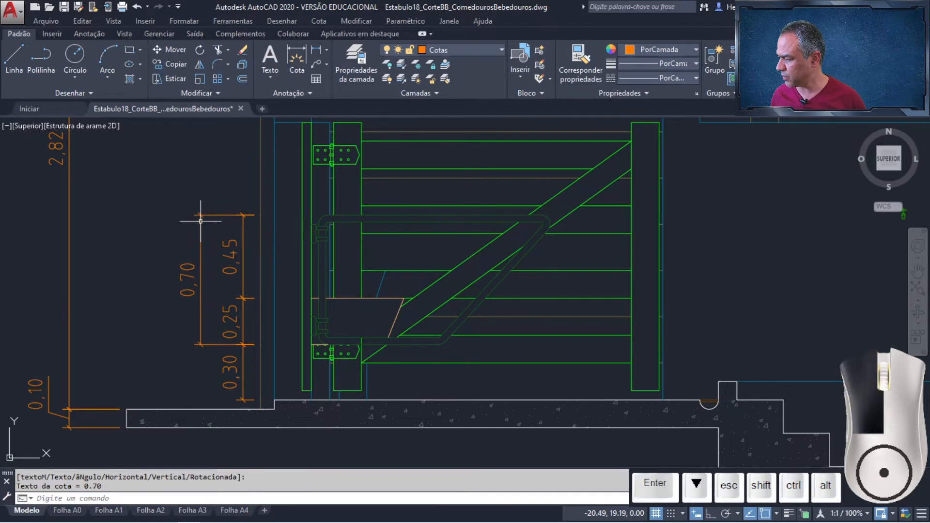
Step: Add an overall vertical dimension from the raised floor level to the top of the tubular frame, outside the other two dimension rows
{"action": "left_click", "coordinate": [315, 51]}
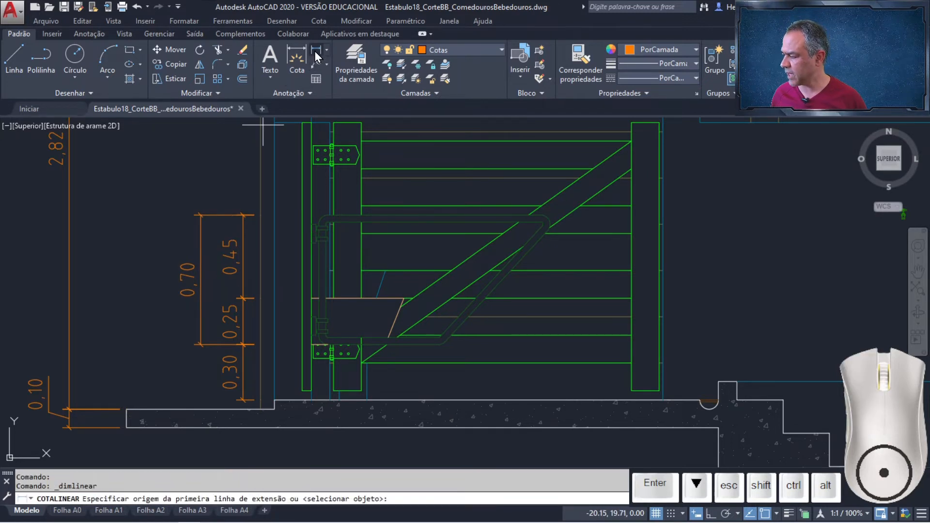
{"action": "left_click", "coordinate": [260, 400]}
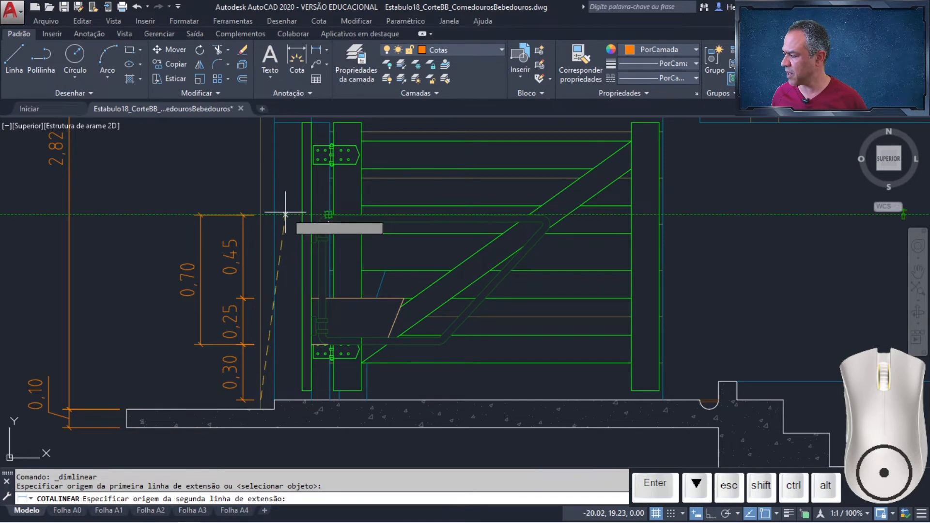
{"action": "left_click", "coordinate": [261, 214]}
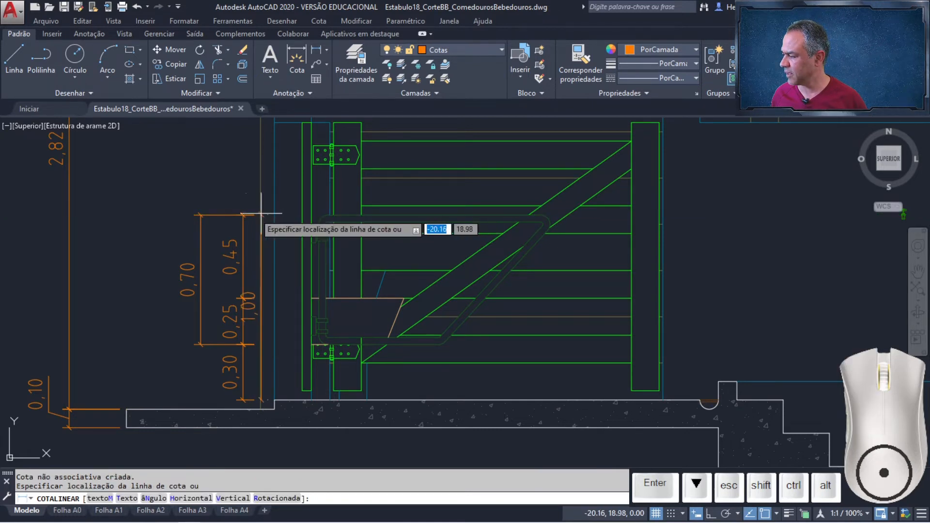
{"action": "left_click", "coordinate": [162, 213]}
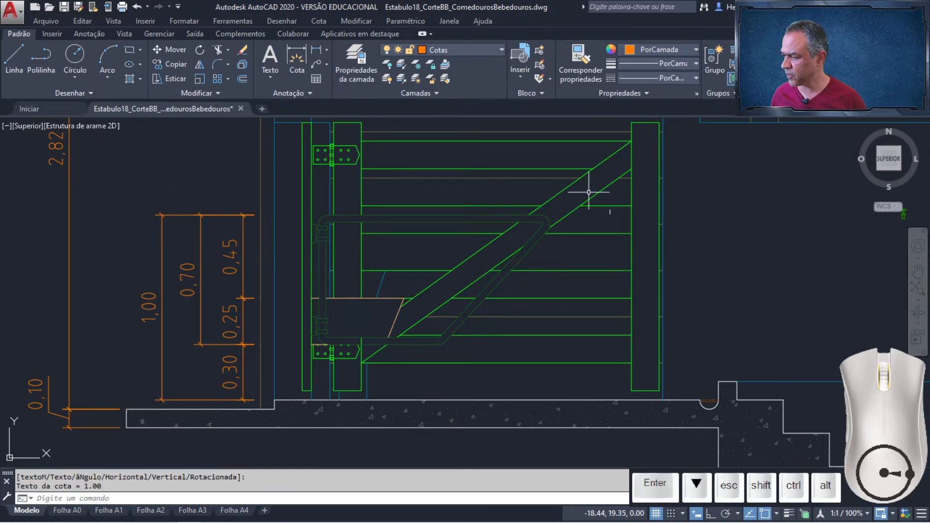
Step: Add a vertical linear dimension from the lower-left corner of the central wall opening down to the floor, beside the left gate
{"action": "mouse_move", "coordinate": [728, 196]}
{"action": "middle_mouse_down"}
{"action": "mouse_move", "coordinate": [421, 228]}
{"action": "mouse_move", "coordinate": [329, 208]}
{"action": "middle_mouse_up"}
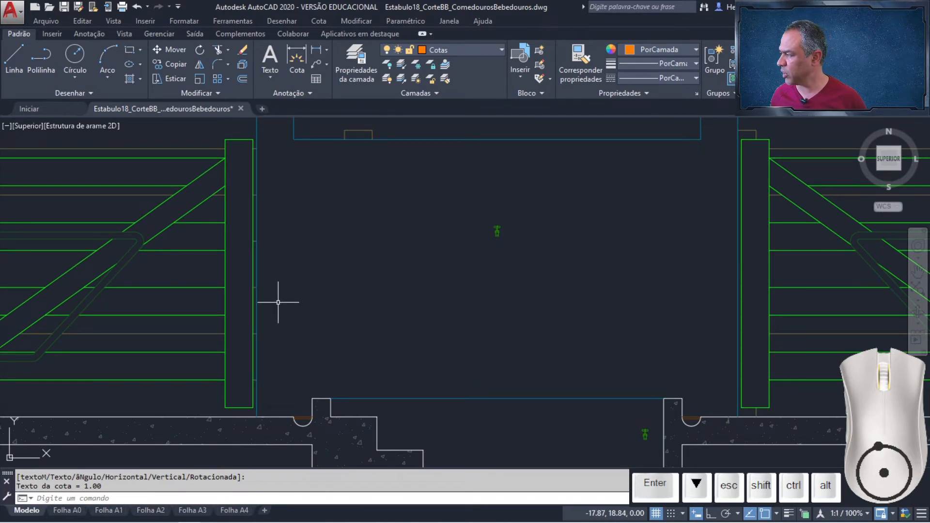
{"action": "left_click", "coordinate": [316, 50]}
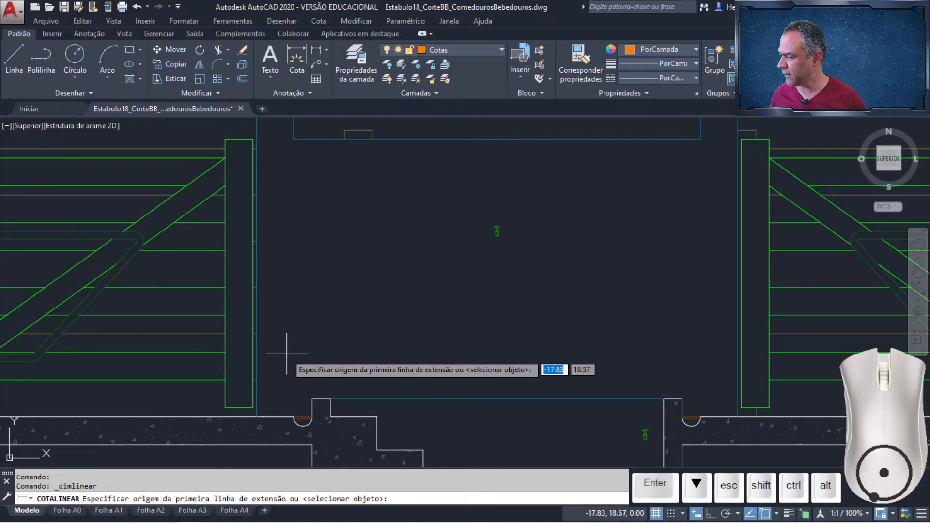
{"action": "left_click", "coordinate": [295, 139]}
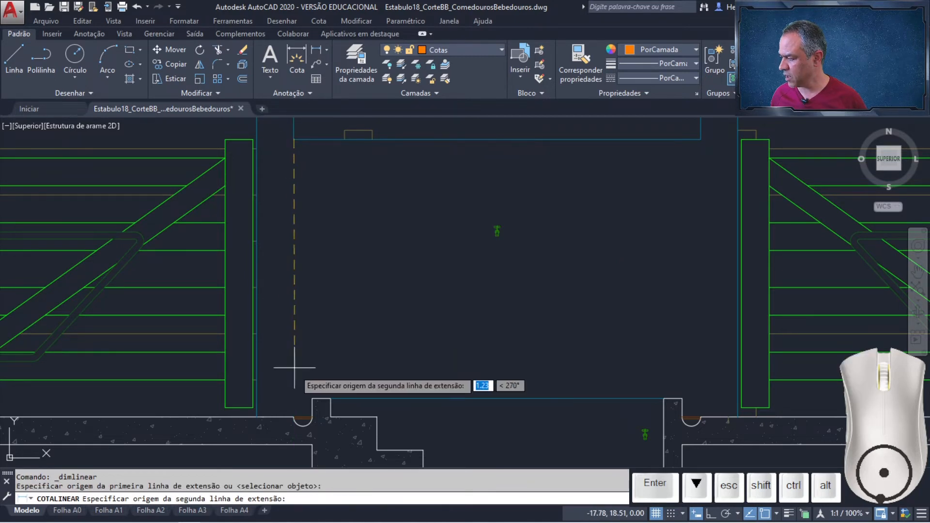
{"action": "left_click", "coordinate": [293, 415]}
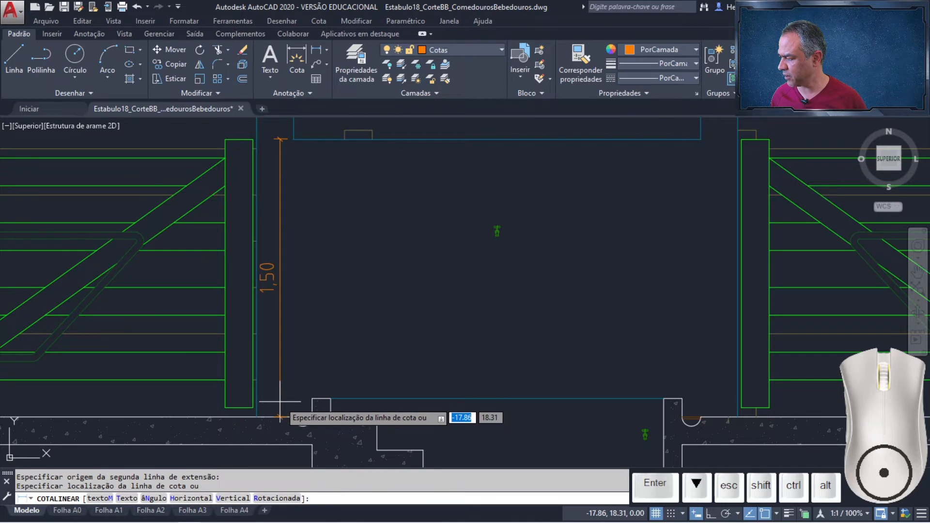
{"action": "left_click", "coordinate": [280, 402]}
Step: Stretch the lower extension origin of the central opening's height dimension onto its dimension line
{"action": "left_click", "coordinate": [281, 315]}
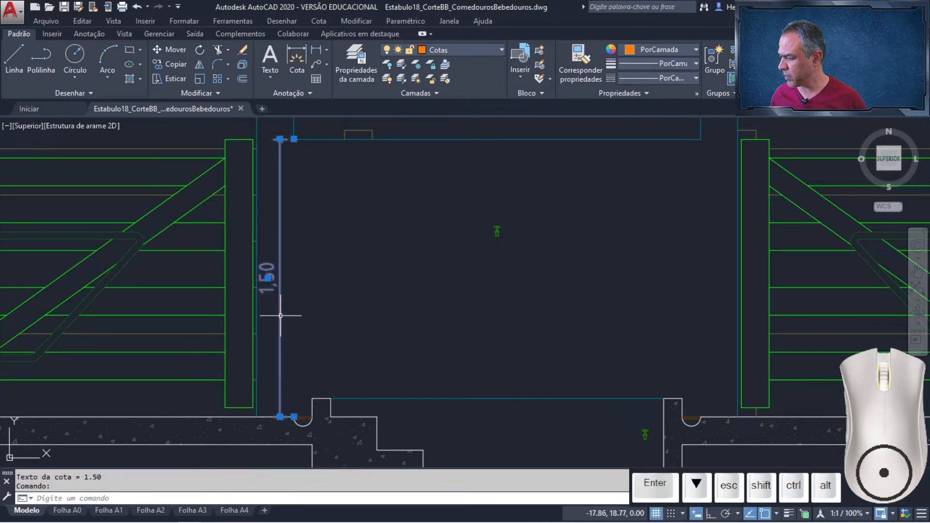
{"action": "left_click", "coordinate": [294, 417]}
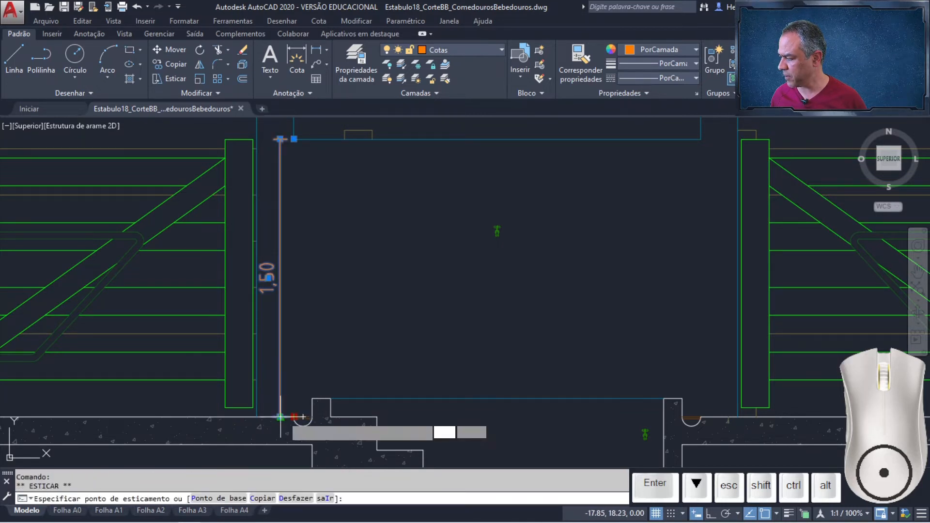
{"action": "left_click", "coordinate": [280, 417]}
{"action": "key", "text": "Escape"}
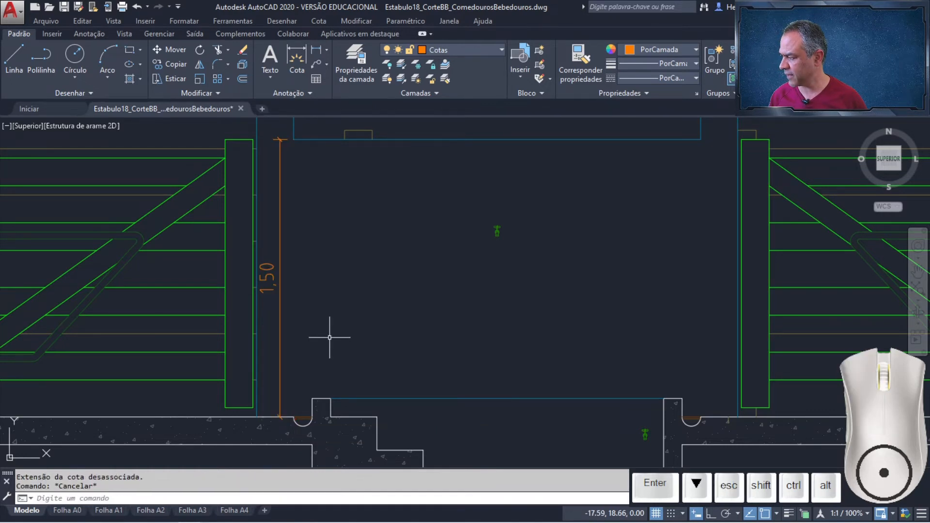
Step: On layer Alvenaria em projeção, draw a horizontal floor-level line from the right pit wall to the top step's corner
{"action": "middle_click_drag", "start_coordinate": [329, 338], "coordinate": [259, 296]}
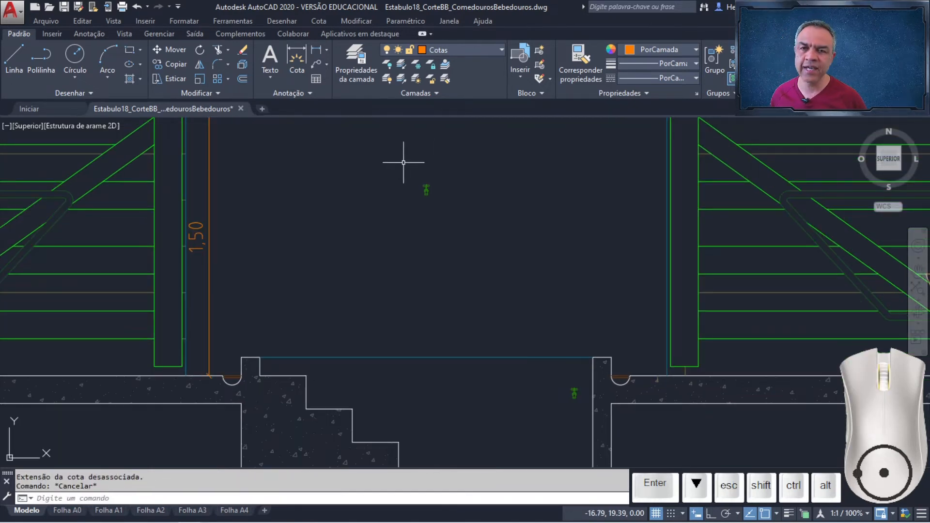
{"action": "left_click", "coordinate": [493, 44]}
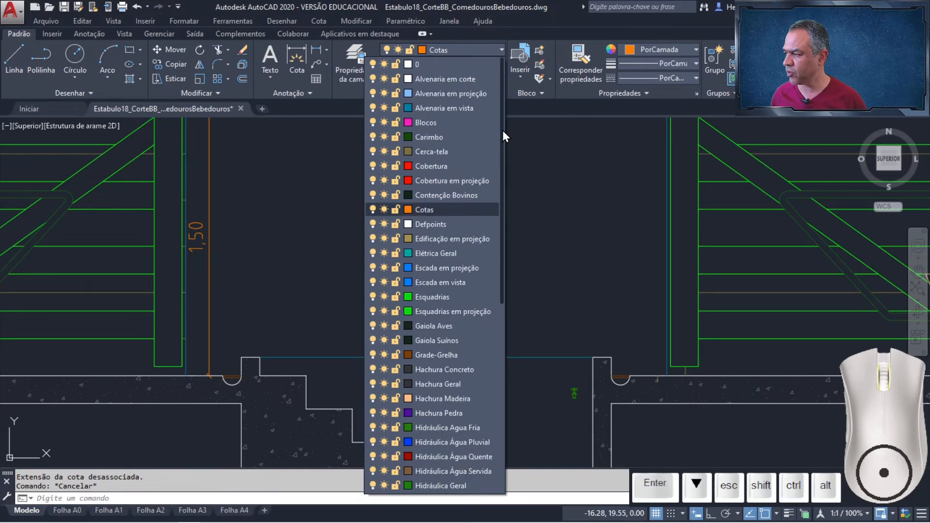
{"action": "left_click", "coordinate": [477, 95]}
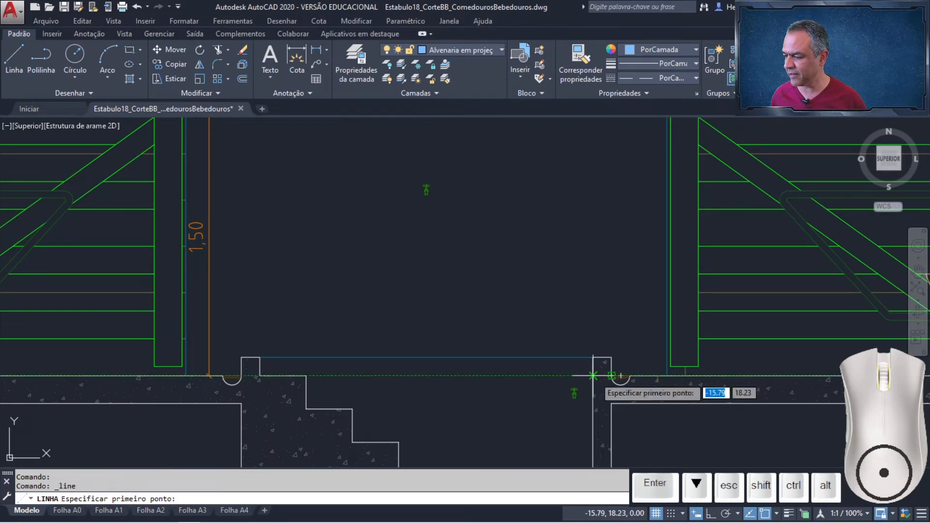
{"action": "left_click", "coordinate": [593, 375]}
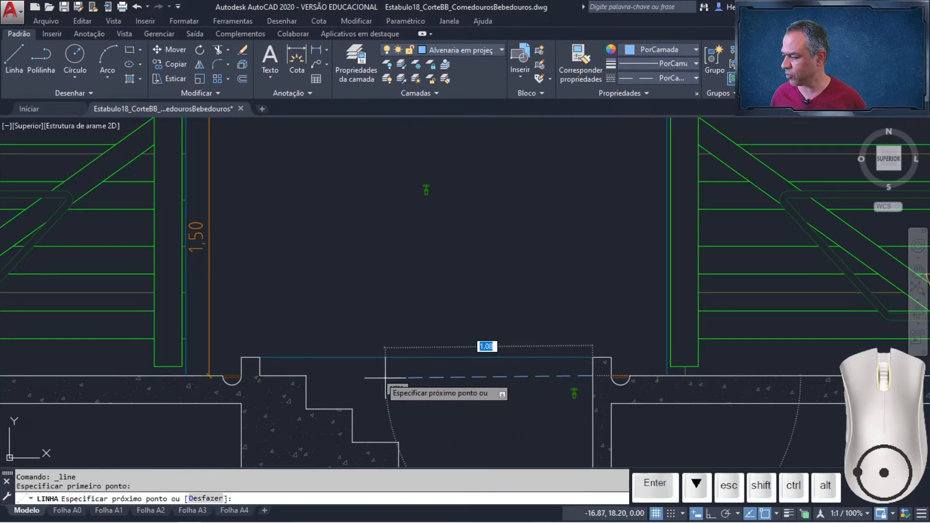
{"action": "left_click", "coordinate": [305, 376]}
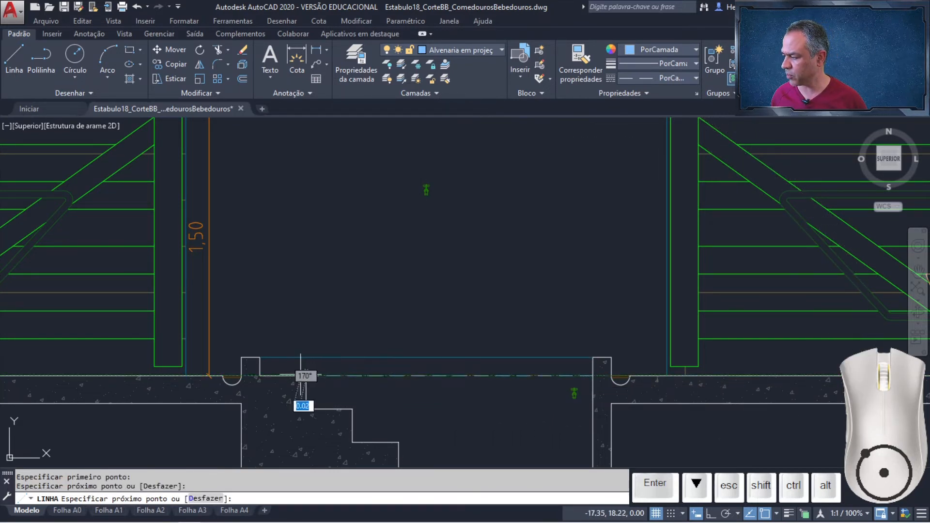
{"action": "key", "text": "Return"}
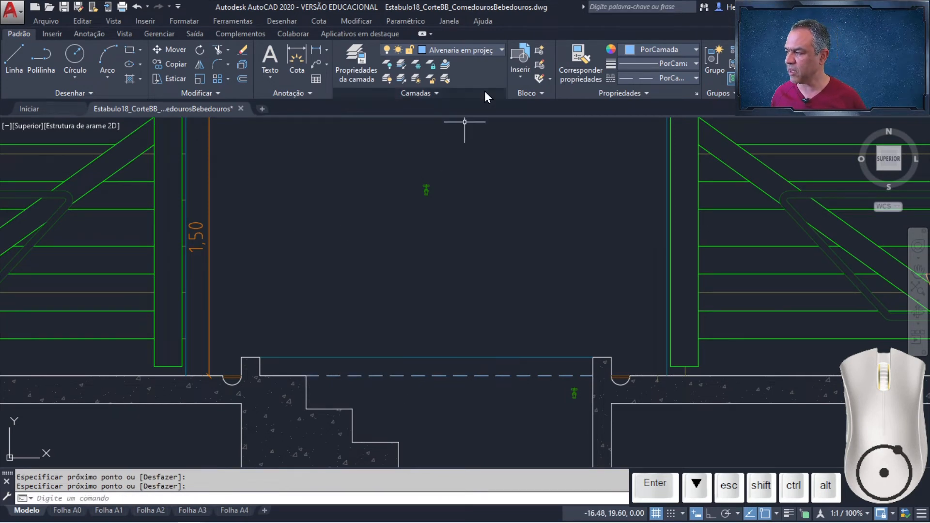
Step: On layer Cotas, add a vertical linear dimension from the central tap down to the dashed floor line, just beside the tap
{"action": "left_click", "coordinate": [492, 54]}
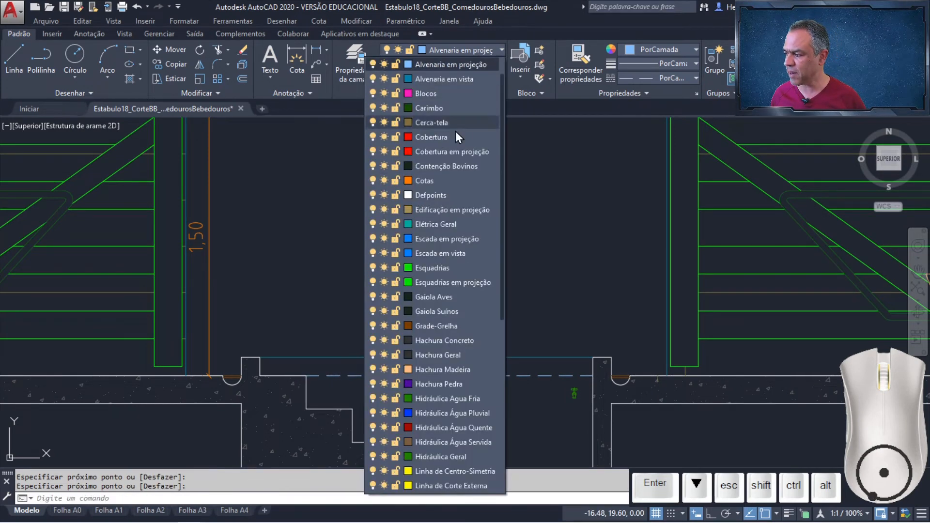
{"action": "left_click", "coordinate": [448, 186]}
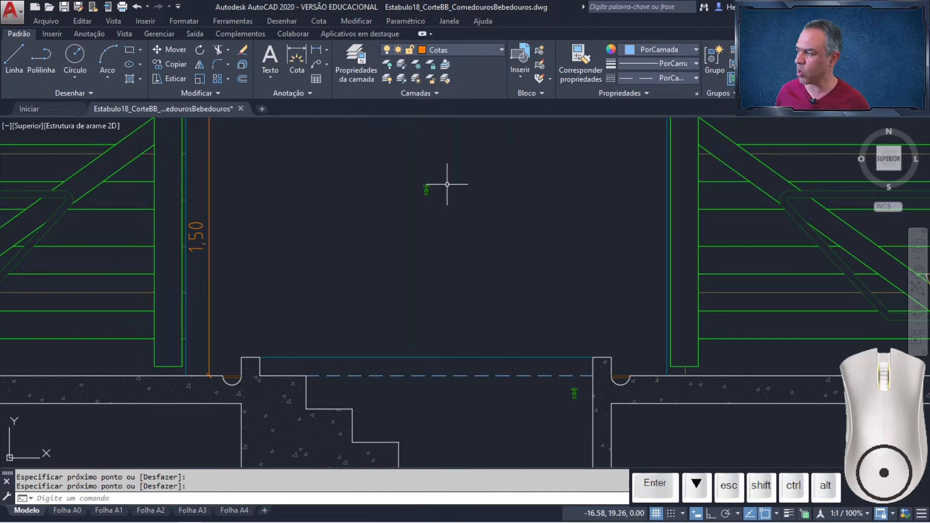
{"action": "left_click", "coordinate": [317, 49]}
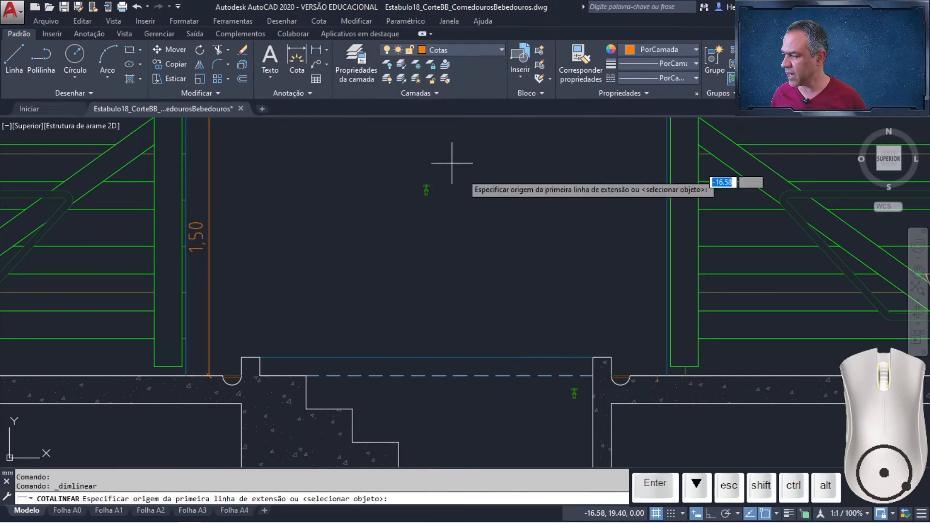
{"action": "scroll", "coordinate": [442, 187], "scroll_direction": "up", "scroll_amount": 4}
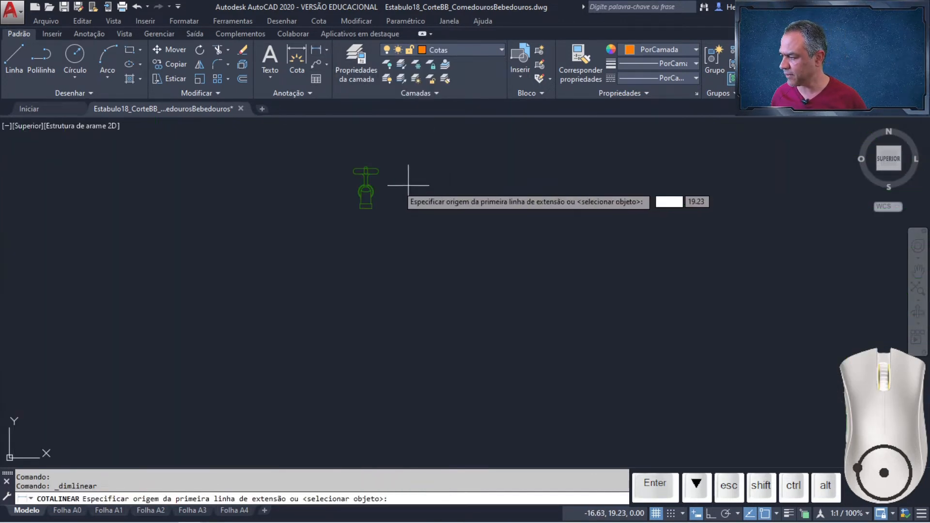
{"action": "left_click", "coordinate": [365, 185]}
{"action": "scroll", "coordinate": [390, 193], "scroll_direction": "down", "scroll_amount": 4}
{"action": "middle_click_drag", "start_coordinate": [391, 193], "coordinate": [415, 224]}
{"action": "scroll", "coordinate": [414, 223], "scroll_direction": "down", "scroll_amount": 3}
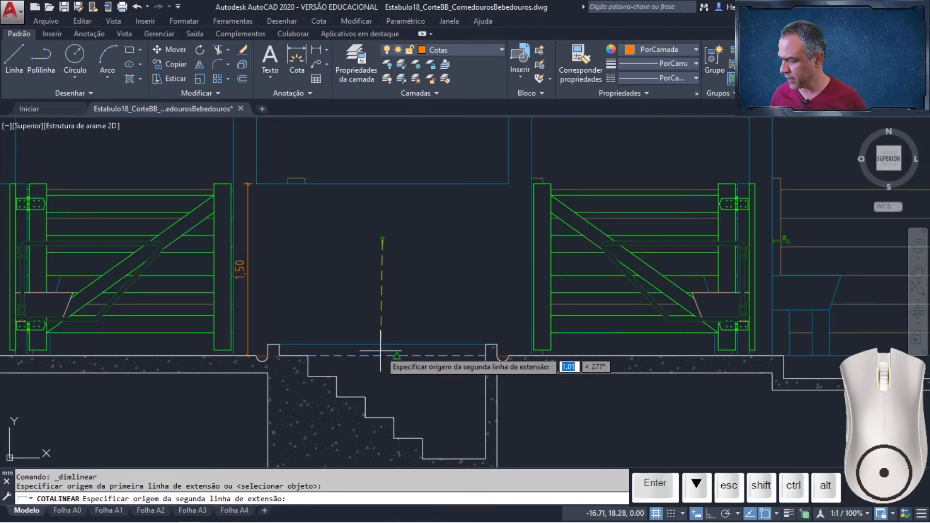
{"action": "left_click", "coordinate": [397, 356]}
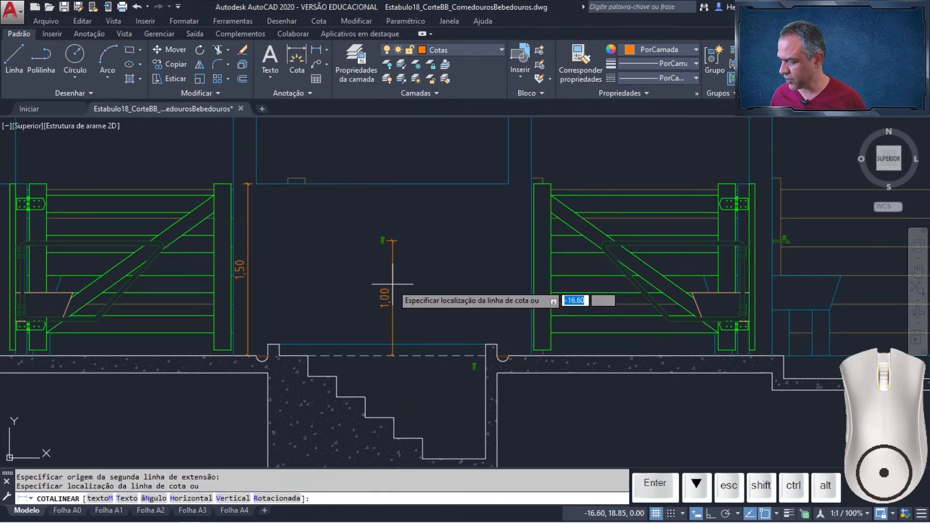
{"action": "left_click", "coordinate": [392, 284]}
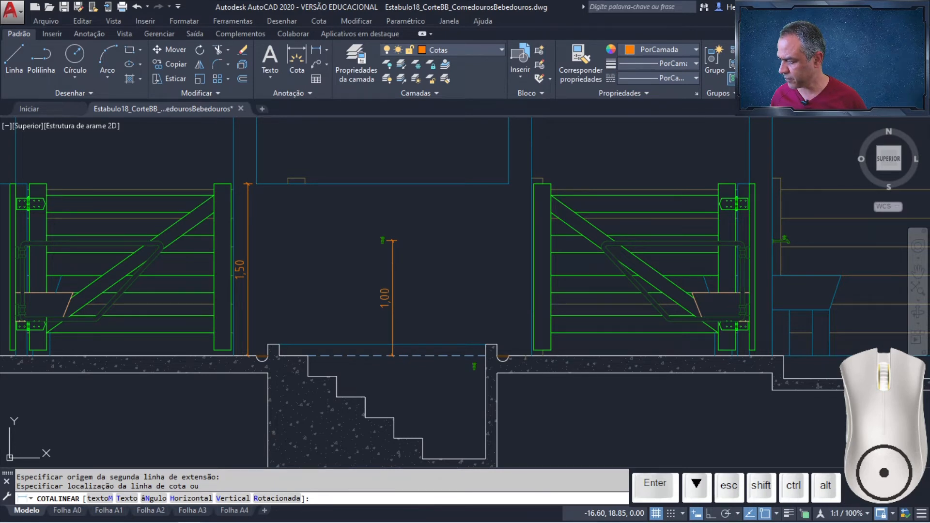
Step: Stretch the lower extension origin of the tap's height dimension onto its dimension line
{"action": "left_click", "coordinate": [390, 291]}
{"action": "scroll", "coordinate": [393, 372], "scroll_direction": "up", "scroll_amount": 4}
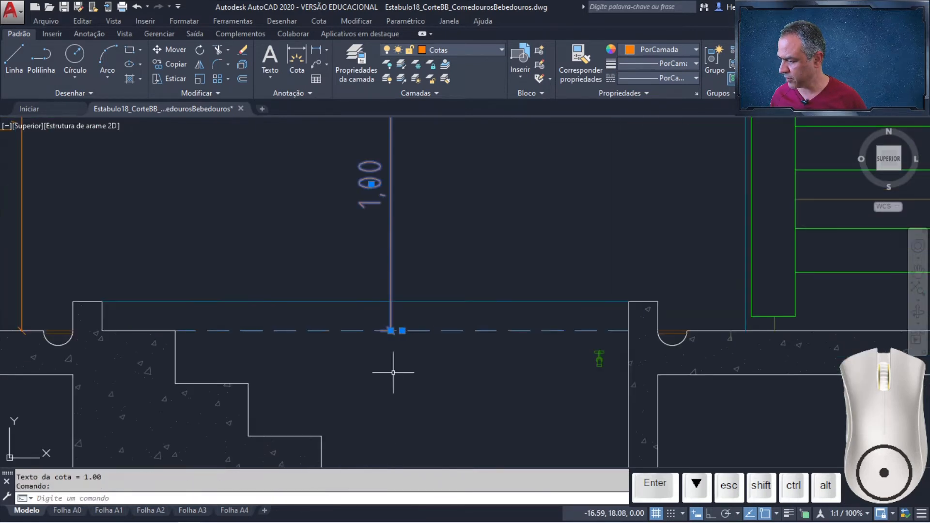
{"action": "left_click", "coordinate": [402, 331]}
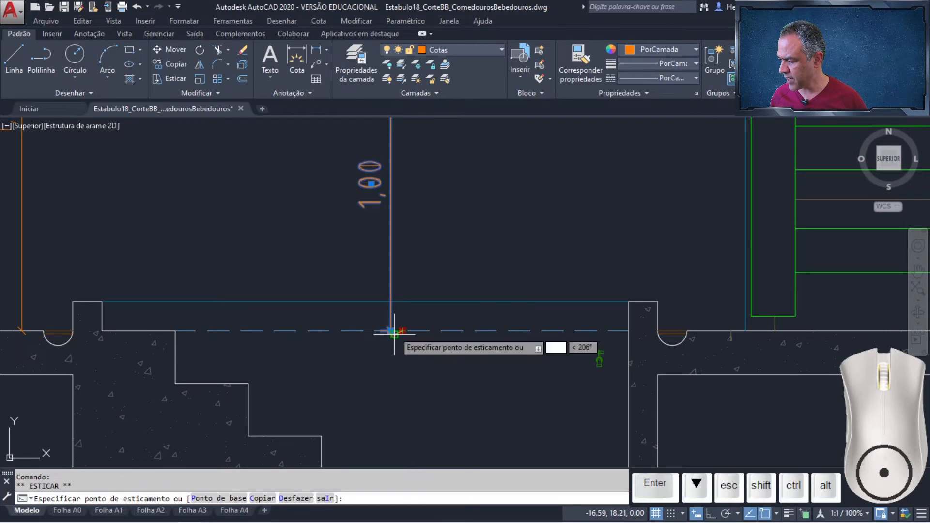
{"action": "left_click", "coordinate": [391, 331]}
{"action": "key", "text": "Escape"}
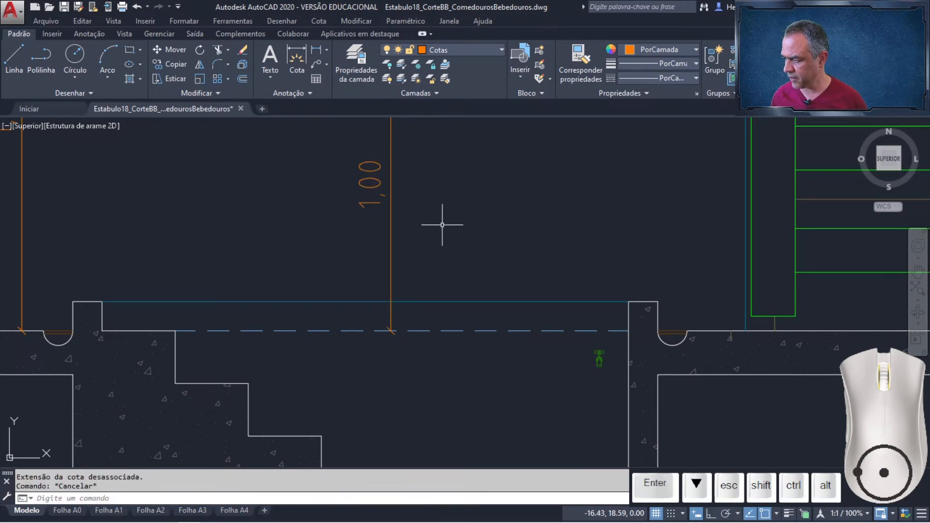
Step: Continue the central tap's height dimension upward from its upper end to the lower edge of the central opening
{"action": "scroll", "coordinate": [394, 353], "scroll_direction": "down", "scroll_amount": 4}
{"action": "middle_click_drag", "start_coordinate": [394, 305], "coordinate": [393, 327]}
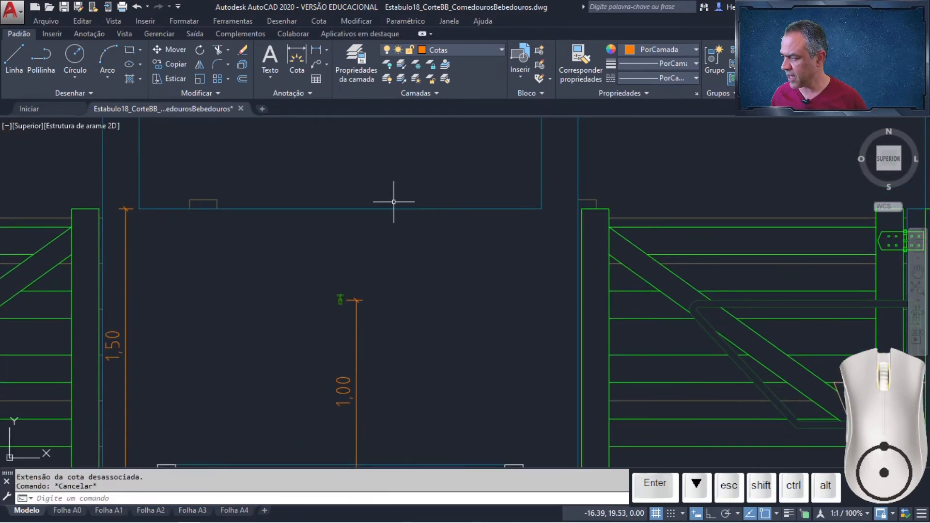
{"action": "left_click", "coordinate": [319, 21]}
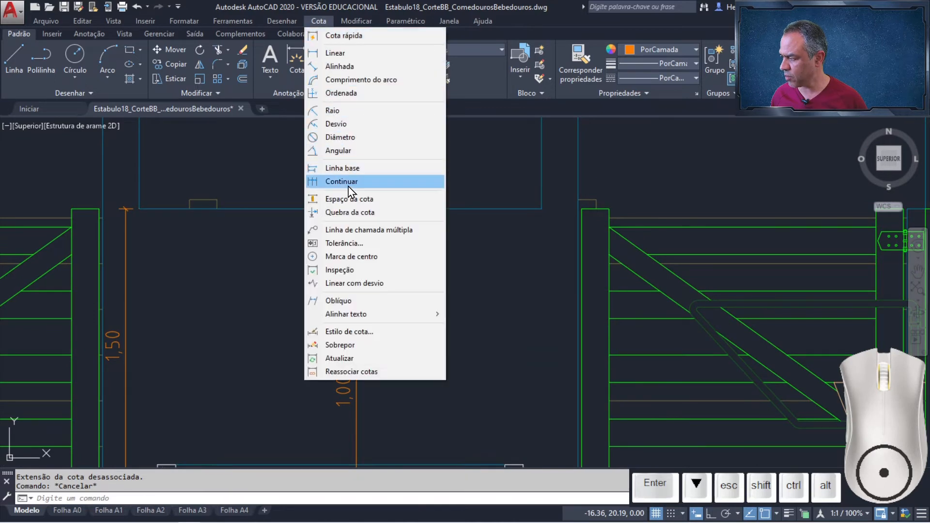
{"action": "left_click", "coordinate": [334, 183]}
{"action": "scroll", "coordinate": [420, 359], "scroll_direction": "down", "scroll_amount": 3}
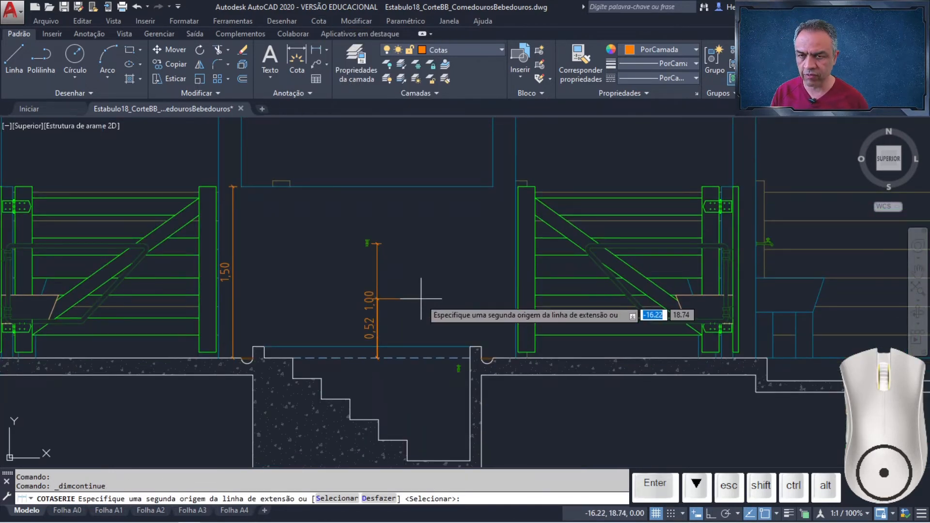
{"action": "key", "text": "Return"}
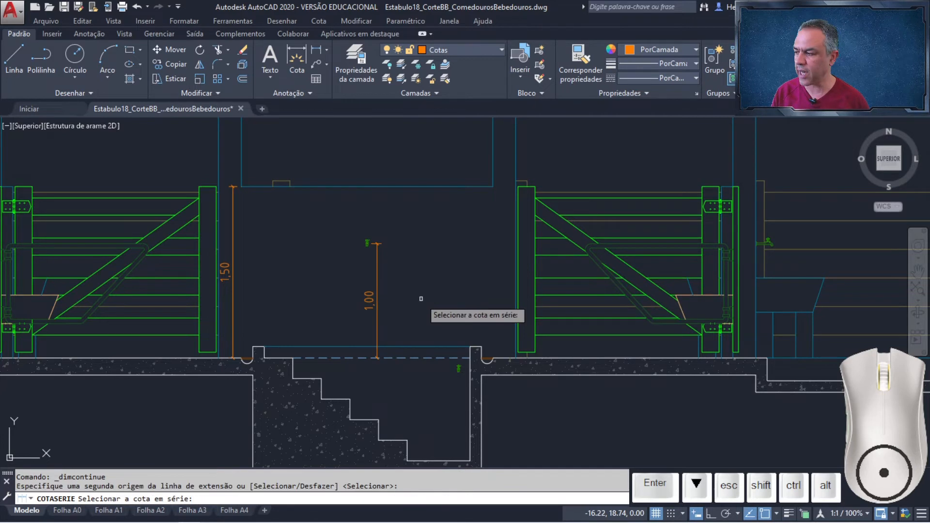
{"action": "left_click", "coordinate": [377, 250]}
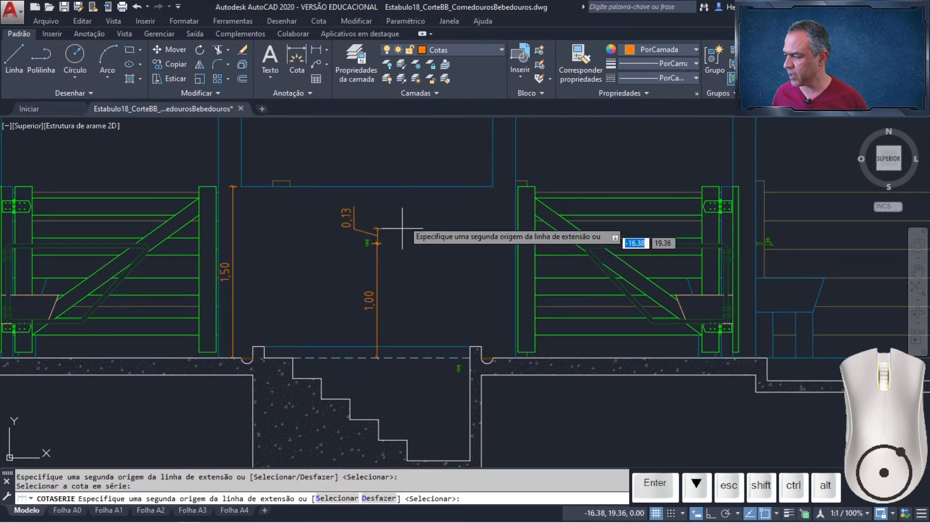
{"action": "left_click", "coordinate": [367, 185]}
Step: Extend the continued dimension chain to the beam's underside, the beam's top and the inner apex of the roof
{"action": "middle_click_drag", "start_coordinate": [383, 150], "coordinate": [359, 395]}
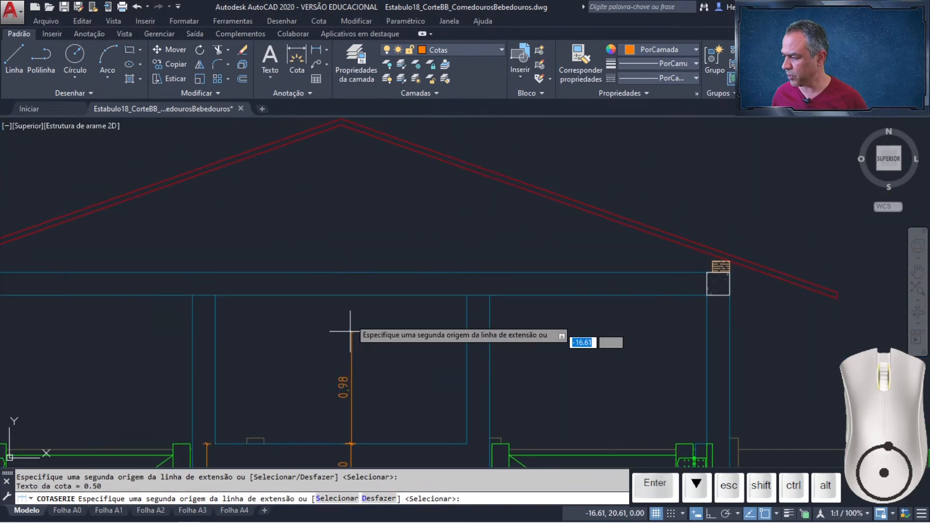
{"action": "left_click", "coordinate": [341, 295]}
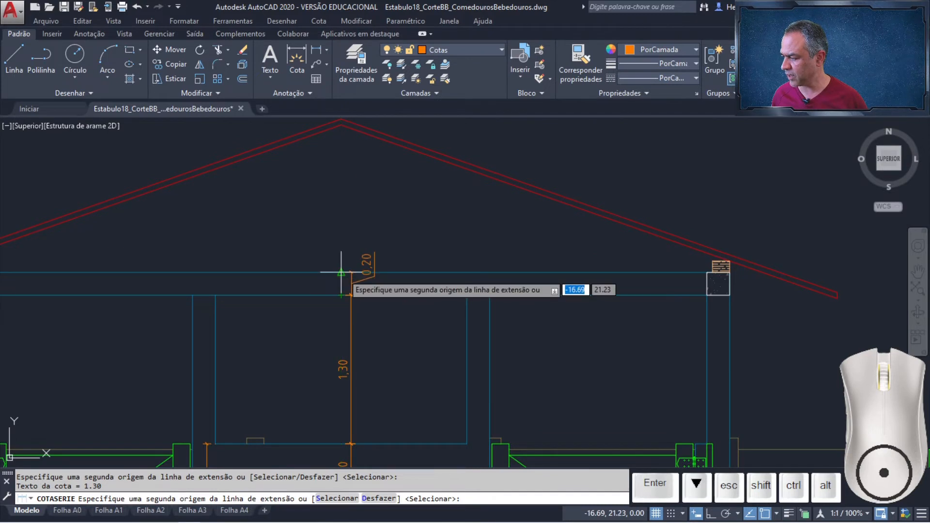
{"action": "left_click", "coordinate": [341, 273]}
{"action": "middle_click_drag", "start_coordinate": [347, 205], "coordinate": [335, 320]}
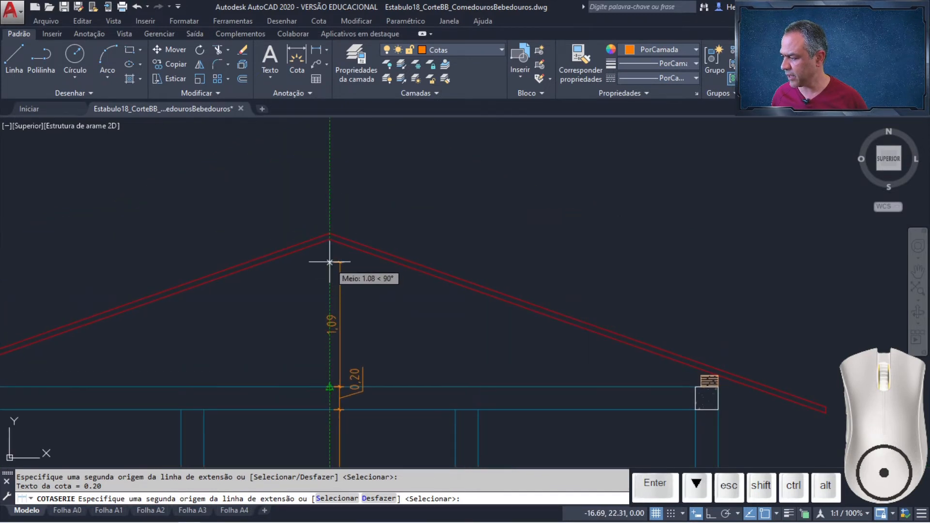
{"action": "left_click", "coordinate": [331, 238]}
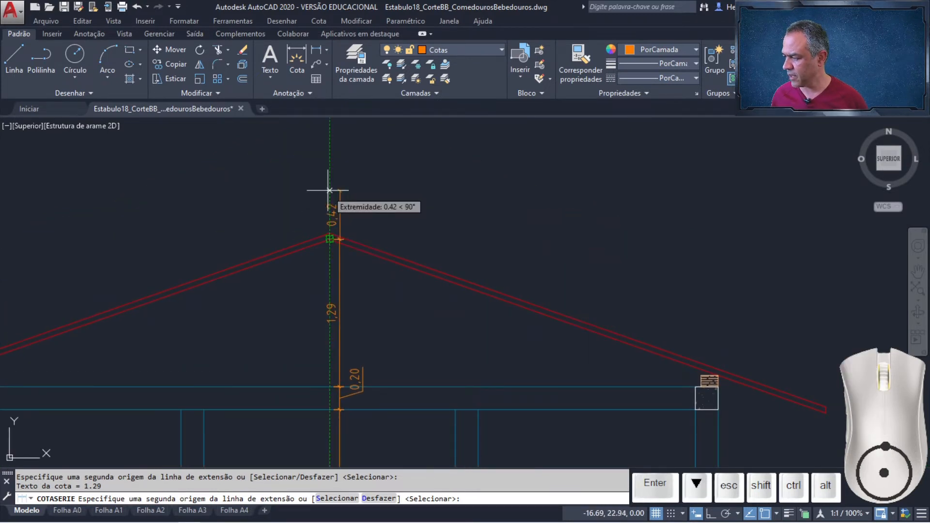
{"action": "key", "text": "Return"}
Step: Move the text of the beam's height dimension back to the midpoint of its dimension line
{"action": "middle_click_drag", "start_coordinate": [406, 275], "coordinate": [428, 227]}
{"action": "middle_click_drag", "start_coordinate": [413, 264], "coordinate": [411, 216]}
{"action": "scroll", "coordinate": [379, 297], "scroll_direction": "up", "scroll_amount": 6}
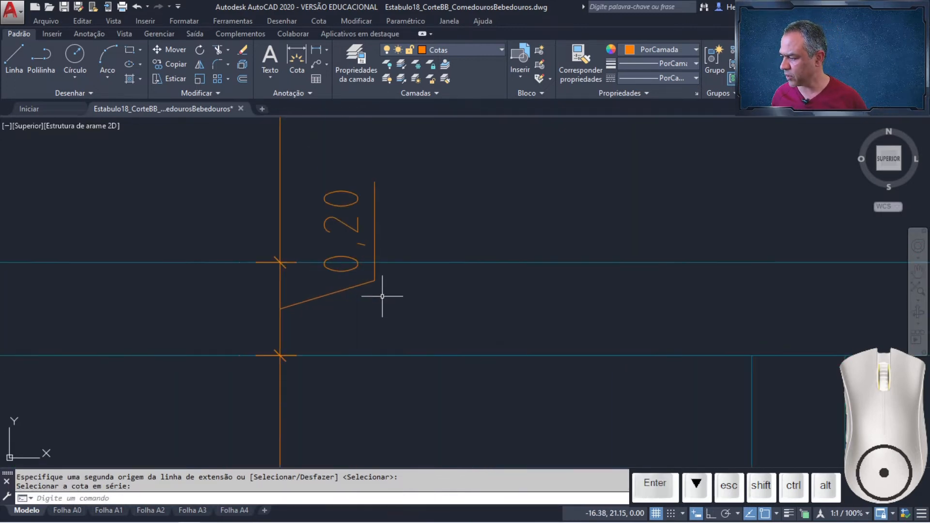
{"action": "middle_click_drag", "start_coordinate": [379, 297], "coordinate": [455, 255]}
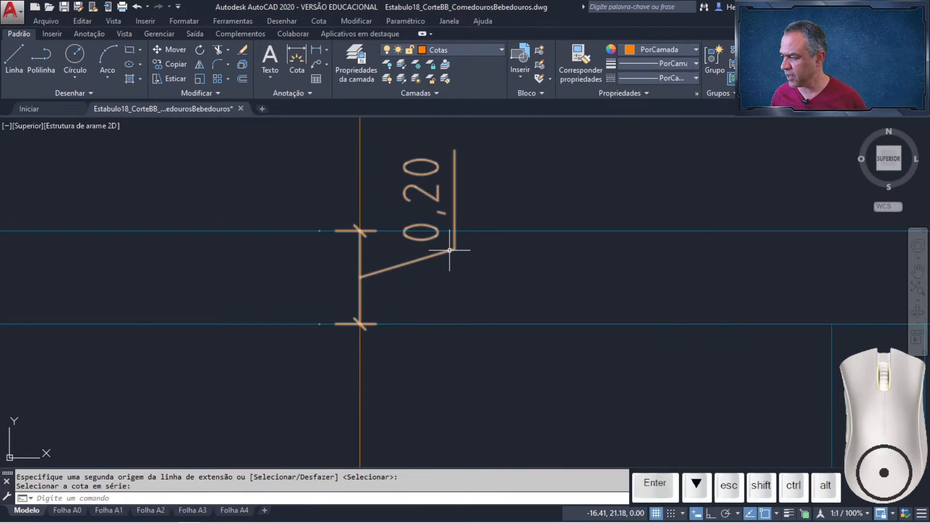
{"action": "key", "text": "Return"}
{"action": "left_click", "coordinate": [450, 251]}
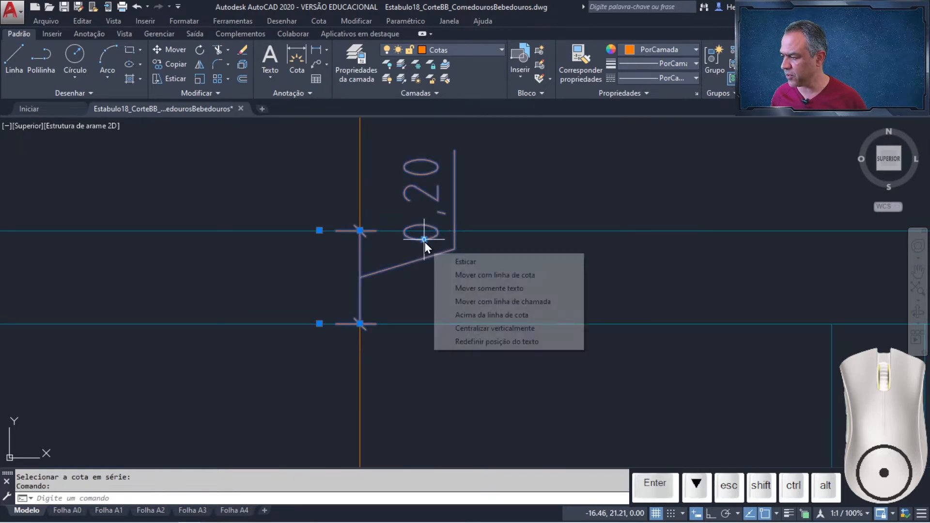
{"action": "left_click", "coordinate": [424, 240]}
{"action": "left_click", "coordinate": [360, 277]}
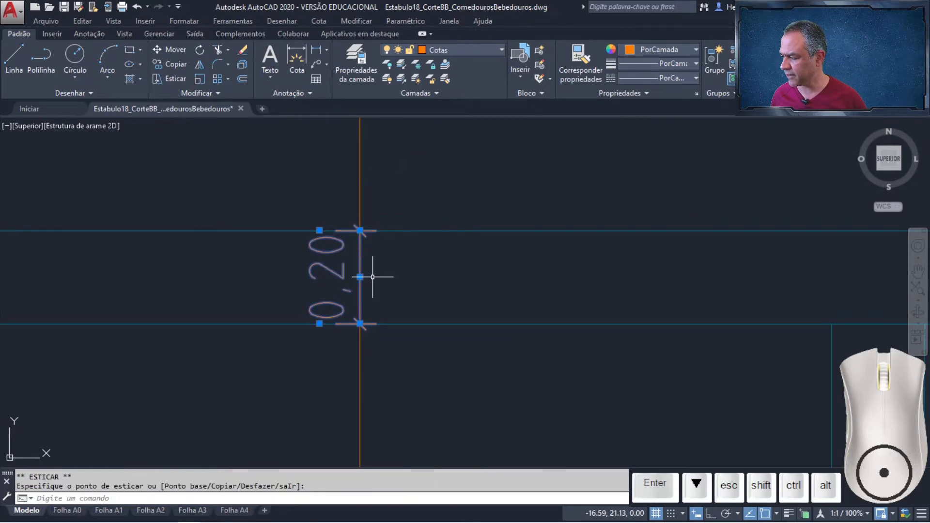
{"action": "key", "text": "Escape"}
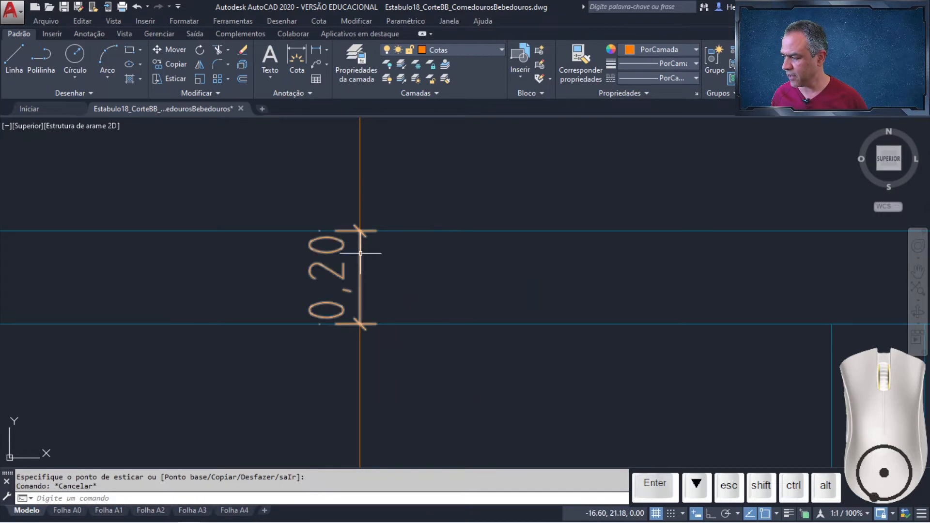
Step: Stretch both extension origins of the beam's height dimension onto its dimension line
{"action": "left_click", "coordinate": [360, 252]}
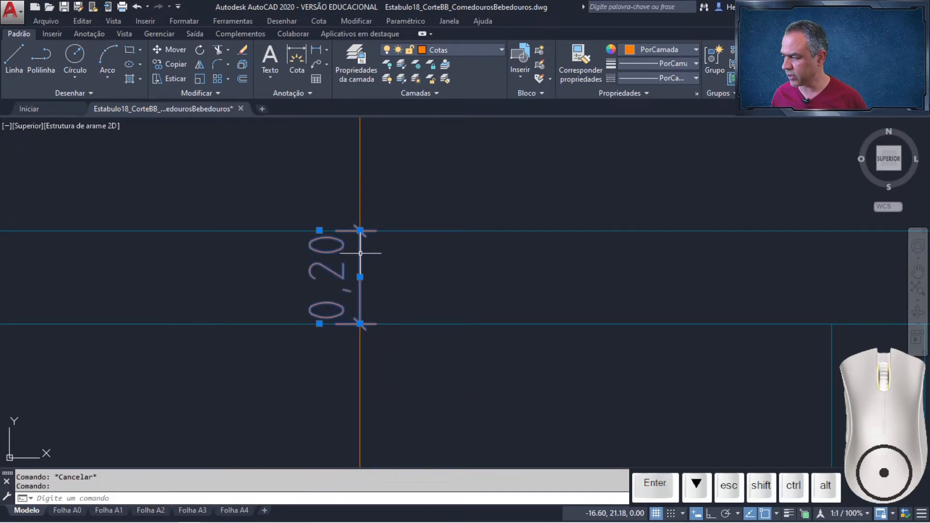
{"action": "left_click", "coordinate": [322, 230]}
{"action": "left_click", "coordinate": [360, 230]}
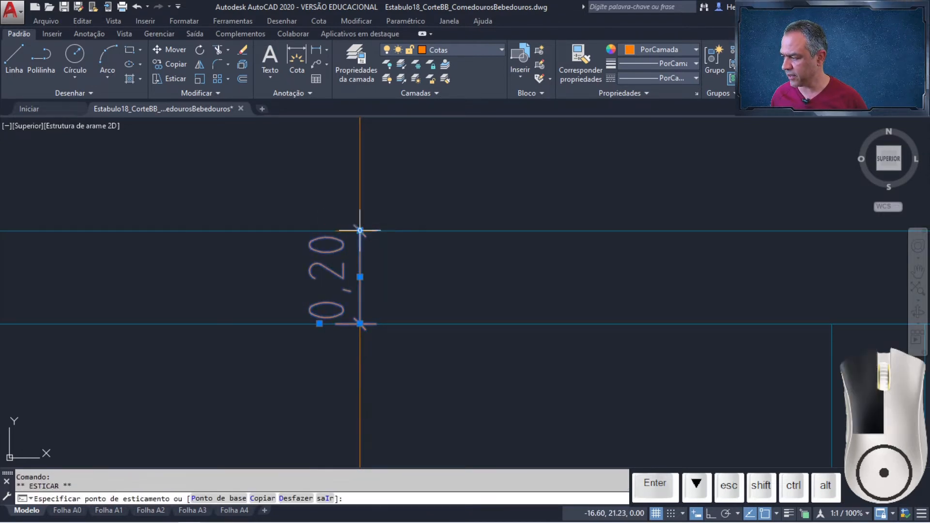
{"action": "left_click", "coordinate": [319, 323]}
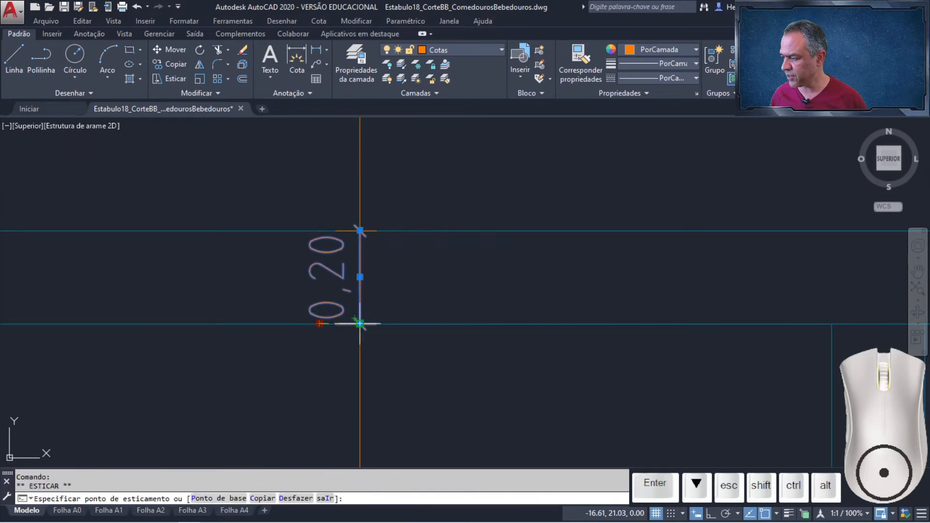
{"action": "left_click", "coordinate": [360, 323]}
{"action": "key", "text": "Escape"}
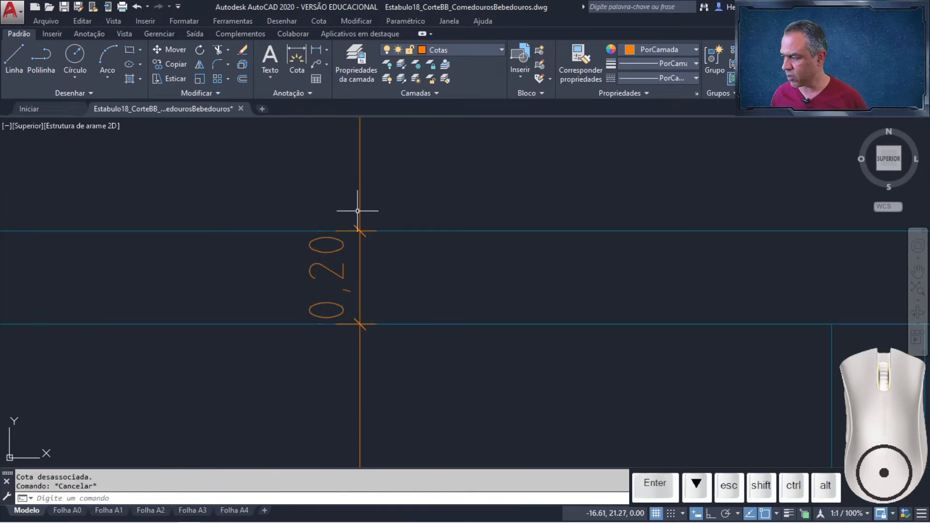
Step: Stretch the lower extension origin of the beam-to-roof-apex dimension onto its dimension line
{"action": "left_click", "coordinate": [359, 219]}
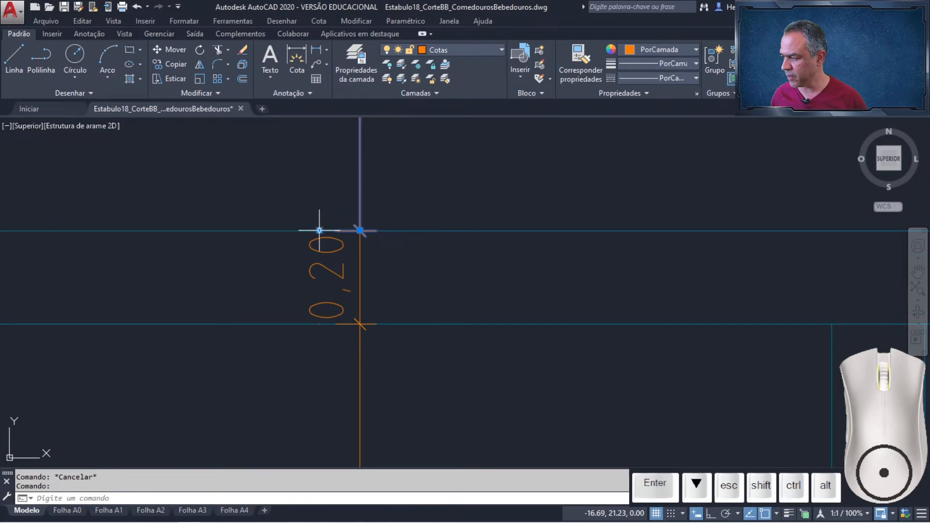
{"action": "left_click", "coordinate": [360, 230]}
{"action": "left_click", "coordinate": [359, 232]}
{"action": "key", "text": "Escape"}
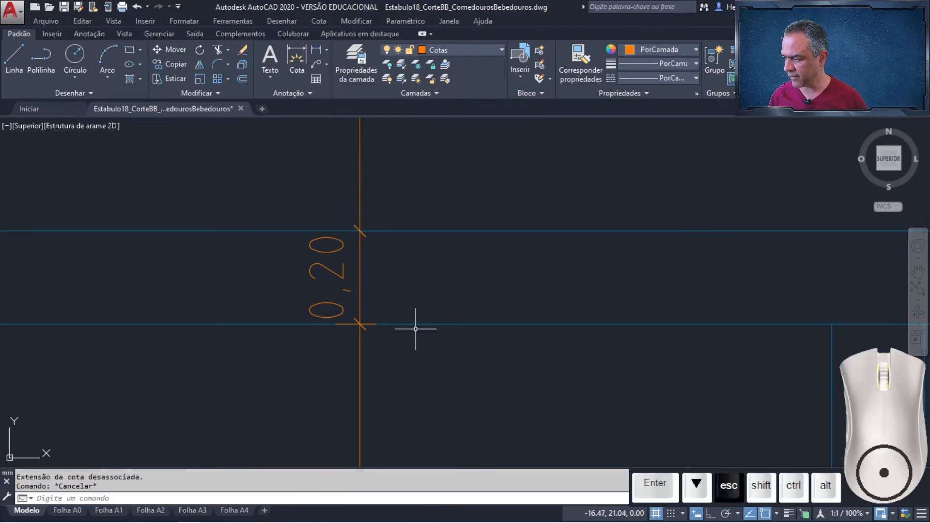
Step: Stretch the upper extension origin of the central opening's continued height dimension onto its dimension line at the beam's underside
{"action": "left_click", "coordinate": [358, 376]}
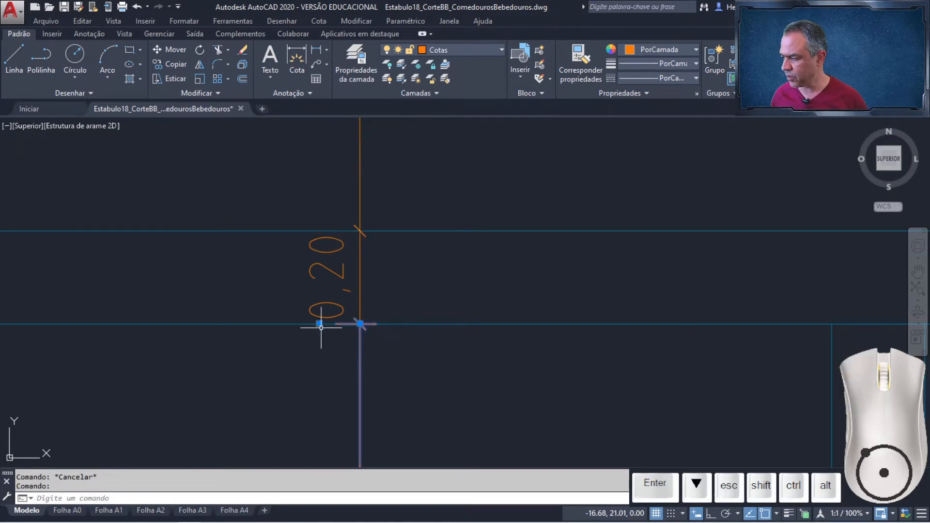
{"action": "left_click", "coordinate": [360, 324]}
{"action": "left_click", "coordinate": [359, 324]}
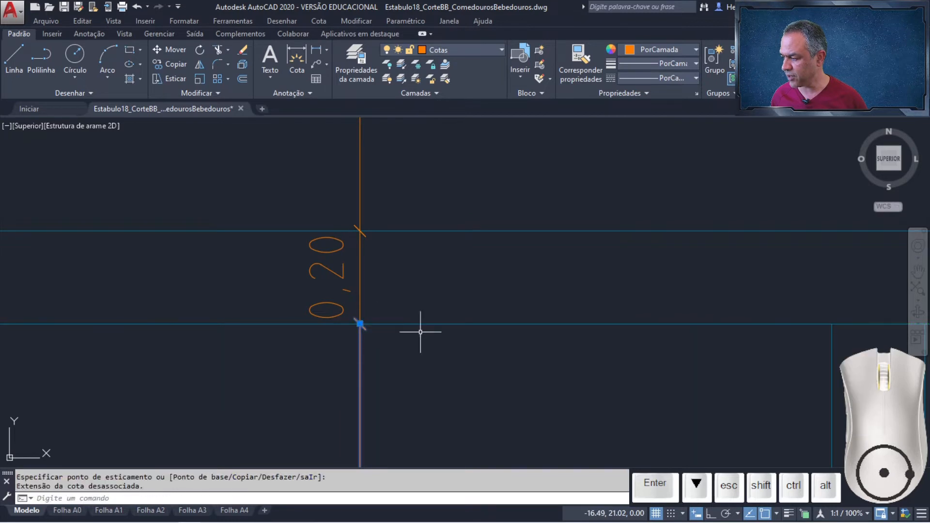
{"action": "key", "text": "Escape"}
Step: Stretch the lower extension origin of the central opening's continued height dimension onto its dimension line at the opening's lower edge
{"action": "scroll", "coordinate": [453, 366], "scroll_direction": "down", "scroll_amount": 2}
{"action": "middle_click_drag", "start_coordinate": [446, 349], "coordinate": [430, 133]}
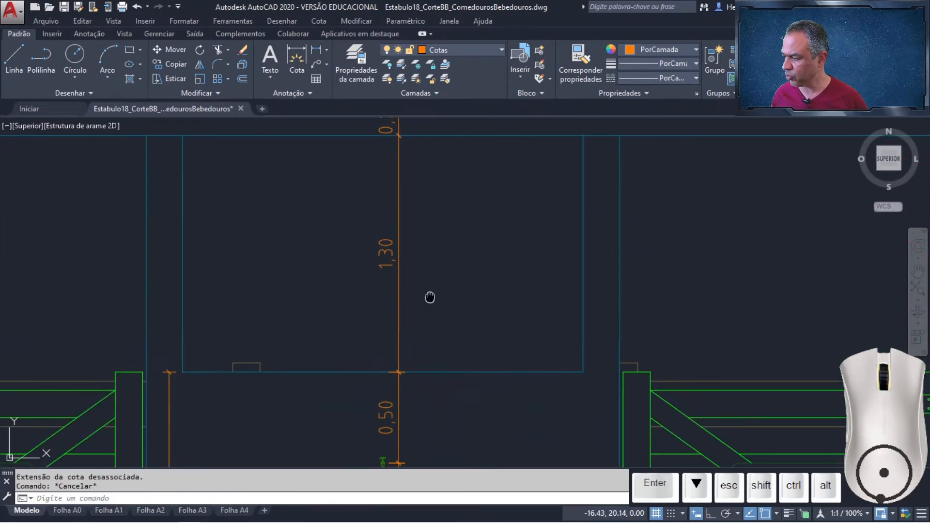
{"action": "middle_click_drag", "start_coordinate": [430, 297], "coordinate": [413, 208]}
{"action": "left_click", "coordinate": [382, 216]}
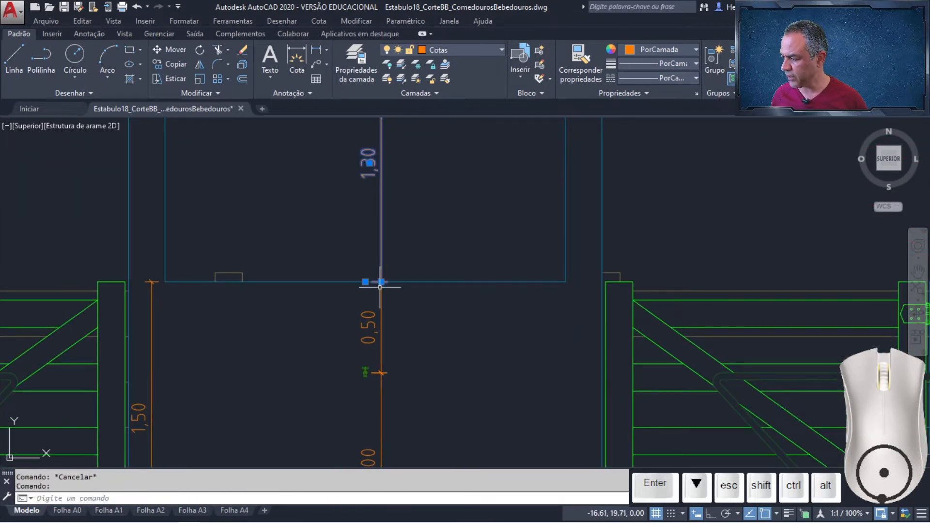
{"action": "scroll", "coordinate": [371, 276], "scroll_direction": "up", "scroll_amount": 3}
{"action": "left_click", "coordinate": [341, 270]}
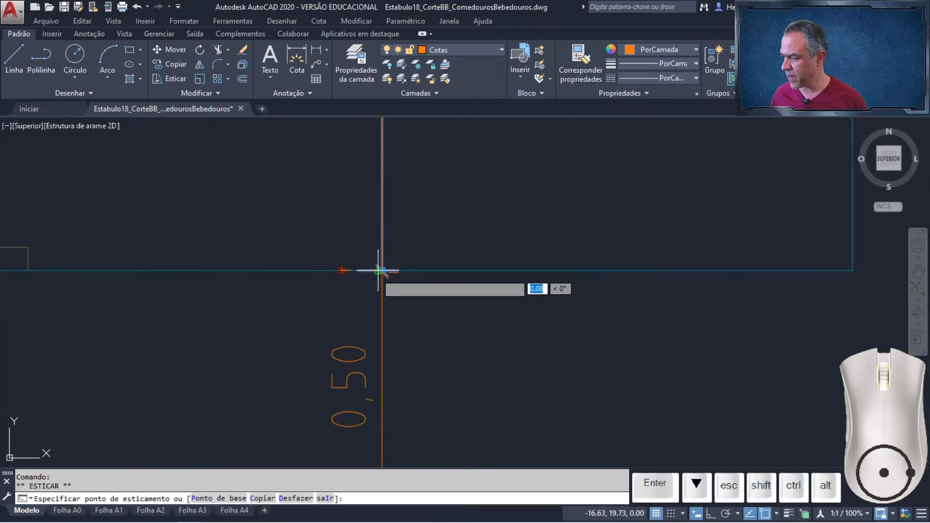
{"action": "left_click", "coordinate": [383, 270]}
{"action": "key", "text": "Escape"}
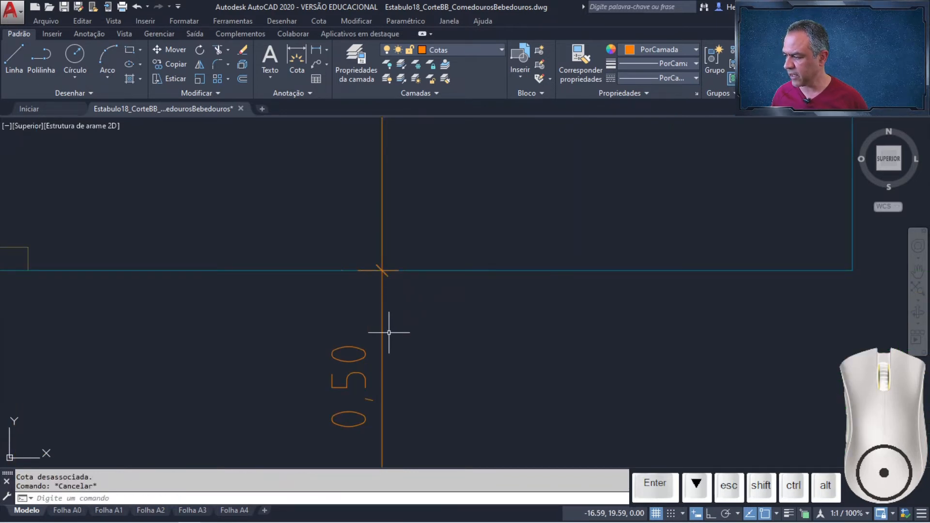
Step: Stretch the upper extension origin of the dimension between the tap and the opening onto its dimension line
{"action": "left_click", "coordinate": [382, 333]}
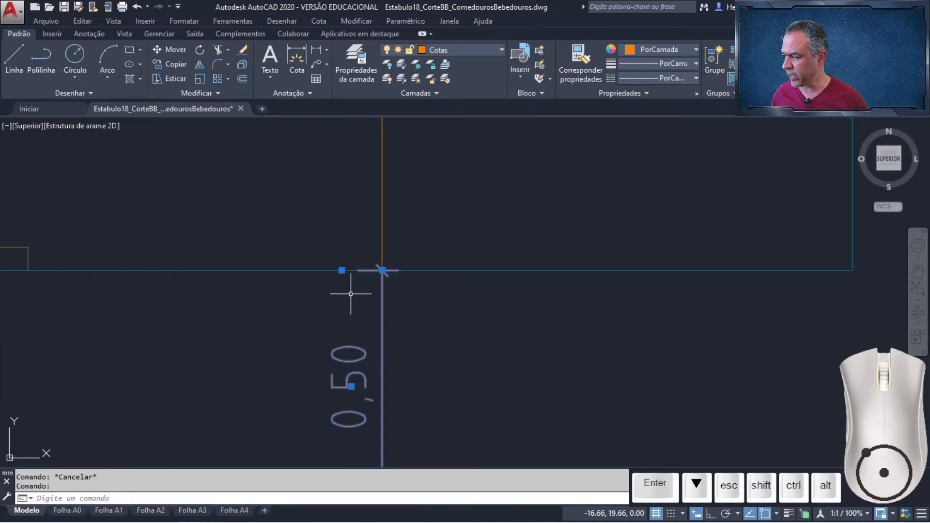
{"action": "left_click", "coordinate": [342, 270]}
{"action": "left_click", "coordinate": [382, 269]}
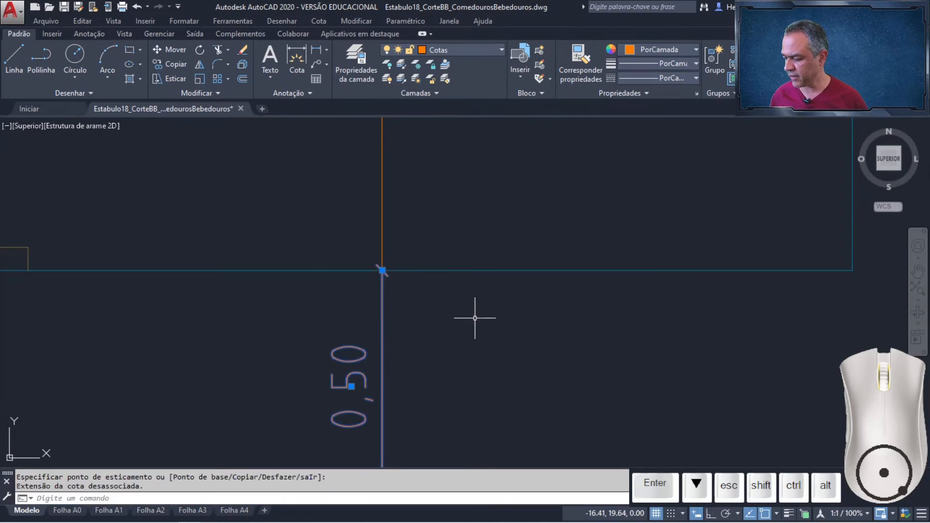
Step: Add a vertical linear dimension from the tap inside the pit down to the pit floor, with its line beside the tap
{"action": "key", "text": "Escape"}
{"action": "scroll", "coordinate": [478, 315], "scroll_direction": "down", "scroll_amount": 5}
{"action": "middle_click_drag", "start_coordinate": [479, 311], "coordinate": [424, 197]}
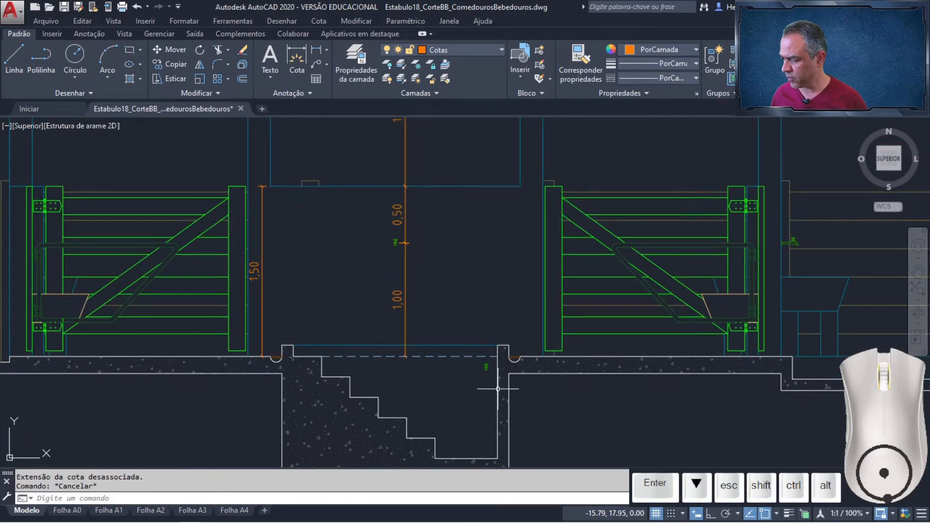
{"action": "scroll", "coordinate": [498, 389], "scroll_direction": "up", "scroll_amount": 5}
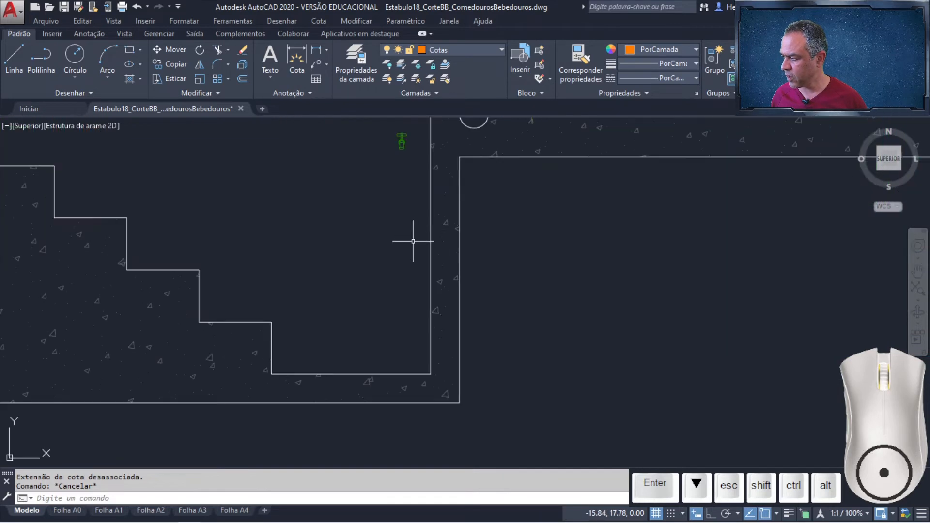
{"action": "middle_click_drag", "start_coordinate": [413, 241], "coordinate": [423, 303]}
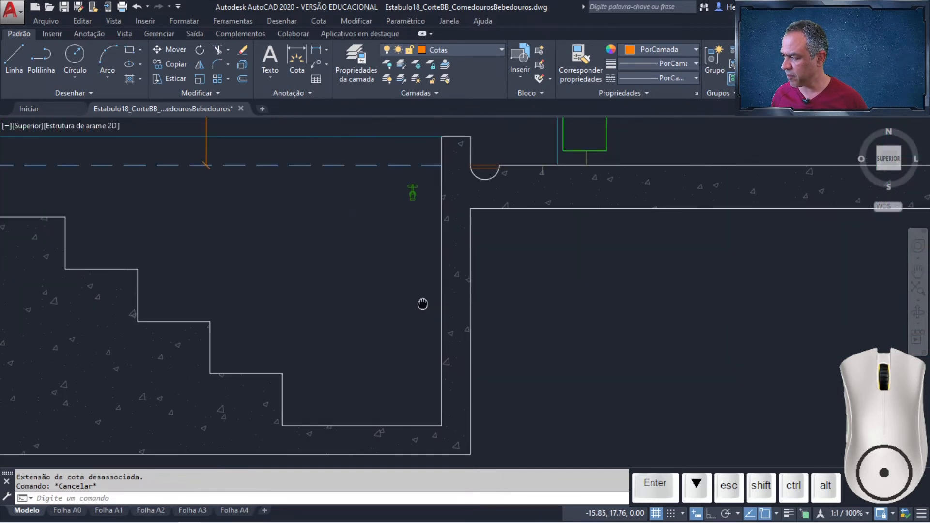
{"action": "left_click", "coordinate": [316, 51]}
{"action": "scroll", "coordinate": [412, 196], "scroll_direction": "up", "scroll_amount": 1}
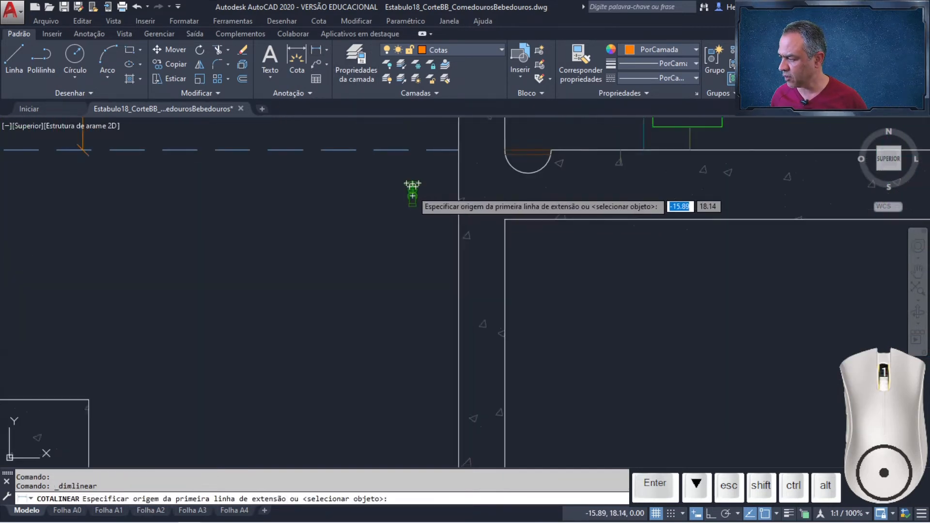
{"action": "left_click", "coordinate": [412, 196]}
{"action": "mouse_move", "coordinate": [426, 270]}
{"action": "middle_mouse_down"}
{"action": "mouse_move", "coordinate": [432, 305]}
{"action": "mouse_move", "coordinate": [401, 183]}
{"action": "middle_mouse_up"}
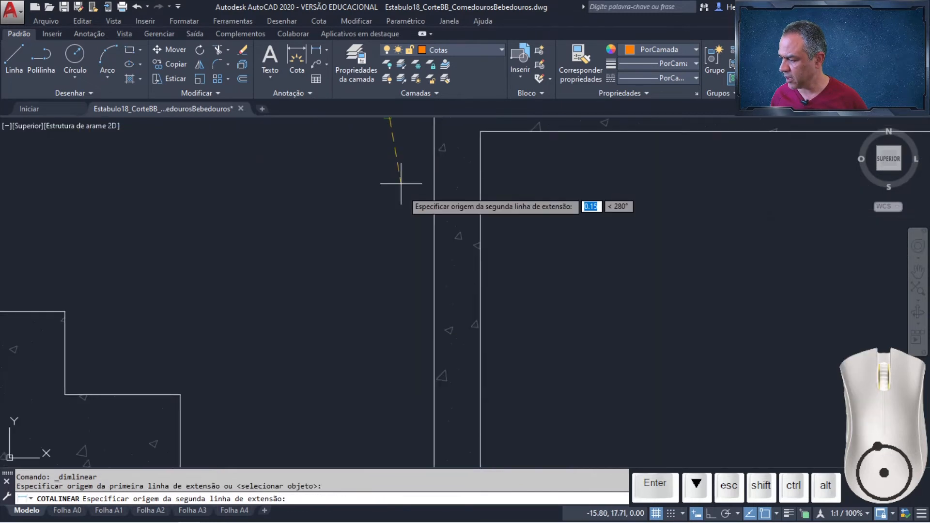
{"action": "scroll", "coordinate": [401, 184], "scroll_direction": "down", "scroll_amount": 4}
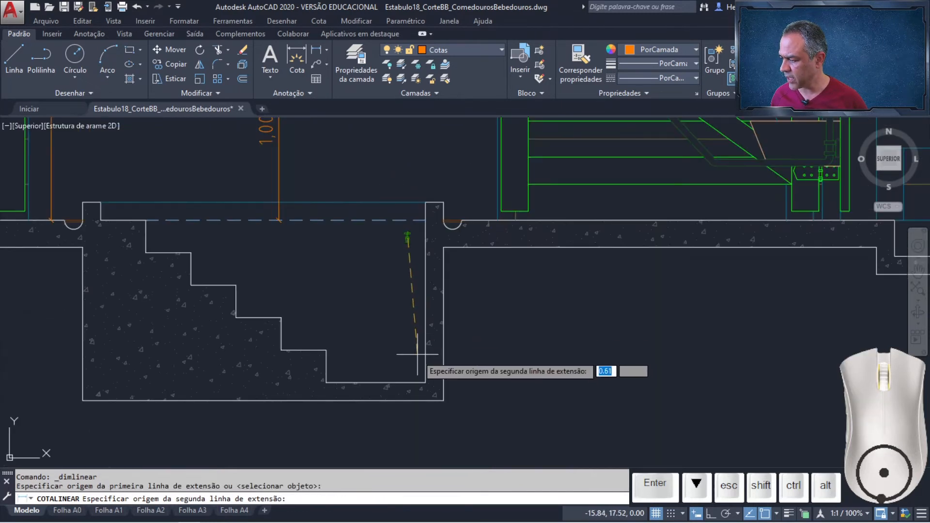
{"action": "left_click", "coordinate": [425, 383]}
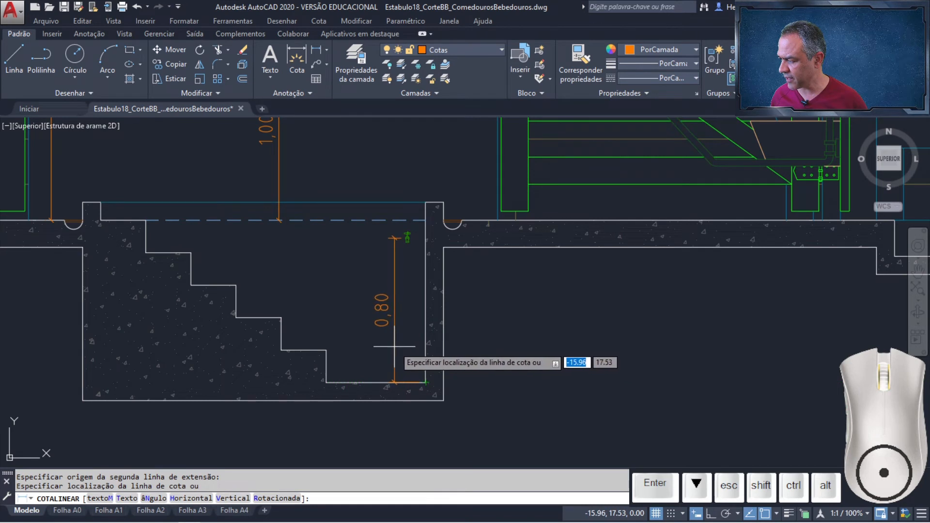
{"action": "left_click", "coordinate": [394, 346]}
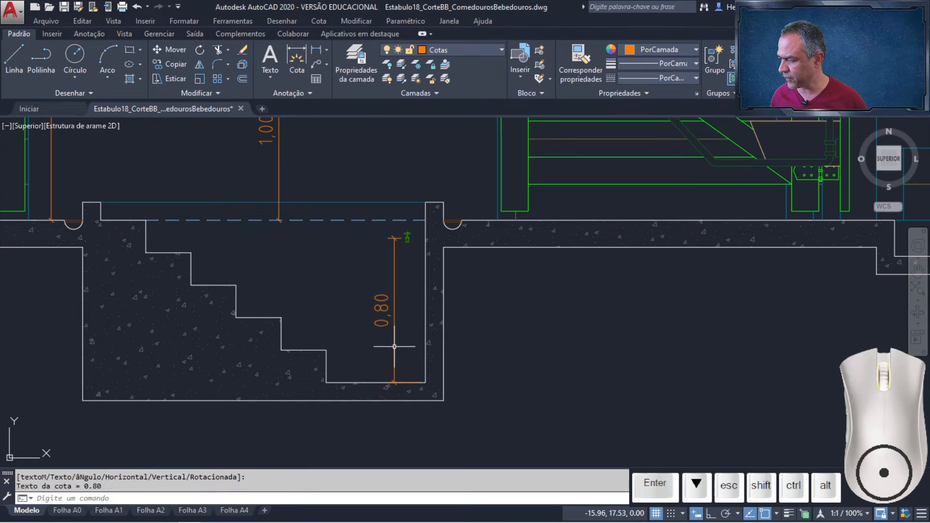
Step: Stretch the tap dimension's lower extension origin onto its dimension line at the pit floor
{"action": "left_click", "coordinate": [394, 347]}
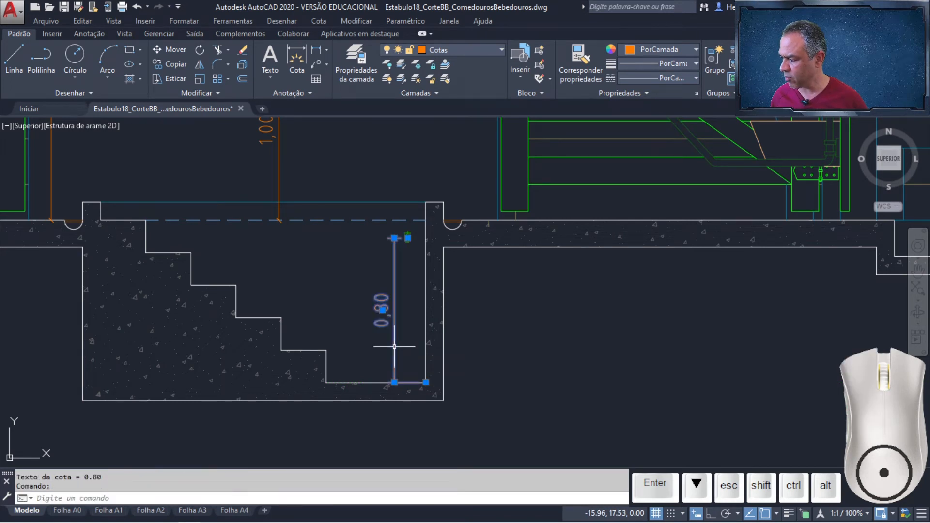
{"action": "left_click", "coordinate": [425, 383]}
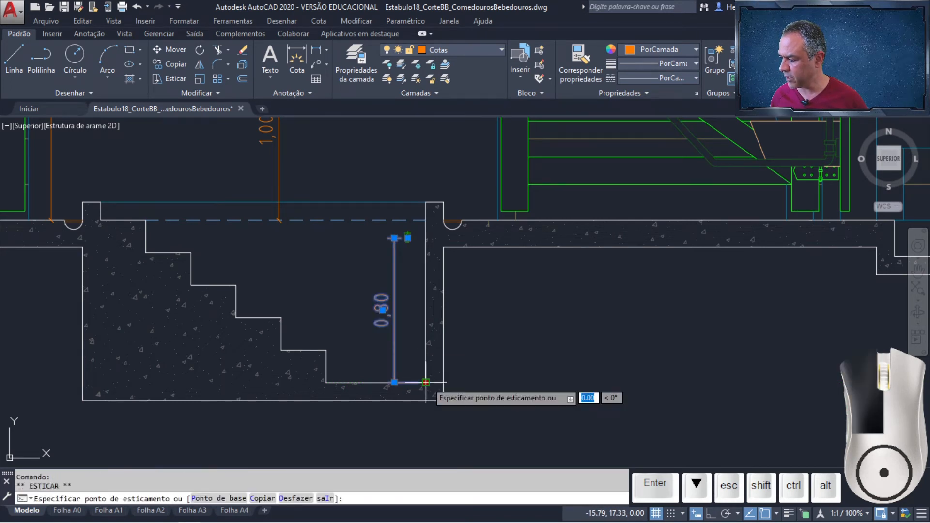
{"action": "left_click", "coordinate": [394, 382]}
{"action": "key", "text": "Escape"}
Step: Add a vertical linear dimension for the lowest stair riser, from the pit floor to the first tread
{"action": "middle_click_drag", "start_coordinate": [368, 325], "coordinate": [400, 323]}
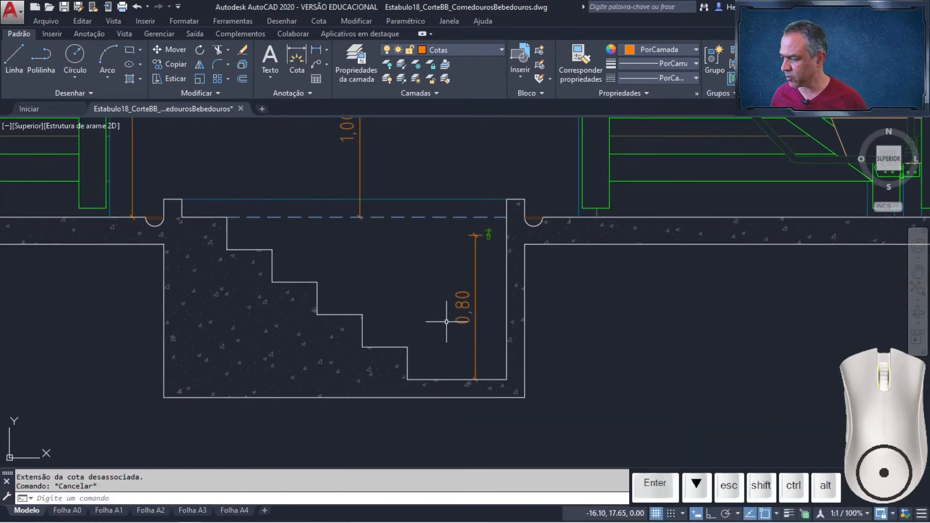
{"action": "scroll", "coordinate": [411, 321], "scroll_direction": "up", "scroll_amount": 3}
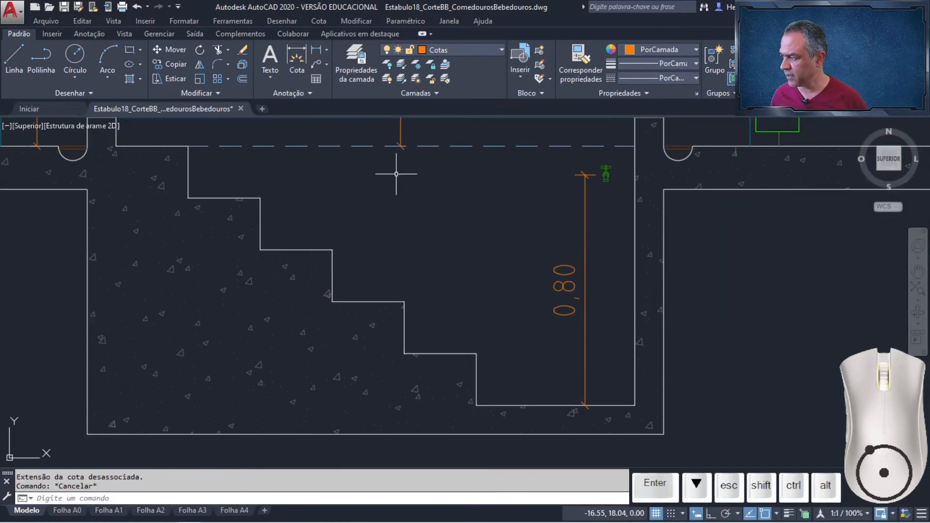
{"action": "left_click", "coordinate": [314, 51]}
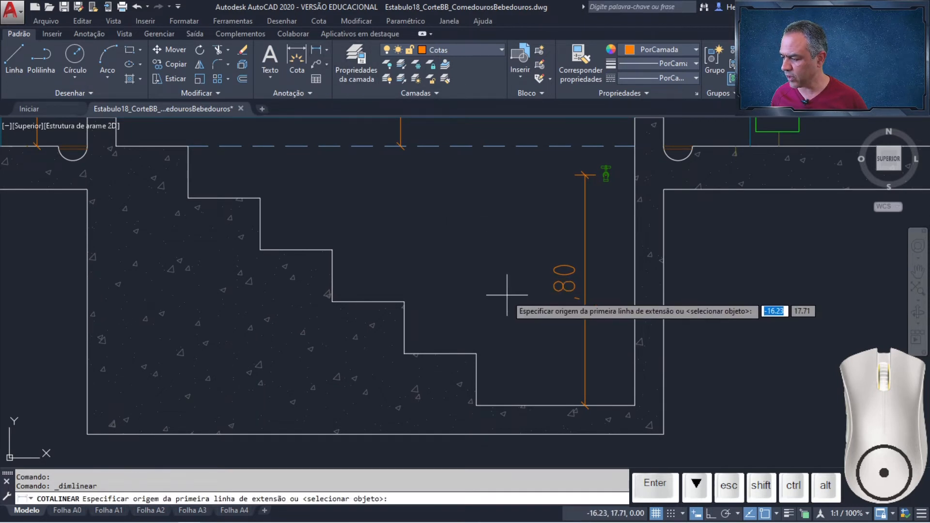
{"action": "left_click", "coordinate": [476, 405]}
{"action": "left_click", "coordinate": [477, 353]}
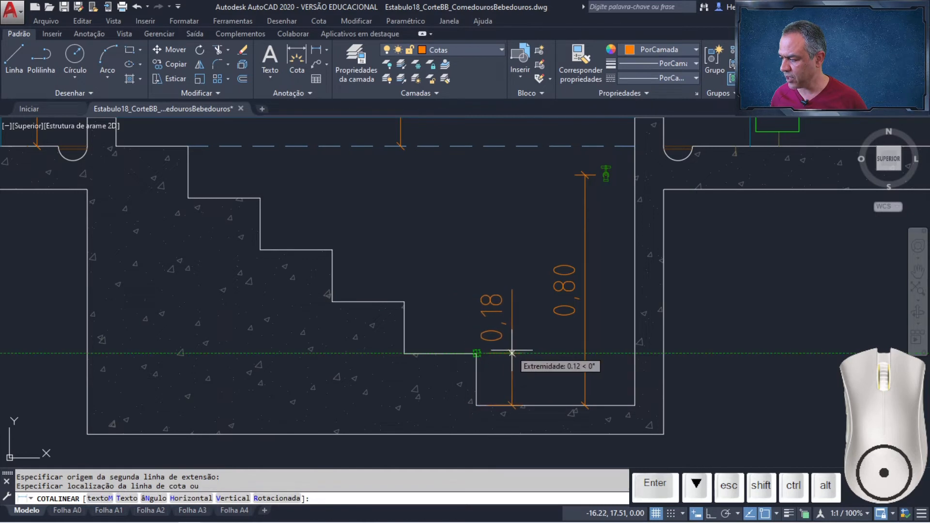
{"action": "left_click", "coordinate": [519, 354]}
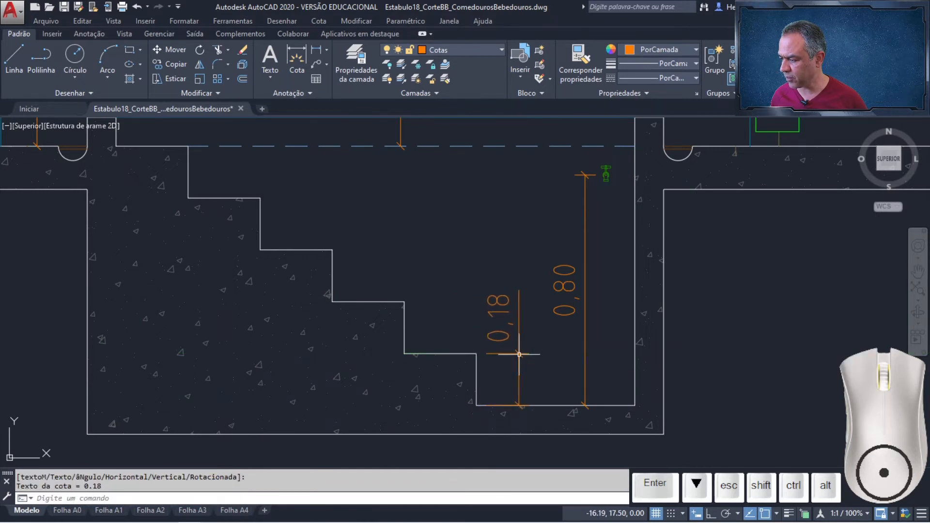
Step: Stretch the lowest riser dimension's bottom extension origin onto its dimension line at the pit floor
{"action": "left_click", "coordinate": [519, 368]}
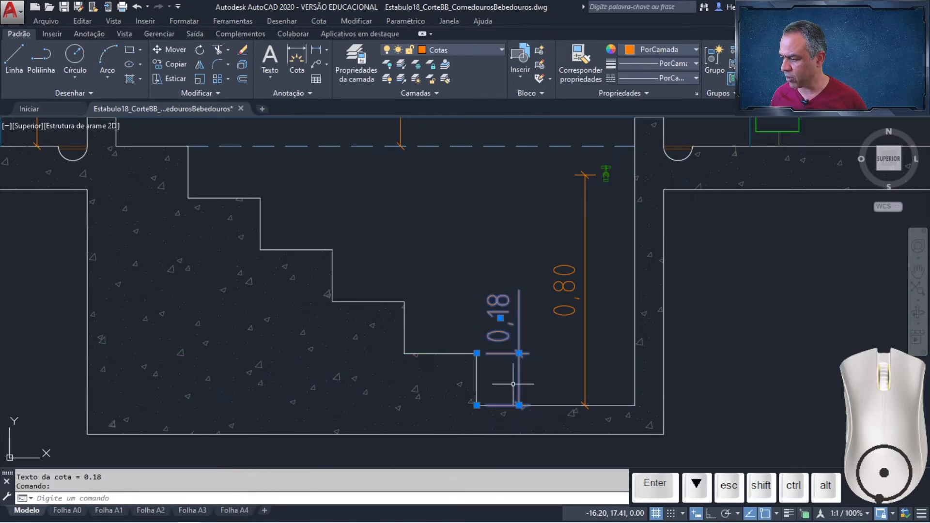
{"action": "left_click", "coordinate": [477, 405]}
{"action": "left_click", "coordinate": [522, 403]}
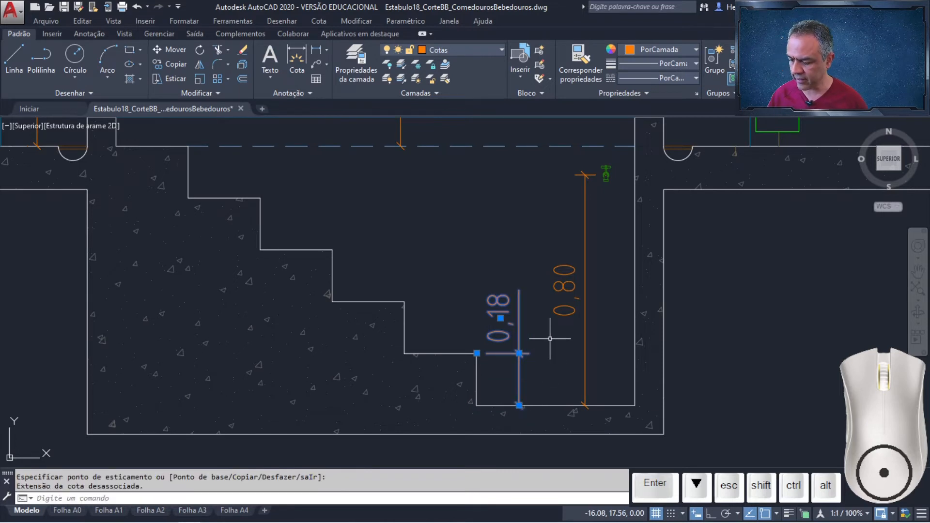
{"action": "key", "text": "Escape"}
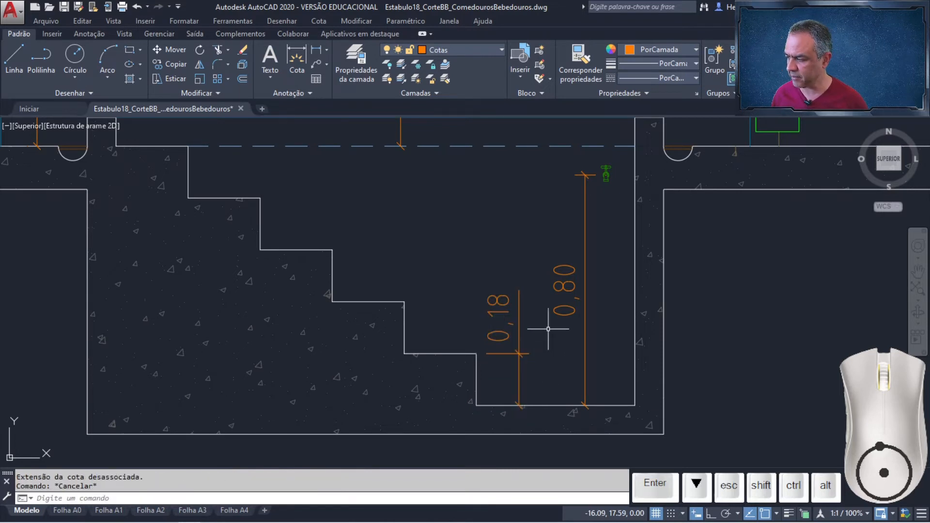
Step: Dimension the second riser's height from the bottom, placing the dimension line through the midpoint of the first tread
{"action": "left_click", "coordinate": [317, 51]}
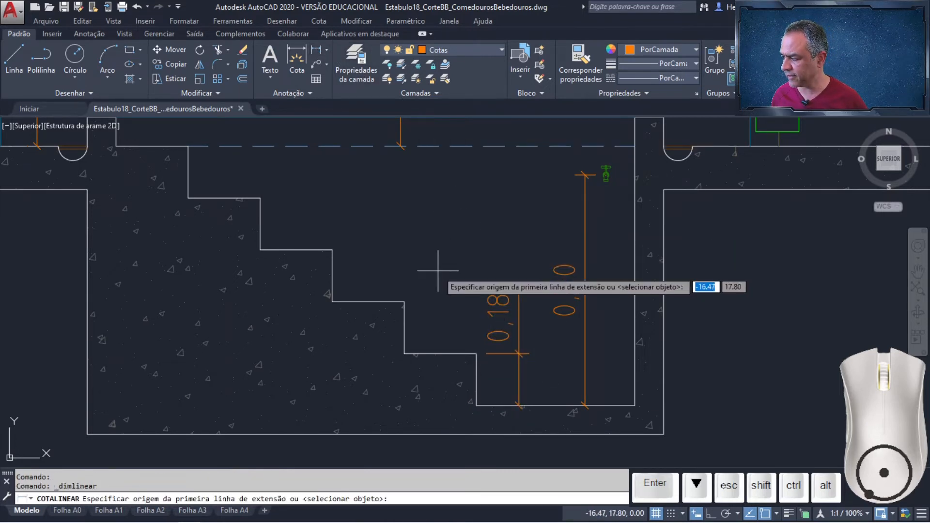
{"action": "left_click", "coordinate": [441, 353]}
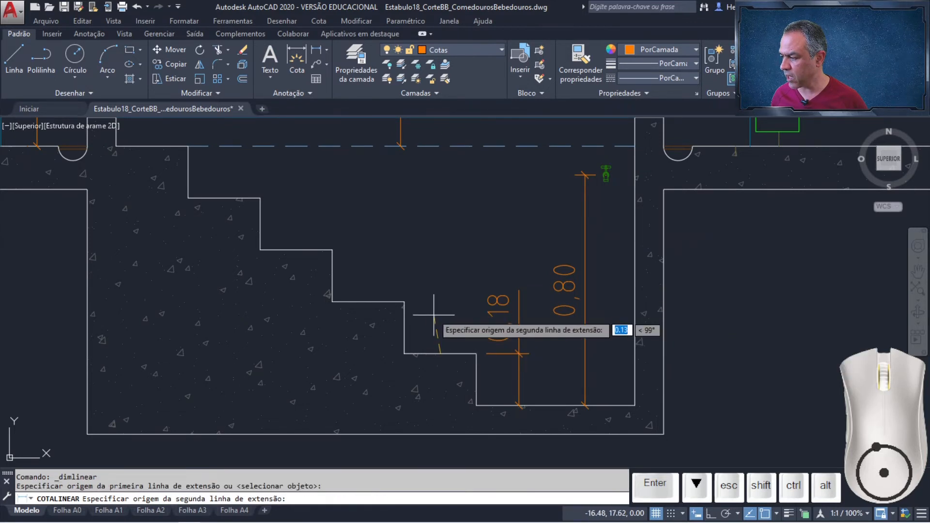
{"action": "left_click", "coordinate": [405, 301]}
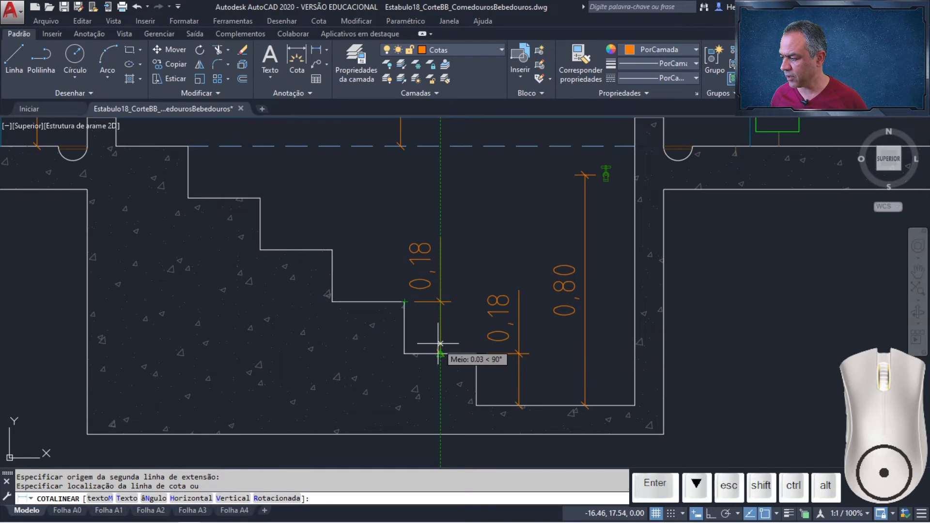
{"action": "left_click", "coordinate": [439, 344]}
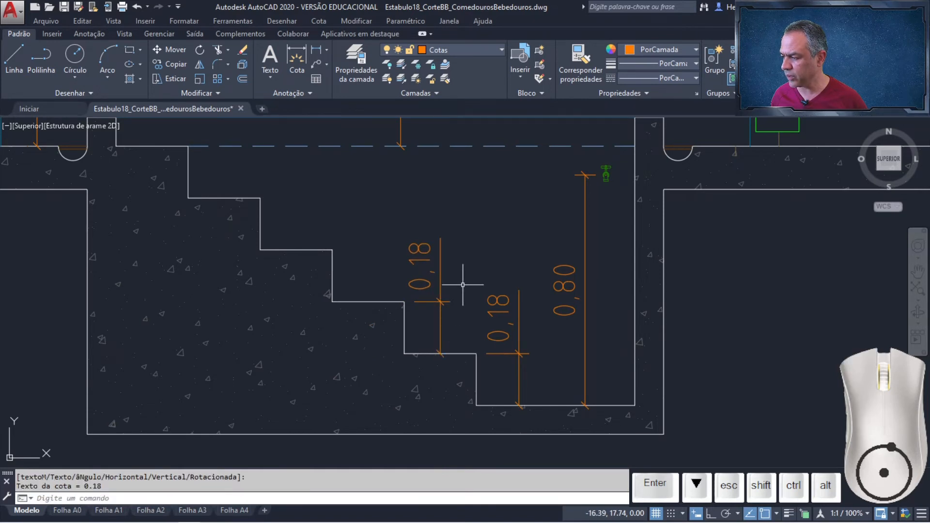
Step: Dimension the third riser's height from the bottom, placing the dimension line through the midpoint of the second tread
{"action": "left_click", "coordinate": [318, 51]}
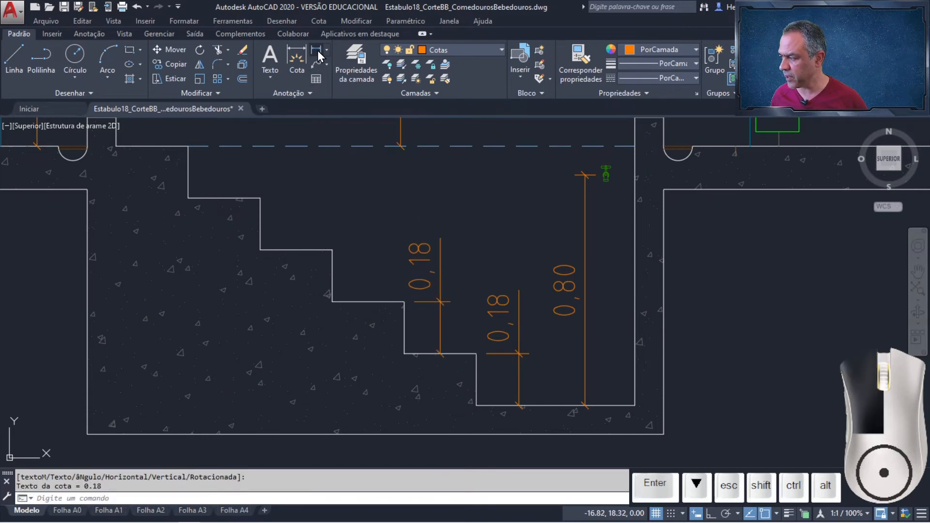
{"action": "key", "text": "Escape"}
{"action": "left_click", "coordinate": [315, 58]}
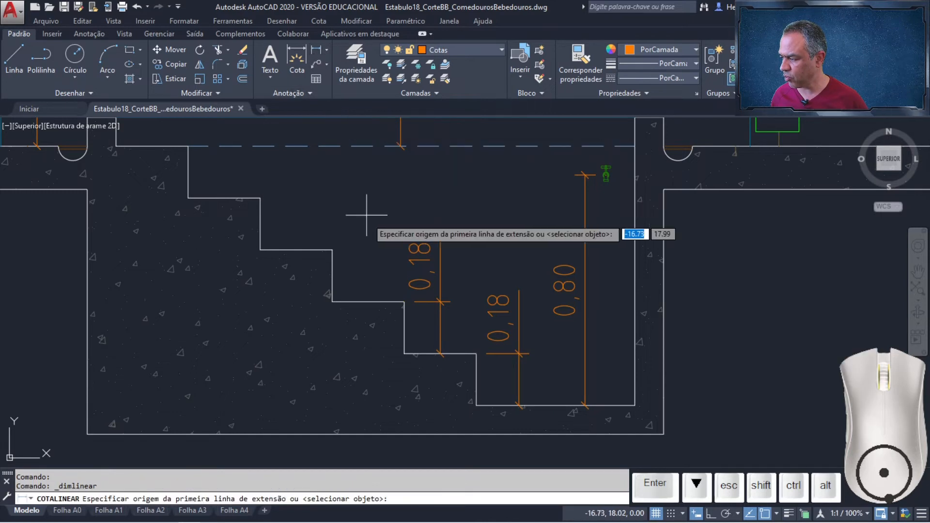
{"action": "left_click", "coordinate": [369, 303]}
{"action": "left_click", "coordinate": [332, 250]}
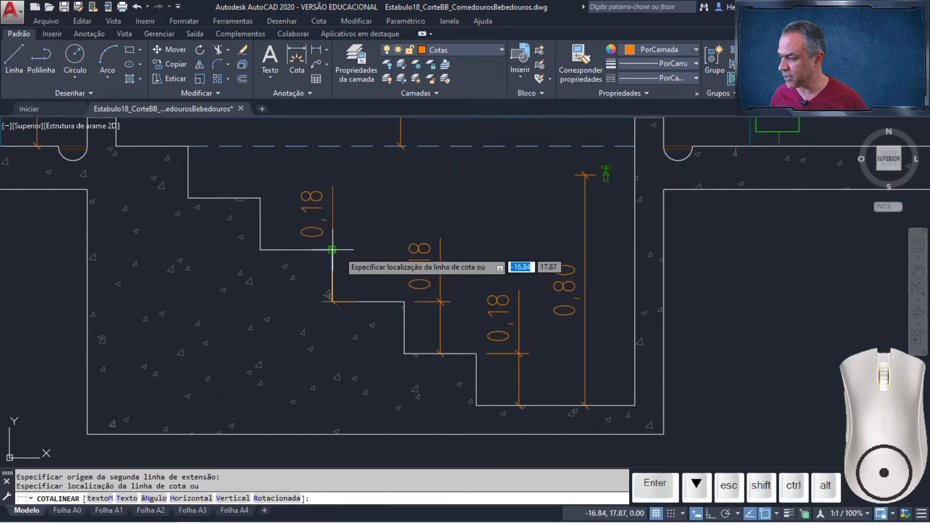
{"action": "left_click", "coordinate": [368, 303]}
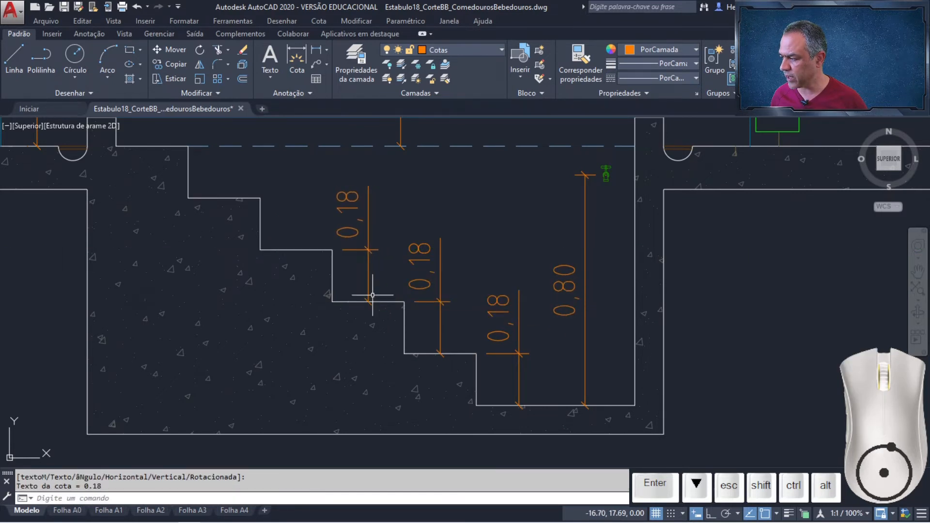
Step: Dimension the fourth riser's height from the bottom, placing the dimension line through the midpoint of the third tread
{"action": "left_click", "coordinate": [315, 52]}
{"action": "left_click", "coordinate": [261, 198]}
{"action": "left_click", "coordinate": [296, 250]}
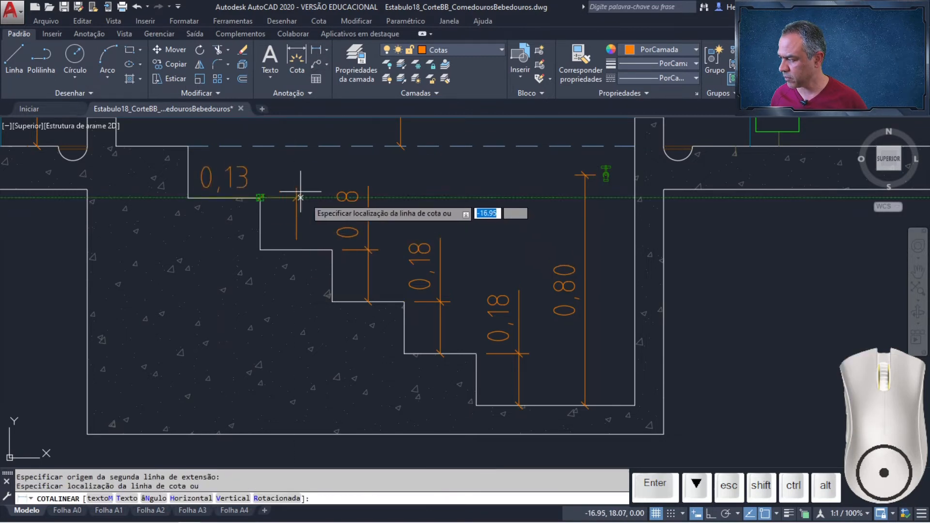
{"action": "left_click", "coordinate": [296, 248]}
Step: Dimension the topmost riser's height, from the midpoint of the fourth tread up to the edge of the top landing
{"action": "key", "text": "Return"}
{"action": "left_click", "coordinate": [224, 197]}
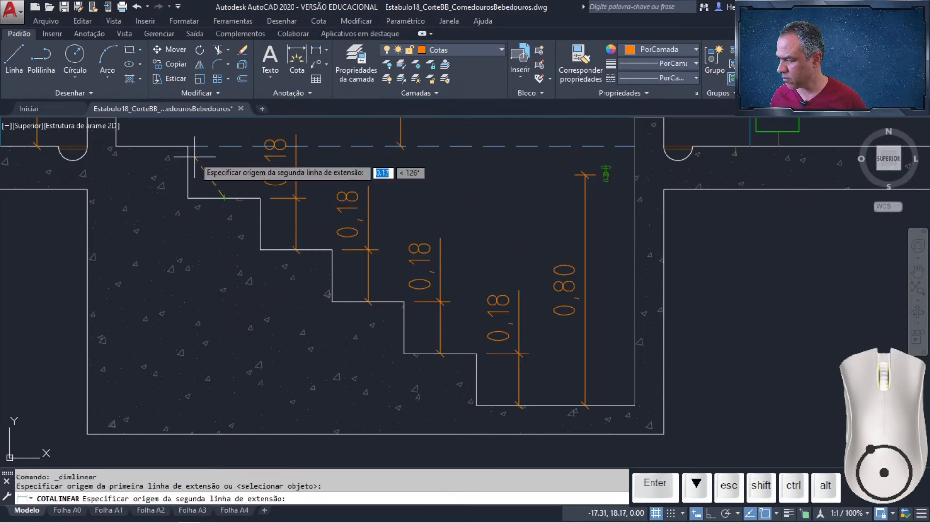
{"action": "left_click", "coordinate": [188, 146]}
{"action": "left_click", "coordinate": [225, 186]}
Step: Stretch the topmost riser dimension's upper extension origin onto its dimension line at landing level
{"action": "middle_click_drag", "start_coordinate": [225, 167], "coordinate": [293, 322]}
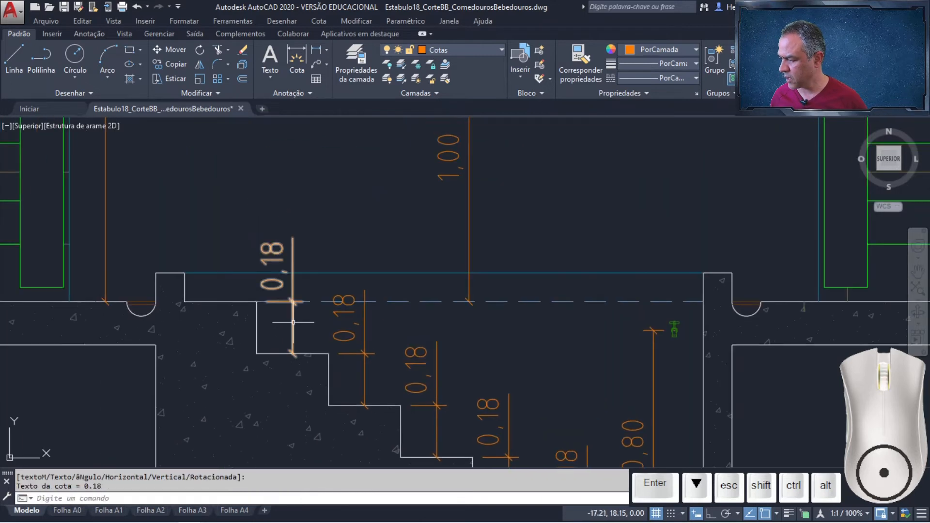
{"action": "left_click", "coordinate": [293, 322]}
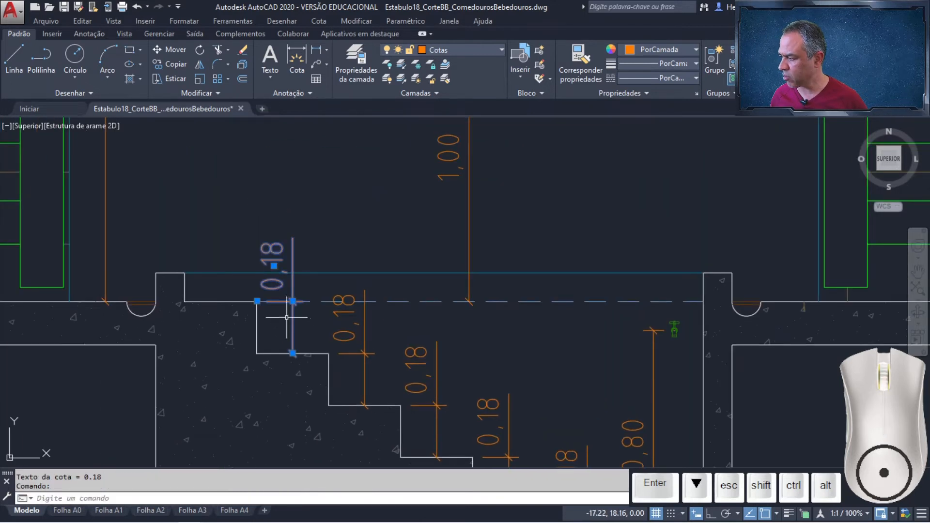
{"action": "left_click", "coordinate": [258, 301]}
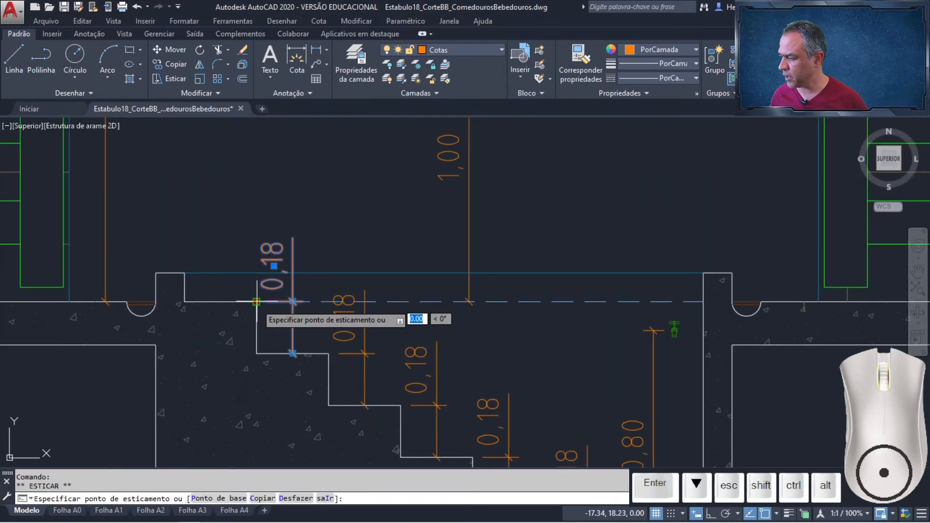
{"action": "left_click", "coordinate": [293, 302]}
{"action": "key", "text": "Escape"}
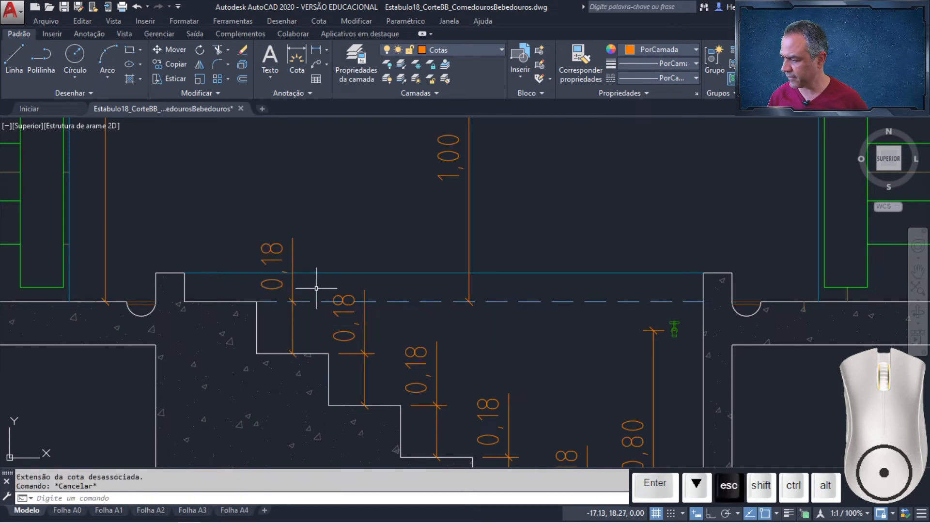
Step: Dimension the curb's height from the midpoint of the top landing to the curb's inner top corner, with the dimension line through that midpoint
{"action": "left_click", "coordinate": [318, 50]}
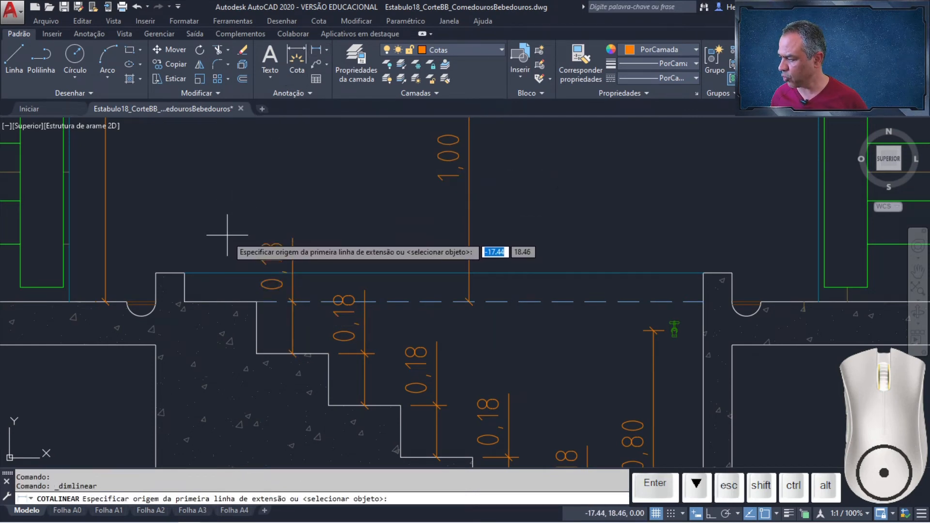
{"action": "left_click", "coordinate": [221, 301]}
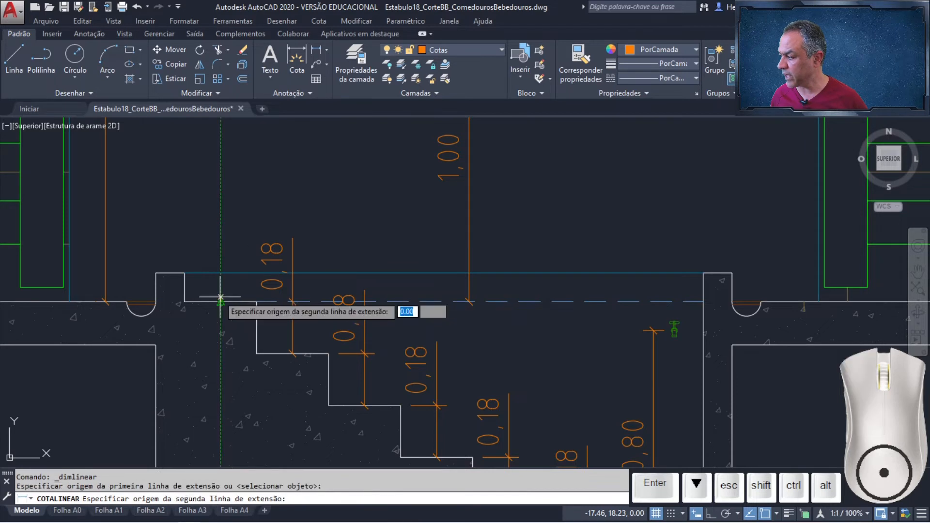
{"action": "left_click", "coordinate": [184, 273]}
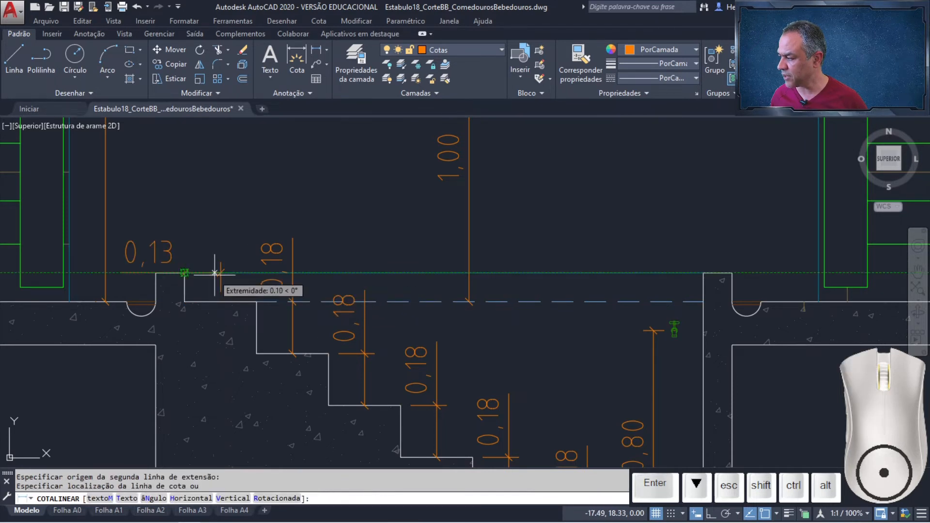
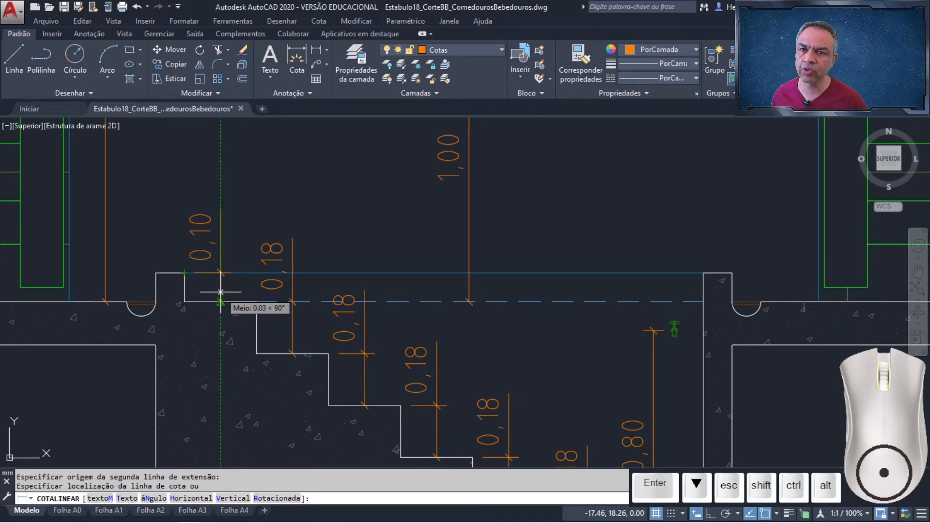
{"action": "left_click", "coordinate": [220, 292]}
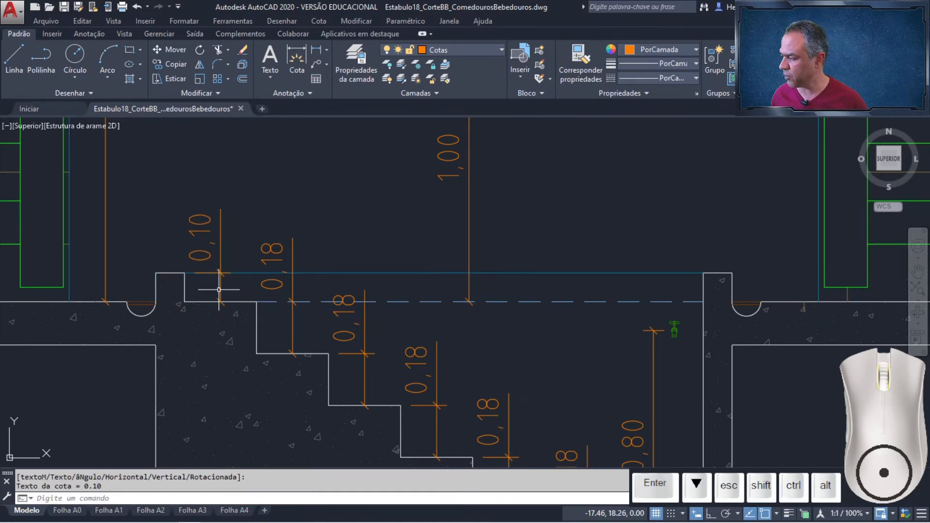
Step: Stretch the curb dimension's upper extension origin from the curb corner onto its own dimension line
{"action": "left_click", "coordinate": [205, 273]}
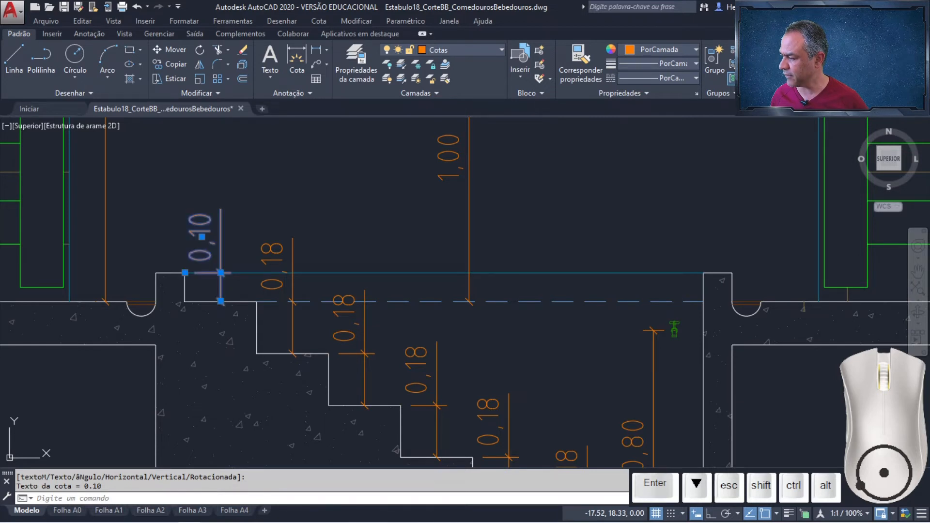
{"action": "left_click", "coordinate": [185, 273]}
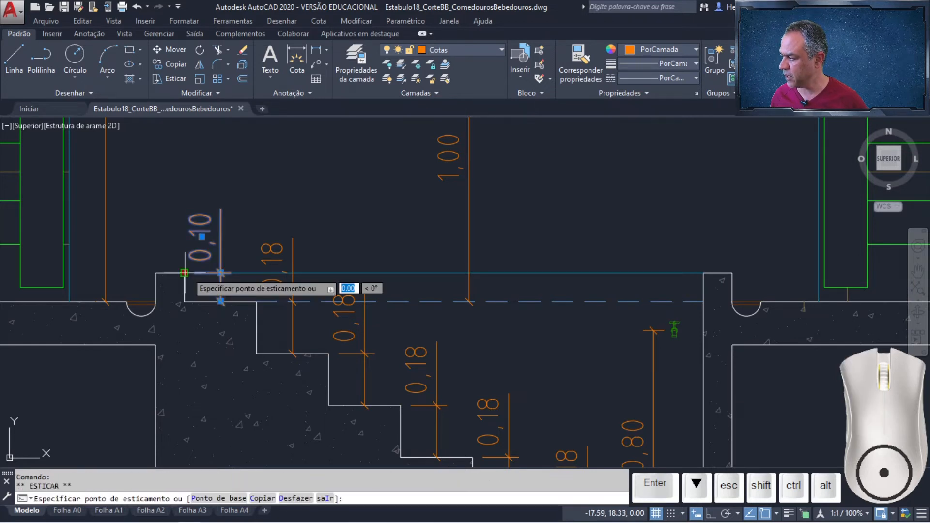
{"action": "left_click", "coordinate": [221, 273]}
{"action": "key", "text": "Escape"}
Step: Add a diameter dimension to the semicircular gutter beside the curb, placing its text above the gutter
{"action": "scroll", "coordinate": [405, 240], "scroll_direction": "down", "scroll_amount": 2}
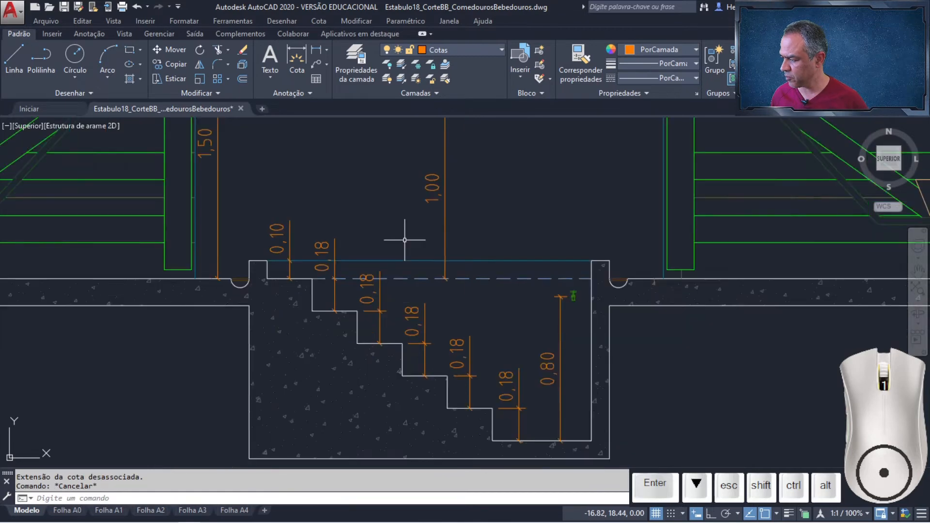
{"action": "scroll", "coordinate": [405, 239], "scroll_direction": "down", "scroll_amount": 2}
{"action": "scroll", "coordinate": [382, 255], "scroll_direction": "up", "scroll_amount": 6}
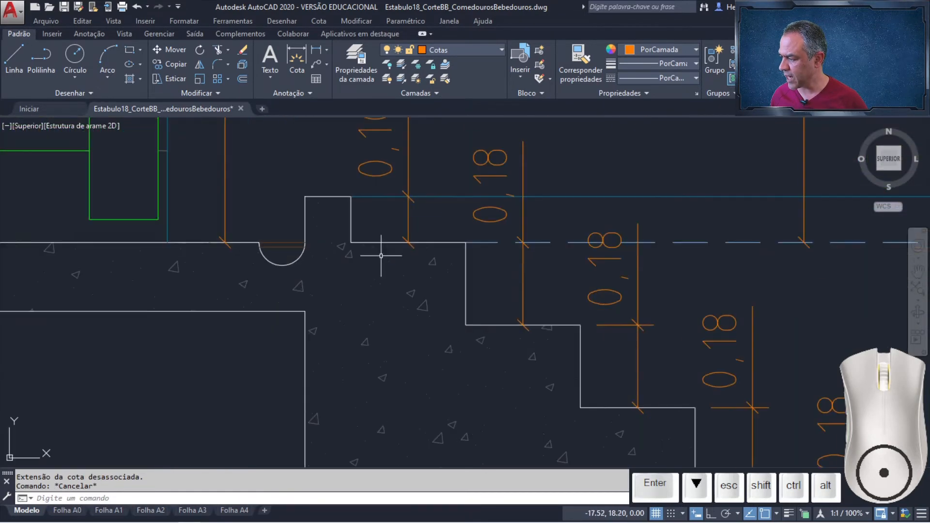
{"action": "middle_click_drag", "start_coordinate": [381, 255], "coordinate": [381, 334]}
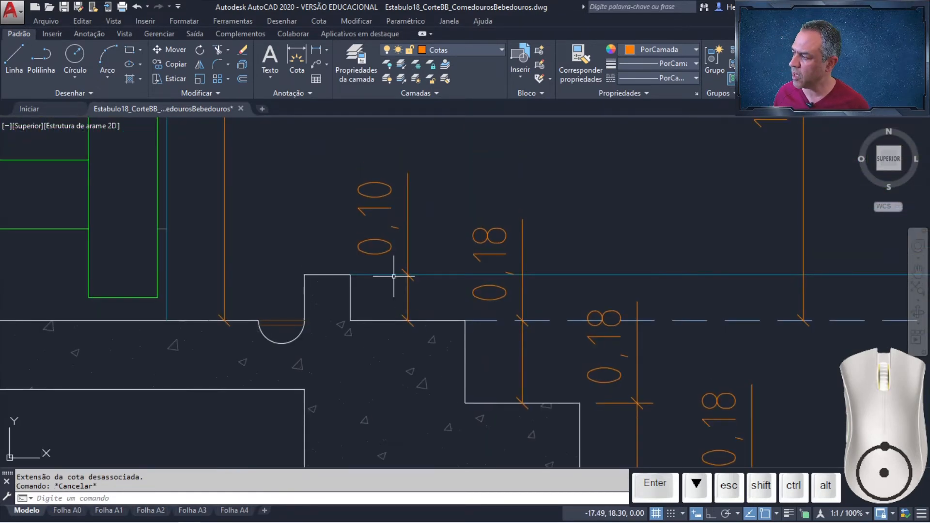
{"action": "left_click", "coordinate": [327, 48]}
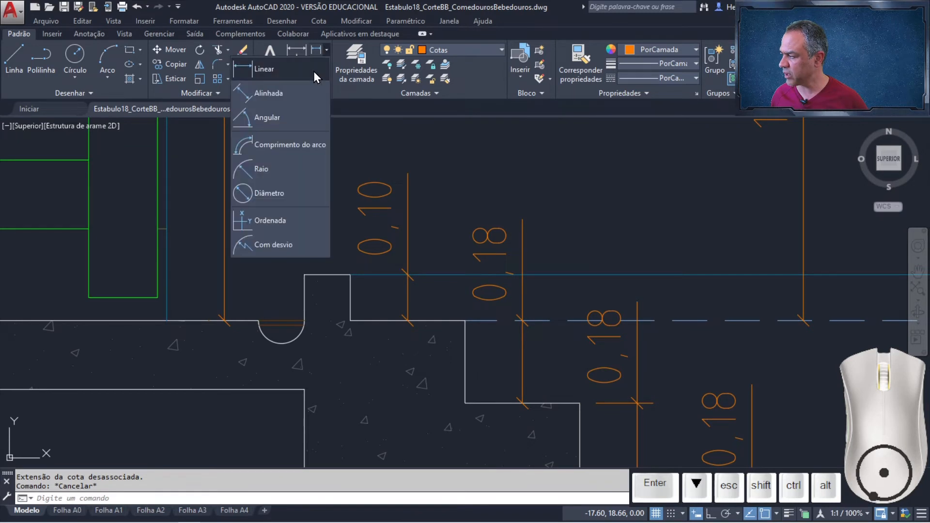
{"action": "left_click", "coordinate": [283, 196]}
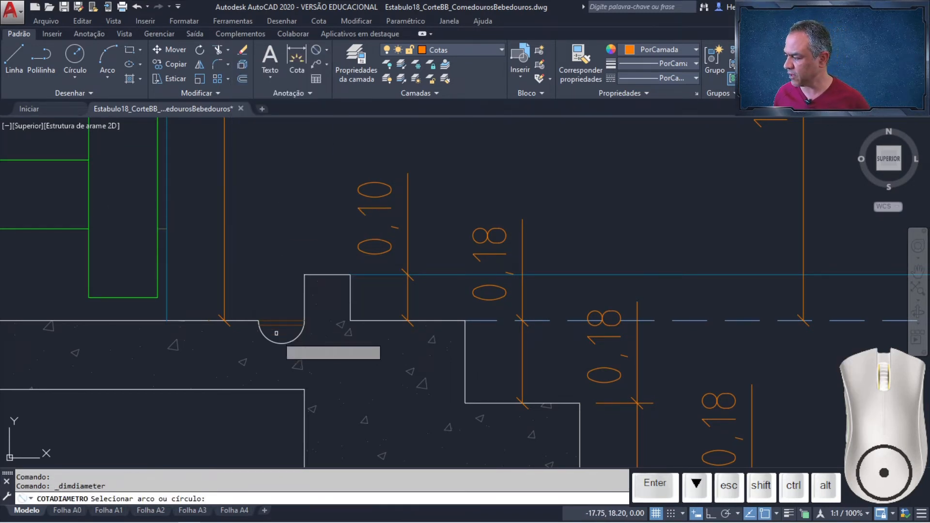
{"action": "left_click", "coordinate": [280, 342]}
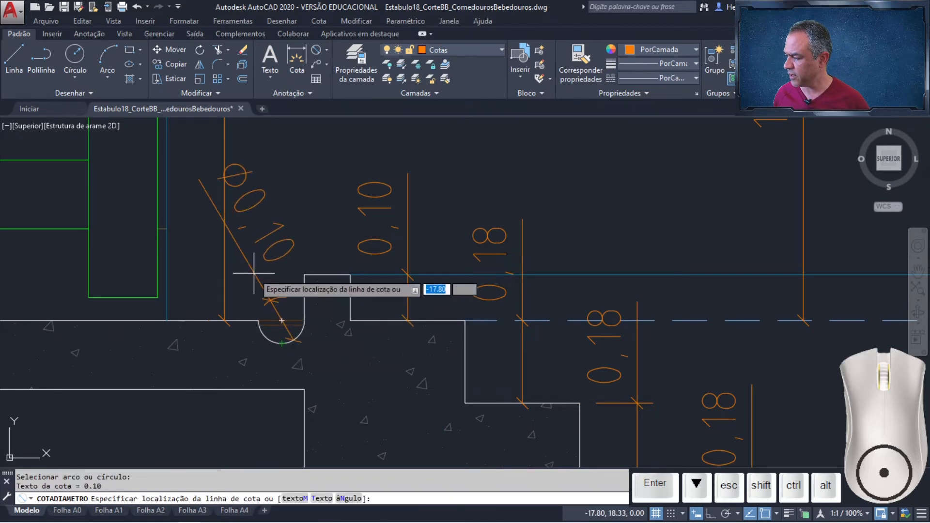
{"action": "left_click", "coordinate": [301, 250]}
Step: Mirror the gutter's diameter dimension across a vertical axis through the midpoint of the pit's top line, keeping the original
{"action": "scroll", "coordinate": [302, 250], "scroll_direction": "down", "scroll_amount": 3}
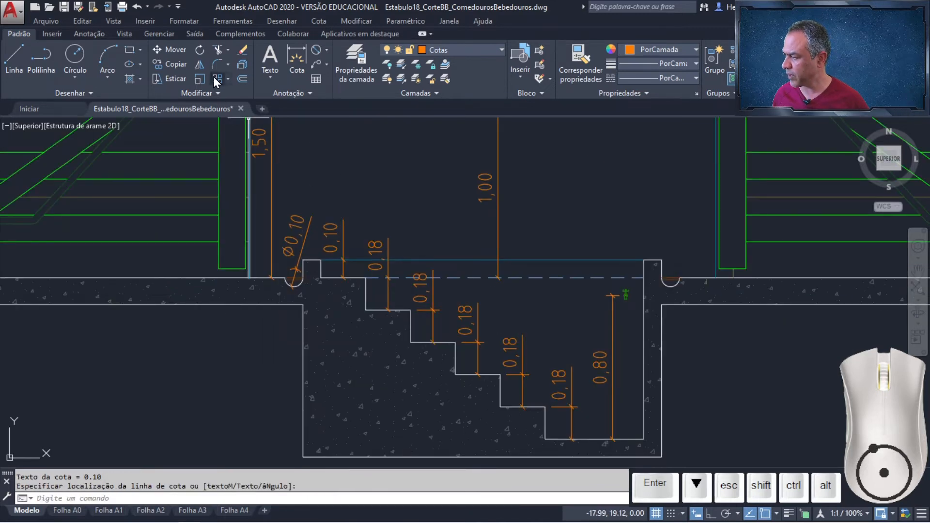
{"action": "left_click", "coordinate": [200, 66]}
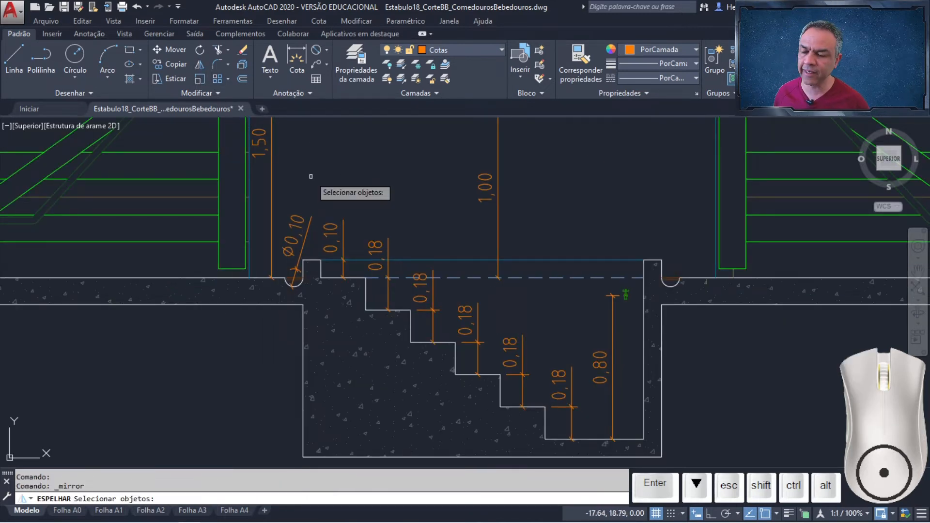
{"action": "left_click", "coordinate": [304, 234]}
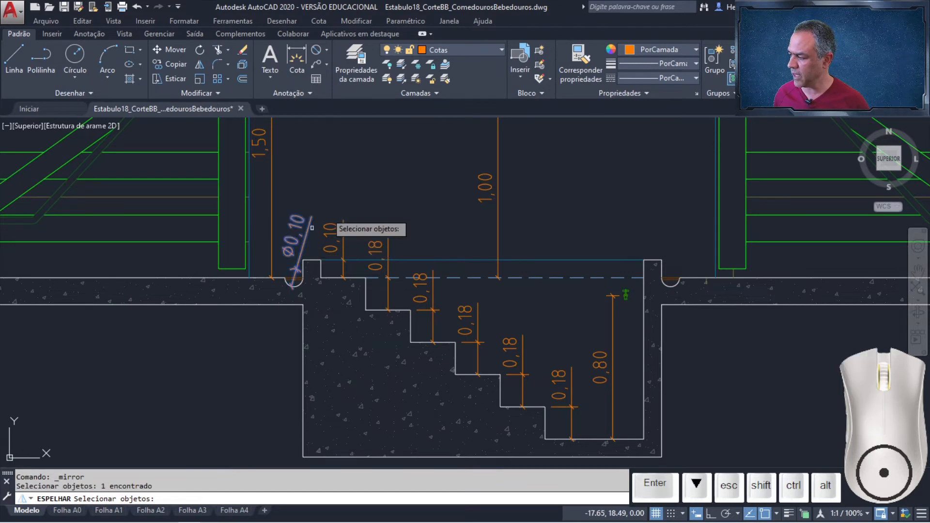
{"action": "key", "text": "Return"}
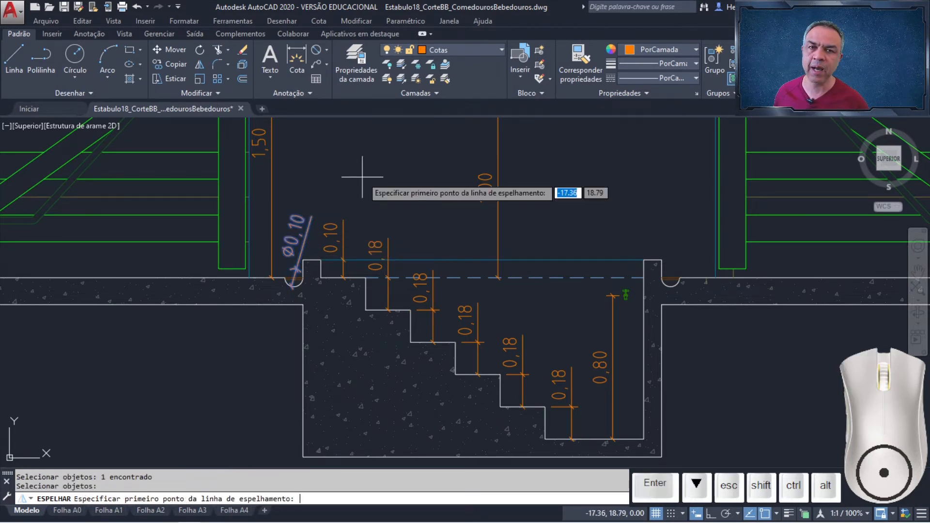
{"action": "left_click", "coordinate": [481, 260]}
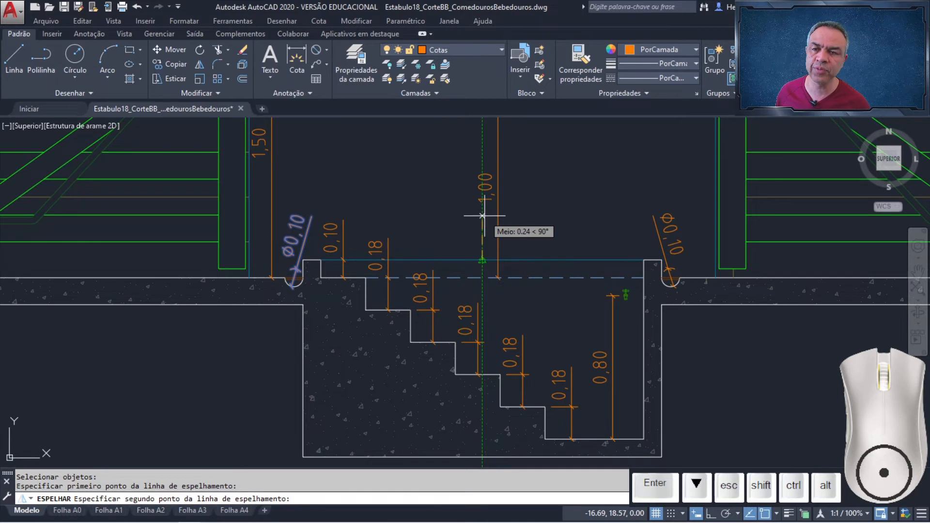
{"action": "left_click", "coordinate": [482, 216]}
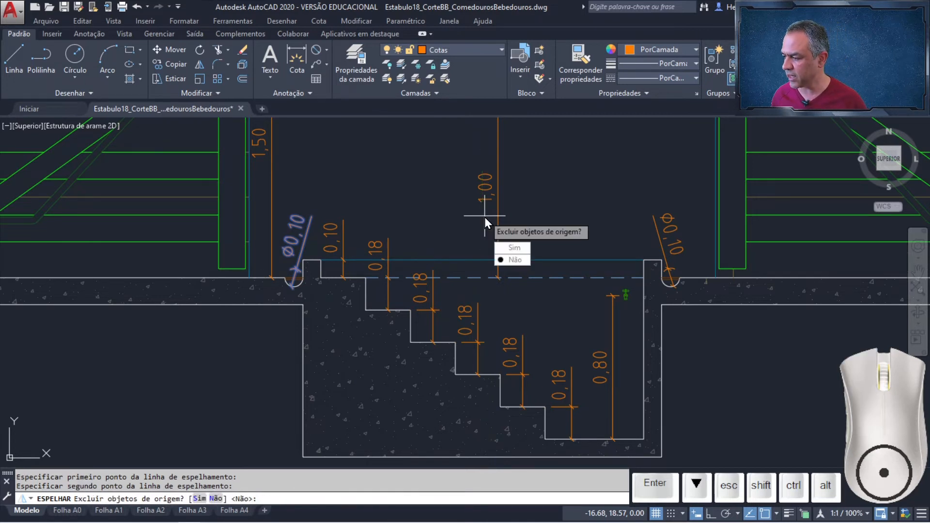
{"action": "left_click", "coordinate": [521, 259]}
Step: On layer Alvenaria em projeção, draw a horizontal line across the recessed basin at the adjacent lower floor level, ending perpendicular to the opposite wall
{"action": "scroll", "coordinate": [559, 199], "scroll_direction": "down", "scroll_amount": 3}
{"action": "middle_click_drag", "start_coordinate": [770, 235], "coordinate": [455, 283]}
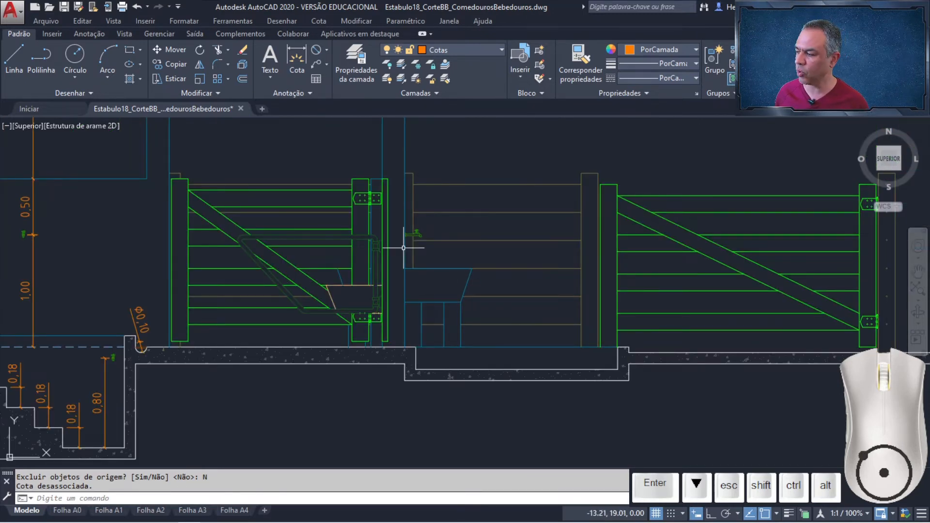
{"action": "scroll", "coordinate": [495, 371], "scroll_direction": "up", "scroll_amount": 4}
{"action": "mouse_move", "coordinate": [478, 354]}
{"action": "middle_mouse_down"}
{"action": "mouse_move", "coordinate": [320, 324]}
{"action": "mouse_move", "coordinate": [270, 328]}
{"action": "middle_mouse_up"}
{"action": "scroll", "coordinate": [463, 312], "scroll_direction": "down", "scroll_amount": 2}
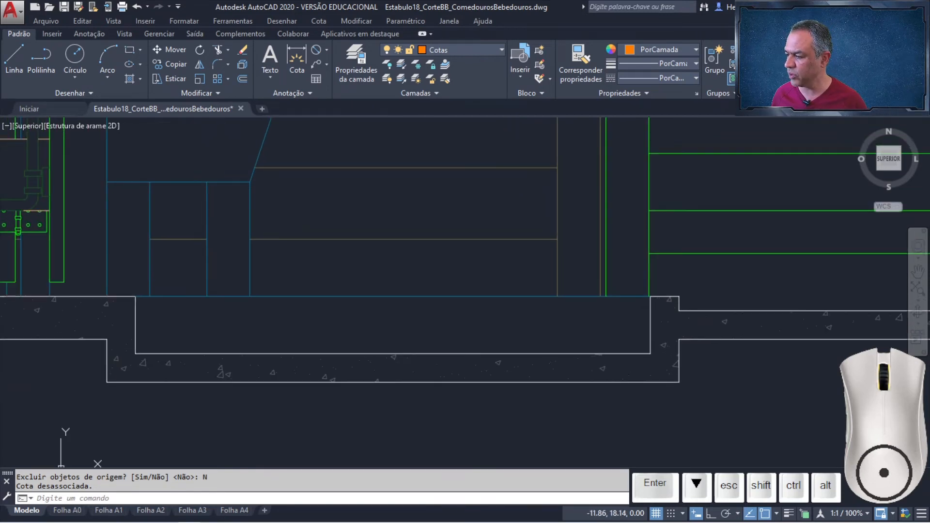
{"action": "middle_click_drag", "start_coordinate": [463, 312], "coordinate": [515, 323]}
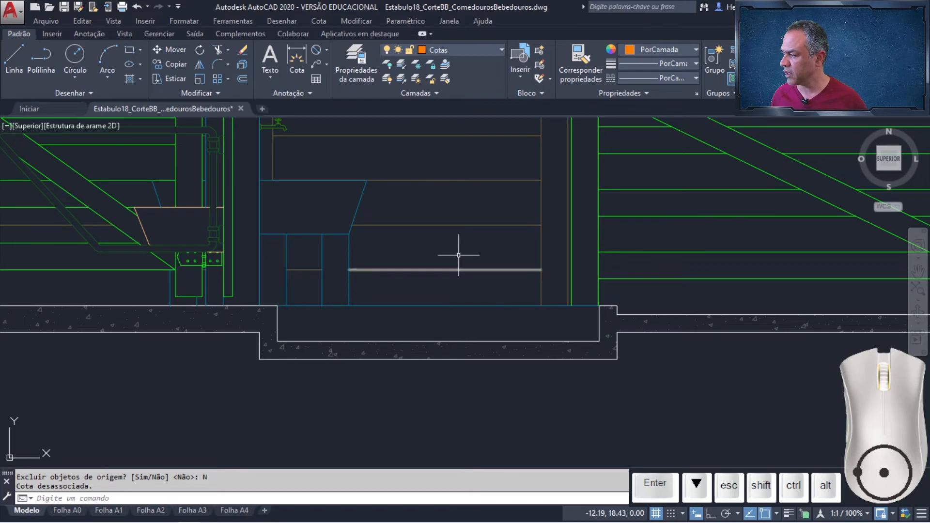
{"action": "left_click", "coordinate": [477, 54]}
{"action": "scroll", "coordinate": [444, 124], "scroll_direction": "up", "scroll_amount": 4}
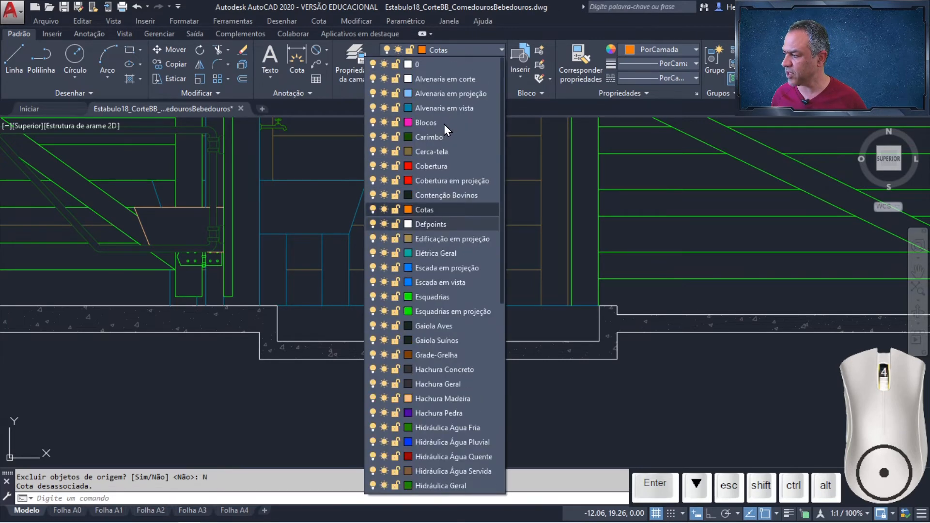
{"action": "left_click", "coordinate": [444, 96]}
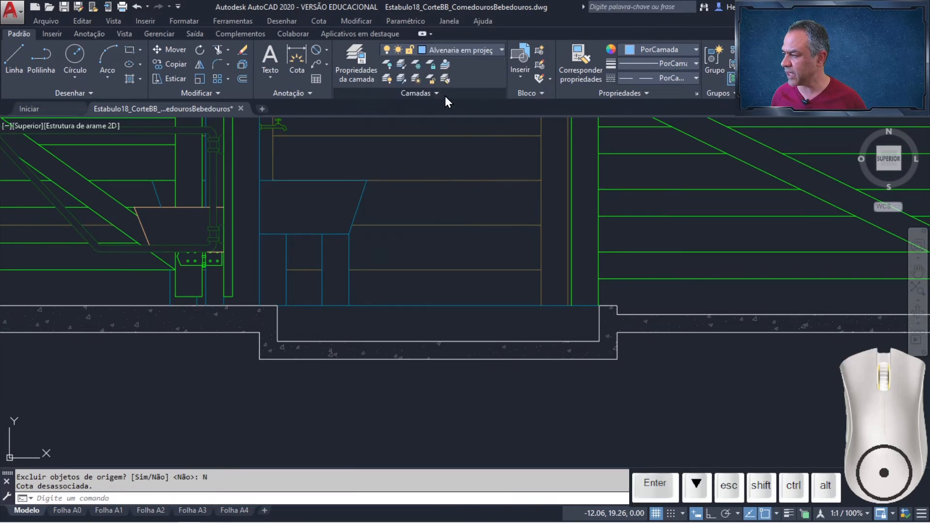
{"action": "left_click", "coordinate": [10, 58]}
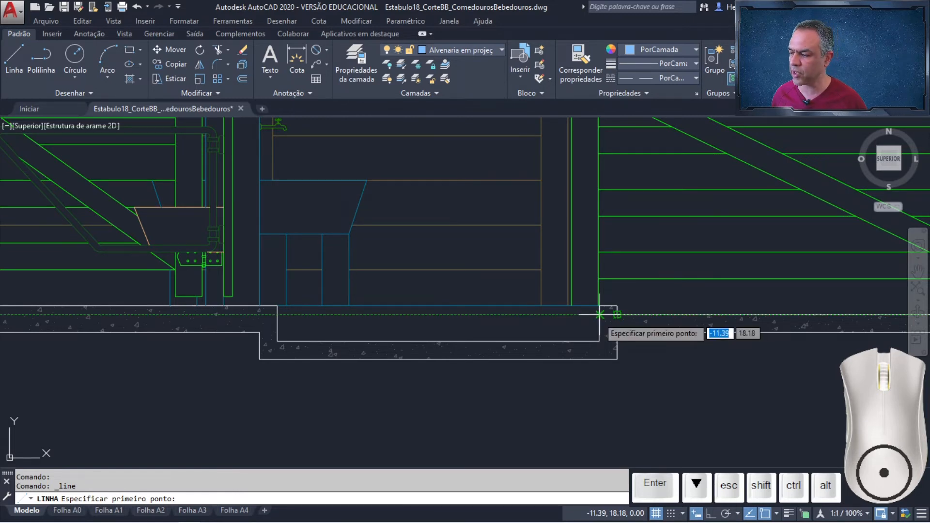
{"action": "left_click", "coordinate": [600, 314]}
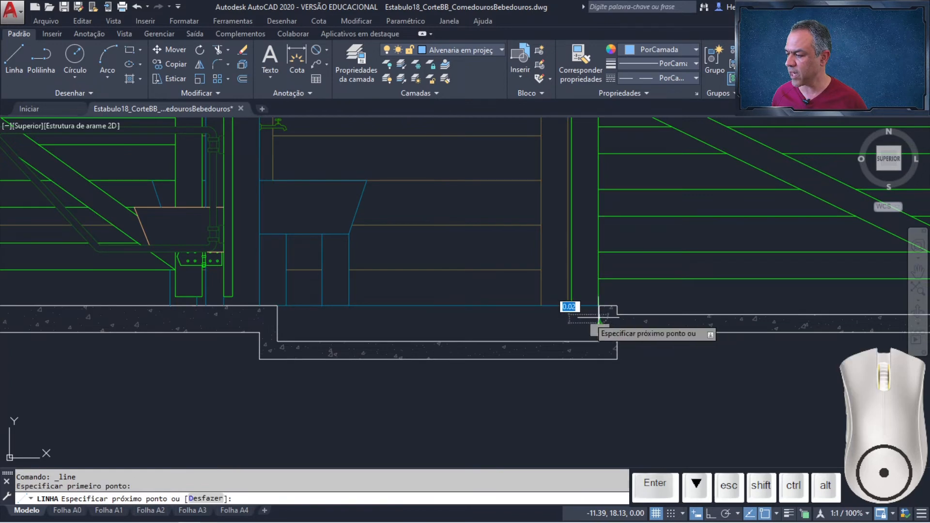
{"action": "right_click", "coordinate": [394, 320], "text": "ctrl"}
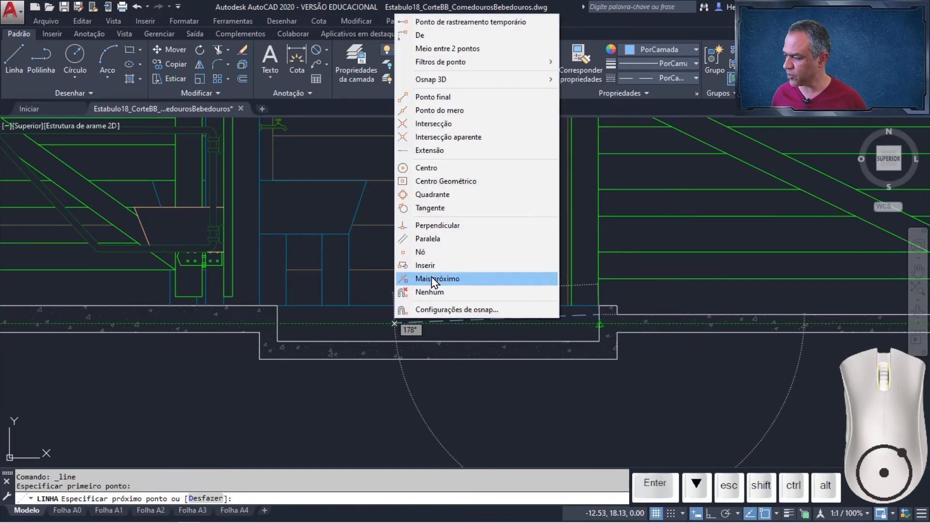
{"action": "left_click", "coordinate": [438, 226]}
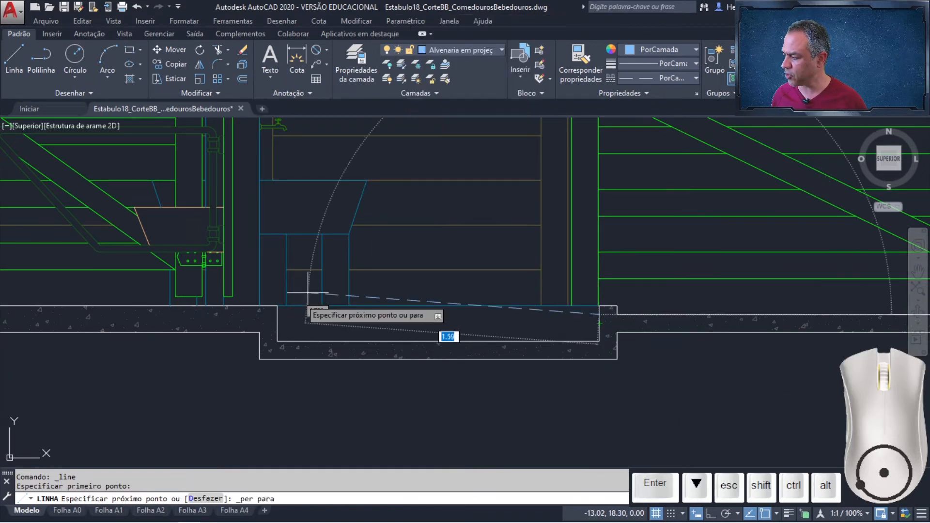
{"action": "left_click", "coordinate": [278, 315]}
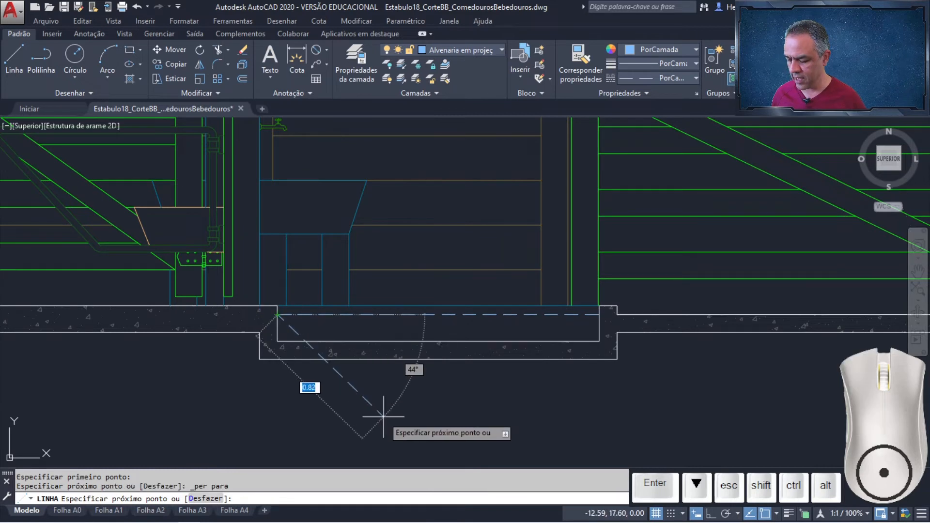
{"action": "key", "text": "Return"}
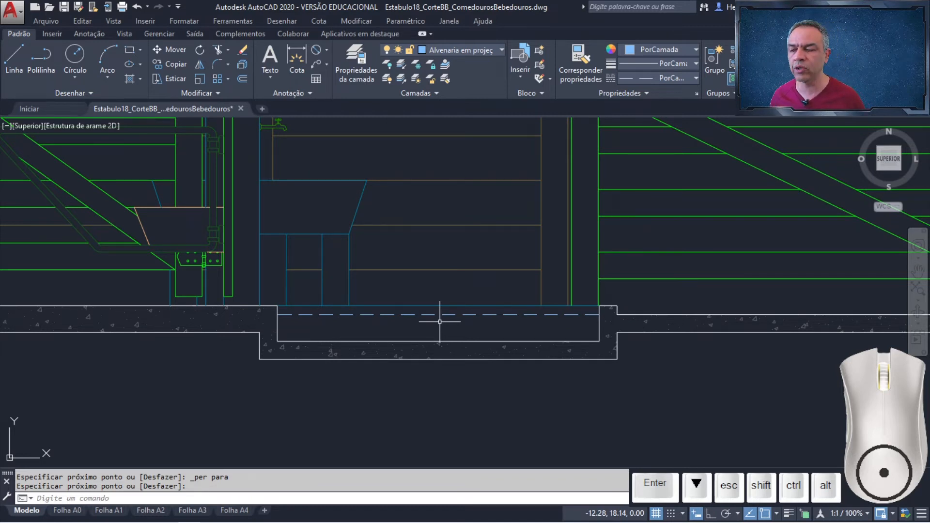
Step: On layer Cotas, add a vertical linear dimension from the trough's upper outer corner to the dashed floor line, placed just beside the trough
{"action": "left_click", "coordinate": [501, 46]}
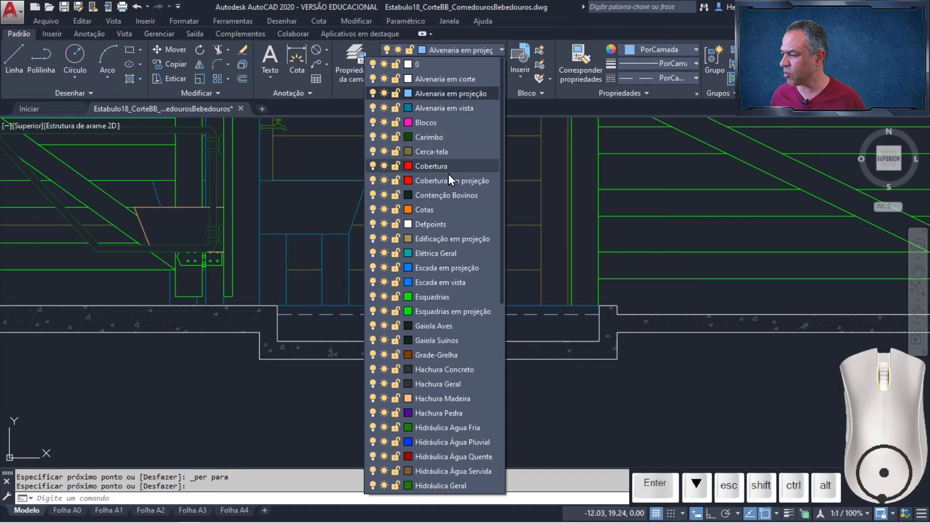
{"action": "left_click", "coordinate": [438, 209]}
{"action": "left_click", "coordinate": [327, 51]}
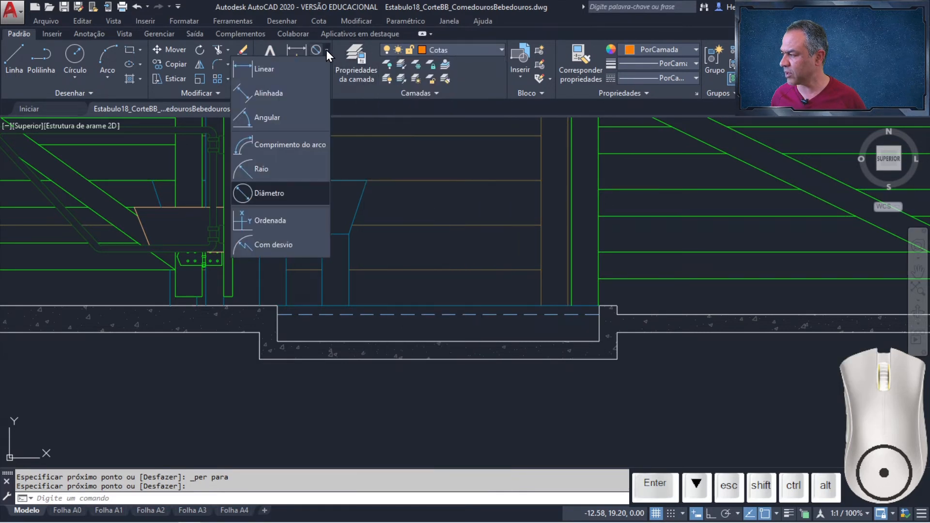
{"action": "left_click", "coordinate": [294, 68]}
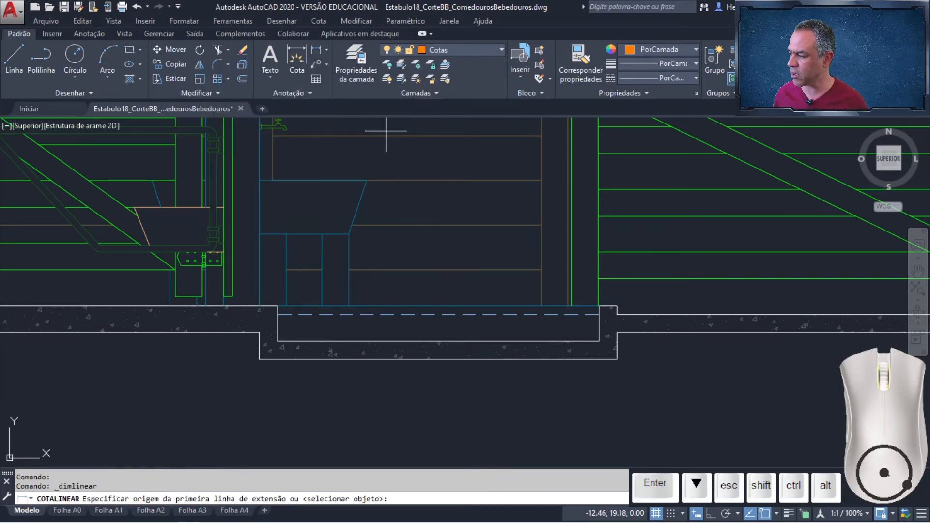
{"action": "left_click", "coordinate": [369, 183]}
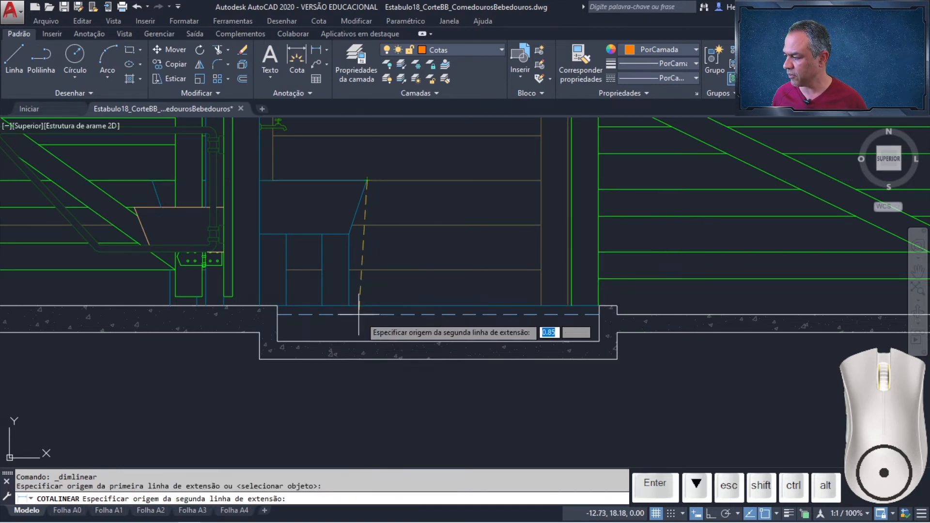
{"action": "left_click", "coordinate": [434, 318]}
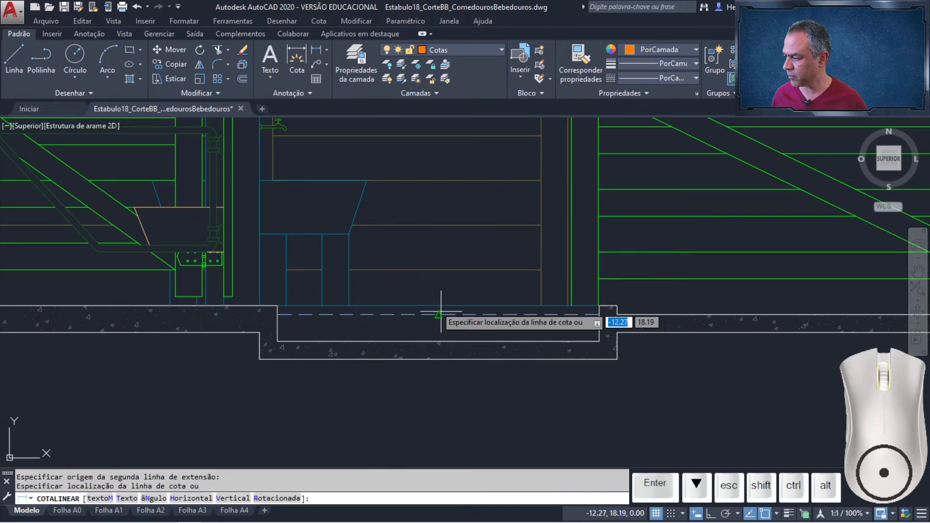
{"action": "left_click", "coordinate": [380, 233]}
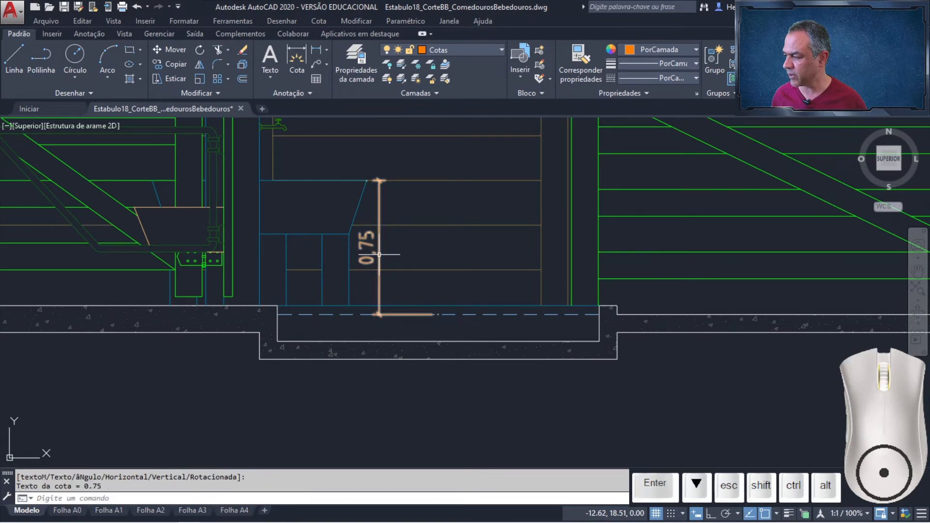
Step: Stretch the trough height dimension's lower extension origin along the dashed floor line onto its own dimension line
{"action": "left_click", "coordinate": [379, 254]}
{"action": "left_click", "coordinate": [438, 315]}
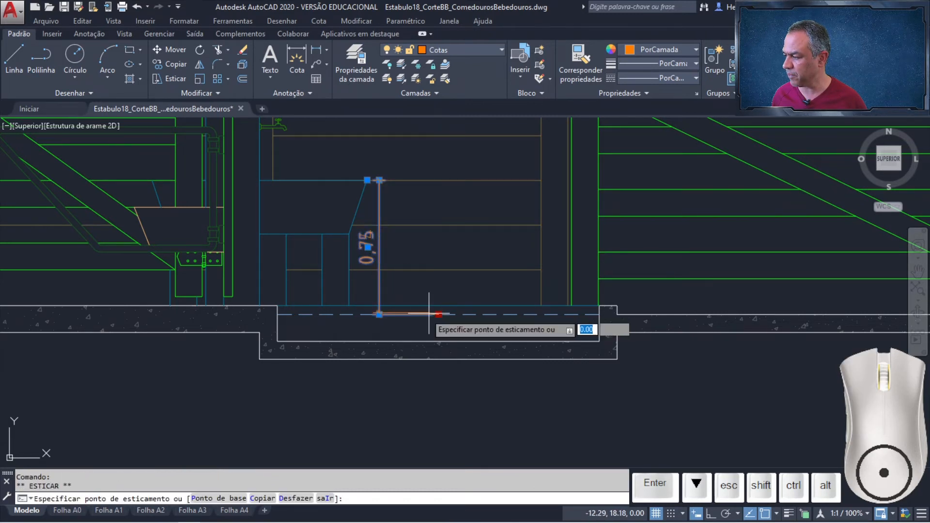
{"action": "left_click", "coordinate": [379, 314]}
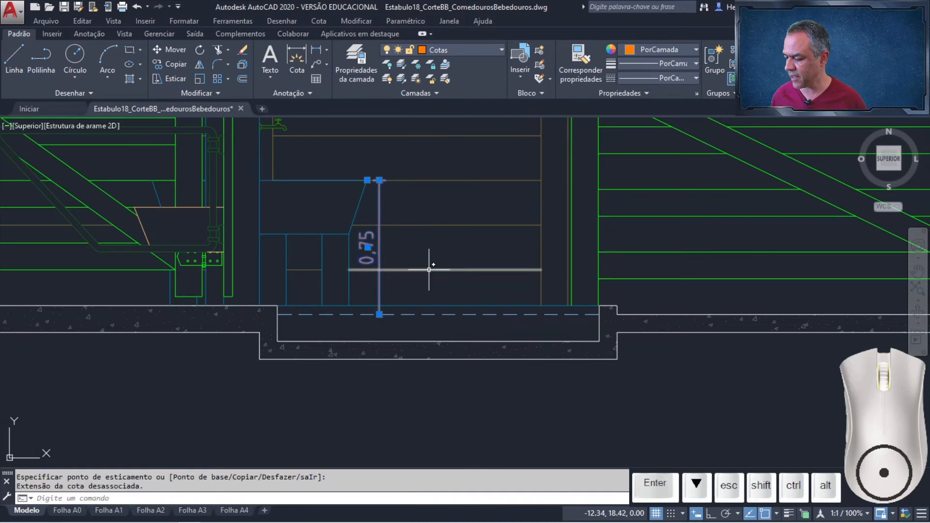
{"action": "key", "text": "Escape"}
Step: Add a vertical linear dimension from the faucet's centre height at its spout to the dashed floor line, placed outside the trough dimension
{"action": "left_click", "coordinate": [315, 54]}
{"action": "scroll", "coordinate": [328, 155], "scroll_direction": "up", "scroll_amount": 5}
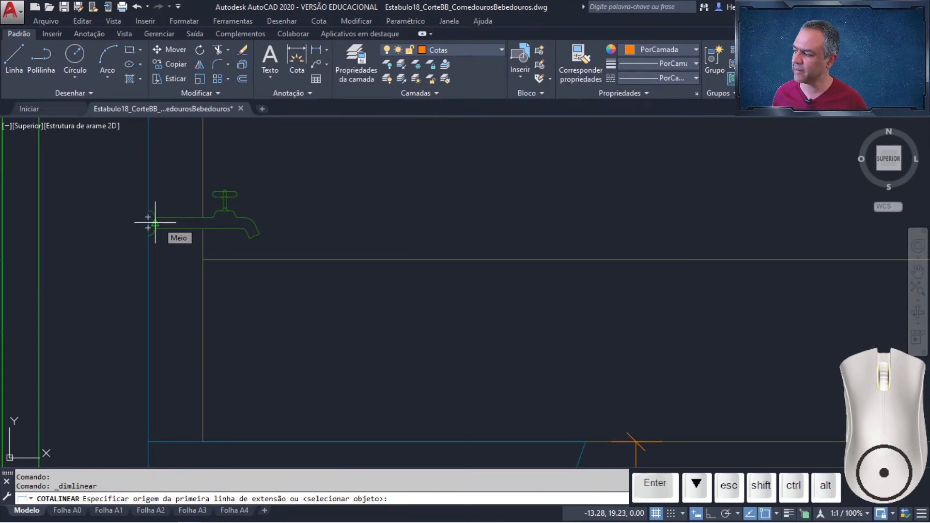
{"action": "left_click", "coordinate": [261, 222]}
{"action": "scroll", "coordinate": [379, 283], "scroll_direction": "down", "scroll_amount": 2}
{"action": "middle_click_drag", "start_coordinate": [474, 412], "coordinate": [474, 145]}
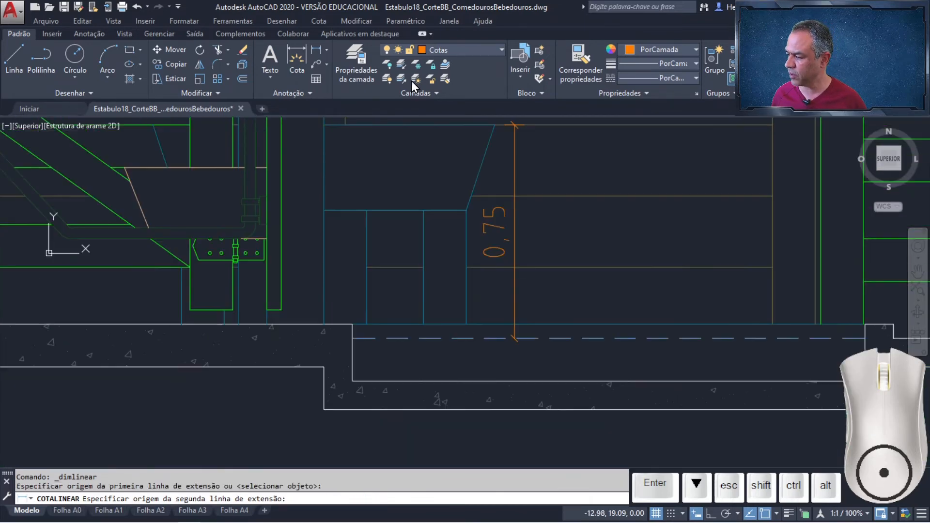
{"action": "left_click", "coordinate": [353, 338]}
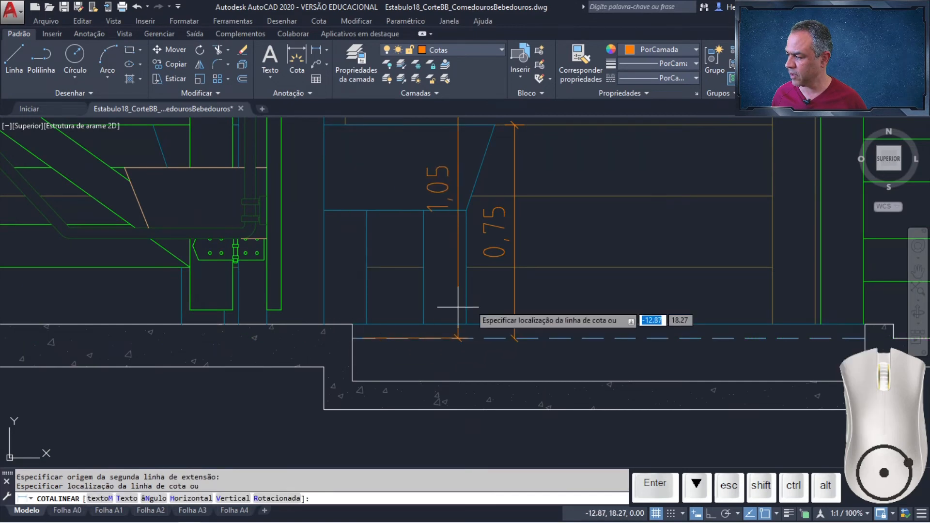
{"action": "middle_click_drag", "start_coordinate": [556, 285], "coordinate": [375, 316]}
{"action": "scroll", "coordinate": [384, 310], "scroll_direction": "down", "scroll_amount": 2}
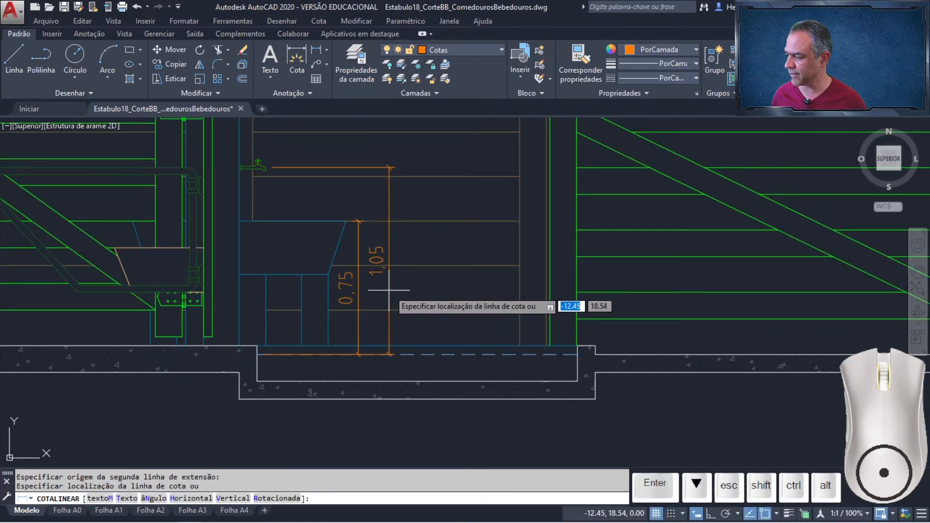
{"action": "left_click", "coordinate": [388, 290]}
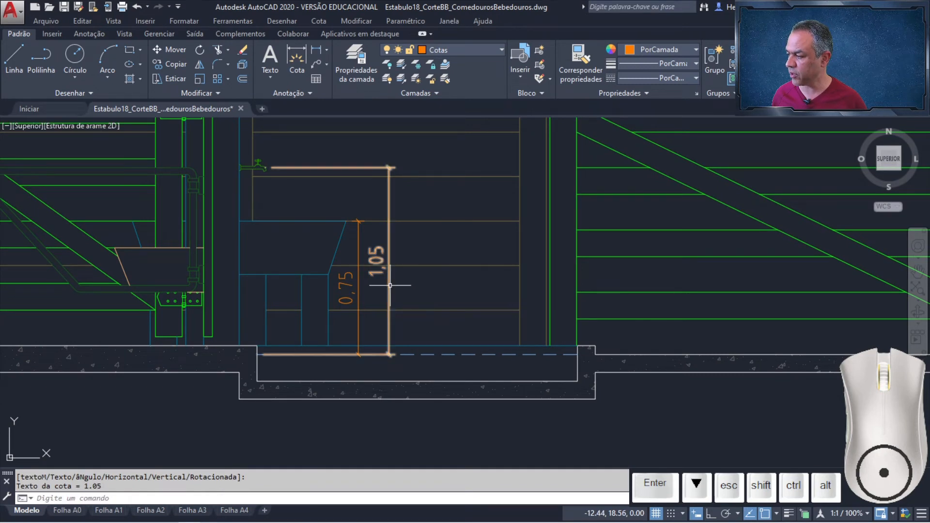
Step: Stretch the faucet height dimension's lower extension origin from the basin wall onto its own dimension line
{"action": "left_click", "coordinate": [389, 288]}
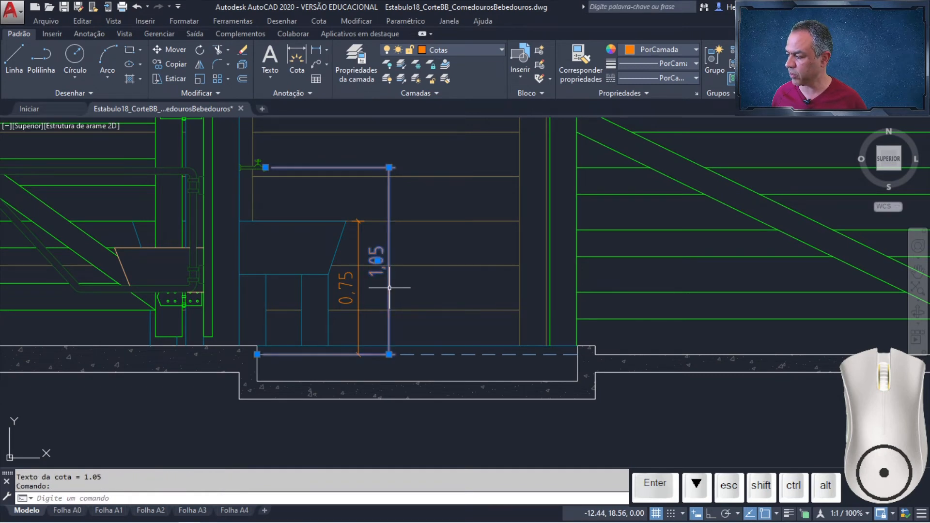
{"action": "left_click", "coordinate": [258, 355]}
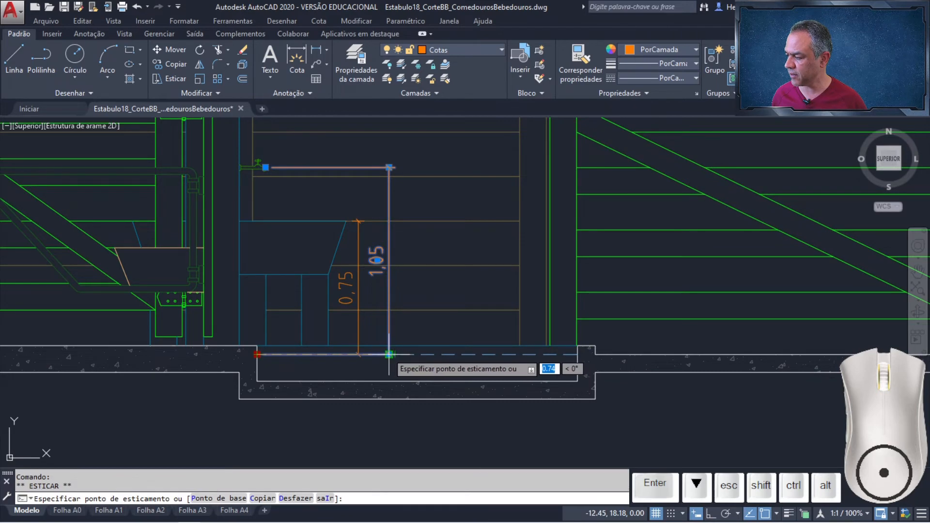
{"action": "left_click", "coordinate": [390, 354]}
{"action": "key", "text": "Escape"}
Step: Add a diameter dimension to the semicircular gutter under the outer gate's hinge side, placing its text below the slab
{"action": "scroll", "coordinate": [476, 297], "scroll_direction": "down", "scroll_amount": 2}
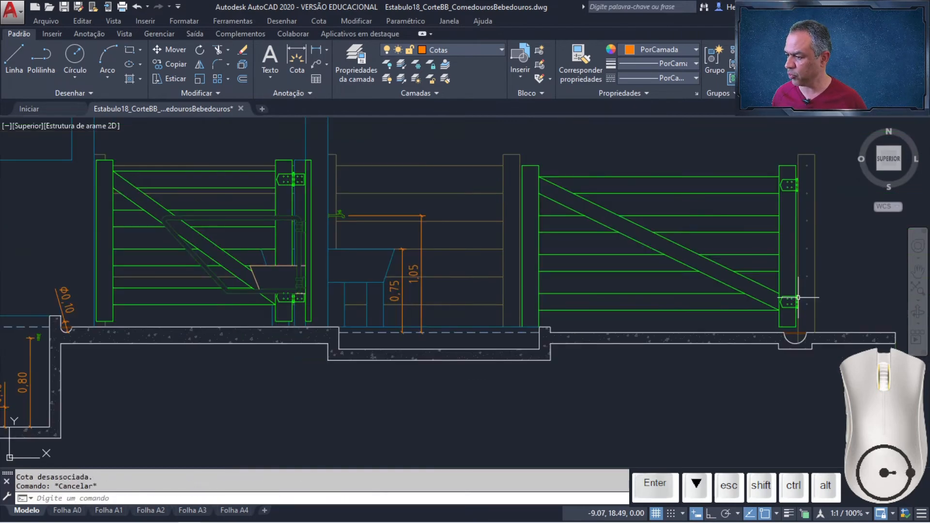
{"action": "scroll", "coordinate": [798, 297], "scroll_direction": "up", "scroll_amount": 5}
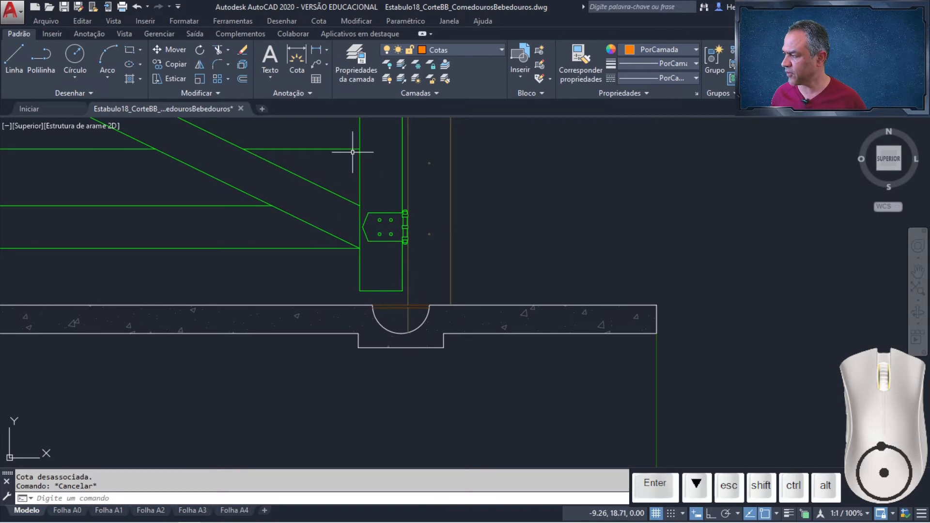
{"action": "left_click", "coordinate": [327, 50]}
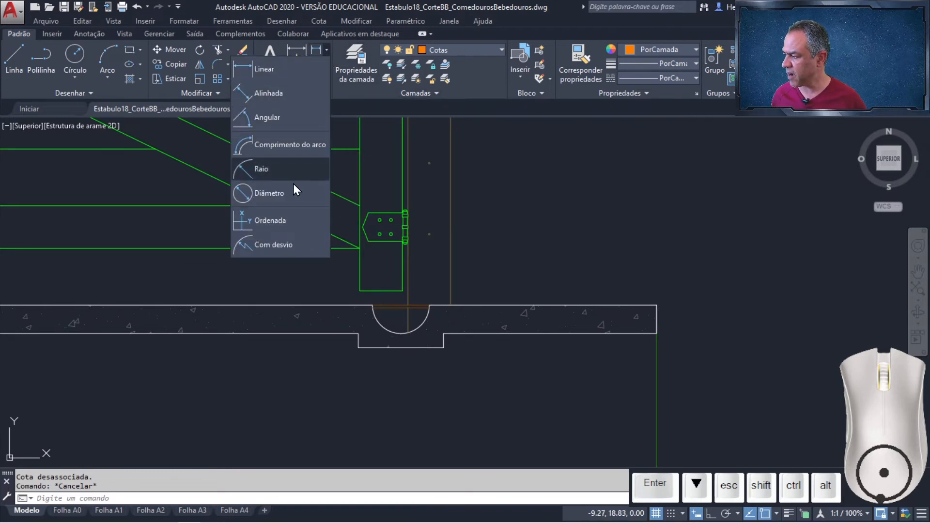
{"action": "left_click", "coordinate": [292, 199]}
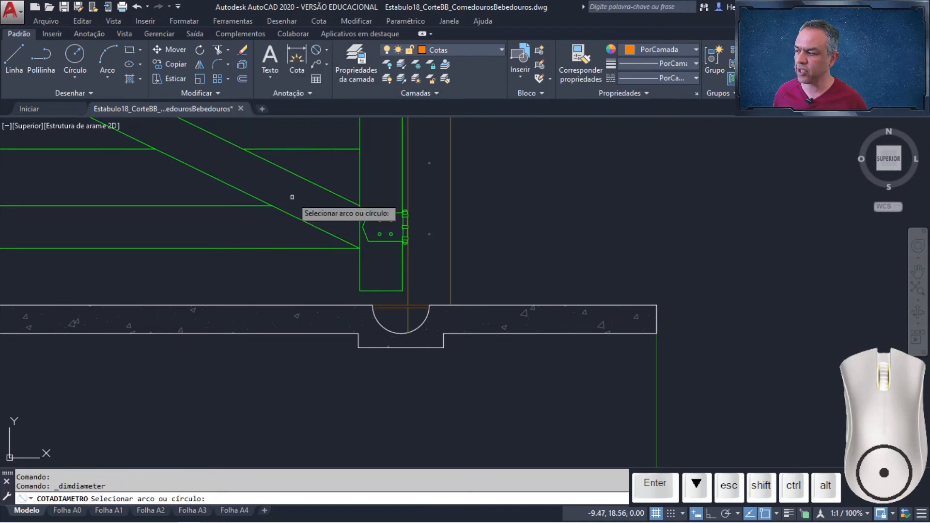
{"action": "left_click", "coordinate": [382, 325]}
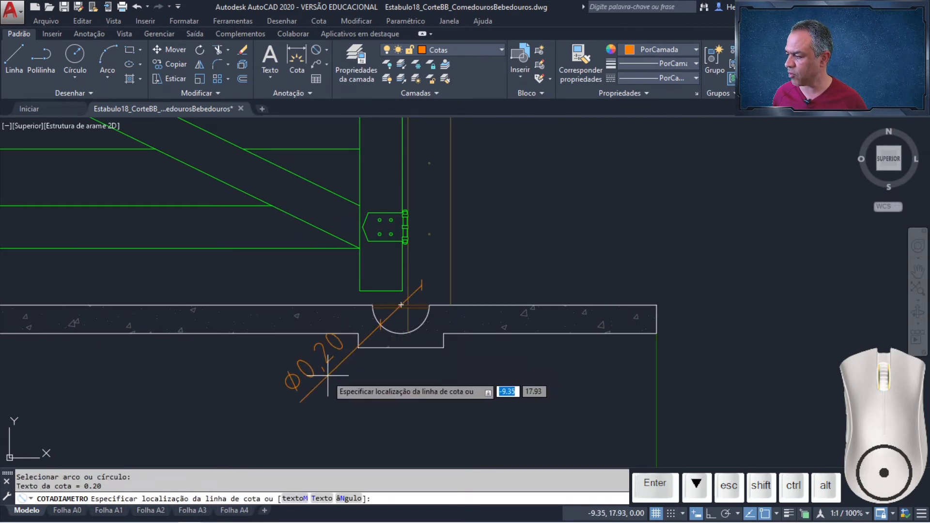
{"action": "left_click", "coordinate": [348, 391]}
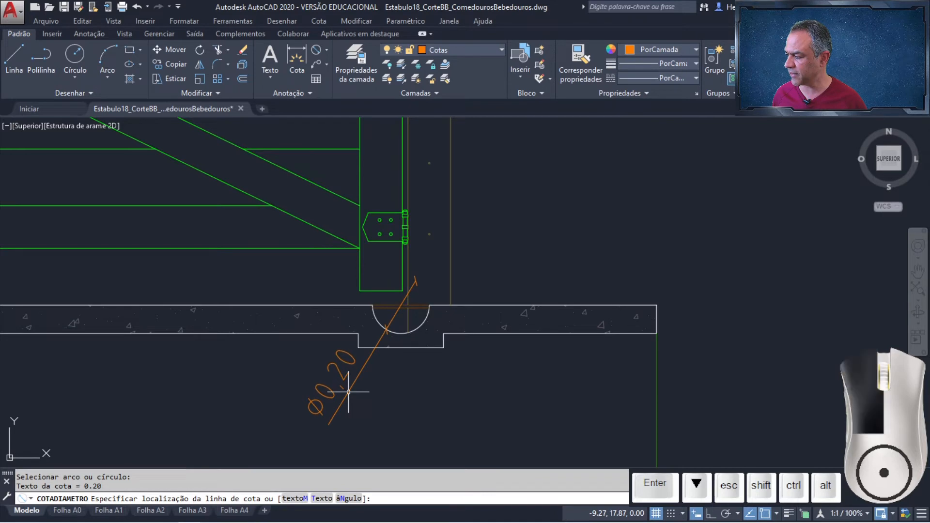
Step: Add a vertical linear dimension for the outer gate post's height, from its top outer corner to the floor, placed outside the post
{"action": "left_click", "coordinate": [328, 63]}
{"action": "left_click", "coordinate": [310, 71]}
{"action": "scroll", "coordinate": [512, 193], "scroll_direction": "down", "scroll_amount": 3}
{"action": "mouse_move", "coordinate": [519, 199]}
{"action": "middle_mouse_down"}
{"action": "mouse_move", "coordinate": [530, 209]}
{"action": "mouse_move", "coordinate": [415, 368]}
{"action": "middle_mouse_up"}
{"action": "middle_click_drag", "start_coordinate": [420, 313], "coordinate": [406, 274]}
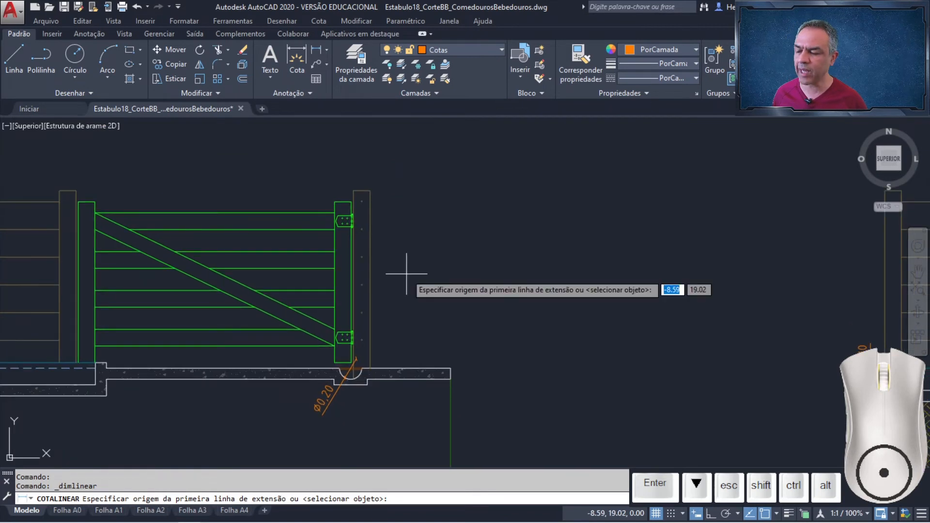
{"action": "left_click", "coordinate": [370, 191]}
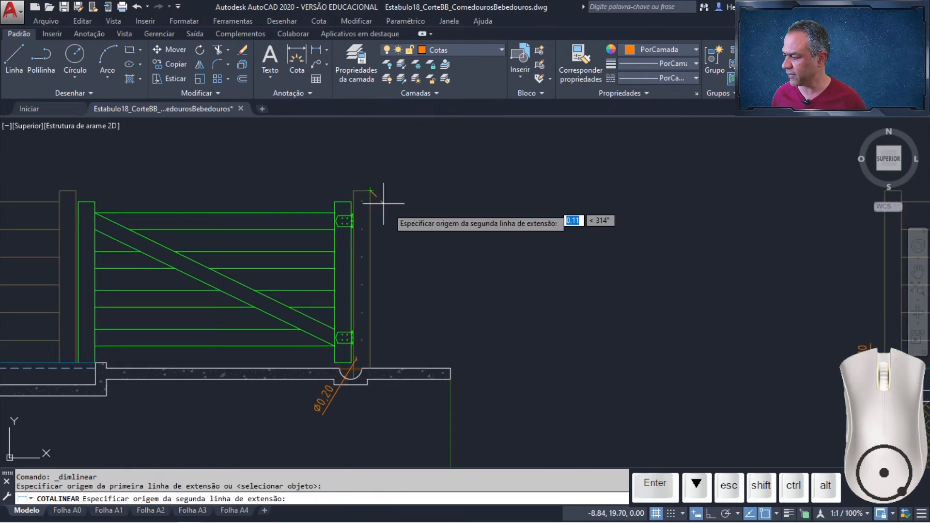
{"action": "left_click", "coordinate": [370, 368]}
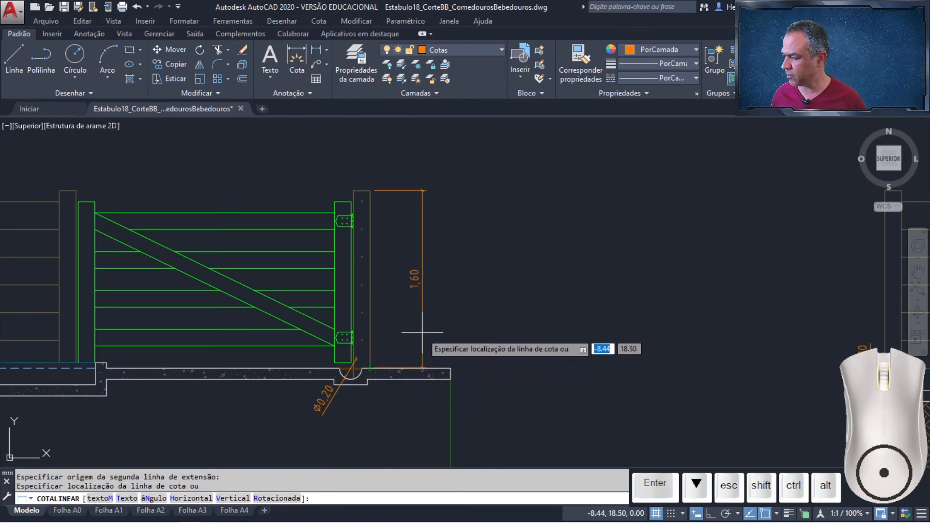
{"action": "left_click", "coordinate": [422, 332]}
Step: Stretch the post height dimension's lower extension origin from the post base onto its own dimension line
{"action": "left_click", "coordinate": [416, 339]}
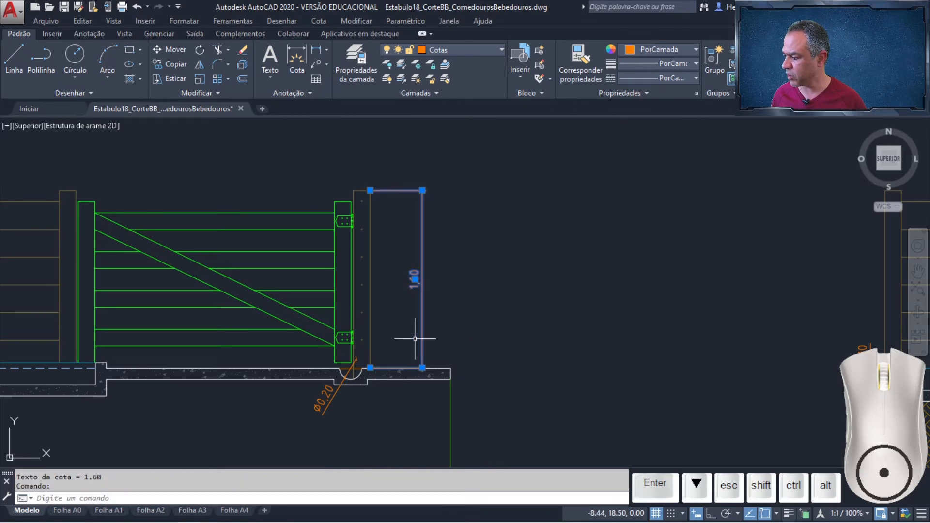
{"action": "left_click", "coordinate": [370, 368]}
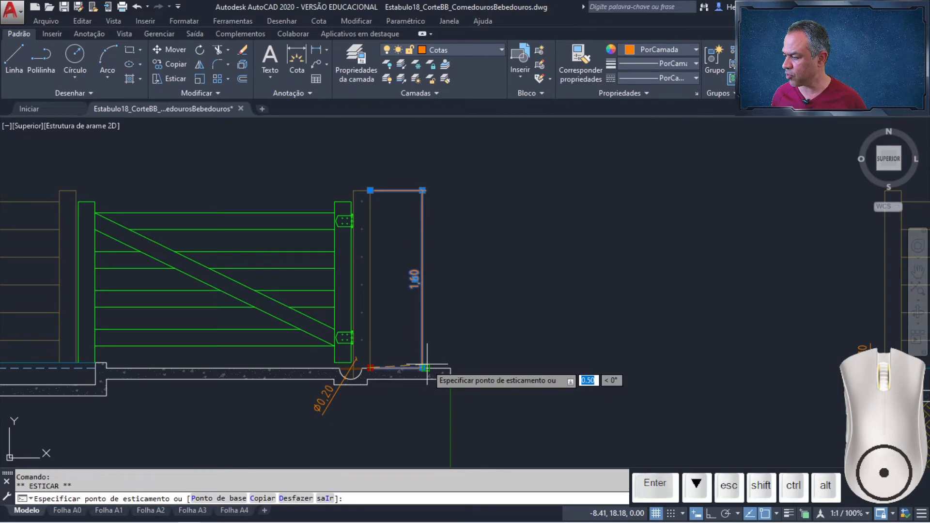
{"action": "left_click", "coordinate": [421, 367]}
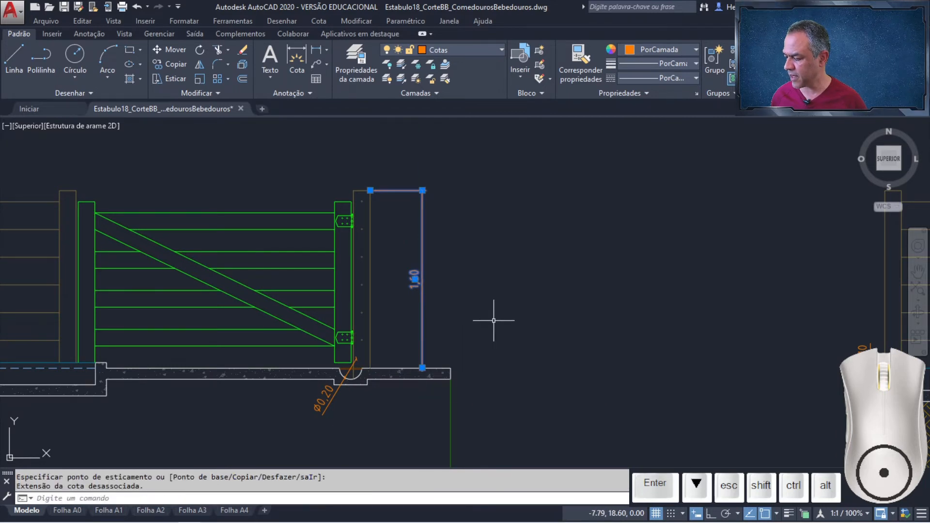
{"action": "key", "text": "Escape"}
Step: Add a vertical linear dimension from the gate's top level at the post's outer edge to the floor, placed between the post and its height dimension
{"action": "left_click", "coordinate": [318, 51]}
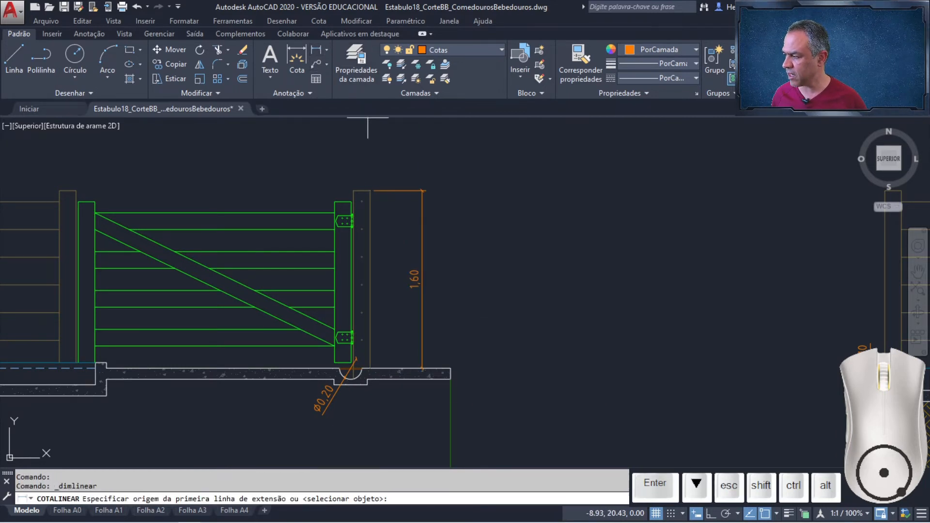
{"action": "scroll", "coordinate": [384, 200], "scroll_direction": "up", "scroll_amount": 2}
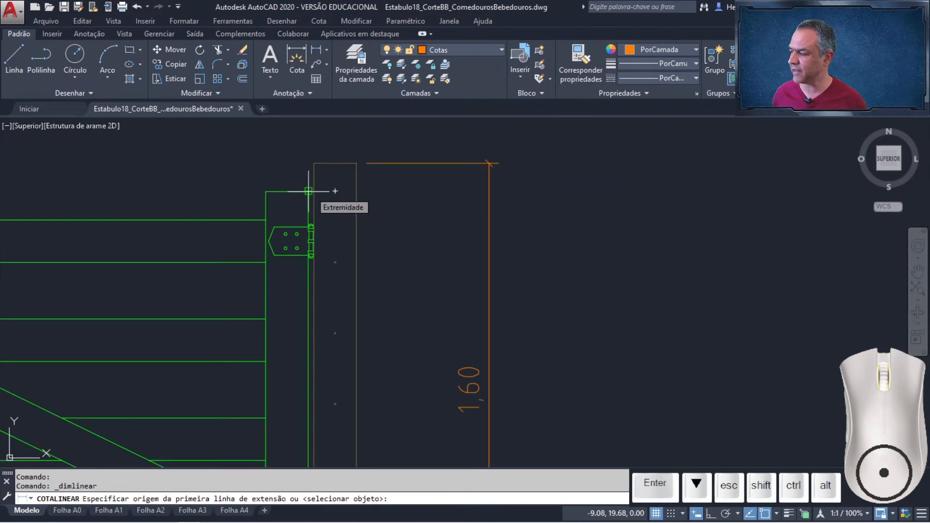
{"action": "left_click", "coordinate": [356, 191]}
{"action": "middle_click_drag", "start_coordinate": [416, 297], "coordinate": [443, 129]}
{"action": "scroll", "coordinate": [442, 128], "scroll_direction": "down", "scroll_amount": 2}
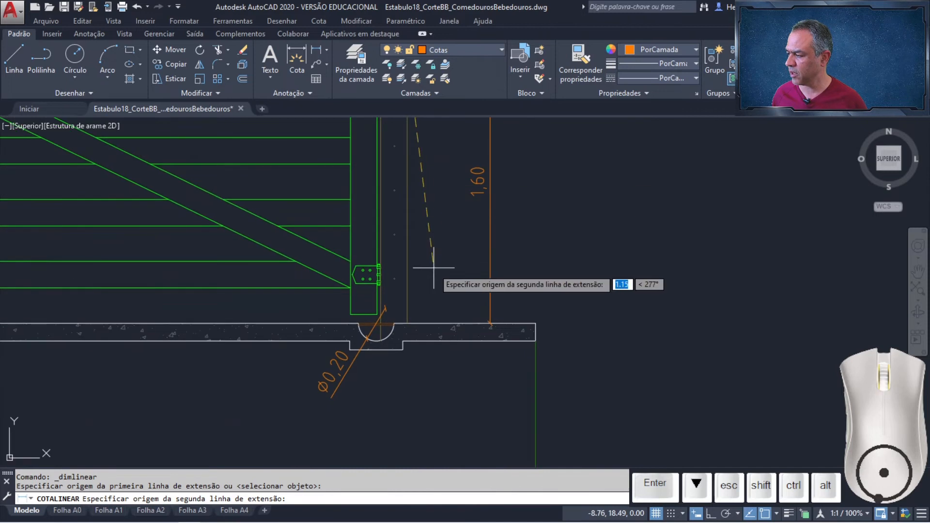
{"action": "left_click", "coordinate": [408, 322]}
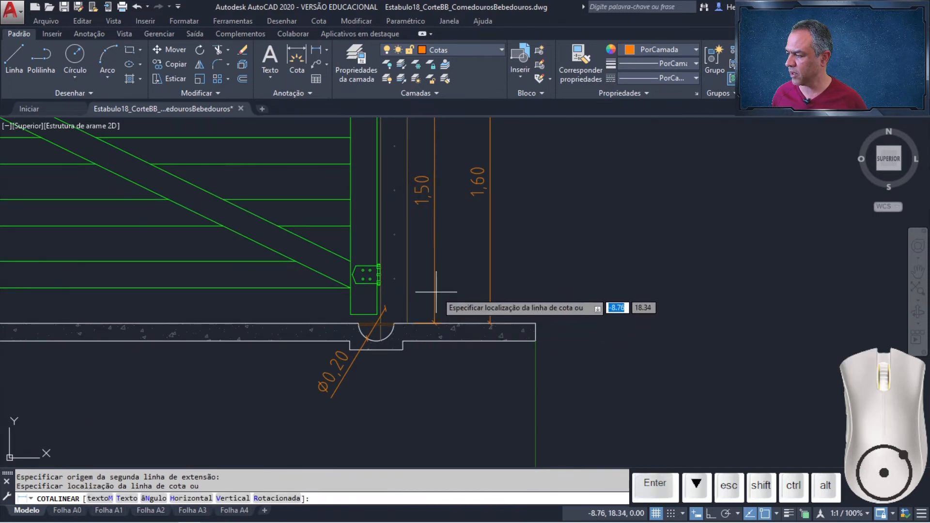
{"action": "left_click", "coordinate": [453, 283]}
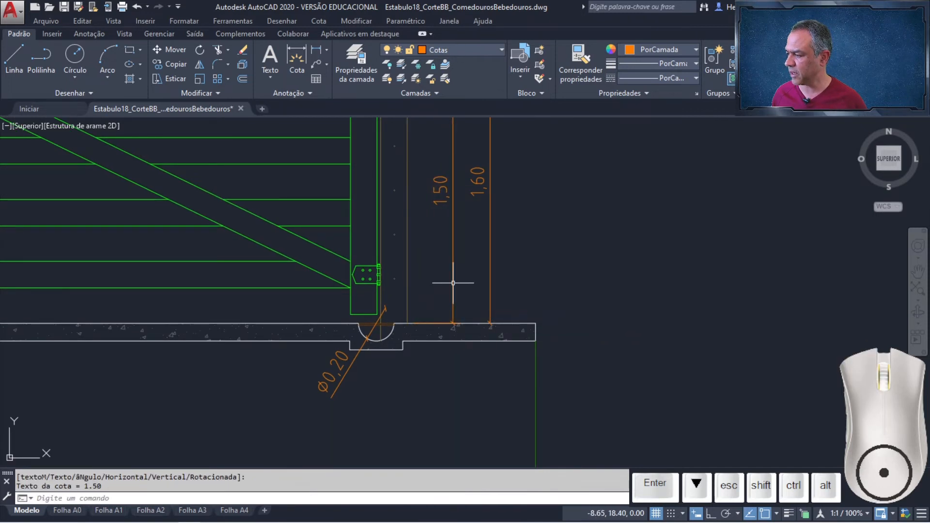
Step: Stretch the gate-top dimension's lower extension origin from the post base onto its own dimension line
{"action": "left_click", "coordinate": [453, 283]}
{"action": "left_click", "coordinate": [408, 322]}
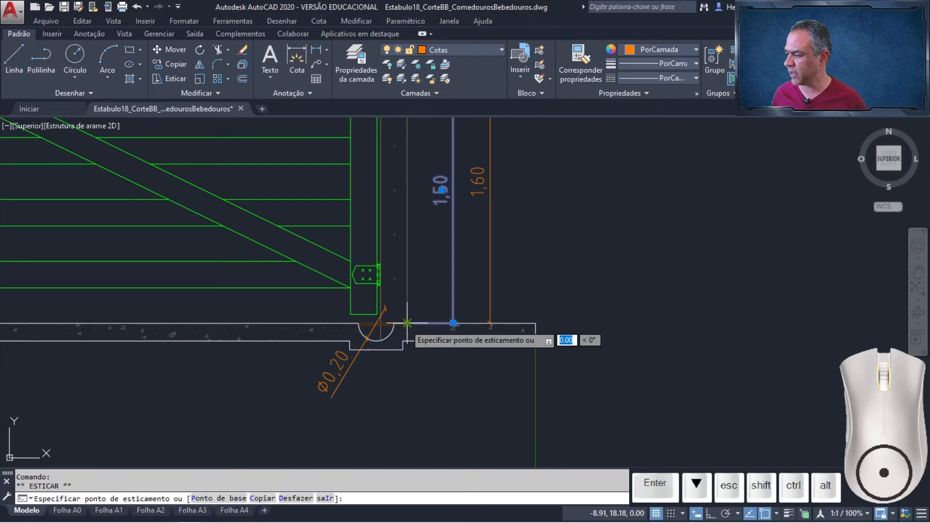
{"action": "left_click", "coordinate": [453, 323]}
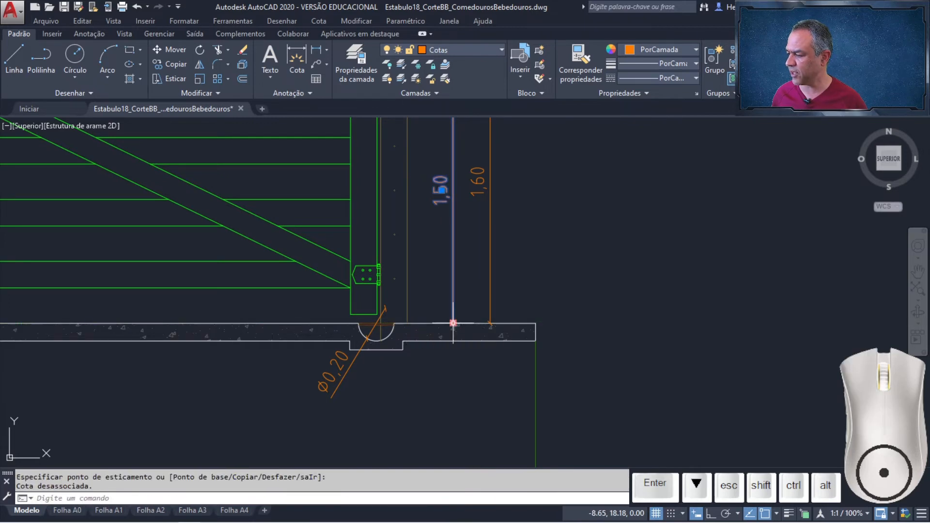
{"action": "key", "text": "Escape"}
{"action": "scroll", "coordinate": [613, 263], "scroll_direction": "down", "scroll_amount": 5}
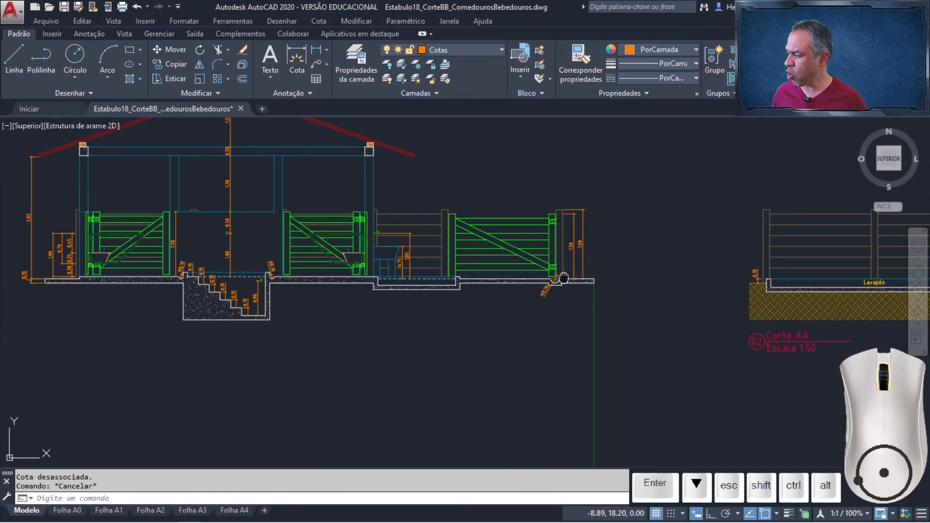
Step: Add a vertical linear dimension for the thickness of the thin floor slab below the outer gate, with its line through the measured points
{"action": "middle_click_drag", "start_coordinate": [563, 278], "coordinate": [643, 305]}
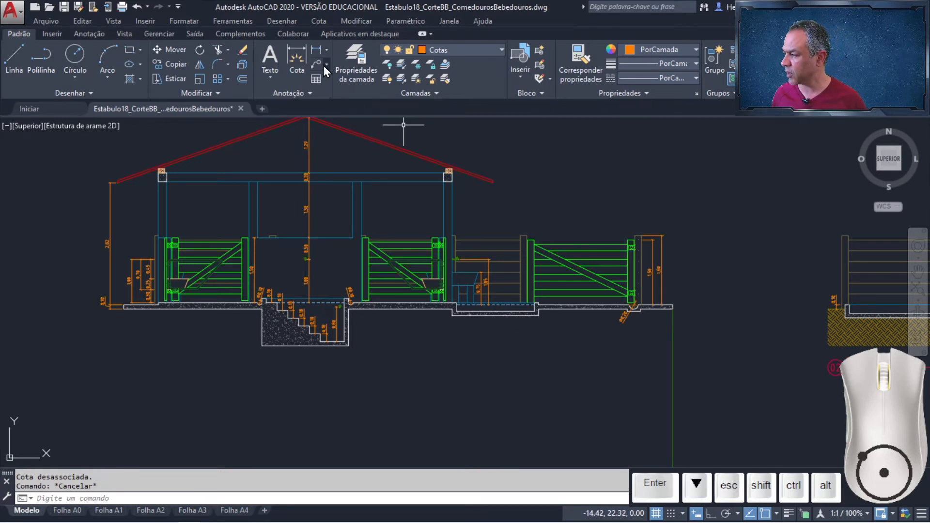
{"action": "left_click", "coordinate": [315, 48]}
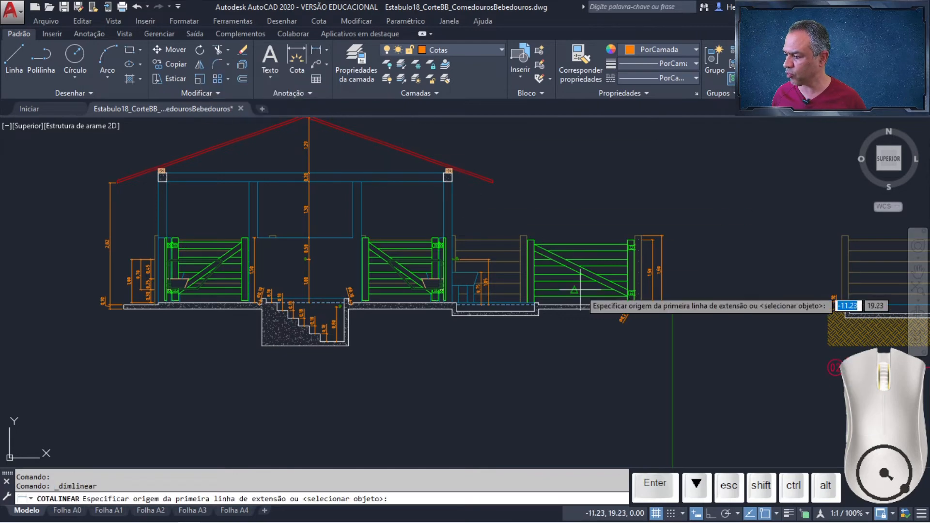
{"action": "scroll", "coordinate": [596, 320], "scroll_direction": "up", "scroll_amount": 6}
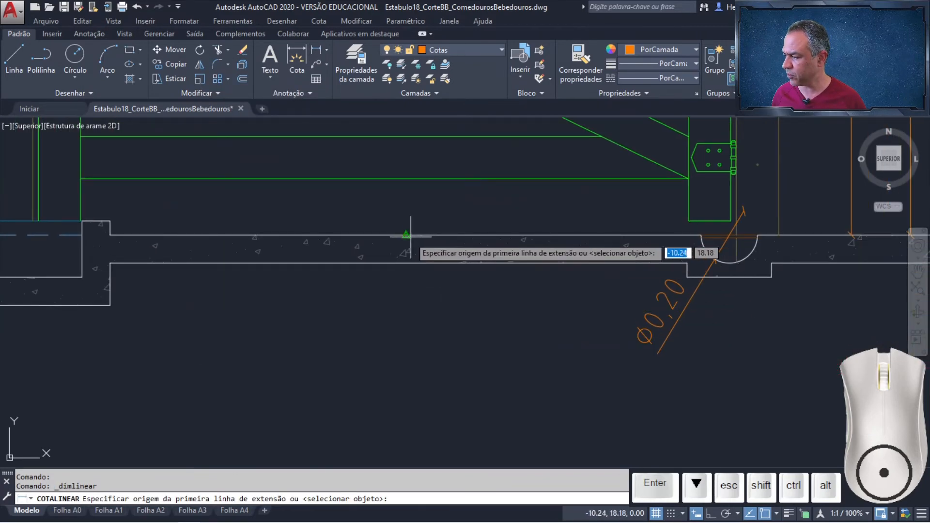
{"action": "left_click", "coordinate": [406, 263]}
{"action": "left_click", "coordinate": [407, 235]}
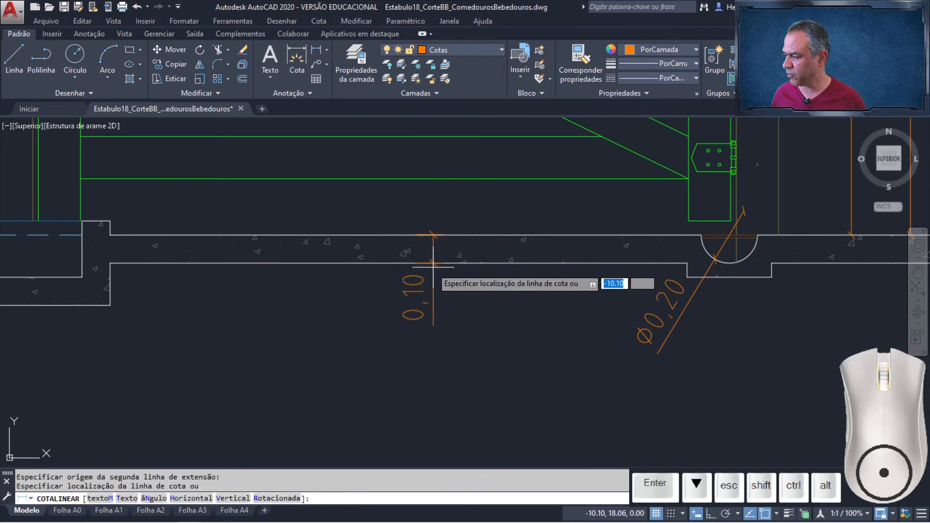
{"action": "left_click", "coordinate": [406, 235]}
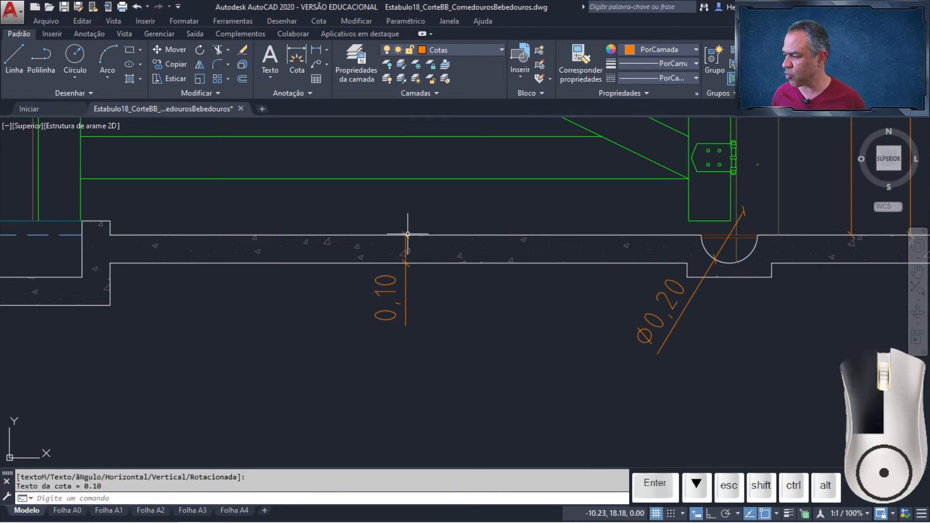
Step: Add a vertical linear dimension for the bottom slab thickness of the sunken basin beside the outer gate, in line with the measured points
{"action": "mouse_move", "coordinate": [303, 317]}
{"action": "middle_mouse_down"}
{"action": "mouse_move", "coordinate": [459, 297]}
{"action": "mouse_move", "coordinate": [748, 299]}
{"action": "middle_mouse_up"}
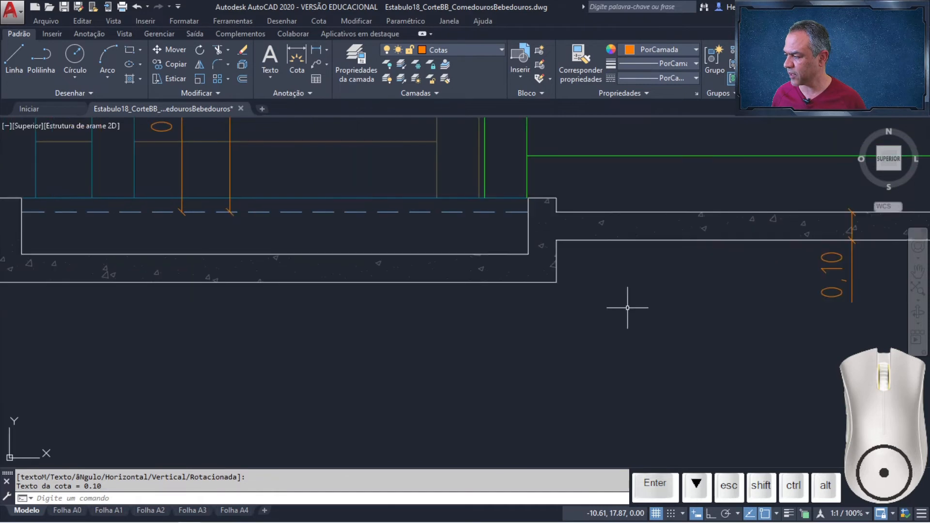
{"action": "middle_click_drag", "start_coordinate": [370, 340], "coordinate": [569, 342]}
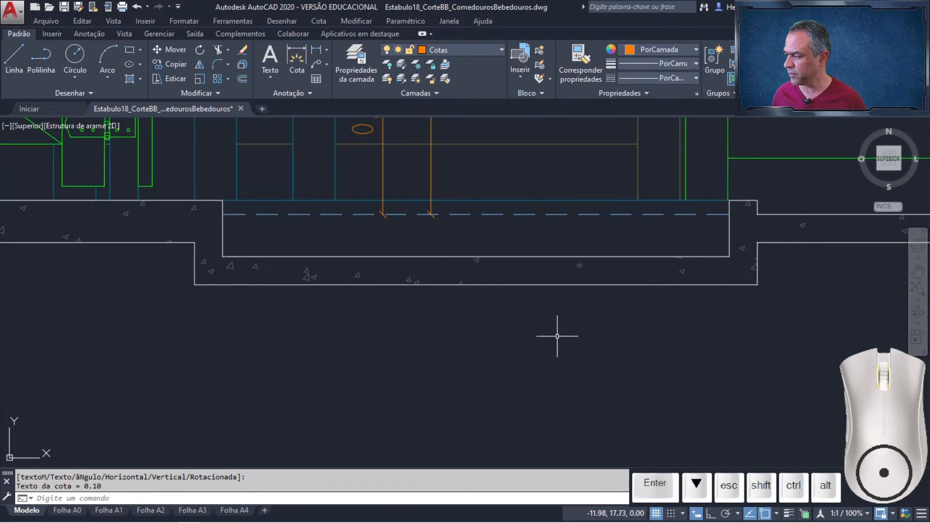
{"action": "left_click", "coordinate": [318, 49]}
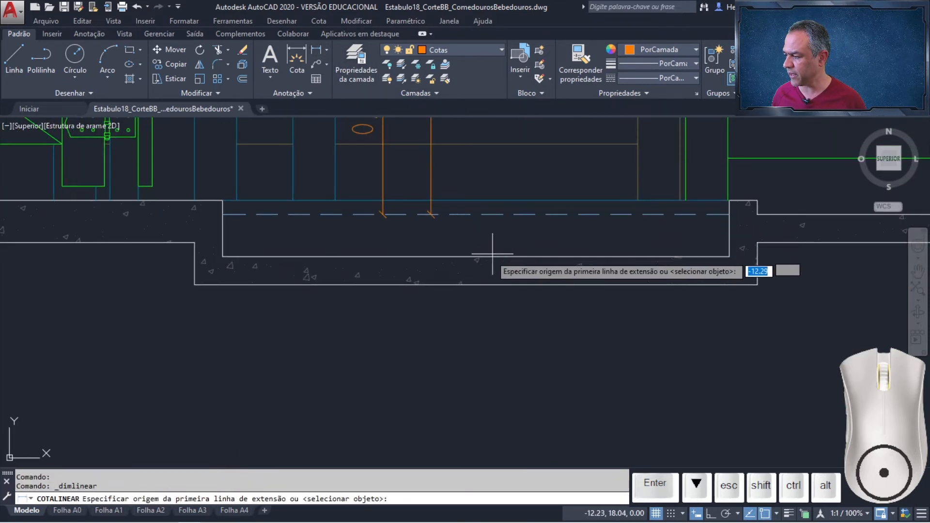
{"action": "left_click", "coordinate": [476, 256]}
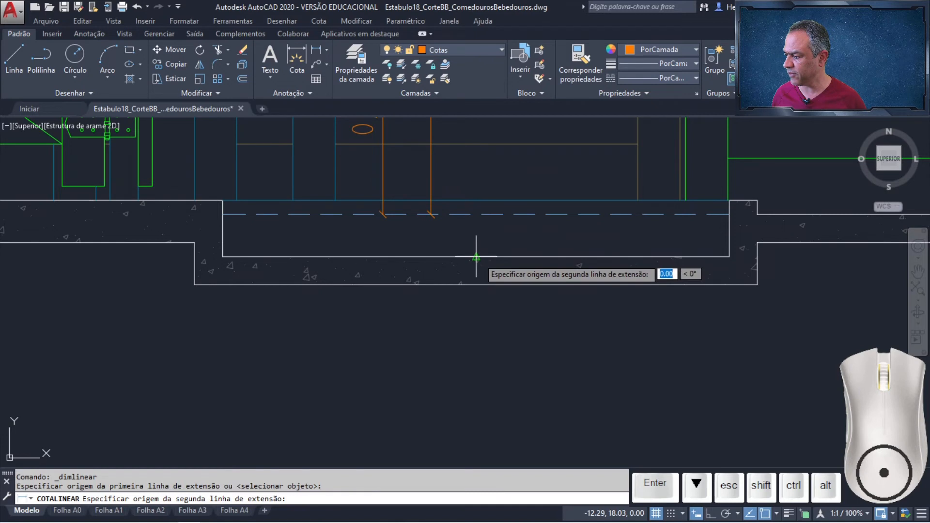
{"action": "left_click", "coordinate": [476, 285]}
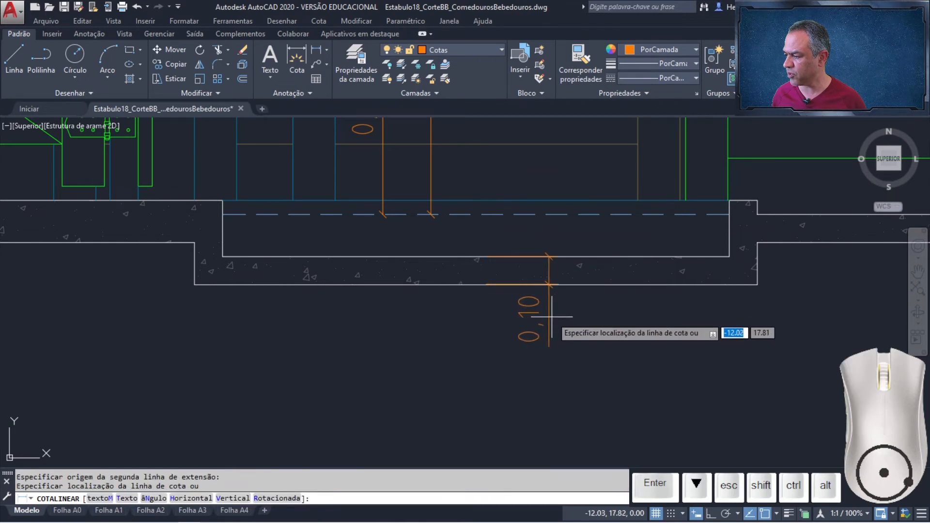
{"action": "left_click", "coordinate": [475, 258]}
Step: Add a vertical linear dimension for the floor slab thickness between the pit and the sunken basin, in line with the measured points
{"action": "middle_click_drag", "start_coordinate": [166, 289], "coordinate": [681, 315]}
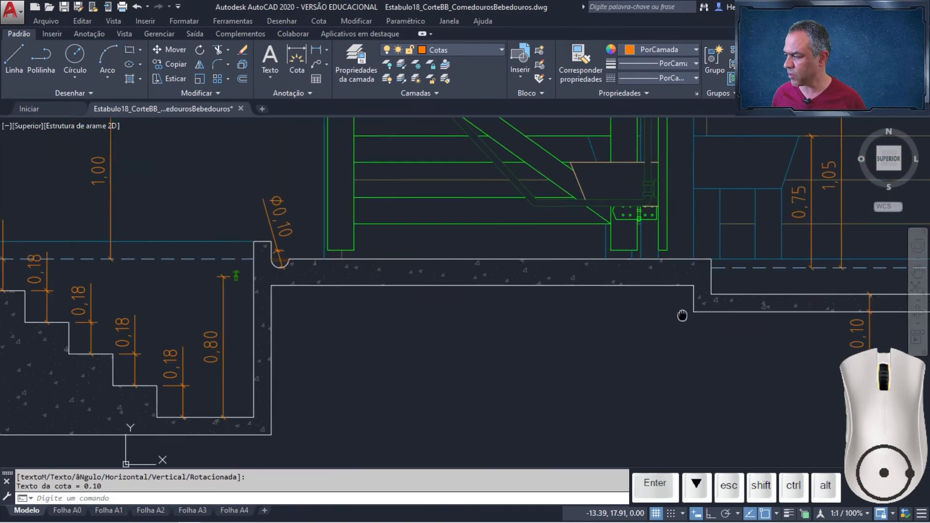
{"action": "left_click", "coordinate": [315, 49]}
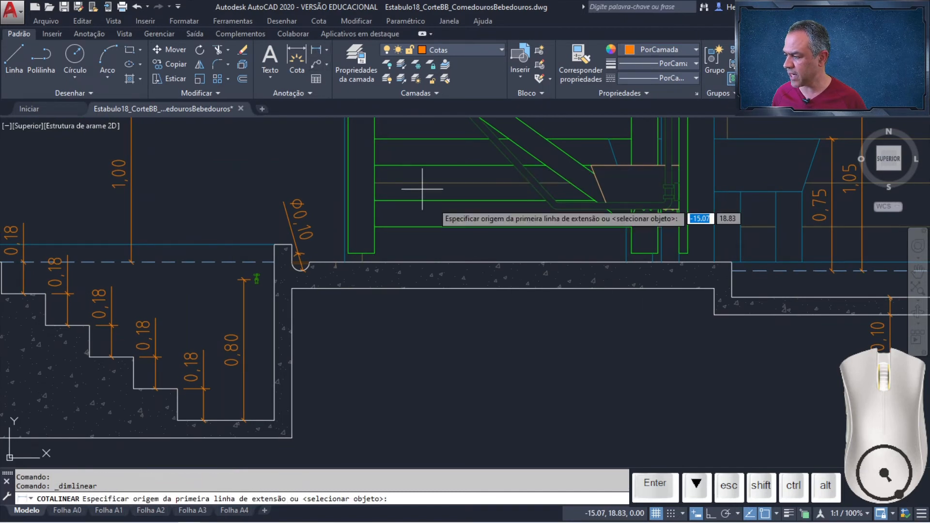
{"action": "left_click", "coordinate": [512, 262]}
{"action": "left_click", "coordinate": [512, 289]}
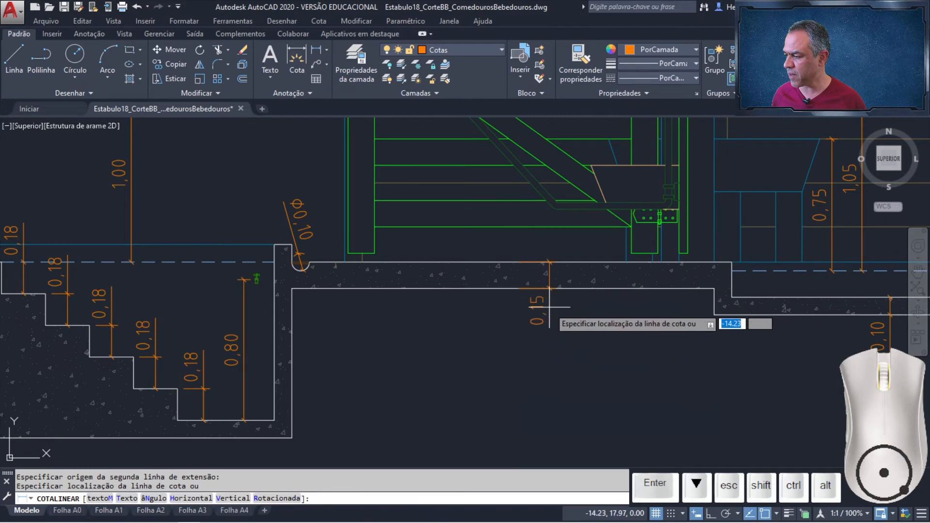
{"action": "left_click", "coordinate": [512, 262]}
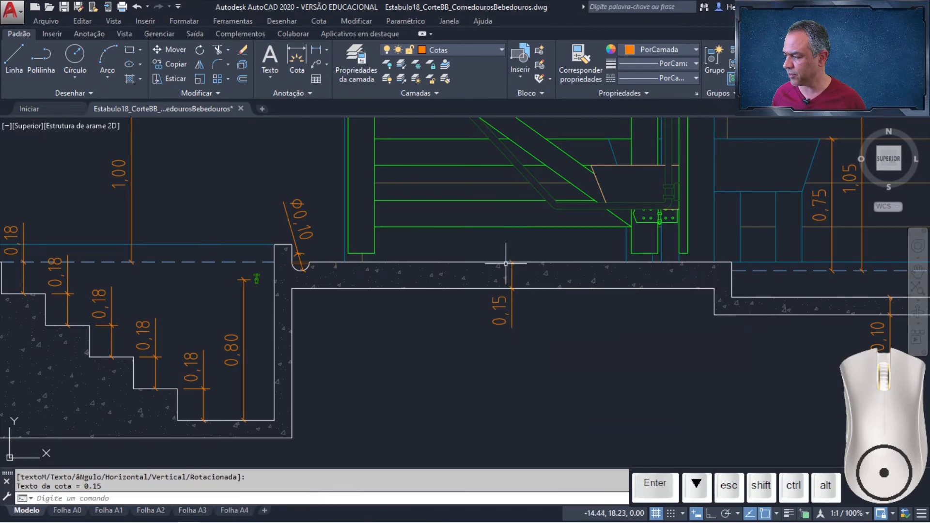
Step: Add a vertical linear dimension for the floor slab thickness below the gate on the stair side of the pit
{"action": "mouse_move", "coordinate": [375, 323]}
{"action": "middle_mouse_down"}
{"action": "mouse_move", "coordinate": [565, 210]}
{"action": "mouse_move", "coordinate": [638, 201]}
{"action": "middle_mouse_up"}
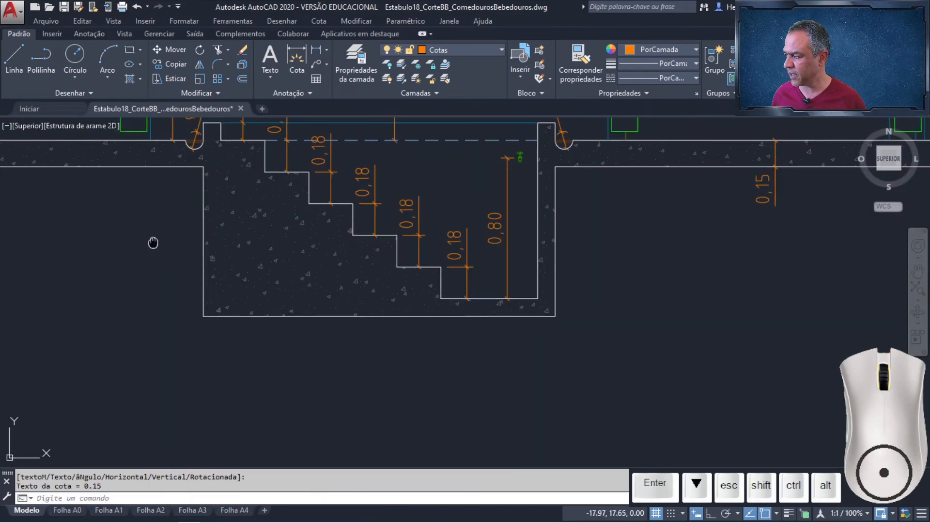
{"action": "mouse_move", "coordinate": [153, 242]}
{"action": "middle_mouse_down"}
{"action": "mouse_move", "coordinate": [455, 286]}
{"action": "mouse_move", "coordinate": [531, 328]}
{"action": "middle_mouse_up"}
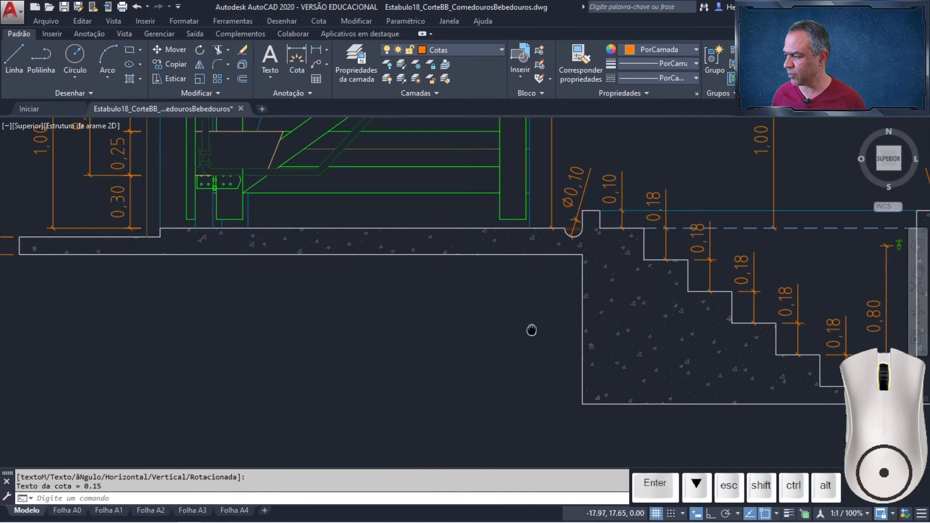
{"action": "left_click", "coordinate": [320, 51]}
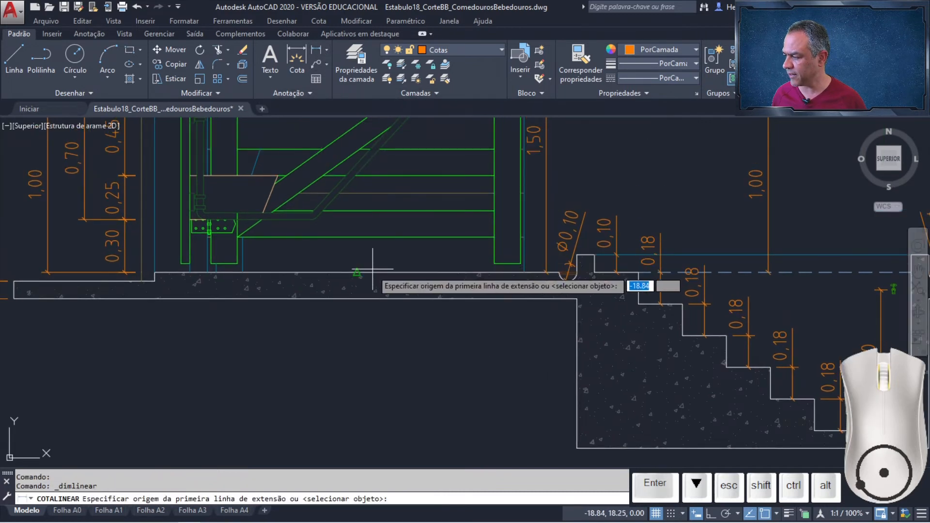
{"action": "left_click", "coordinate": [357, 273]}
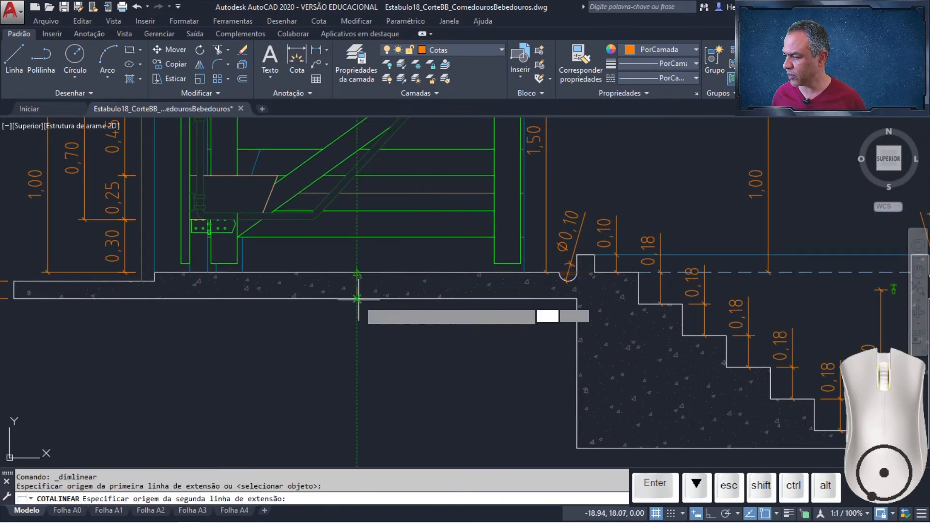
{"action": "left_click", "coordinate": [358, 299]}
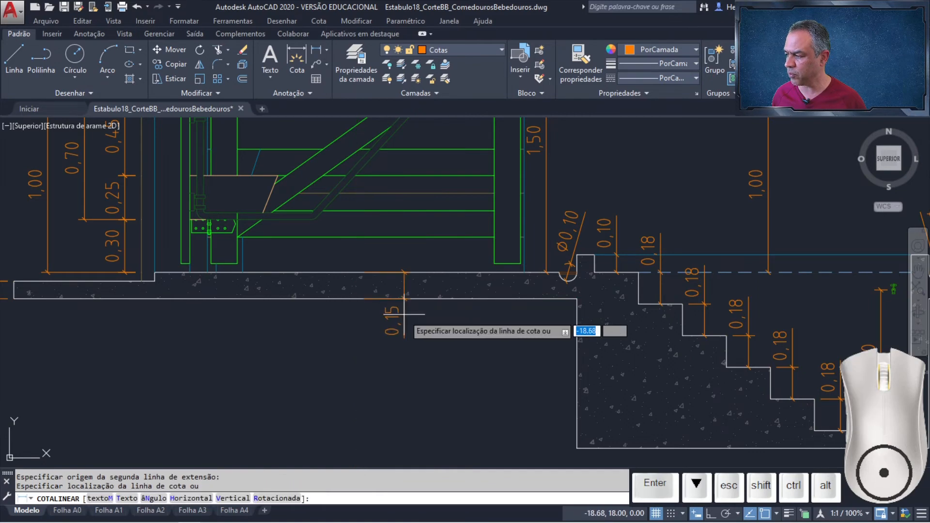
{"action": "left_click", "coordinate": [357, 264]}
Step: Add a vertical linear dimension for the thickness of the lowered outer slab at the building's end, in line with the measured points
{"action": "middle_click_drag", "start_coordinate": [274, 282], "coordinate": [430, 276]}
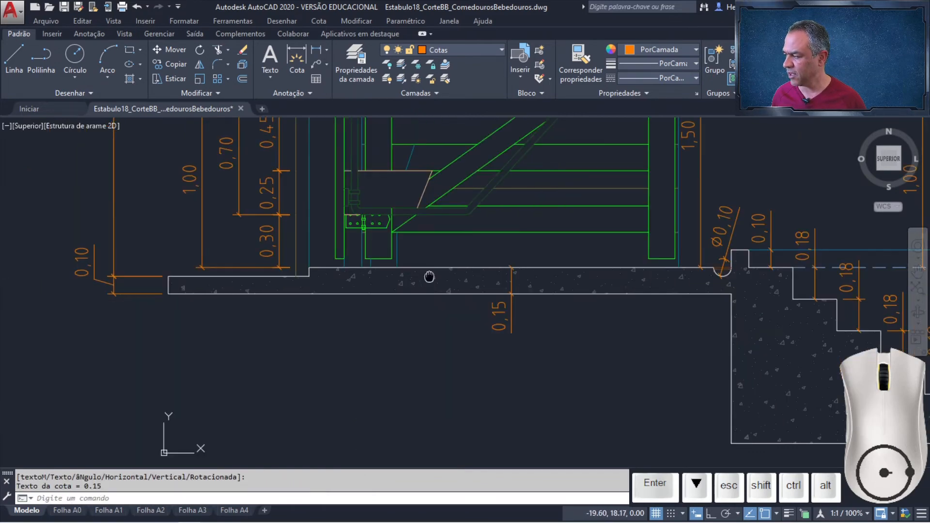
{"action": "scroll", "coordinate": [410, 287], "scroll_direction": "up", "scroll_amount": 2}
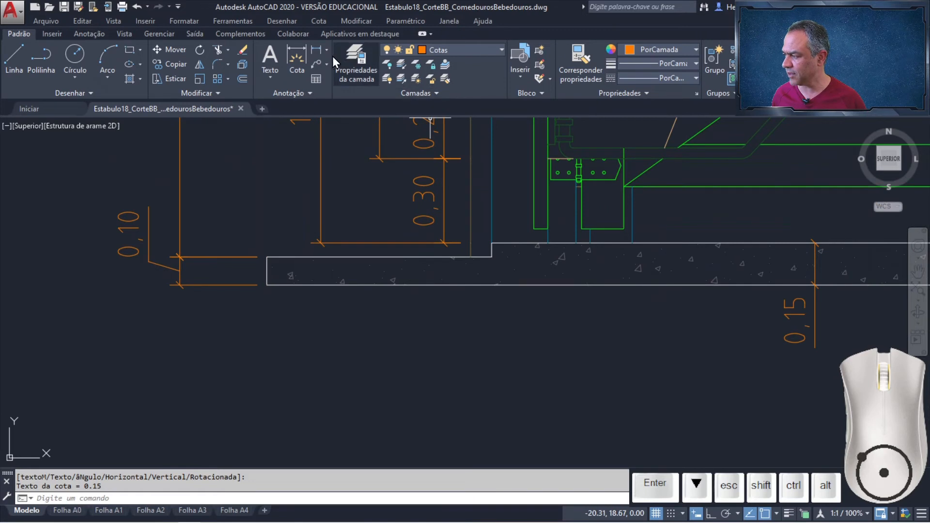
{"action": "left_click", "coordinate": [315, 51]}
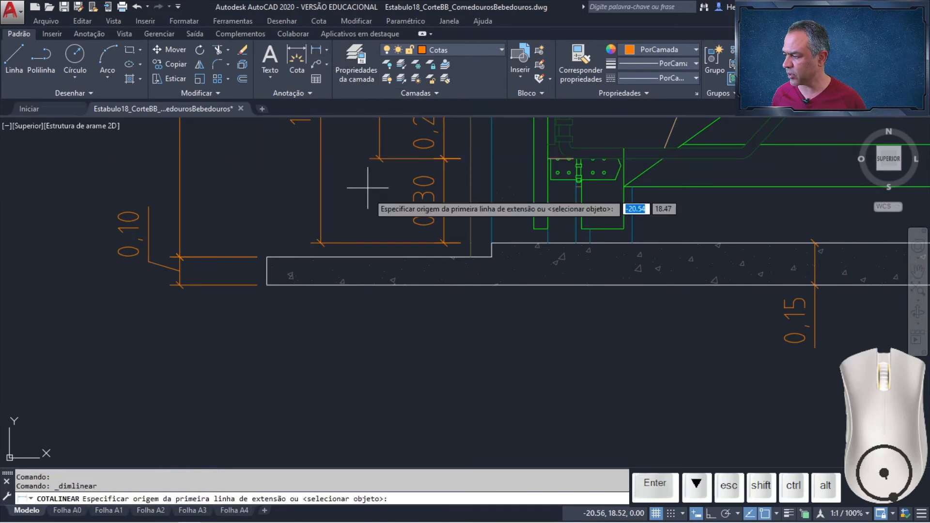
{"action": "left_click", "coordinate": [380, 256]}
{"action": "left_click", "coordinate": [380, 285]}
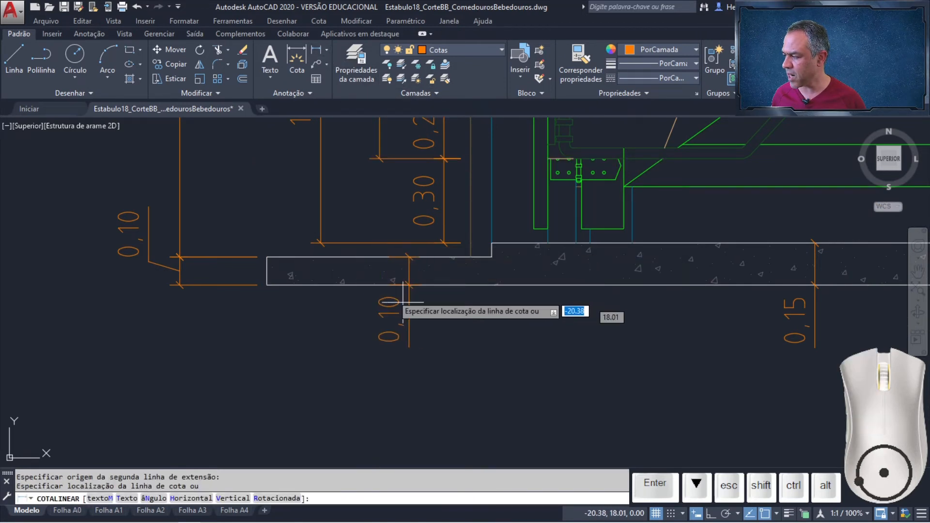
{"action": "left_click", "coordinate": [376, 264]}
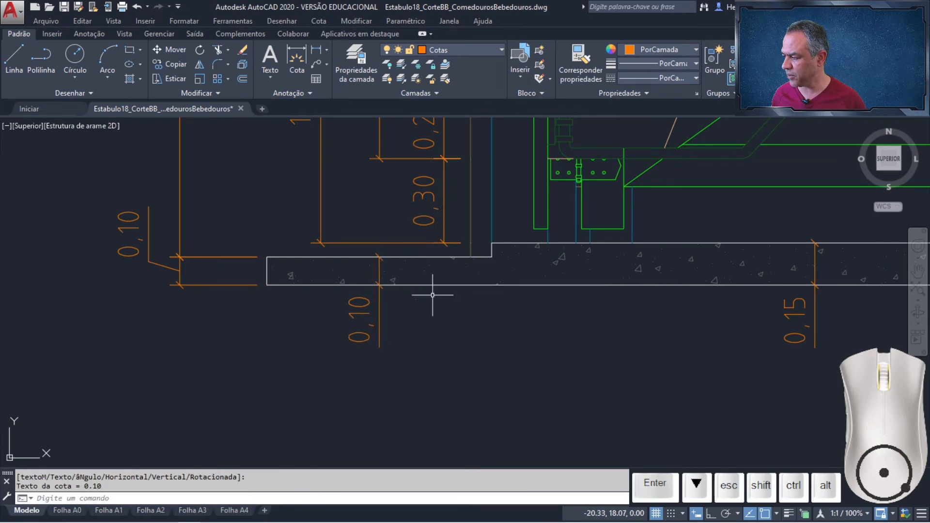
Step: Add a vertical linear dimension for the pit's bottom slab thickness, placed just outside the pit wall opposite the stairs
{"action": "scroll", "coordinate": [489, 324], "scroll_direction": "down", "scroll_amount": 3}
{"action": "scroll", "coordinate": [753, 350], "scroll_direction": "down", "scroll_amount": 2}
{"action": "middle_click_drag", "start_coordinate": [730, 326], "coordinate": [379, 332]}
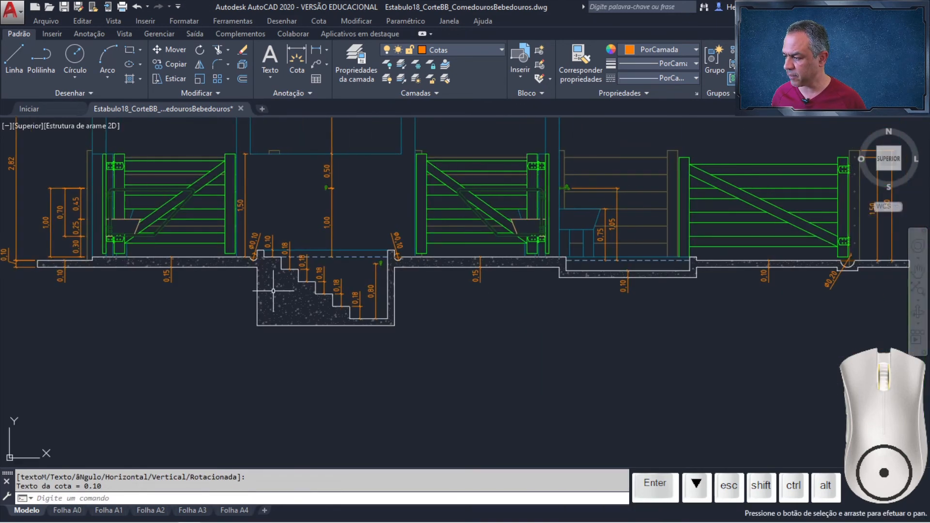
{"action": "scroll", "coordinate": [410, 311], "scroll_direction": "up", "scroll_amount": 5}
{"action": "middle_click_drag", "start_coordinate": [360, 235], "coordinate": [410, 276]}
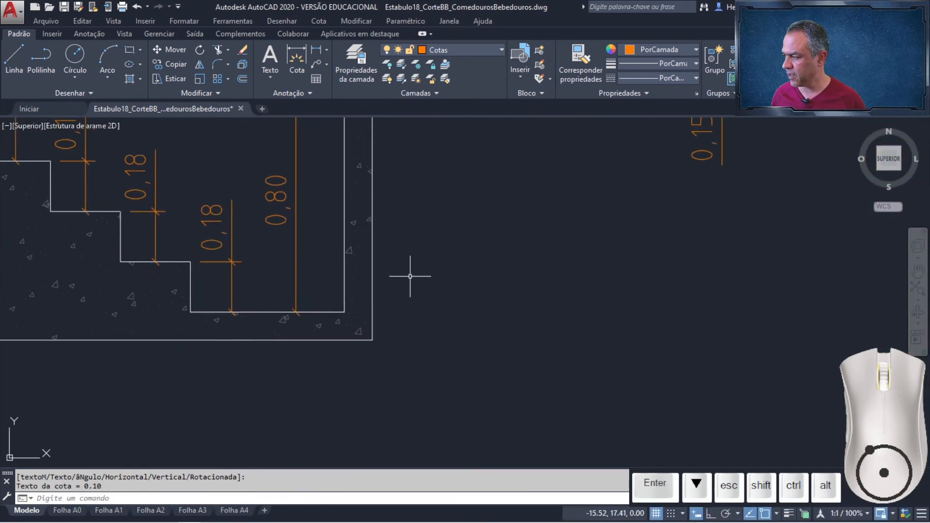
{"action": "left_click", "coordinate": [312, 54]}
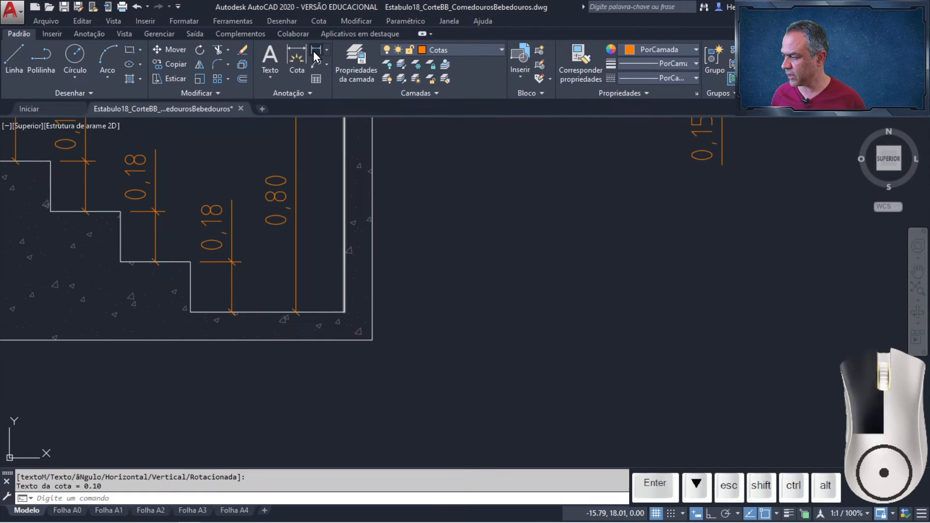
{"action": "left_click", "coordinate": [373, 339]}
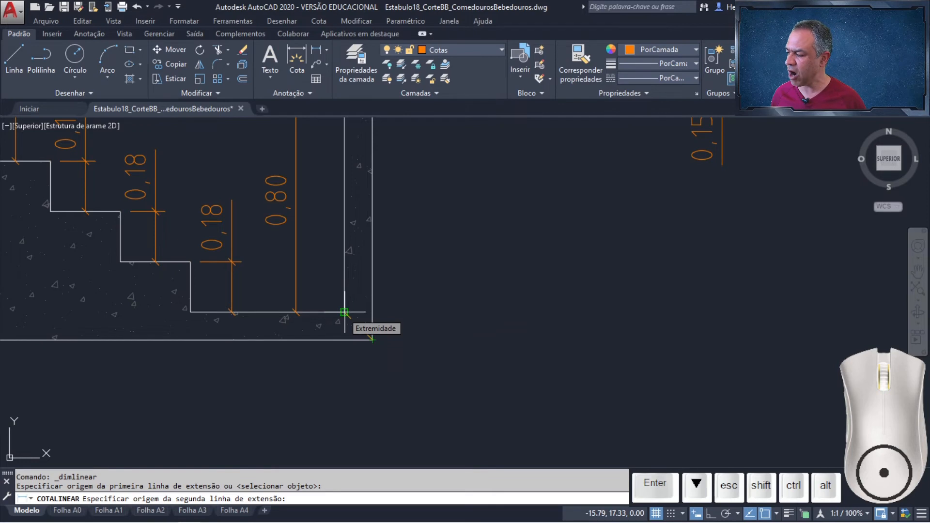
{"action": "left_click", "coordinate": [373, 312]}
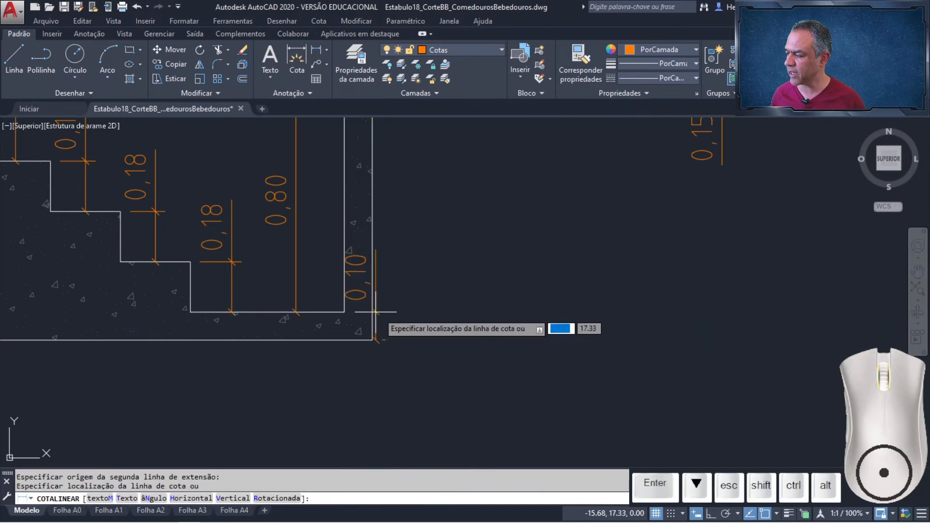
{"action": "left_click", "coordinate": [417, 312]}
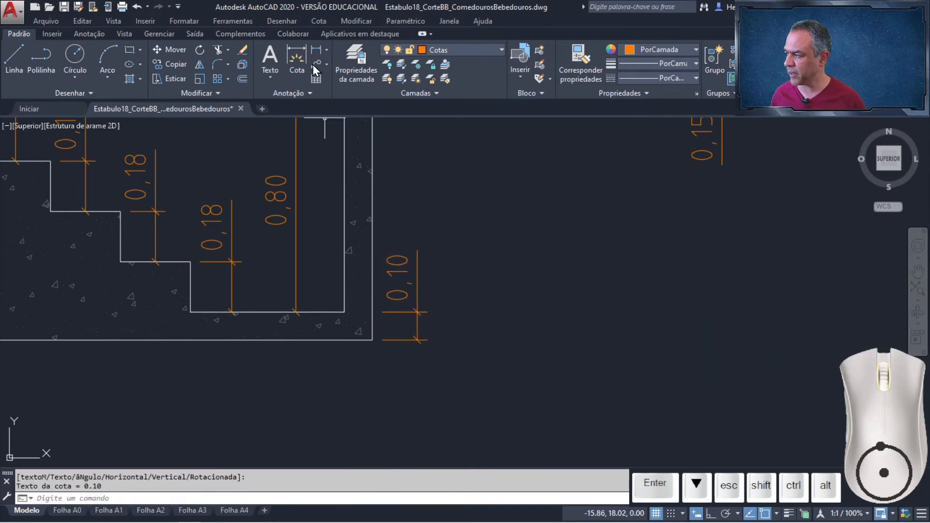
Step: Add a vertical linear dimension from the pit's outer bottom corner to the floor slab's underside, placed outside the bottom slab thickness dimension
{"action": "left_click", "coordinate": [320, 49]}
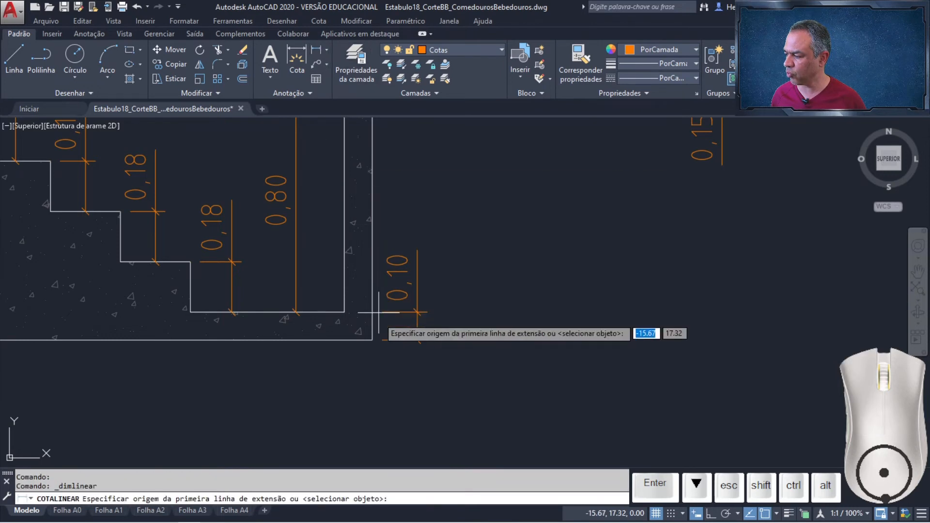
{"action": "left_click", "coordinate": [372, 340]}
{"action": "middle_click_drag", "start_coordinate": [437, 212], "coordinate": [371, 369]}
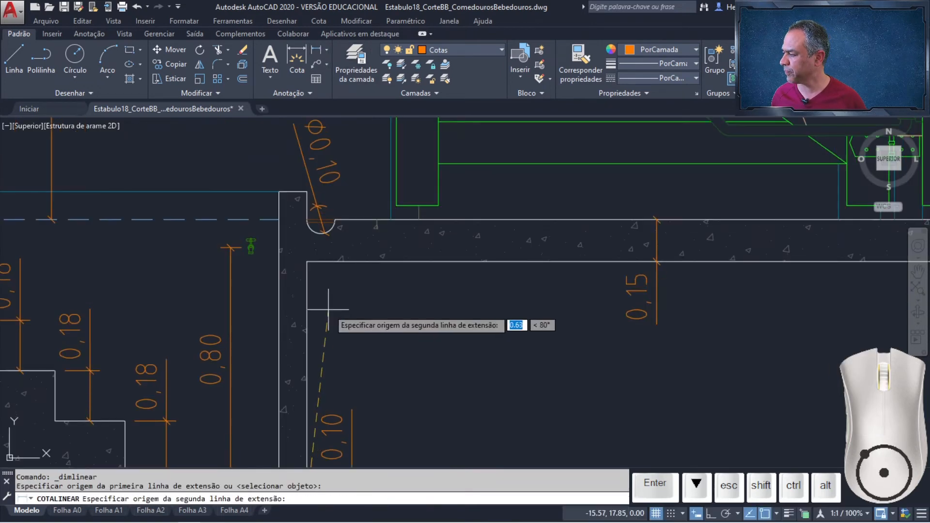
{"action": "left_click", "coordinate": [307, 261]}
{"action": "middle_click_drag", "start_coordinate": [384, 290], "coordinate": [436, 238]}
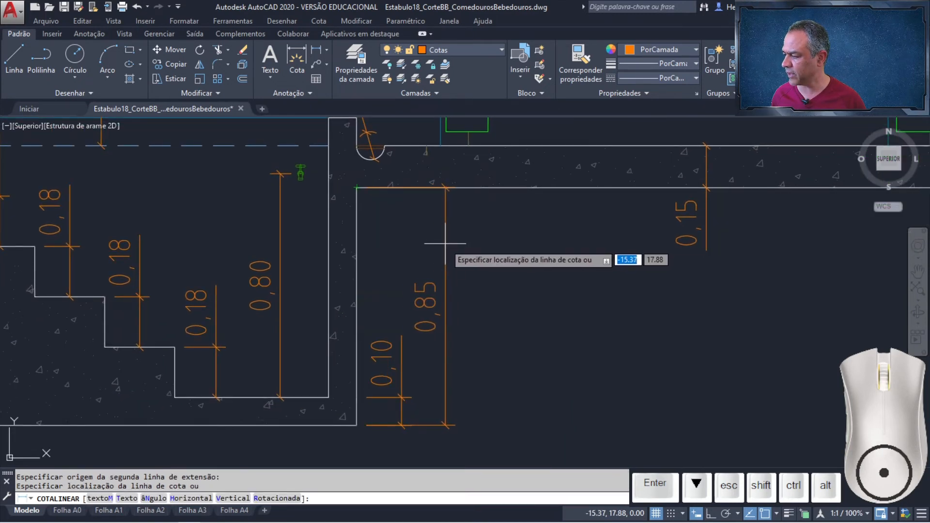
{"action": "left_click", "coordinate": [445, 243]}
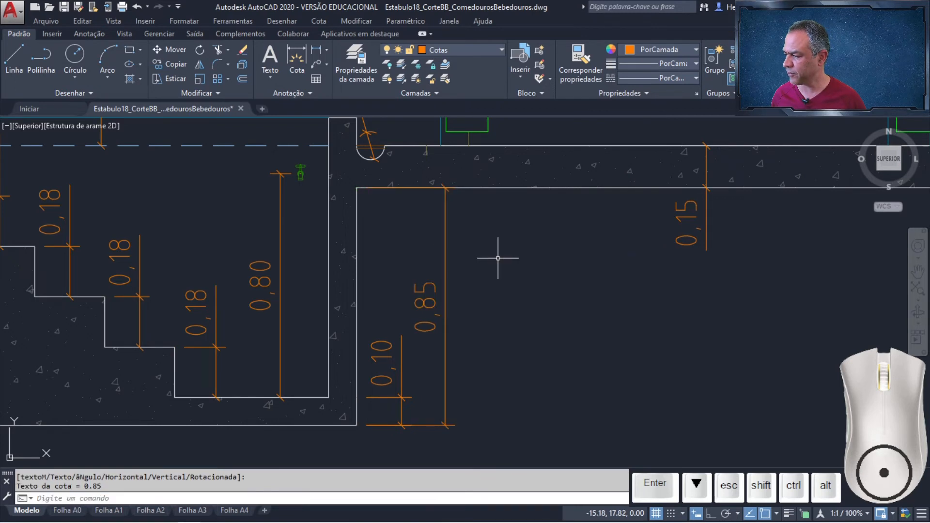
Step: Stretch the upper extension origin of the pit's outer wall height dimension onto its dimension line, under the floor slab
{"action": "left_click", "coordinate": [447, 257]}
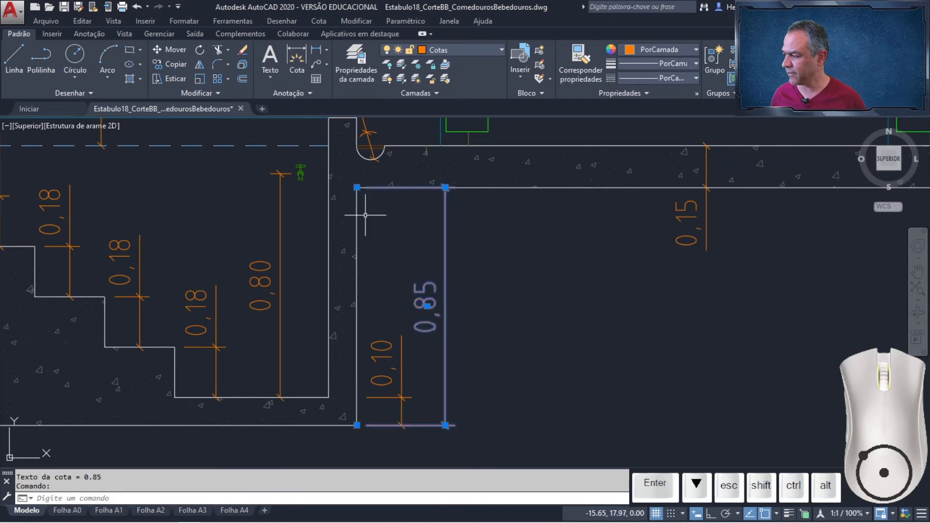
{"action": "left_click", "coordinate": [357, 187]}
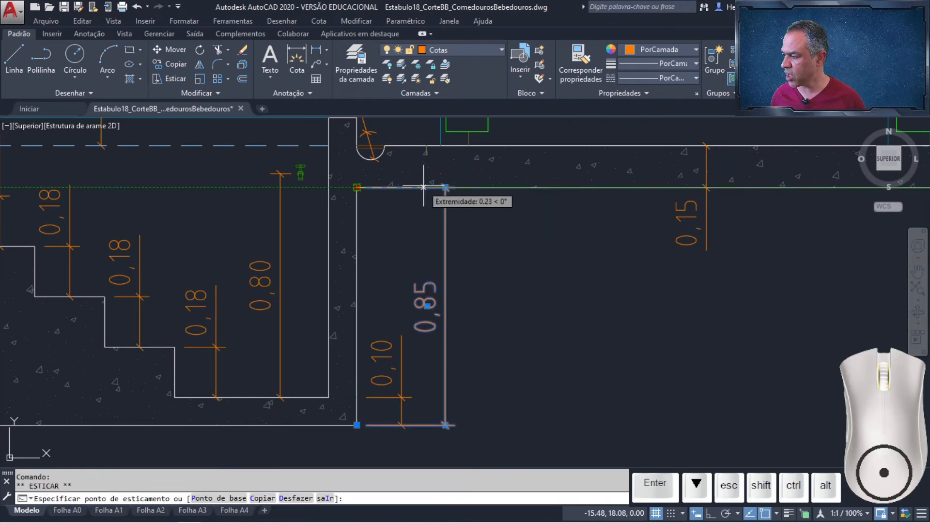
{"action": "left_click", "coordinate": [445, 187]}
{"action": "key", "text": "Escape"}
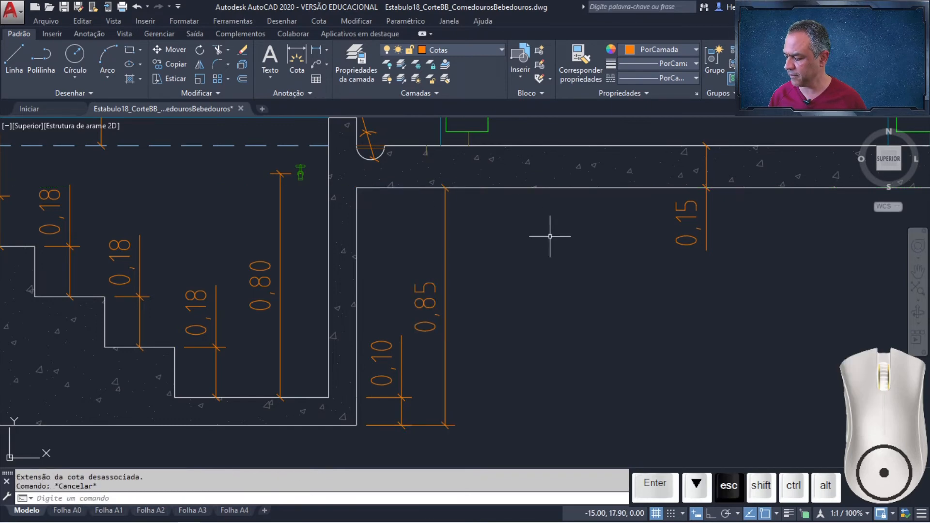
Step: Add a vertical linear dimension for the recessed basin's depth, from the floor edge to the basin bottom, just inside its pit-side wall
{"action": "scroll", "coordinate": [691, 313], "scroll_direction": "down", "scroll_amount": 8}
{"action": "scroll", "coordinate": [720, 225], "scroll_direction": "up", "scroll_amount": 10}
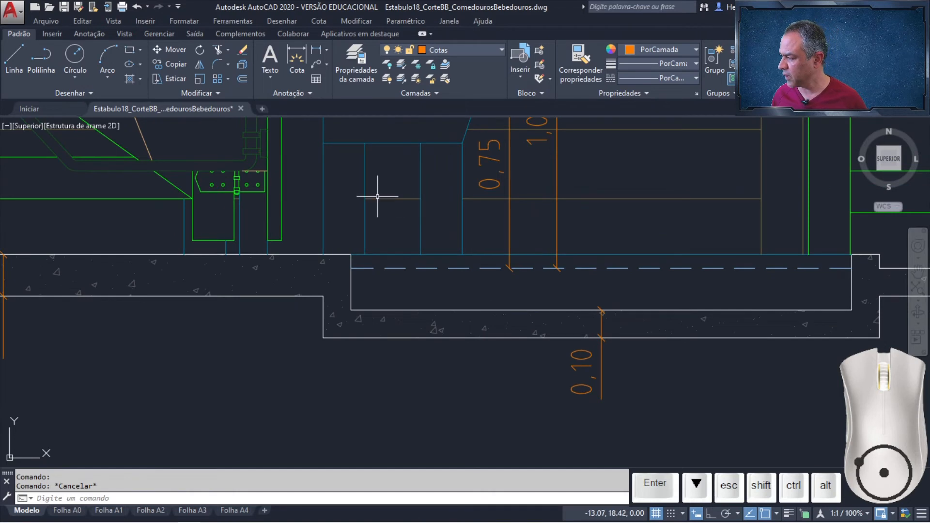
{"action": "left_click", "coordinate": [314, 48]}
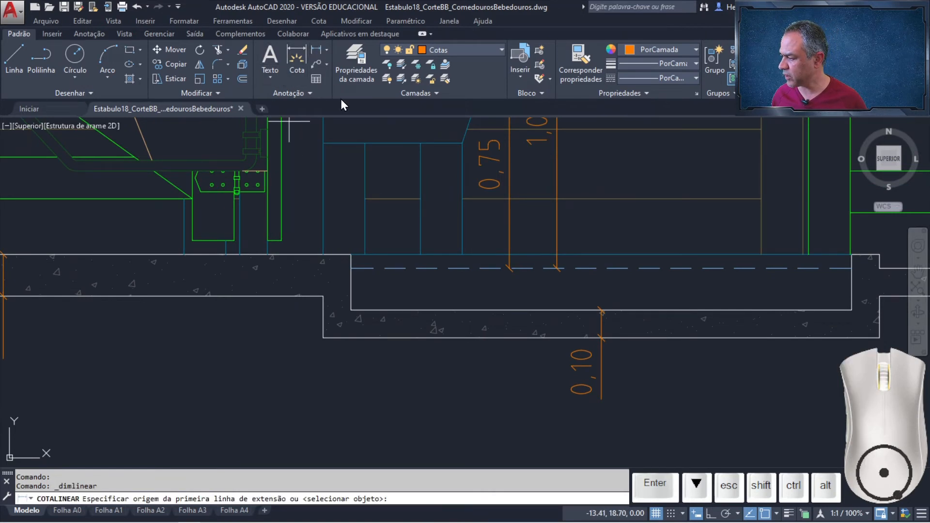
{"action": "left_click", "coordinate": [352, 254]}
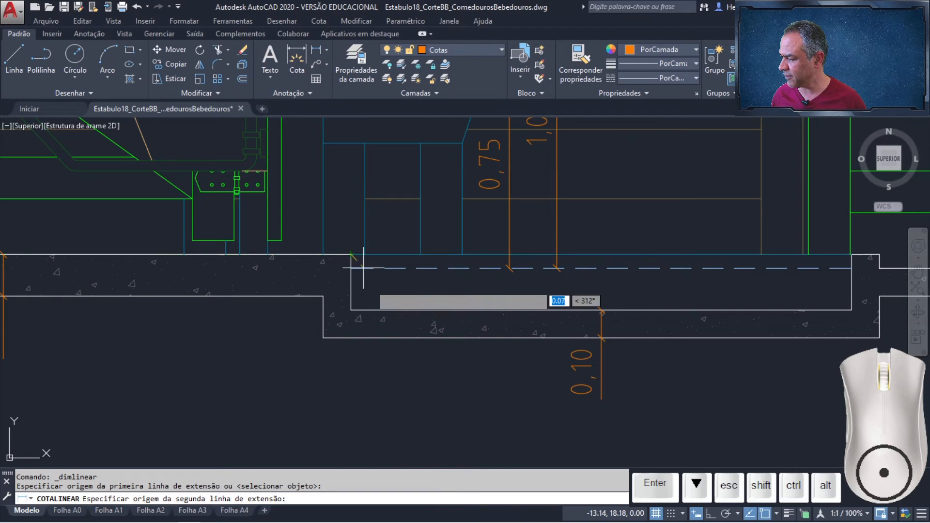
{"action": "left_click", "coordinate": [352, 310]}
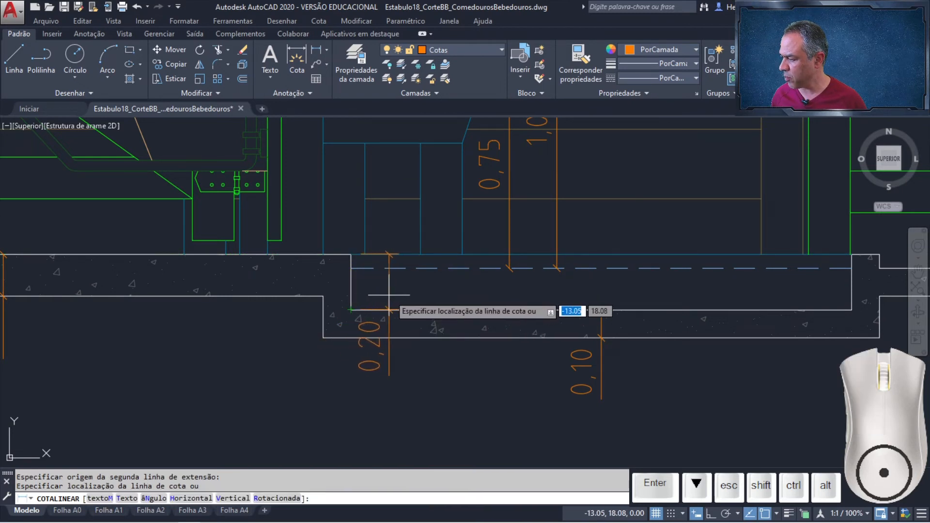
{"action": "left_click", "coordinate": [395, 320]}
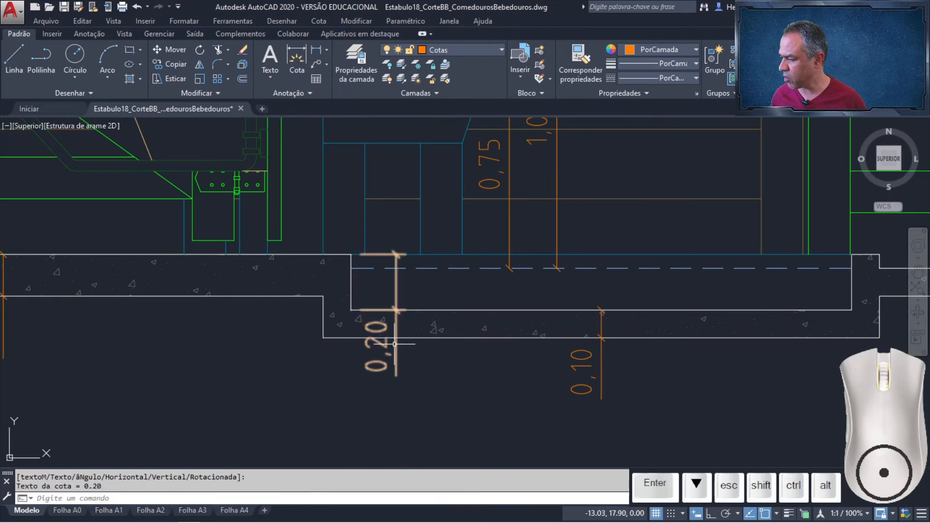
Step: Move only the text of the basin depth dimension up between its extension lines, inside the basin
{"action": "left_click", "coordinate": [395, 342]}
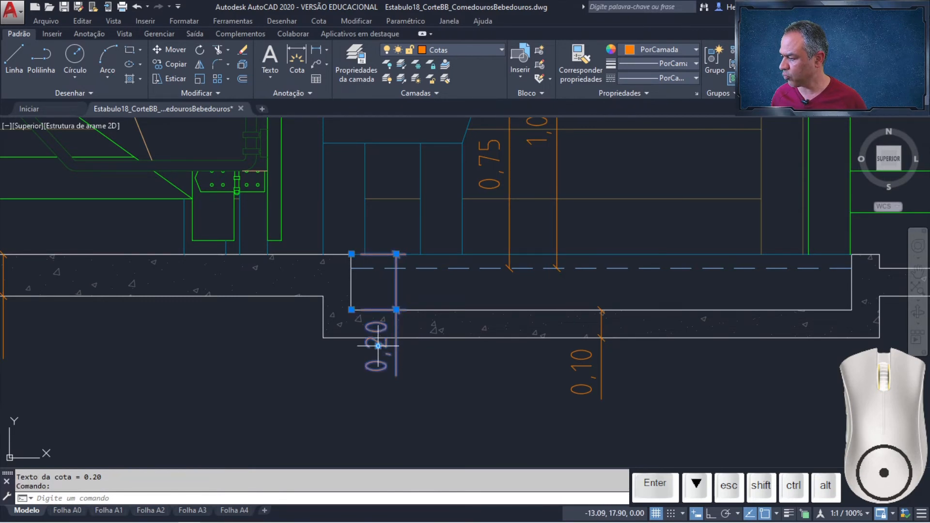
{"action": "mouse_move", "coordinate": [378, 347]}
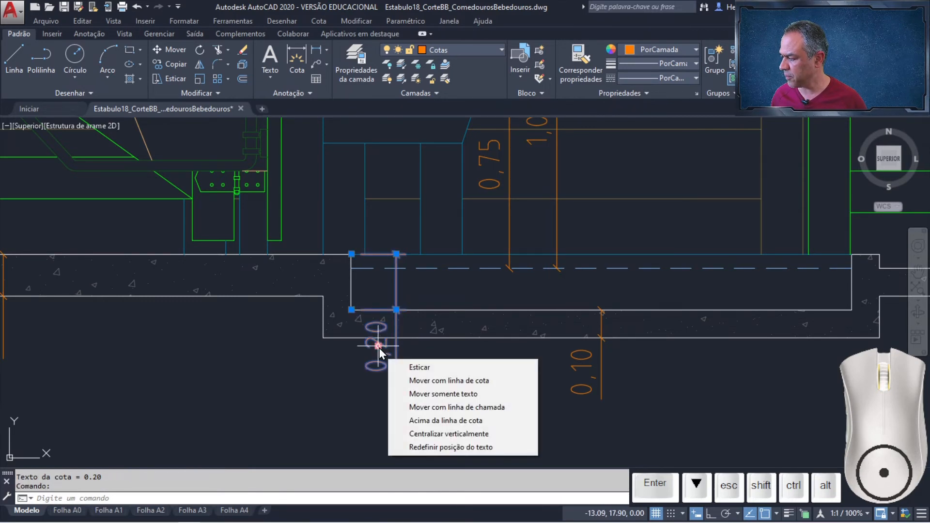
{"action": "left_click", "coordinate": [425, 394]}
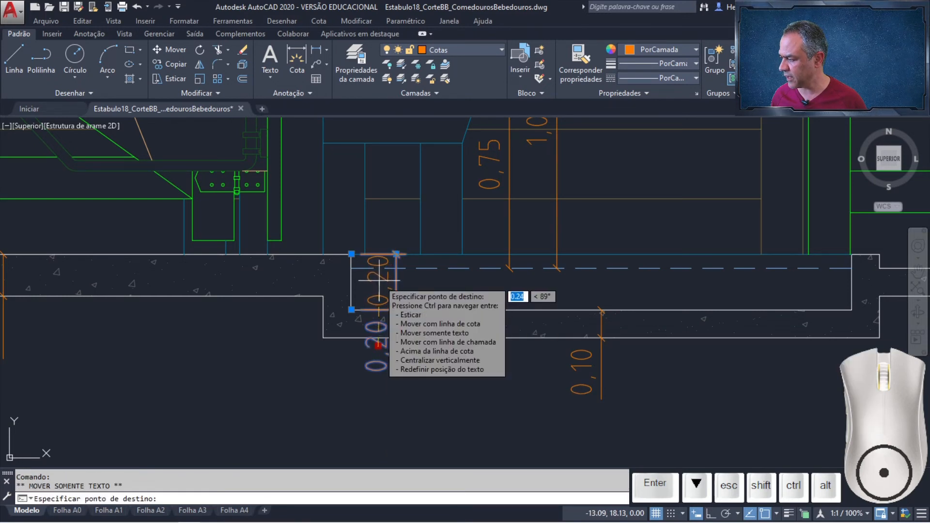
{"action": "key", "text": "Escape"}
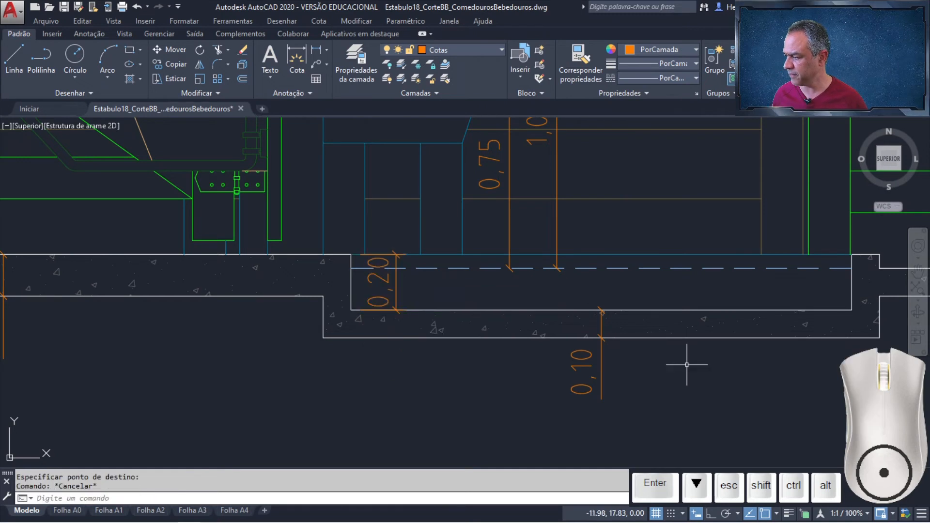
Step: Stretch both extension origins of the basin depth dimension onto its dimension line
{"action": "left_click", "coordinate": [396, 287]}
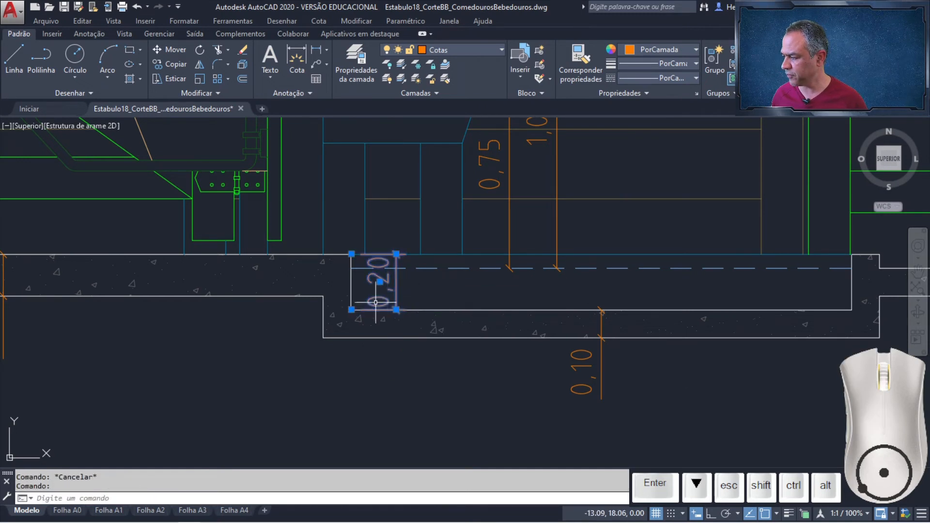
{"action": "left_click", "coordinate": [352, 309]}
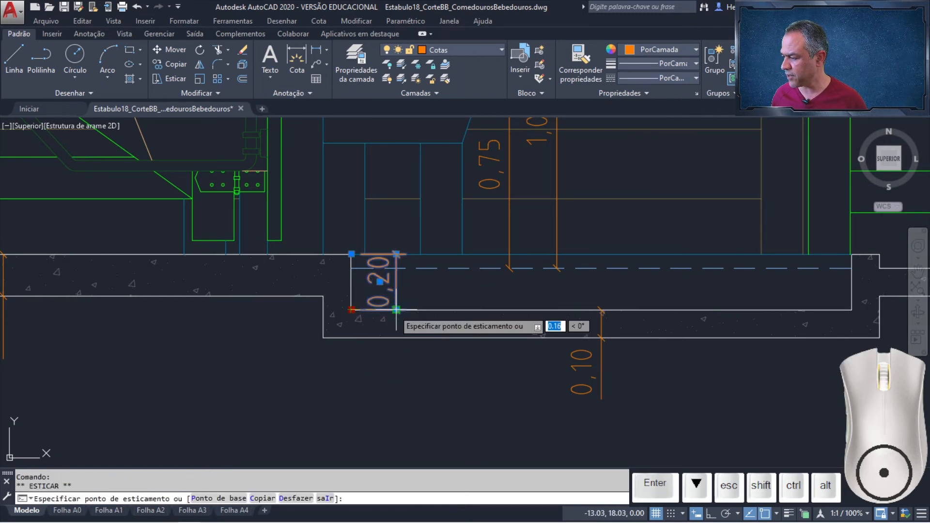
{"action": "left_click", "coordinate": [397, 309]}
{"action": "left_click", "coordinate": [351, 253]}
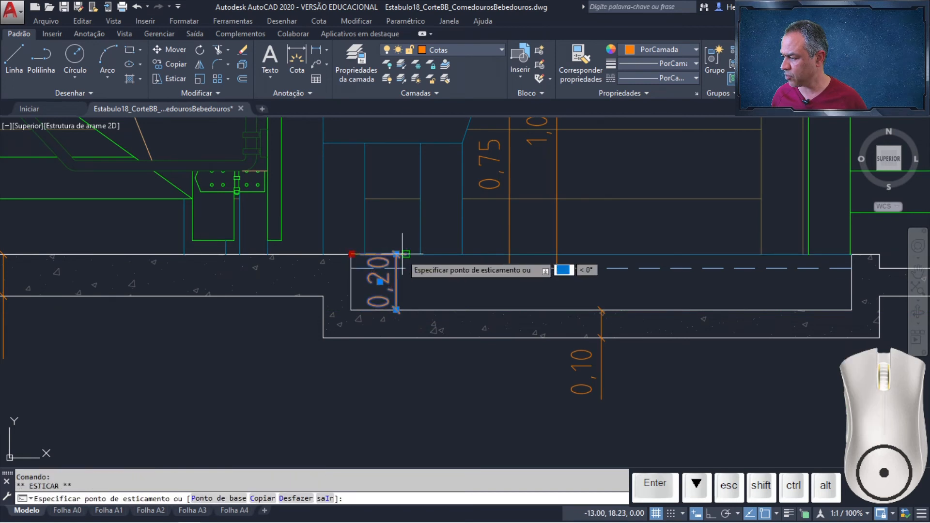
{"action": "left_click", "coordinate": [399, 256]}
Step: Add a vertical linear dimension for the height of the basin's far curb above the adjoining outer floor, placed just beside the curb
{"action": "middle_click_drag", "start_coordinate": [749, 328], "coordinate": [363, 359]}
{"action": "scroll", "coordinate": [489, 294], "scroll_direction": "up", "scroll_amount": 1}
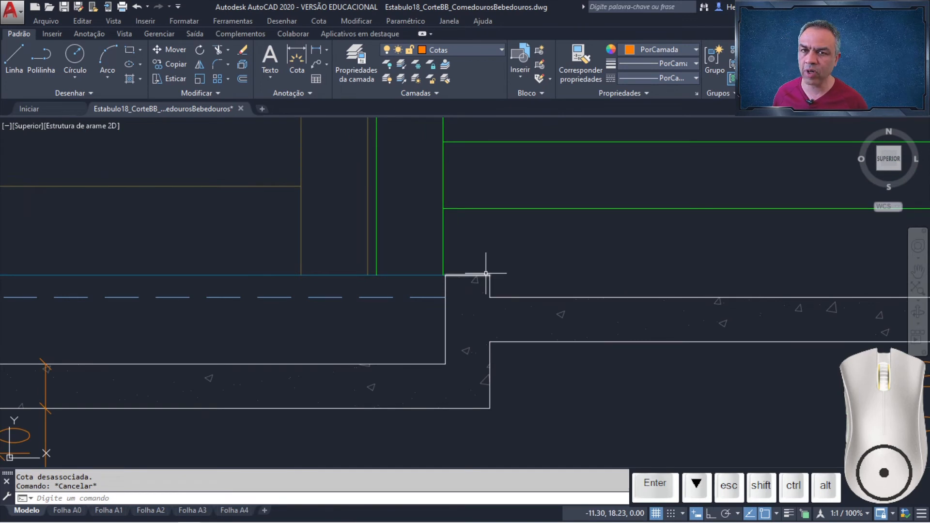
{"action": "left_click", "coordinate": [317, 52]}
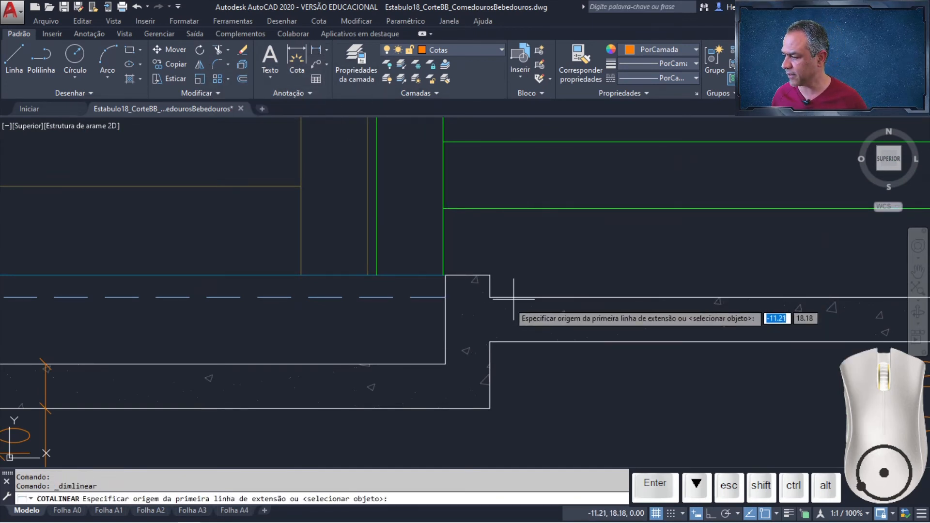
{"action": "left_click", "coordinate": [490, 297]}
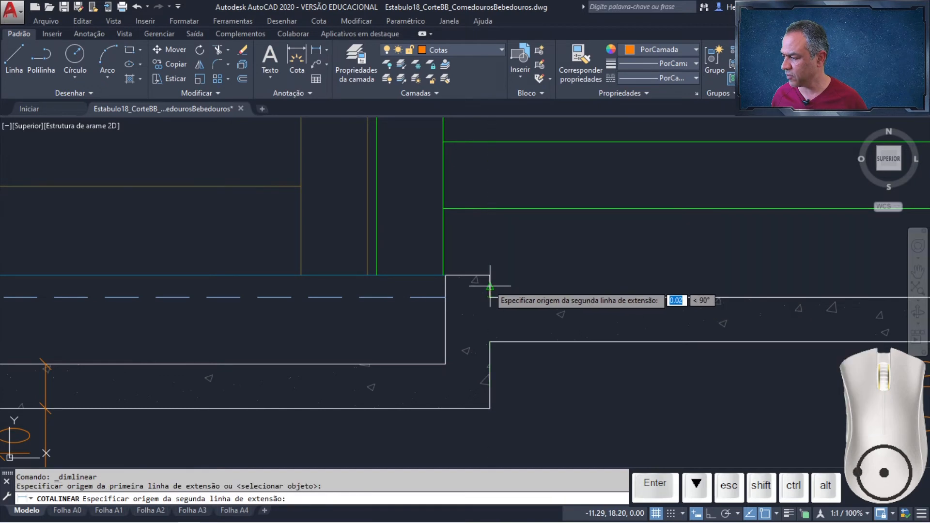
{"action": "left_click", "coordinate": [490, 275]}
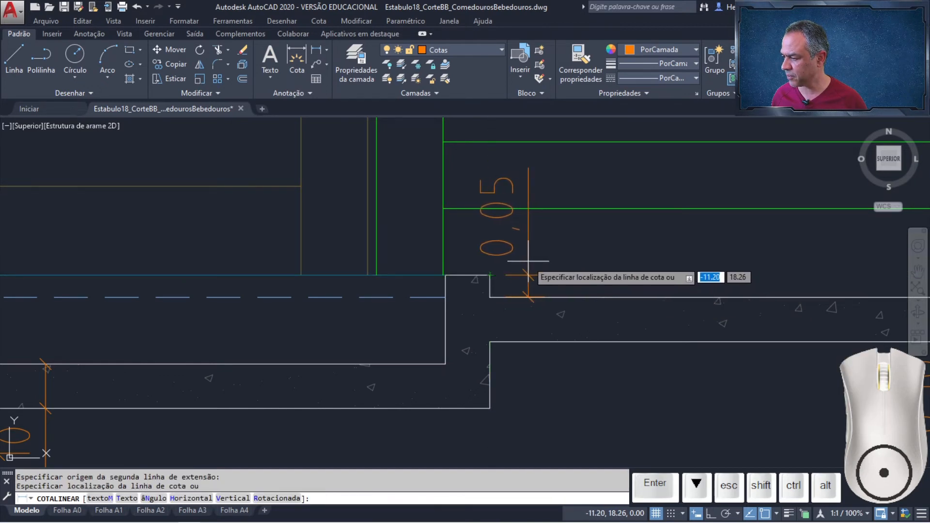
{"action": "key", "text": "Escape"}
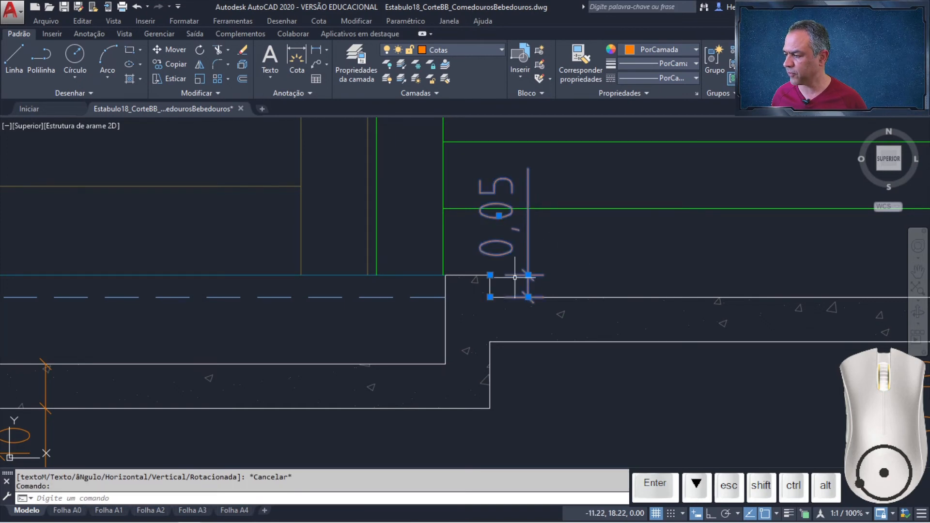
Step: Stretch the curb height dimension's lower extension origin onto its dimension line and move its text with a leader away from the curb
{"action": "left_click", "coordinate": [490, 297]}
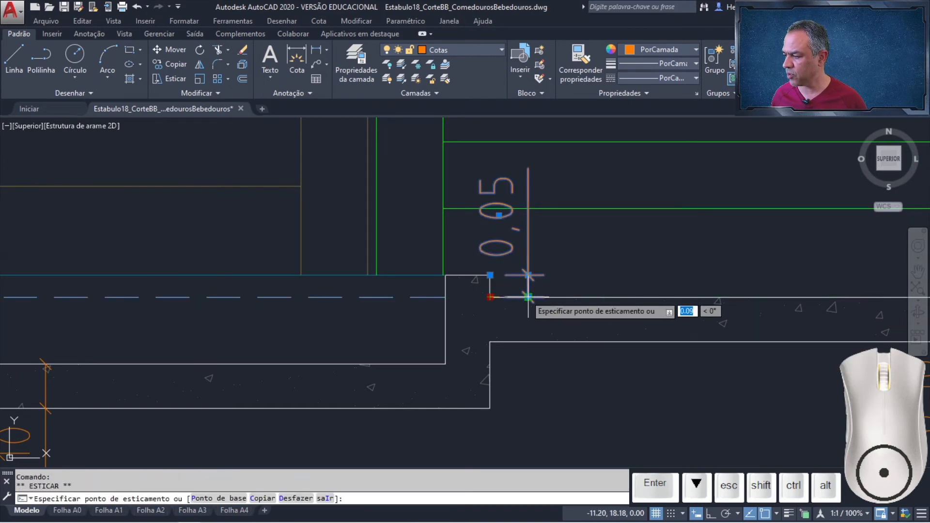
{"action": "left_click", "coordinate": [528, 297]}
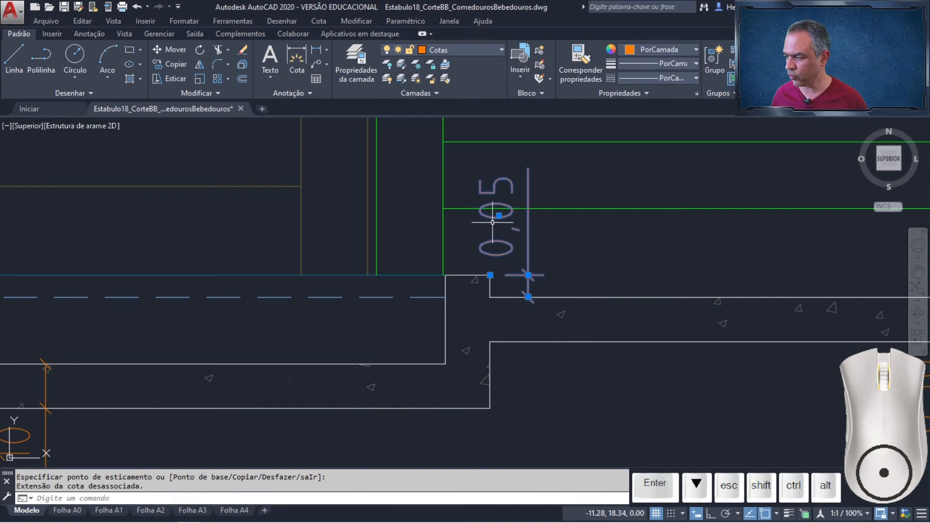
{"action": "mouse_move", "coordinate": [499, 215]}
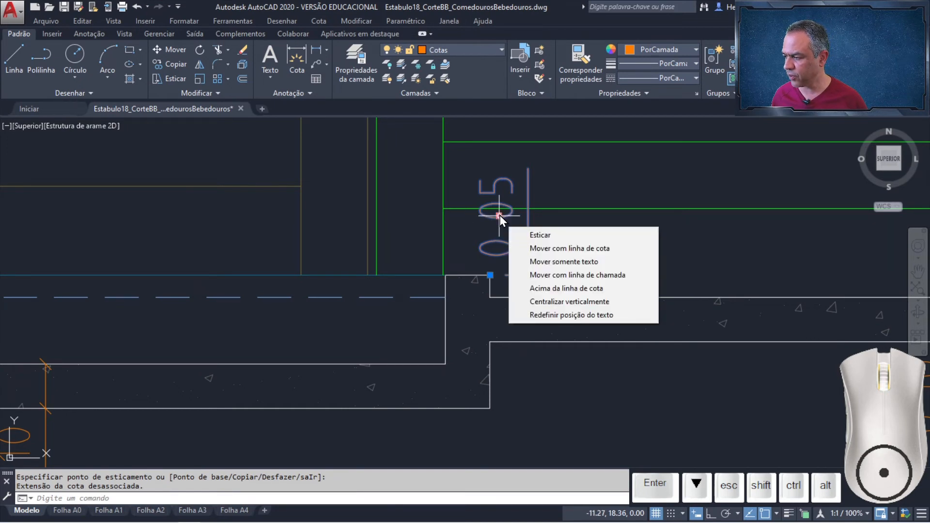
{"action": "left_click", "coordinate": [553, 274]}
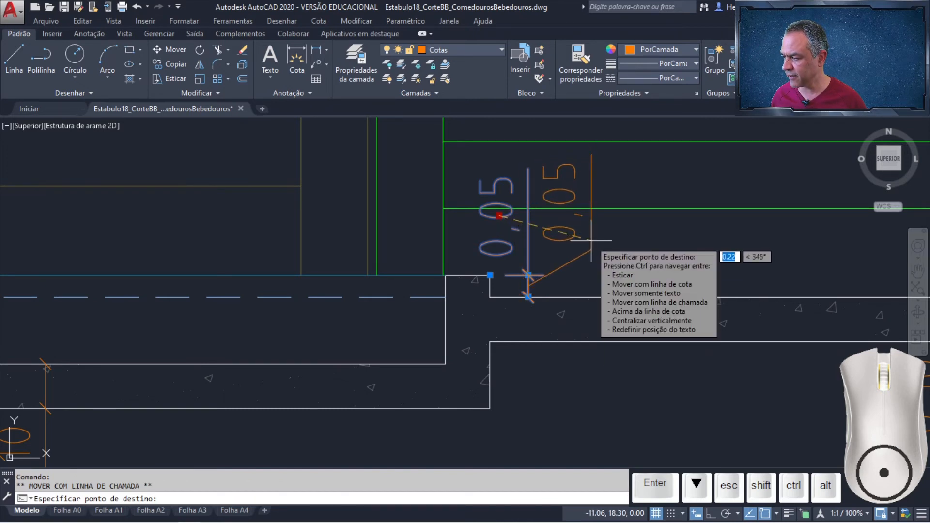
{"action": "key", "text": "Escape"}
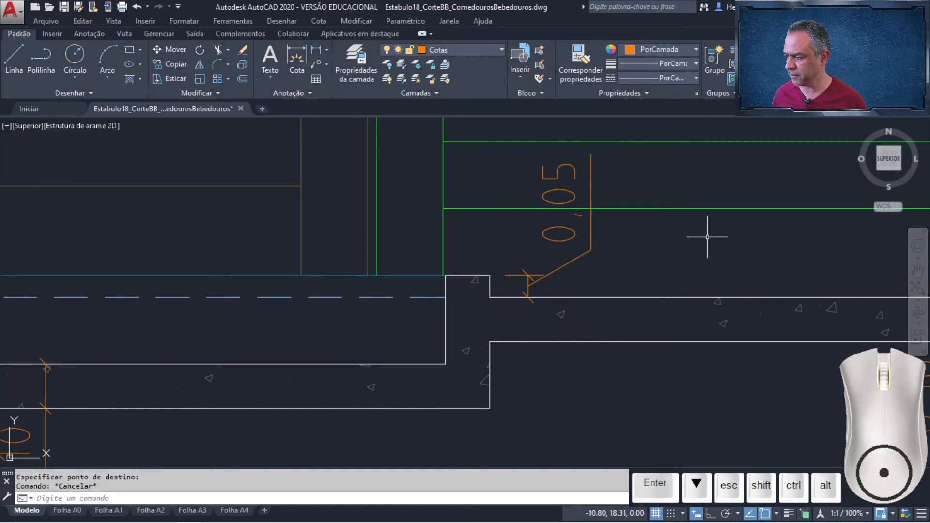
Step: Set Texto Geral as the current layer
{"action": "scroll", "coordinate": [707, 237], "scroll_direction": "down", "scroll_amount": 6}
{"action": "scroll", "coordinate": [644, 318], "scroll_direction": "up", "scroll_amount": 2}
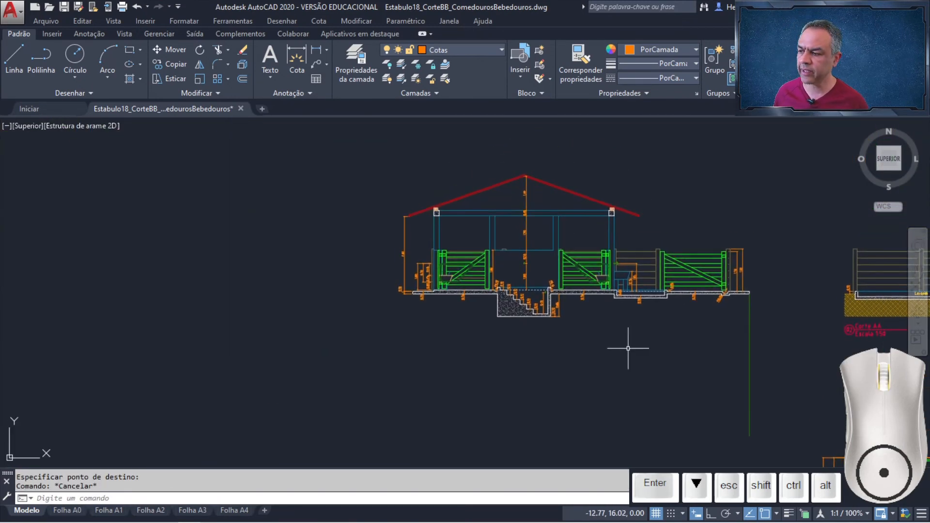
{"action": "middle_click_drag", "start_coordinate": [628, 349], "coordinate": [532, 347]}
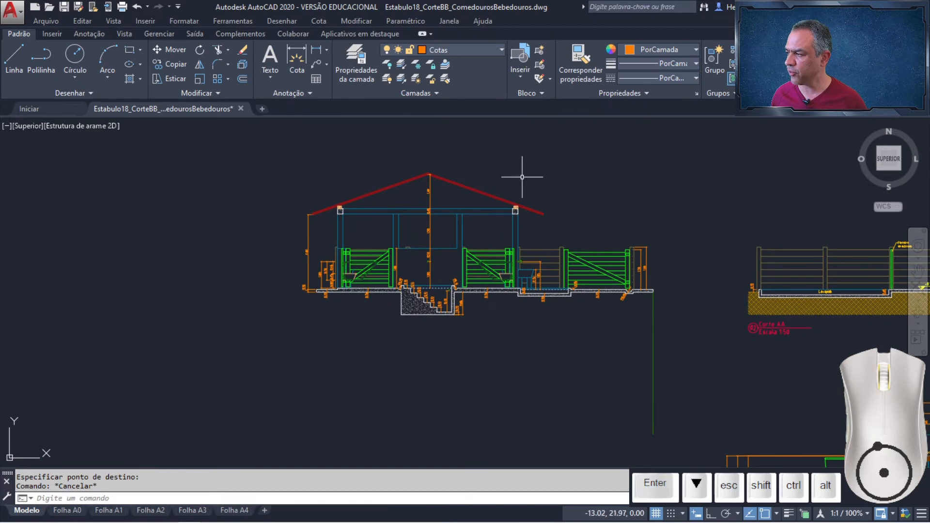
{"action": "left_click", "coordinate": [501, 49]}
{"action": "scroll", "coordinate": [476, 193], "scroll_direction": "down", "scroll_amount": 5}
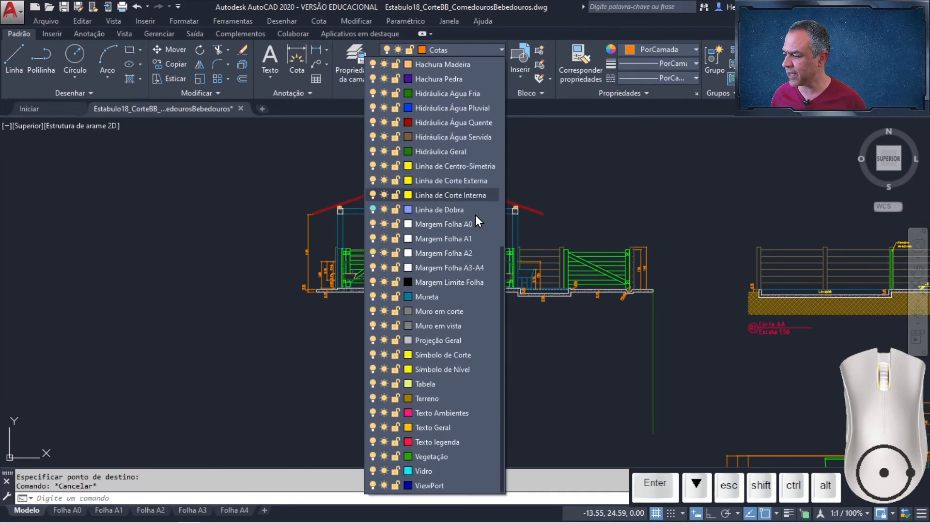
{"action": "left_click", "coordinate": [432, 424]}
Step: Copy the "Porteira de entrada" leader note from section AA, by its arrow tip, onto the gate post top beside the pit in section BB
{"action": "mouse_move", "coordinate": [692, 208]}
{"action": "middle_mouse_down"}
{"action": "mouse_move", "coordinate": [440, 232]}
{"action": "mouse_move", "coordinate": [237, 231]}
{"action": "middle_mouse_up"}
{"action": "scroll", "coordinate": [399, 291], "scroll_direction": "up", "scroll_amount": 8}
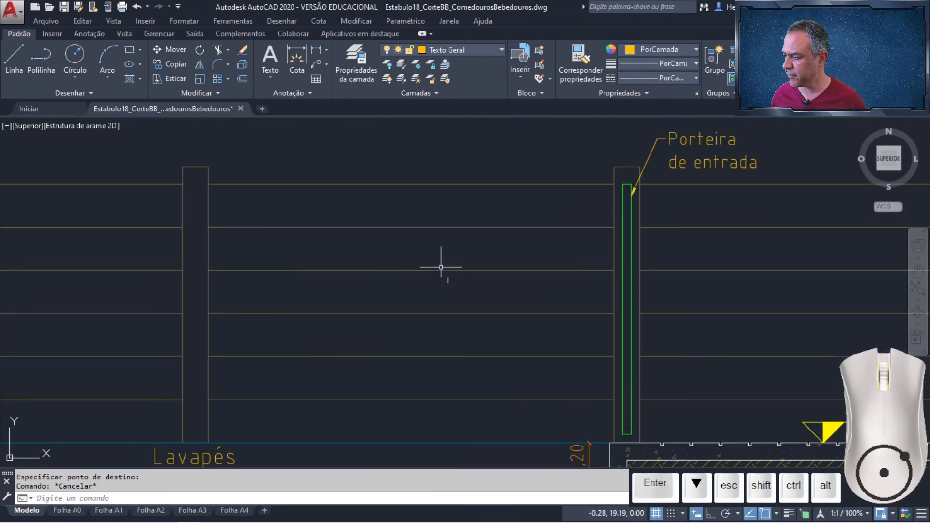
{"action": "middle_click_drag", "start_coordinate": [627, 152], "coordinate": [452, 206]}
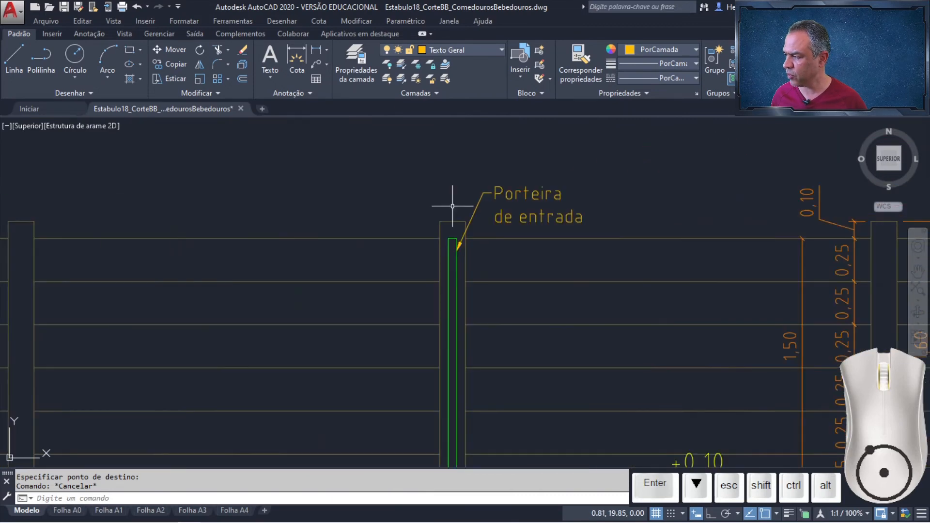
{"action": "left_click", "coordinate": [182, 66]}
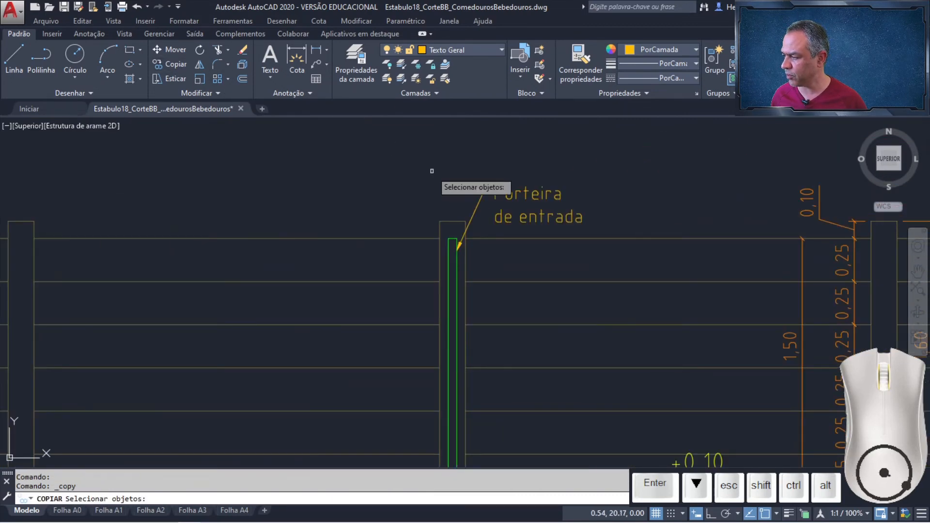
{"action": "left_click", "coordinate": [479, 206]}
{"action": "key", "text": "Return"}
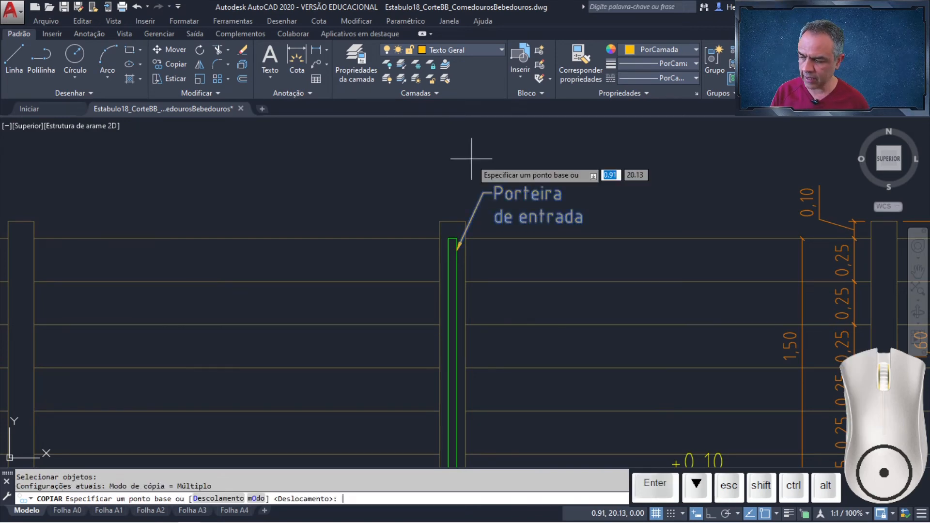
{"action": "scroll", "coordinate": [447, 255], "scroll_direction": "up", "scroll_amount": 3}
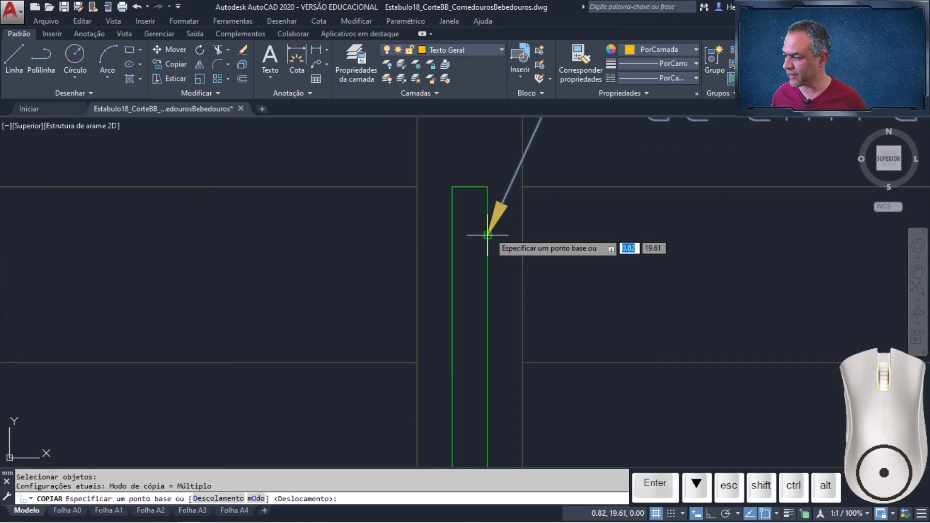
{"action": "left_click", "coordinate": [487, 235]}
{"action": "scroll", "coordinate": [493, 206], "scroll_direction": "down", "scroll_amount": 4}
{"action": "mouse_move", "coordinate": [349, 218]}
{"action": "middle_mouse_down"}
{"action": "mouse_move", "coordinate": [498, 202]}
{"action": "mouse_move", "coordinate": [842, 209]}
{"action": "middle_mouse_up"}
{"action": "middle_click_drag", "start_coordinate": [374, 207], "coordinate": [756, 224]}
{"action": "scroll", "coordinate": [518, 222], "scroll_direction": "up", "scroll_amount": 6}
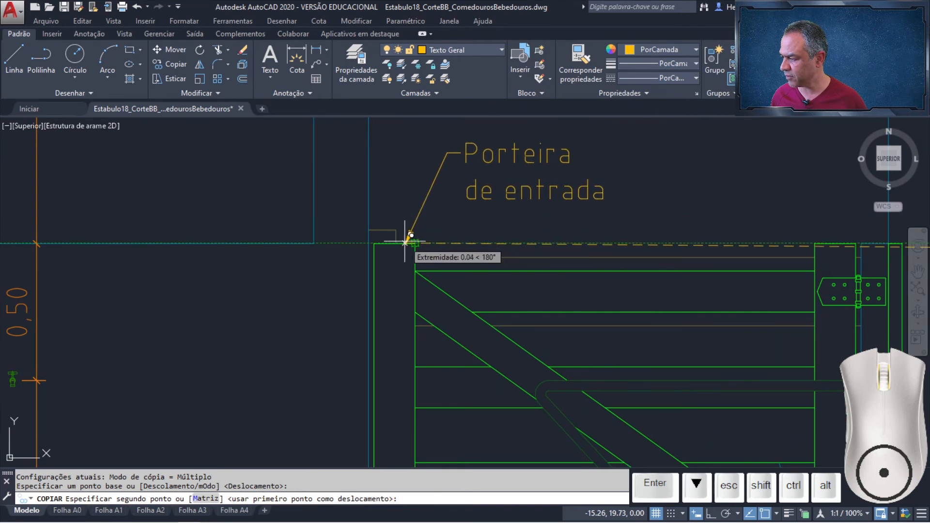
{"action": "left_click", "coordinate": [405, 243]}
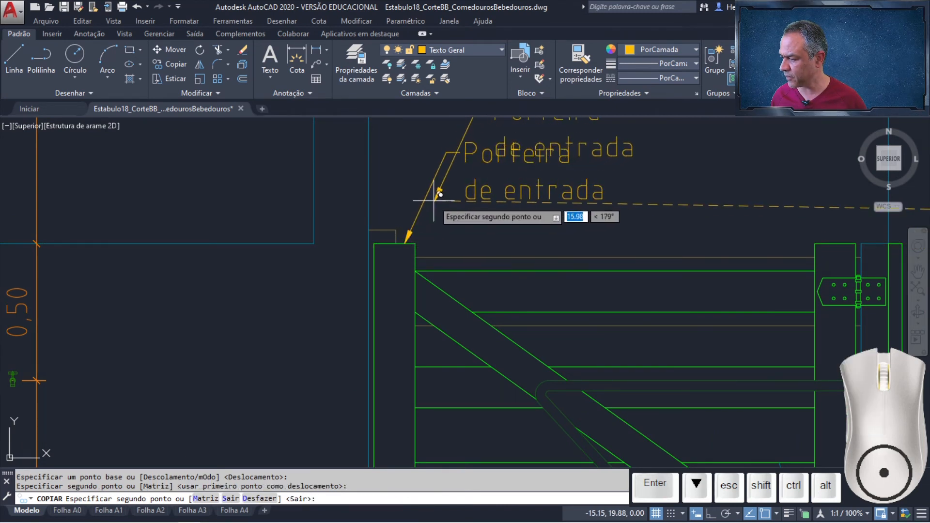
Step: Place two more copies of the "Porteira de entrada" note: on the narrow post top beside the drinking trough's wall and on the outer gate's top rail
{"action": "scroll", "coordinate": [435, 199], "scroll_direction": "down", "scroll_amount": 2}
{"action": "middle_click_drag", "start_coordinate": [702, 206], "coordinate": [376, 239]}
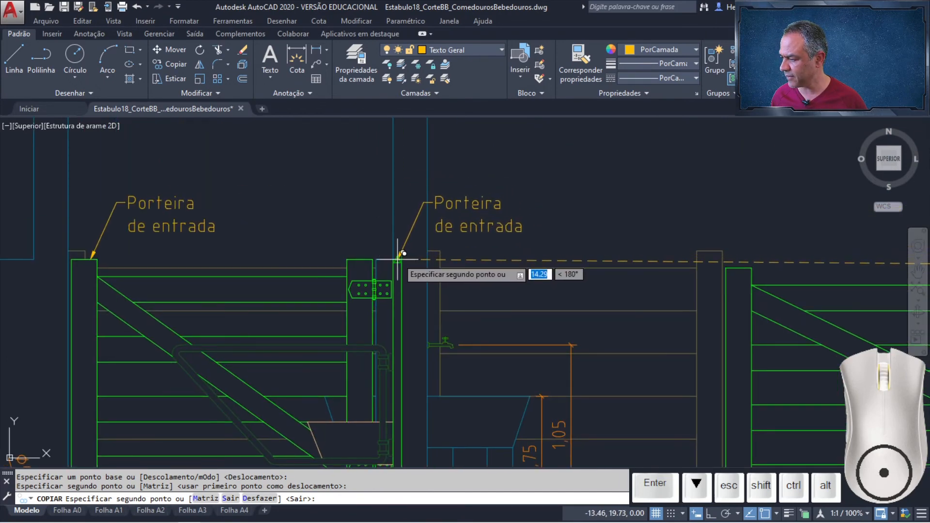
{"action": "left_click", "coordinate": [401, 255]}
{"action": "mouse_move", "coordinate": [733, 180]}
{"action": "middle_mouse_down"}
{"action": "mouse_move", "coordinate": [517, 191]}
{"action": "mouse_move", "coordinate": [374, 174]}
{"action": "middle_mouse_up"}
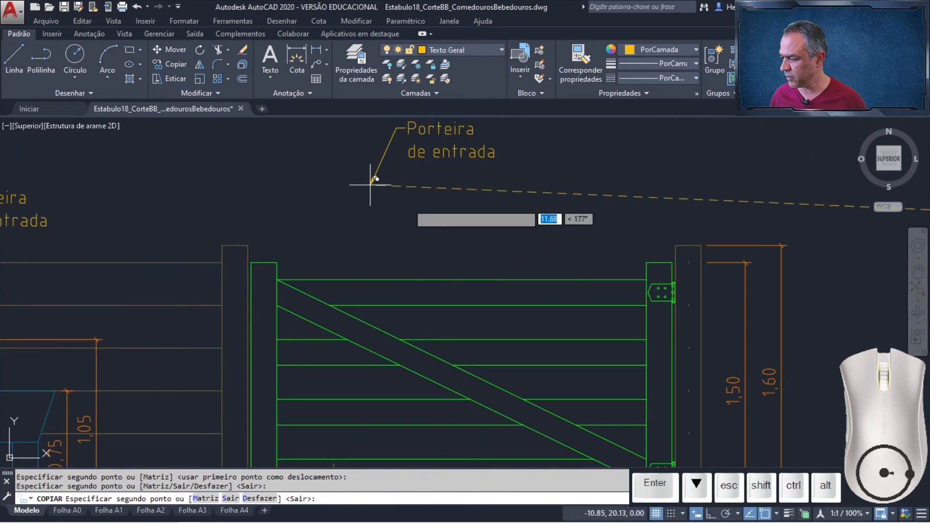
{"action": "left_click", "coordinate": [462, 279]}
{"action": "key", "text": "Return"}
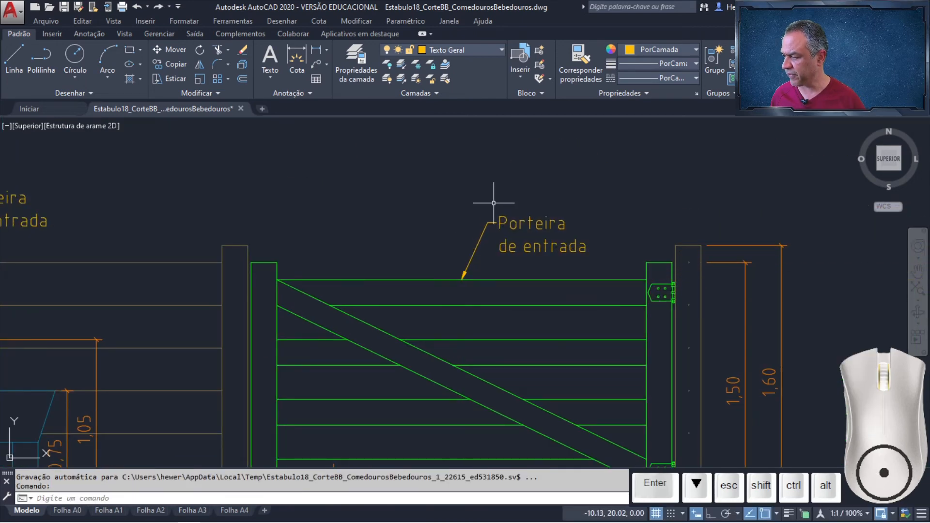
Step: Change the outer gate's note text to "Porteira de saída"
{"action": "double_click", "coordinate": [512, 248]}
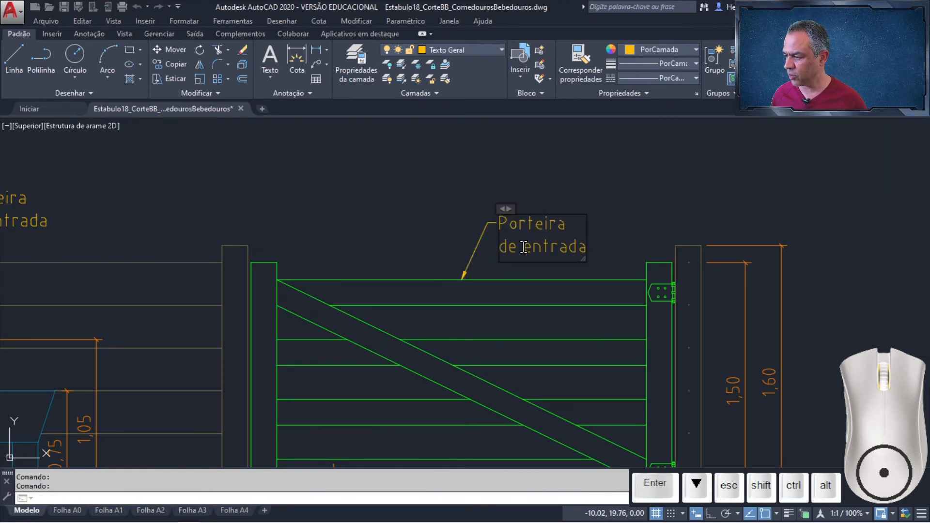
{"action": "left_click_drag", "start_coordinate": [524, 248], "coordinate": [599, 247]}
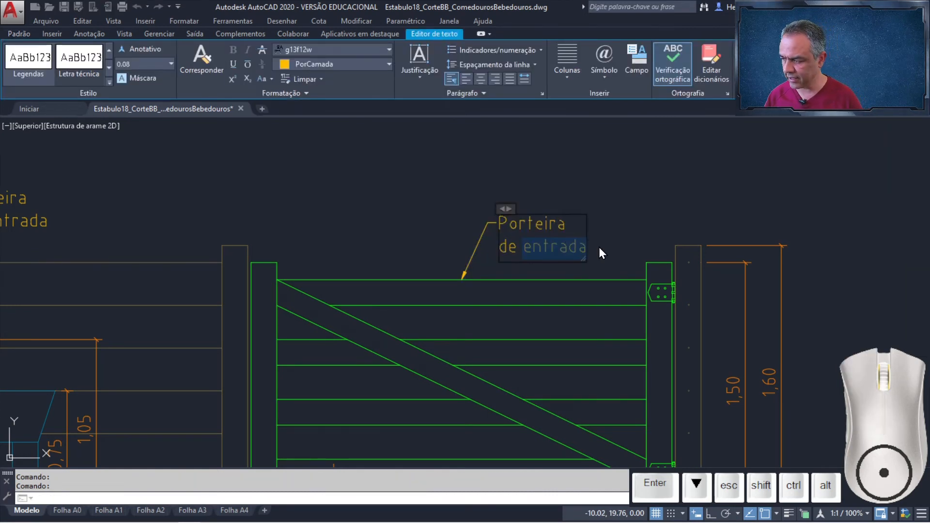
{"action": "type", "text": "saída"}
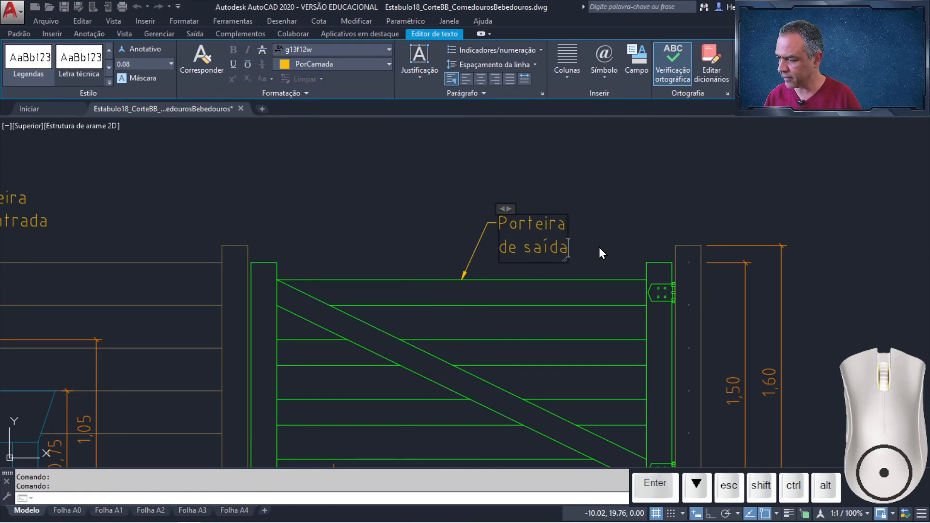
{"action": "left_click", "coordinate": [599, 247]}
Step: Change the note on the narrow post beside the drinking trough to read "Porteira de saída"
{"action": "middle_click_drag", "start_coordinate": [219, 220], "coordinate": [632, 225]}
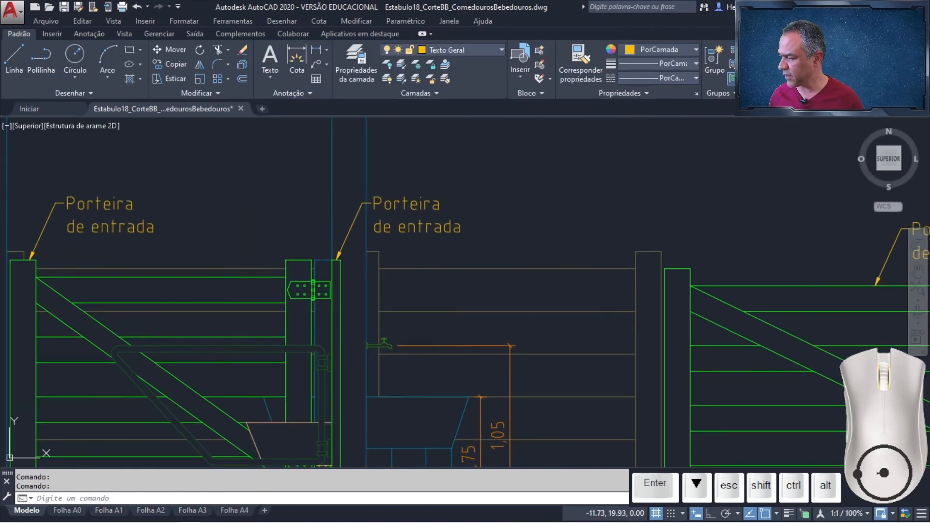
{"action": "double_click", "coordinate": [456, 232]}
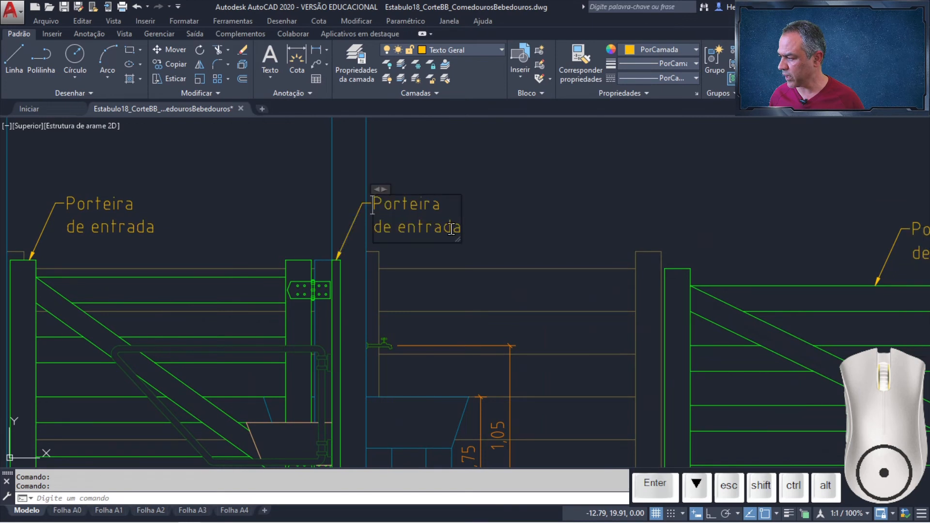
{"action": "left_click_drag", "start_coordinate": [401, 231], "coordinate": [472, 236]}
{"action": "type", "text": "sa"}
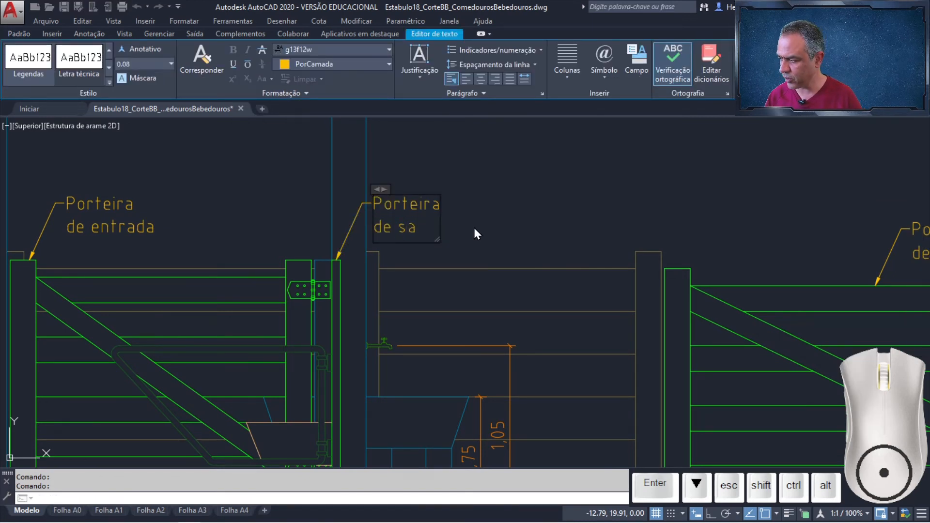
{"action": "type", "text": "ída"}
{"action": "left_click", "coordinate": [474, 227]}
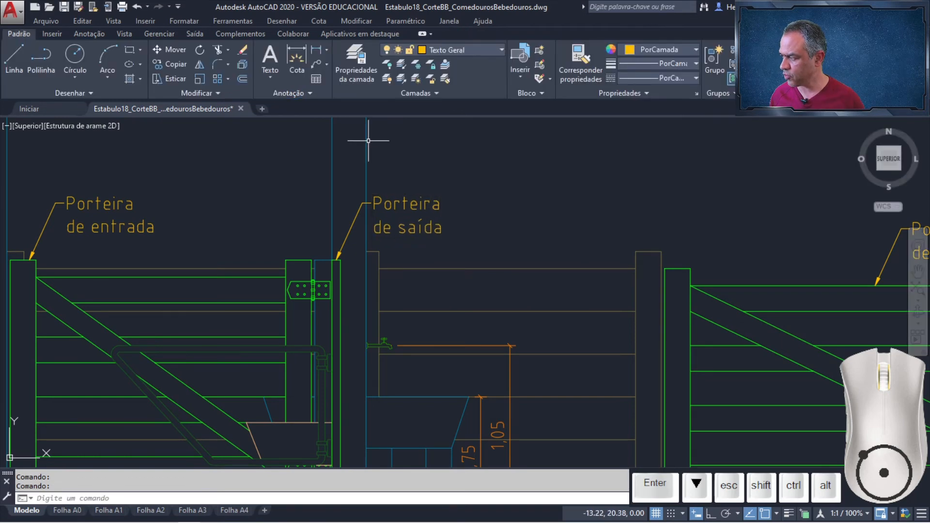
Step: Add a multileader note "Bebedouro" with its arrow on the top edge of the trough below the tap and its text above
{"action": "left_click", "coordinate": [313, 65]}
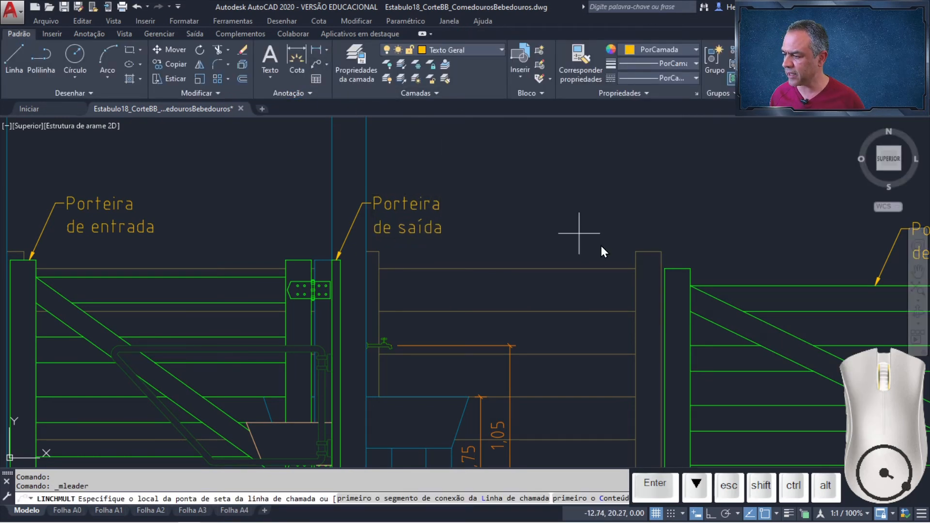
{"action": "scroll", "coordinate": [659, 276], "scroll_direction": "down", "scroll_amount": 2}
{"action": "mouse_move", "coordinate": [659, 276]}
{"action": "middle_mouse_down"}
{"action": "mouse_move", "coordinate": [647, 213]}
{"action": "mouse_move", "coordinate": [667, 149]}
{"action": "middle_mouse_up"}
{"action": "scroll", "coordinate": [519, 245], "scroll_direction": "up", "scroll_amount": 3}
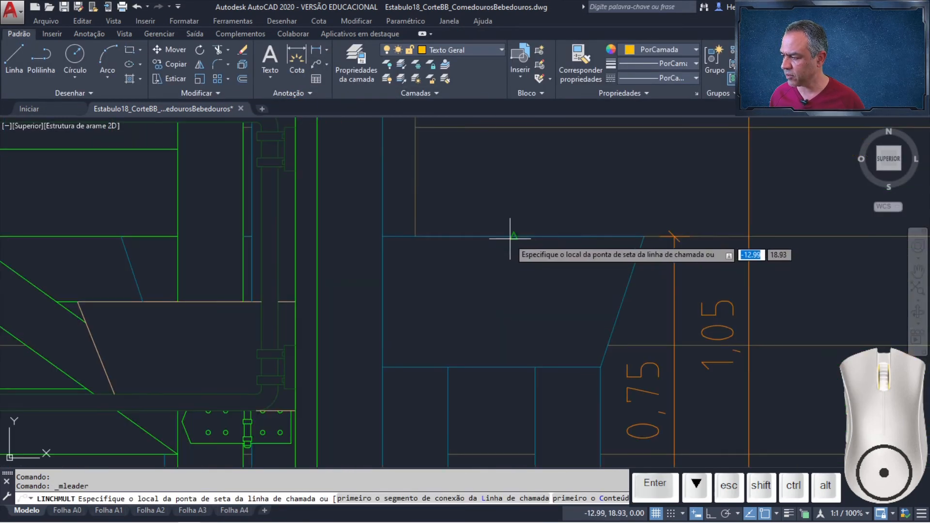
{"action": "middle_click_drag", "start_coordinate": [484, 229], "coordinate": [405, 306]}
{"action": "scroll", "coordinate": [405, 306], "scroll_direction": "up", "scroll_amount": 1}
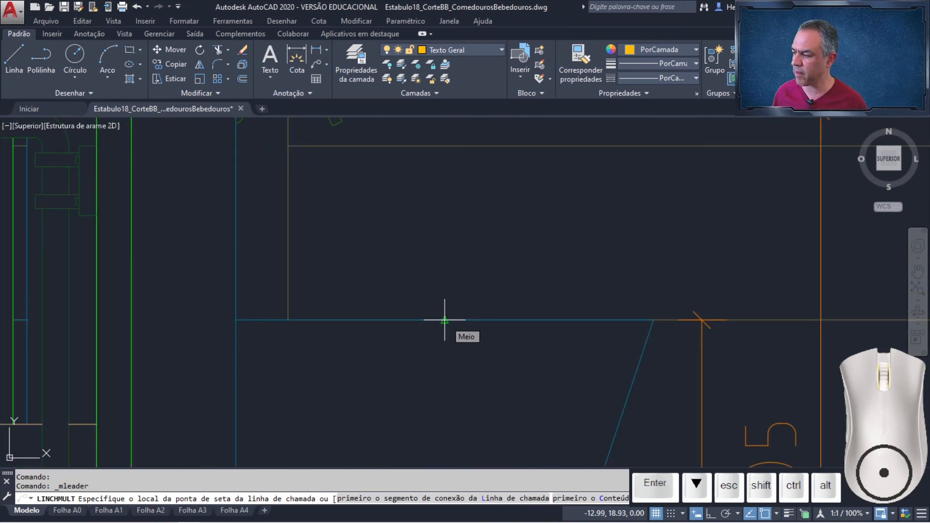
{"action": "left_click", "coordinate": [341, 320]}
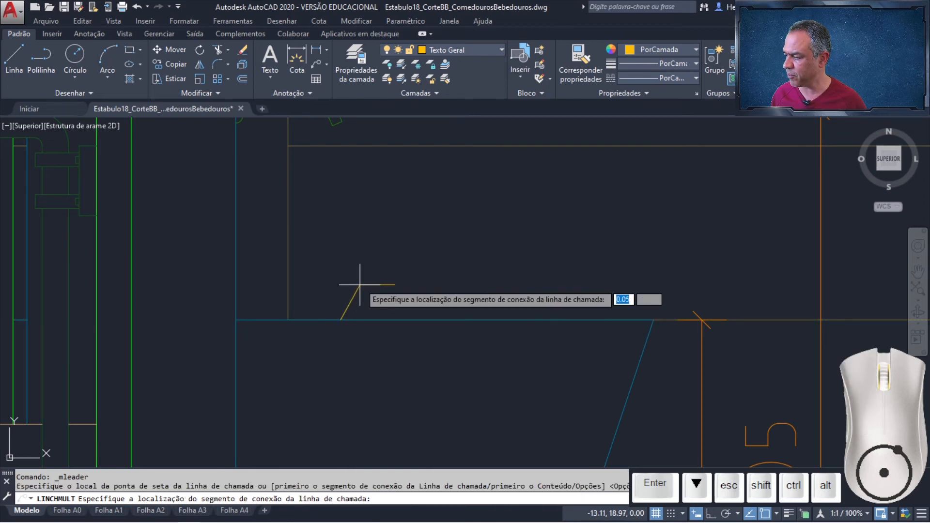
{"action": "left_click", "coordinate": [386, 219]}
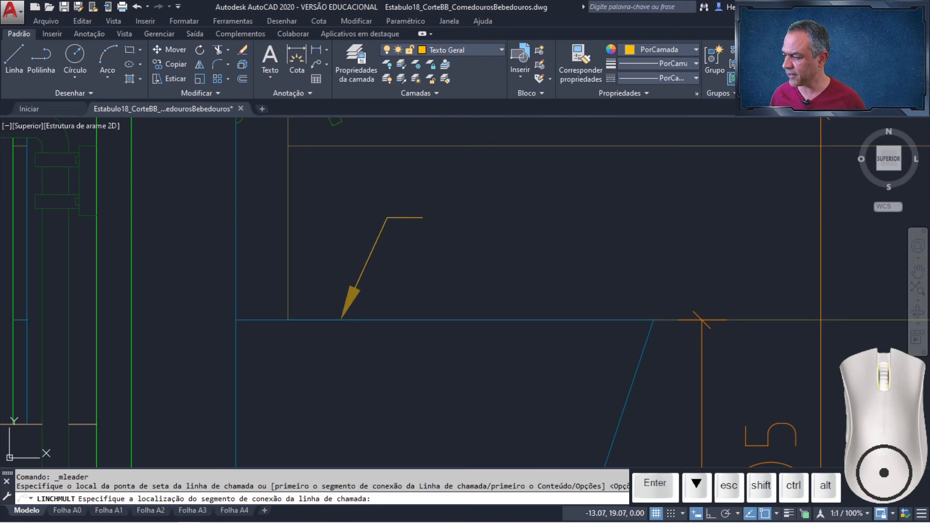
{"action": "type", "text": "Be"}
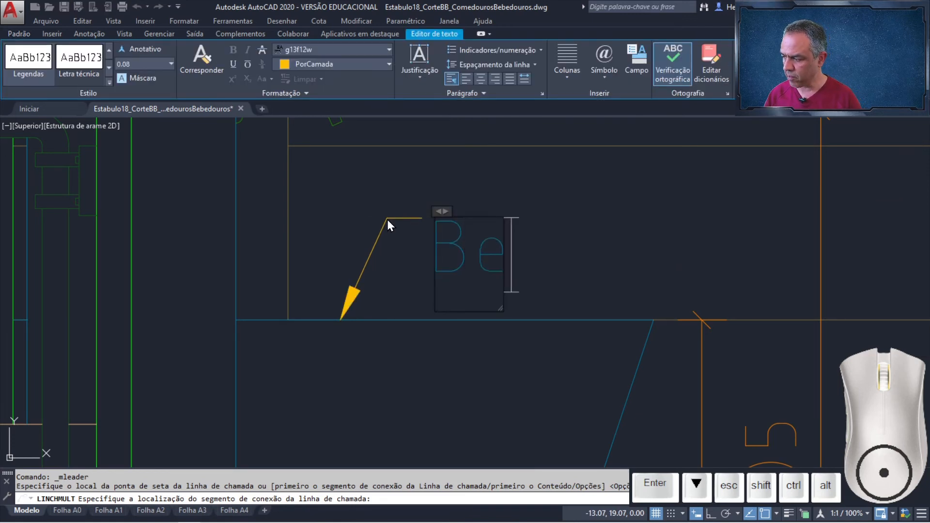
{"action": "type", "text": "bedouro"}
{"action": "left_click", "coordinate": [477, 185]}
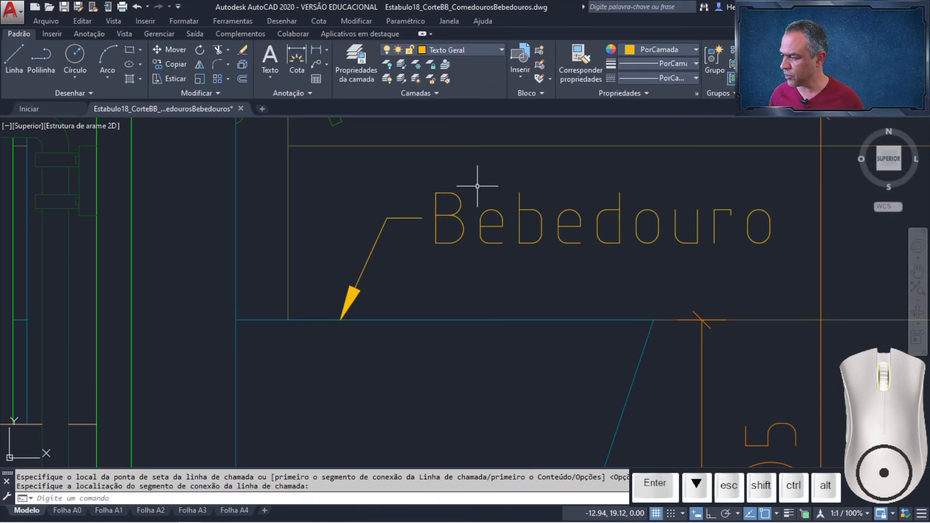
Step: Add a multileader note "Comedouro" with its arrow on the feeder's top edge behind the entrance gate and its text up to the left
{"action": "scroll", "coordinate": [477, 186], "scroll_direction": "down", "scroll_amount": 3}
{"action": "middle_click_drag", "start_coordinate": [311, 219], "coordinate": [431, 218]}
{"action": "scroll", "coordinate": [389, 157], "scroll_direction": "up", "scroll_amount": 2}
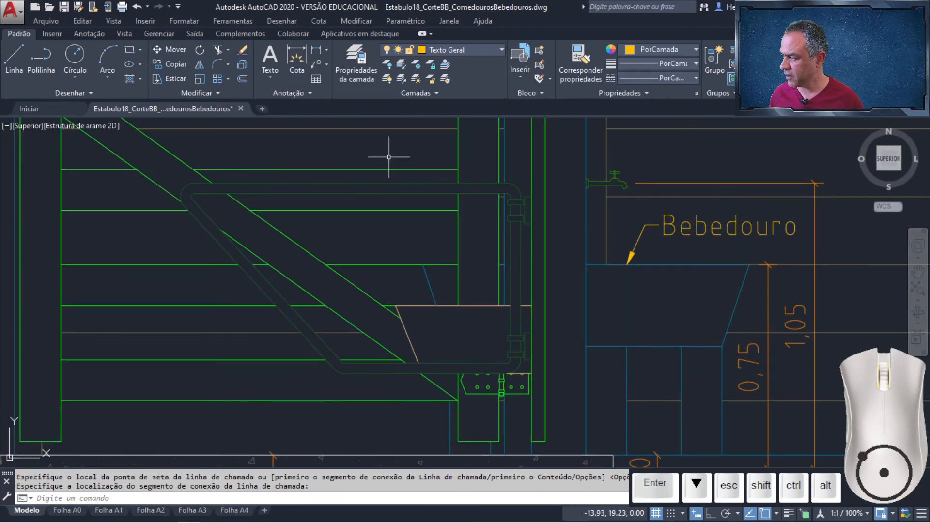
{"action": "left_click", "coordinate": [316, 68]}
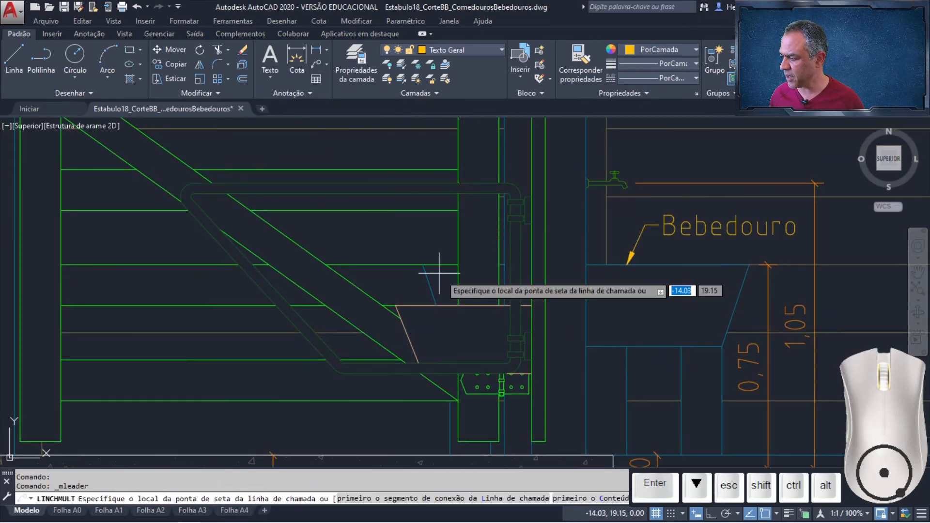
{"action": "scroll", "coordinate": [482, 294], "scroll_direction": "up", "scroll_amount": 4}
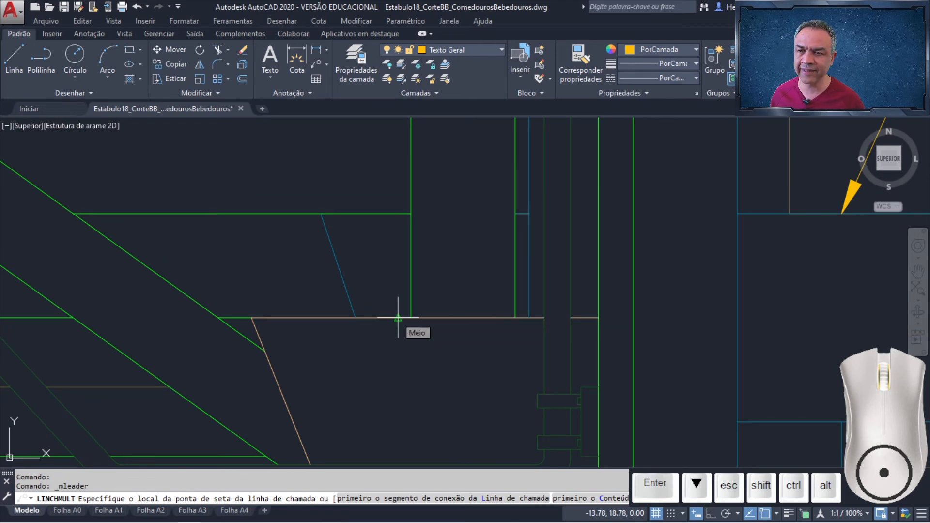
{"action": "left_click", "coordinate": [481, 318]}
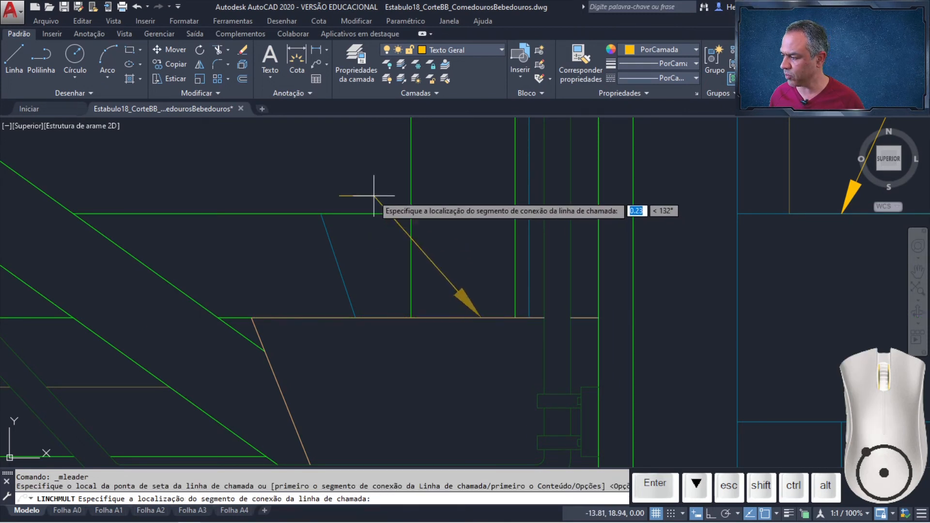
{"action": "left_click", "coordinate": [382, 148]}
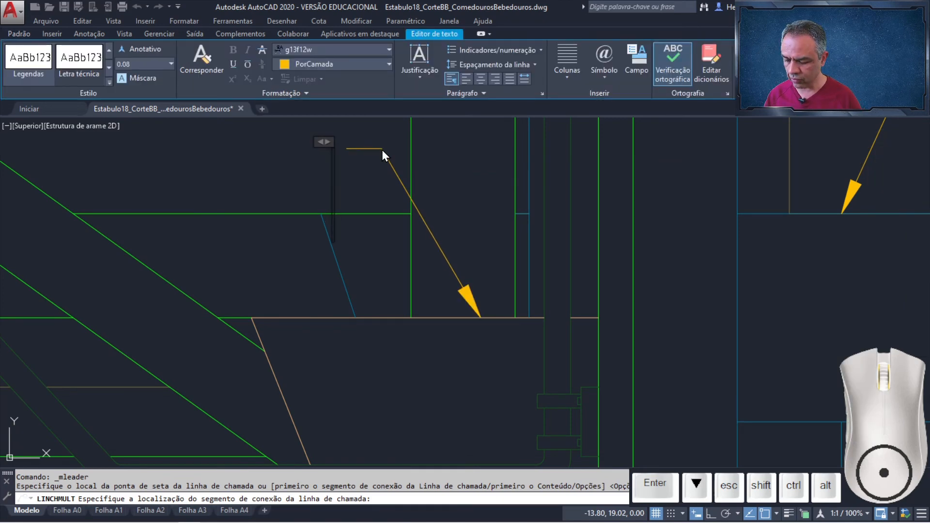
{"action": "type", "text": "Comedouro"}
{"action": "left_click", "coordinate": [473, 167]}
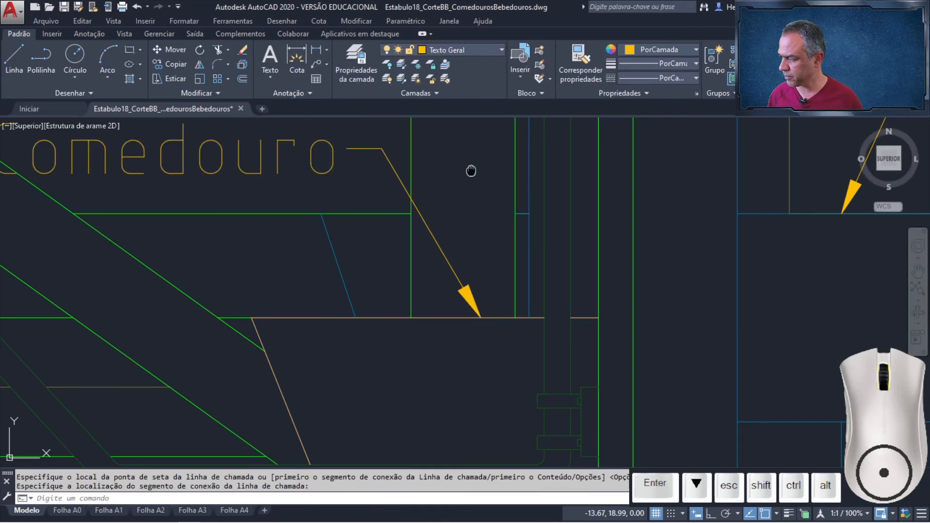
Step: Shift the "Comedouro" note's leader landing horizontally to the right, onto the inner edge of the gate's hinge-side upright
{"action": "middle_click_drag", "start_coordinate": [471, 170], "coordinate": [580, 263]}
{"action": "left_click", "coordinate": [507, 268]}
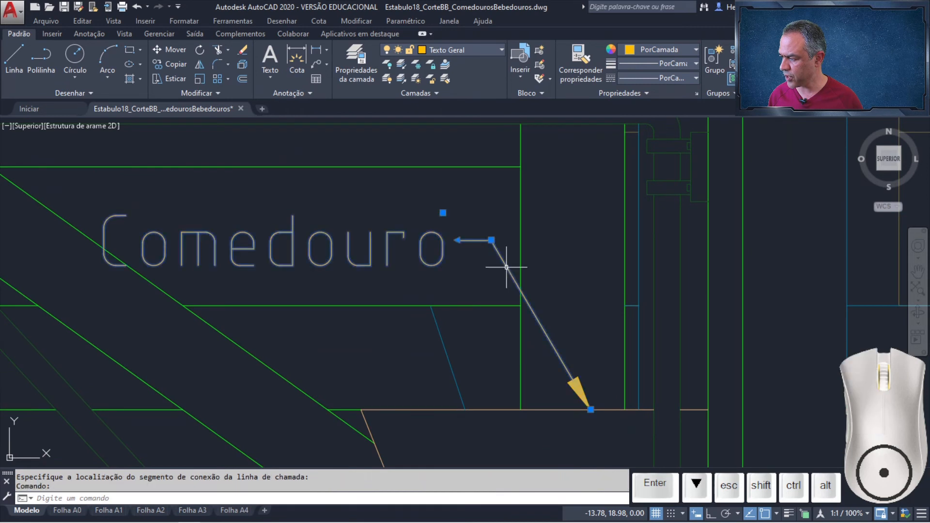
{"action": "left_click", "coordinate": [491, 240]}
{"action": "left_click", "coordinate": [521, 241]}
{"action": "key", "text": "Escape"}
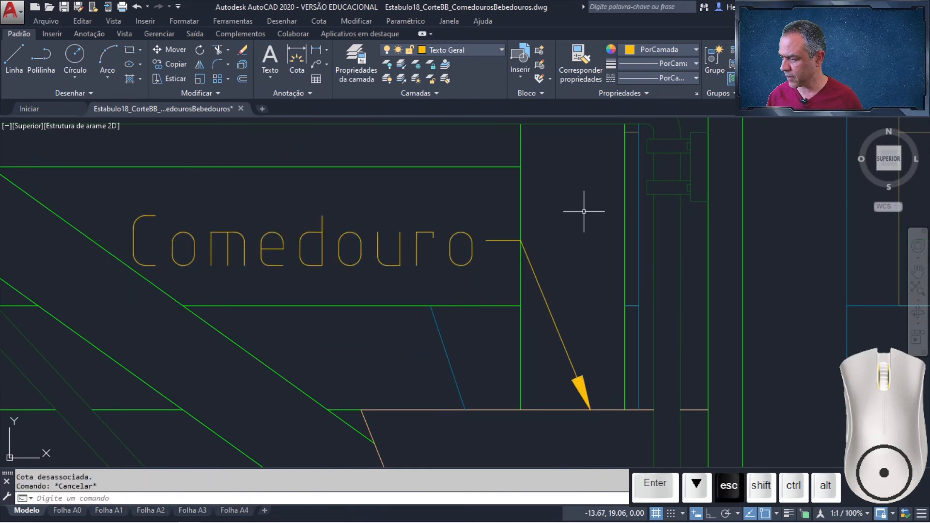
{"action": "key", "text": "Escape"}
Step: Add a multileader note "Contenção" with its arrow on the restraint bar's upper tube and its text above "Comedouro"
{"action": "scroll", "coordinate": [584, 212], "scroll_direction": "down", "scroll_amount": 2}
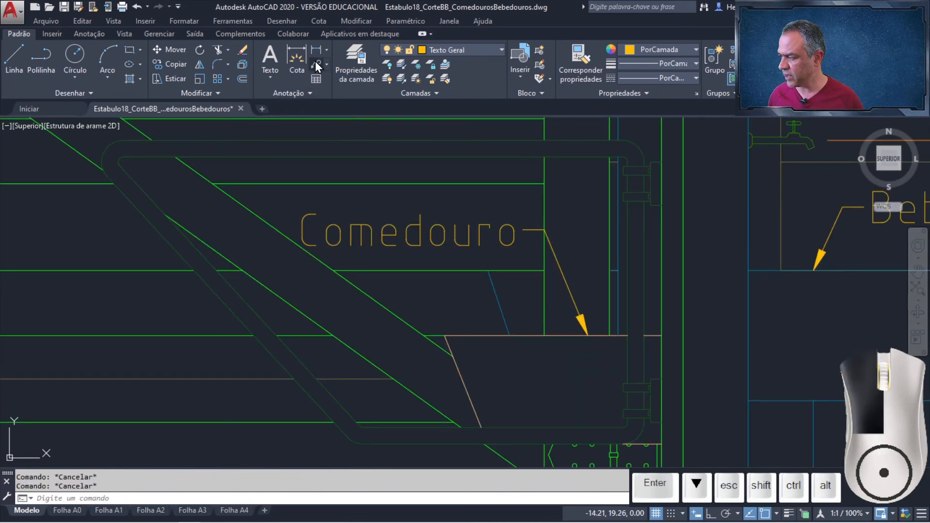
{"action": "left_click", "coordinate": [315, 61]}
{"action": "middle_click_drag", "start_coordinate": [436, 170], "coordinate": [492, 342]}
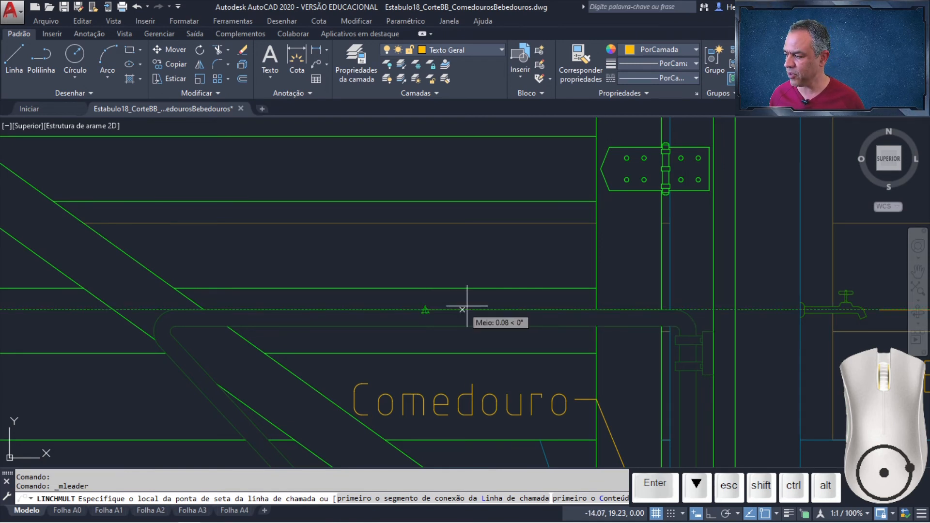
{"action": "left_click", "coordinate": [572, 309]}
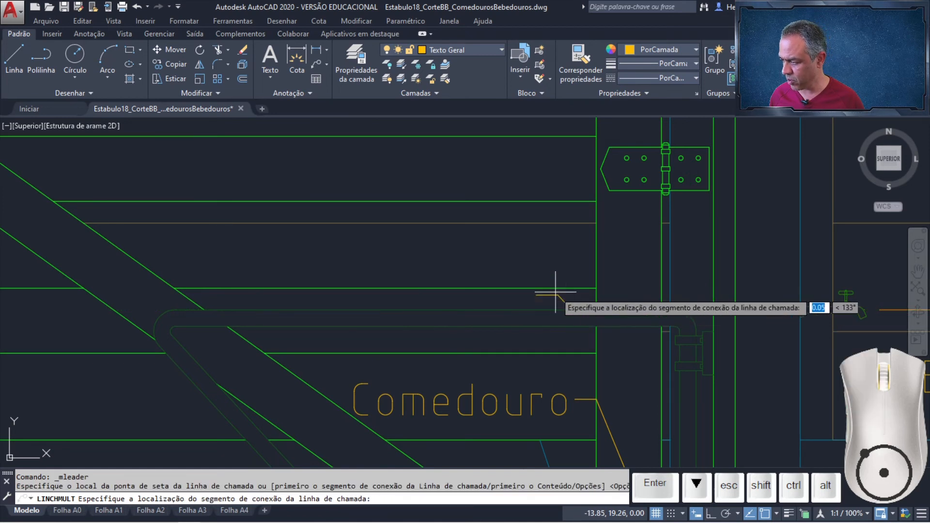
{"action": "left_click", "coordinate": [525, 251]}
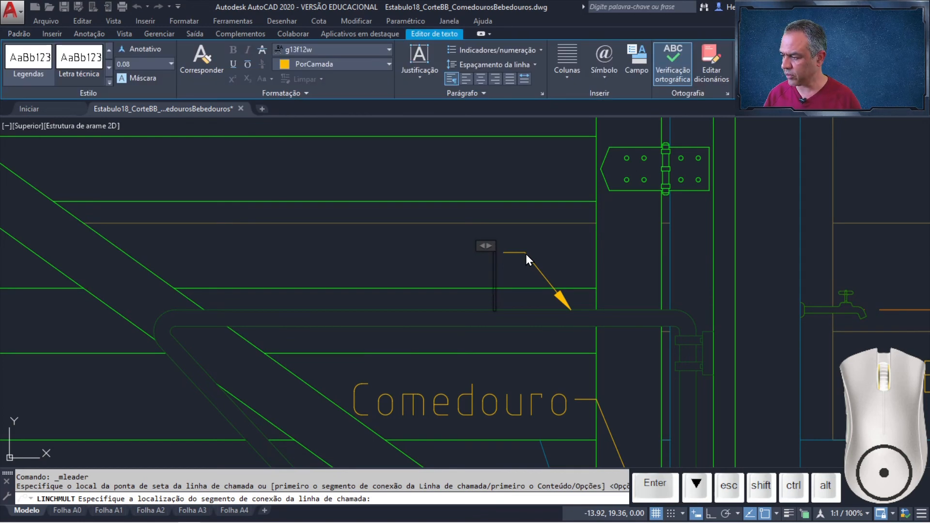
{"action": "type", "text": "Contenção"}
{"action": "left_click", "coordinate": [564, 246]}
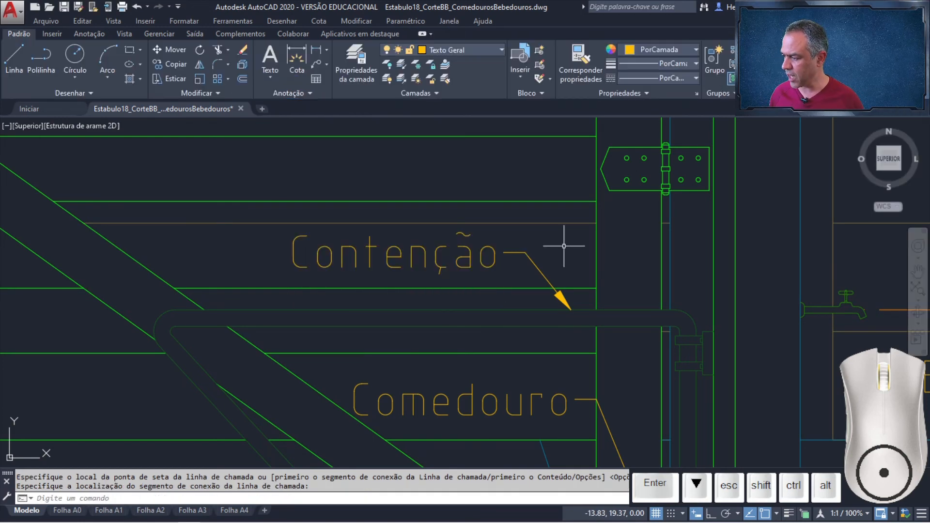
Step: Add a multileader note "Frechal" with its arrow on the inner side of the timber plate above the beam's end near the exit gate, text up to the left
{"action": "scroll", "coordinate": [564, 246], "scroll_direction": "down", "scroll_amount": 6}
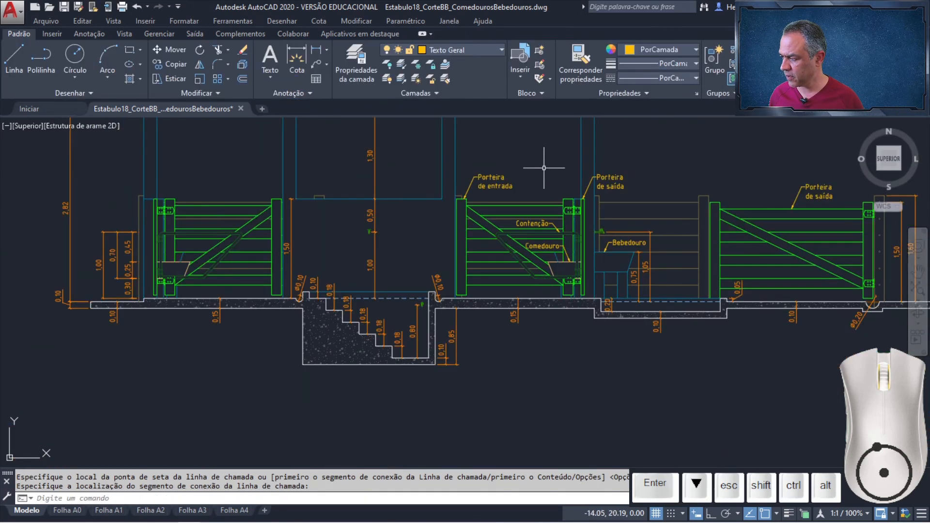
{"action": "middle_click_drag", "start_coordinate": [544, 158], "coordinate": [550, 325]}
{"action": "scroll", "coordinate": [623, 239], "scroll_direction": "up", "scroll_amount": 8}
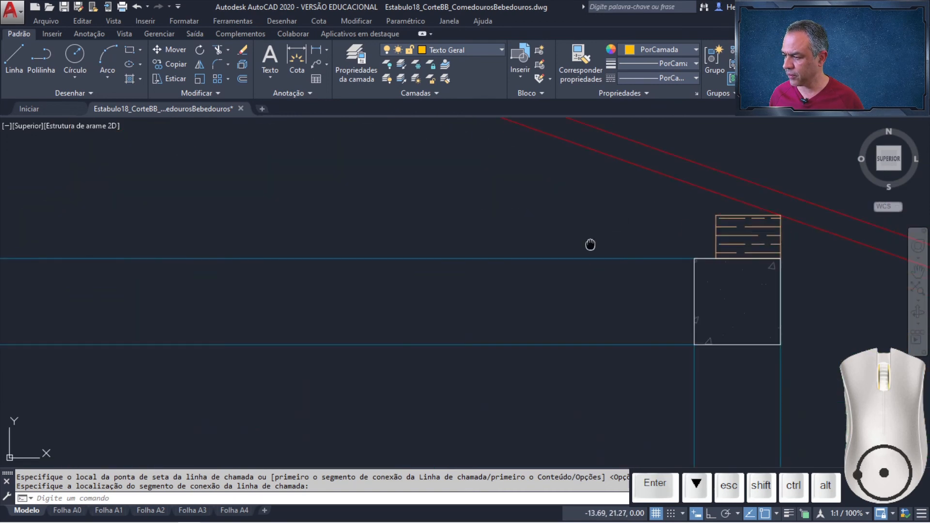
{"action": "left_click", "coordinate": [318, 63]}
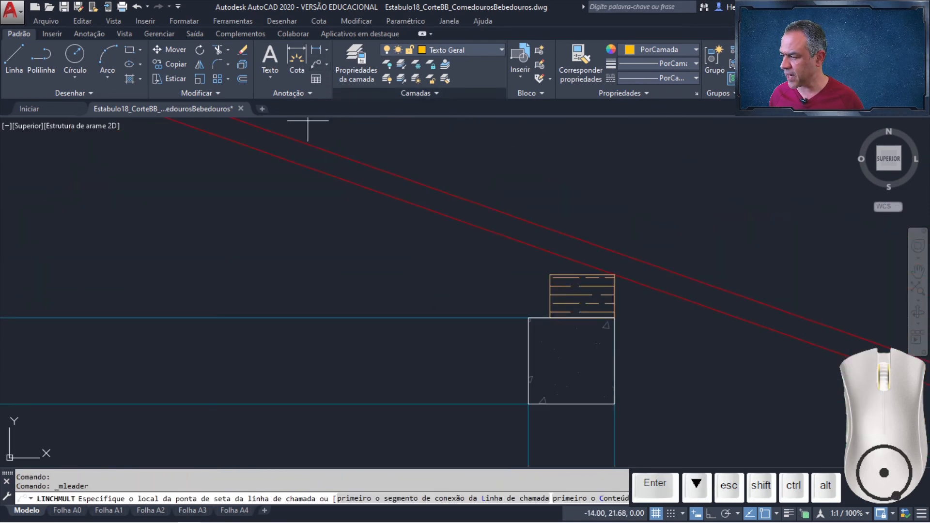
{"action": "left_click", "coordinate": [550, 296]}
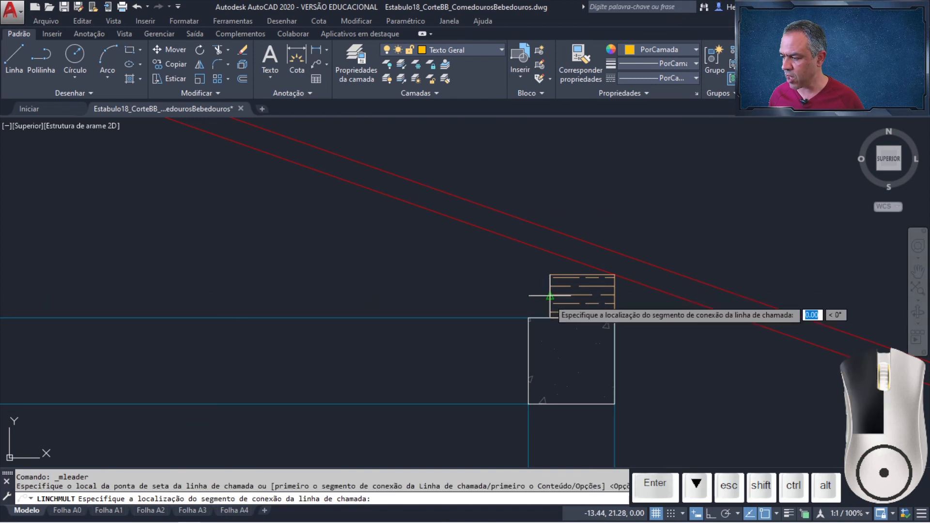
{"action": "left_click", "coordinate": [489, 260]}
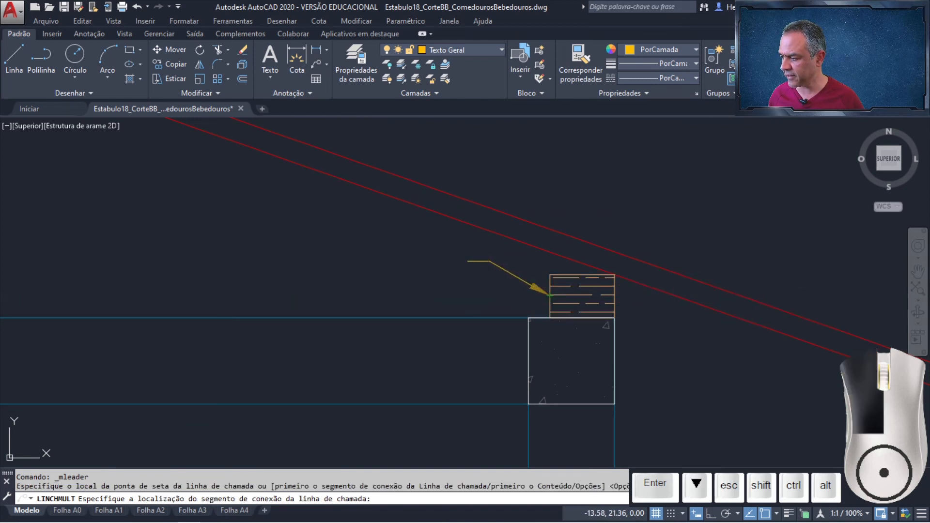
{"action": "type", "text": "Frechal"}
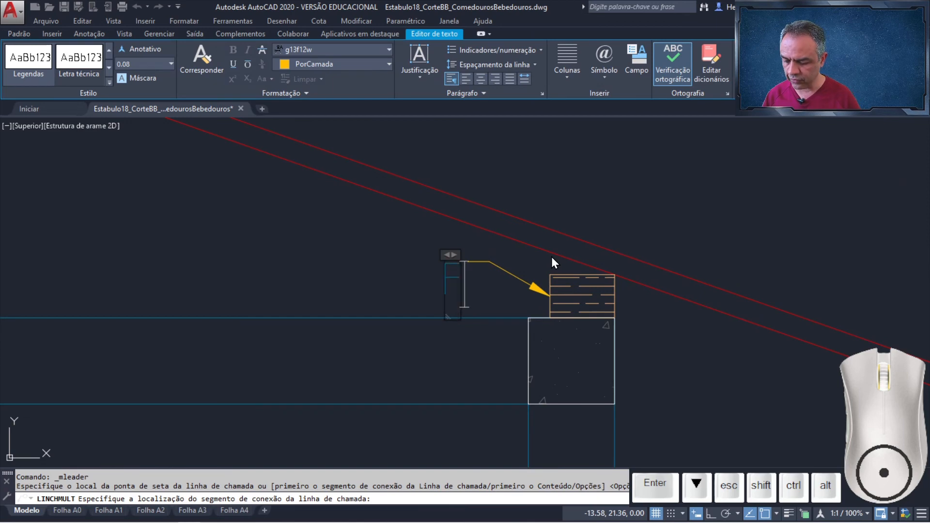
{"action": "left_click", "coordinate": [652, 217]}
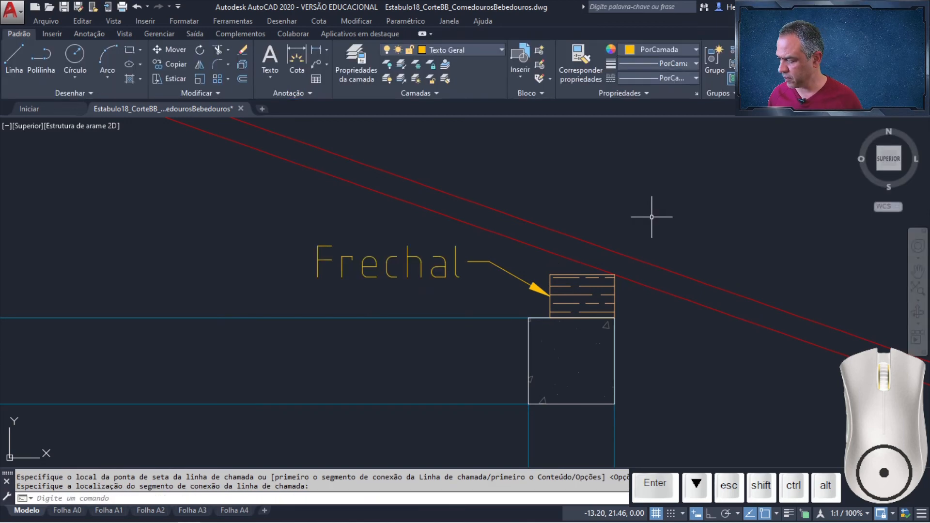
Step: Mirror the Frechal, Porteira de entrada, Porteira de saída, Contenção and Comedouro notes about the vertical axis through the central opening's lower-edge midpoint, keeping the originals
{"action": "scroll", "coordinate": [651, 217], "scroll_direction": "down", "scroll_amount": 8}
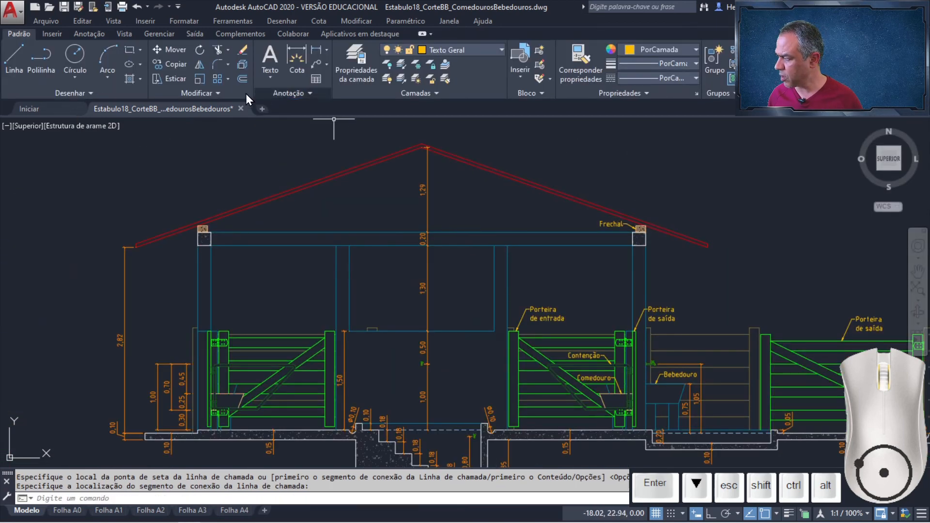
{"action": "left_click", "coordinate": [198, 64]}
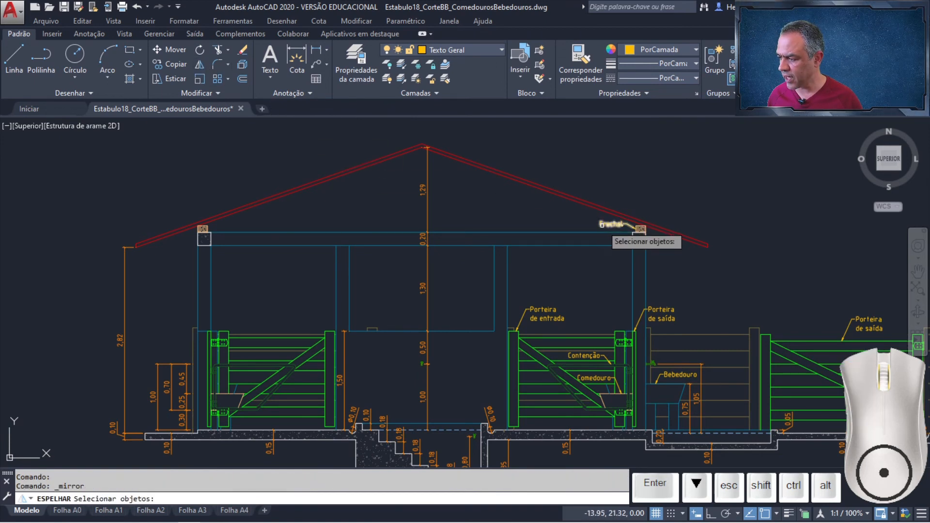
{"action": "left_click", "coordinate": [601, 226]}
{"action": "left_click", "coordinate": [545, 319]}
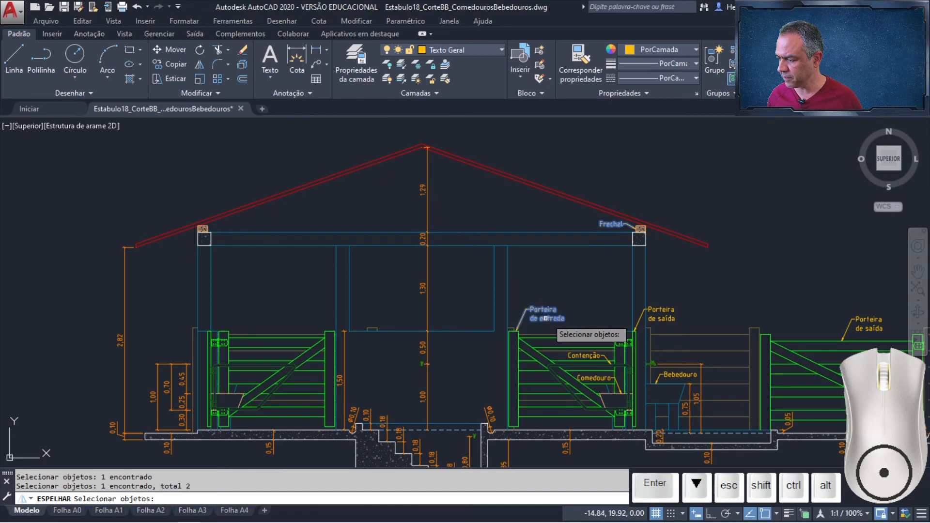
{"action": "left_click", "coordinate": [661, 314]}
{"action": "left_click", "coordinate": [584, 356]}
{"action": "left_click", "coordinate": [594, 377]}
{"action": "key", "text": "Return"}
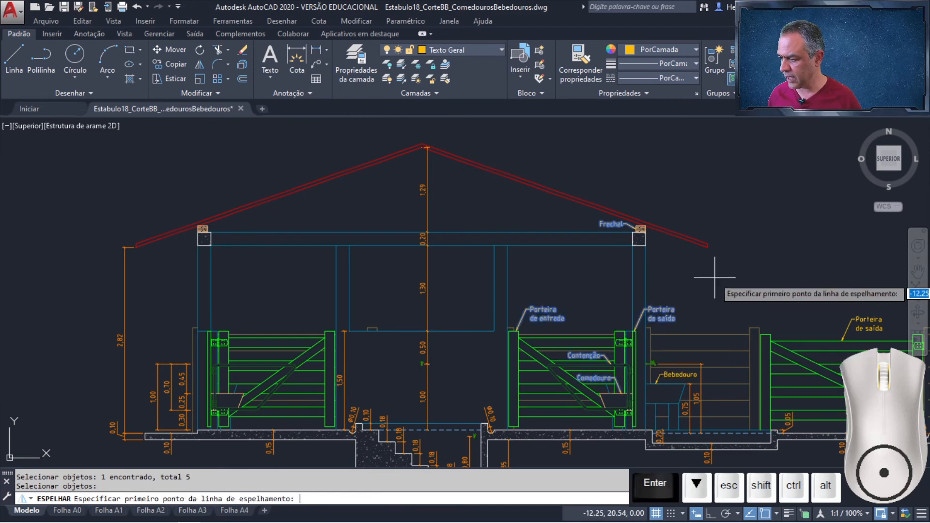
{"action": "scroll", "coordinate": [434, 347], "scroll_direction": "up", "scroll_amount": 2}
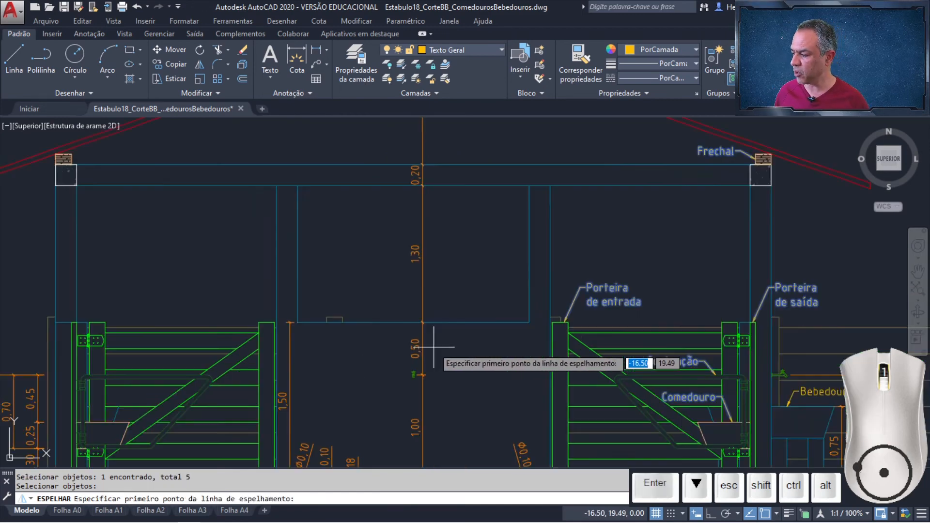
{"action": "scroll", "coordinate": [434, 347], "scroll_direction": "up", "scroll_amount": 3}
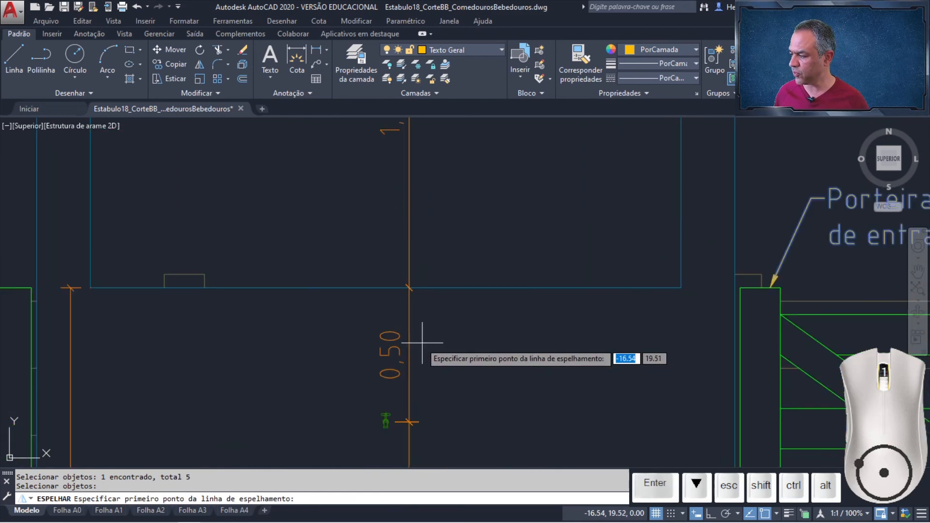
{"action": "left_click", "coordinate": [386, 281]}
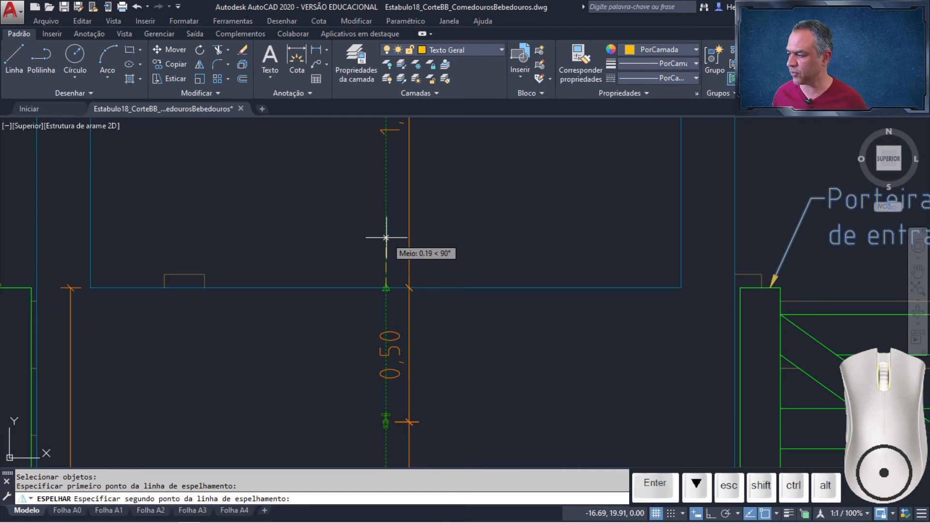
{"action": "left_click", "coordinate": [385, 223]}
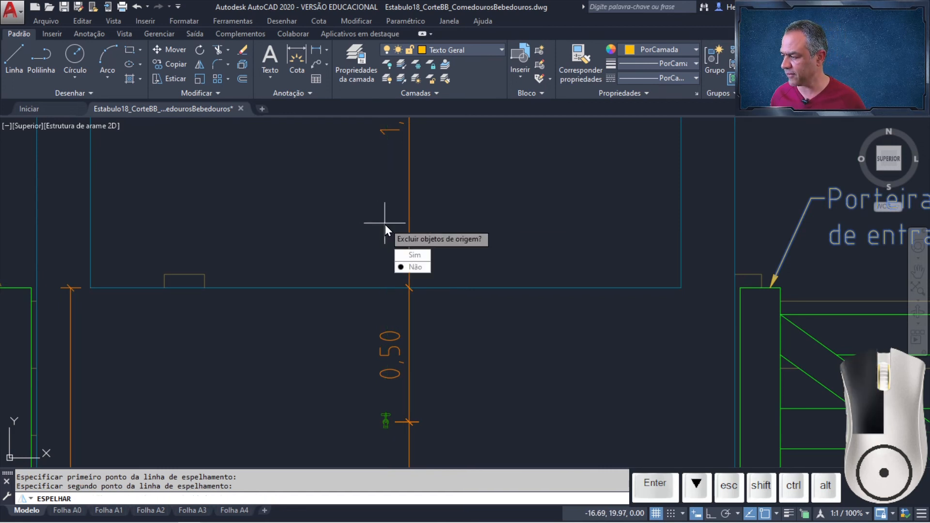
{"action": "left_click", "coordinate": [416, 267]}
Step: Change the mirrored "Porteira de saída" note at the far-left post to "Porta de entrada", broken into two lines before "entrada"
{"action": "scroll", "coordinate": [342, 220], "scroll_direction": "down", "scroll_amount": 5}
{"action": "middle_click_drag", "start_coordinate": [266, 213], "coordinate": [352, 209]}
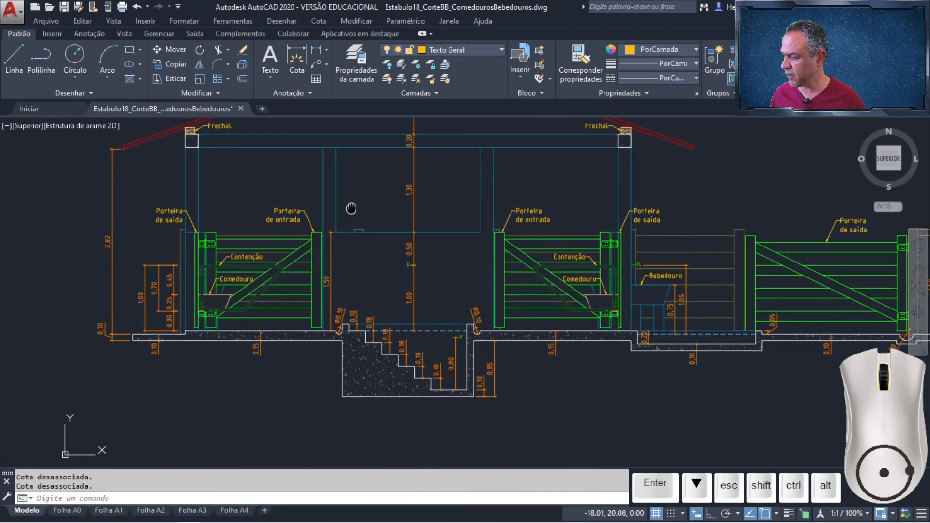
{"action": "scroll", "coordinate": [339, 228], "scroll_direction": "up", "scroll_amount": 4}
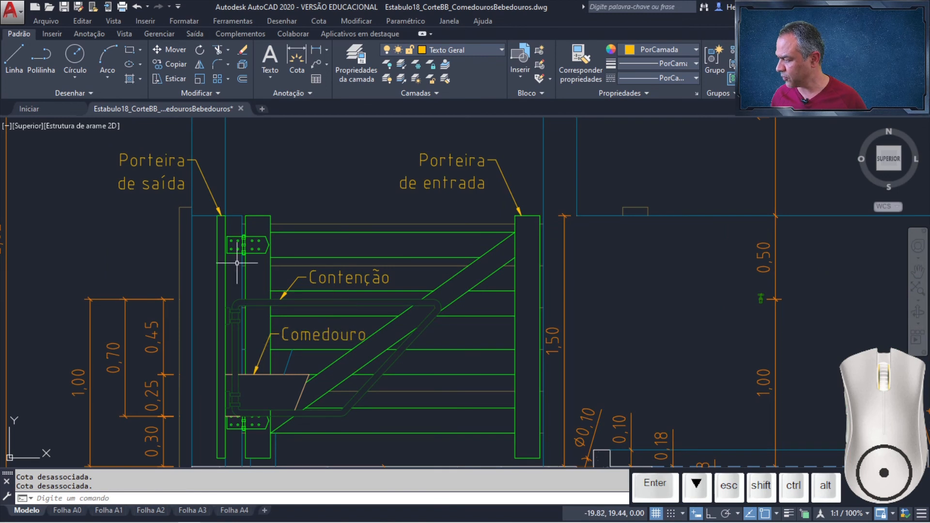
{"action": "double_click", "coordinate": [170, 187]}
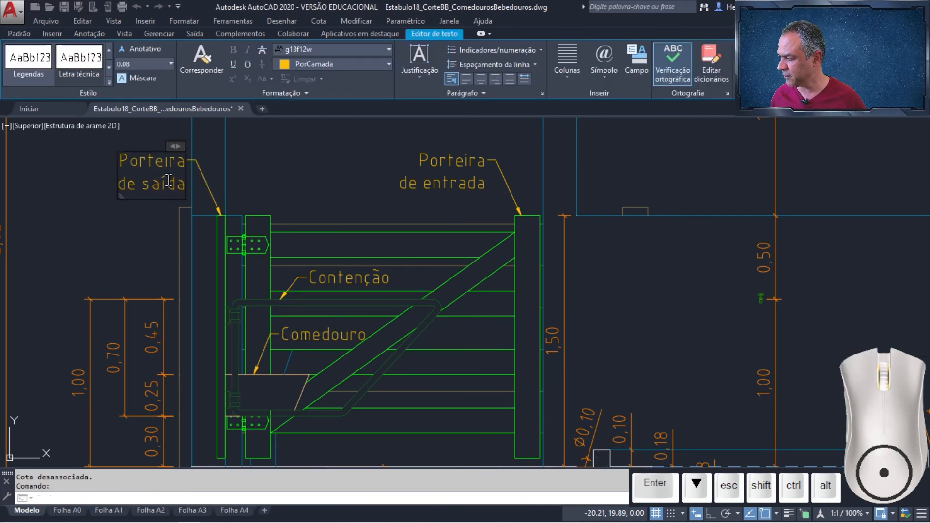
{"action": "type", "text": "ade saída"}
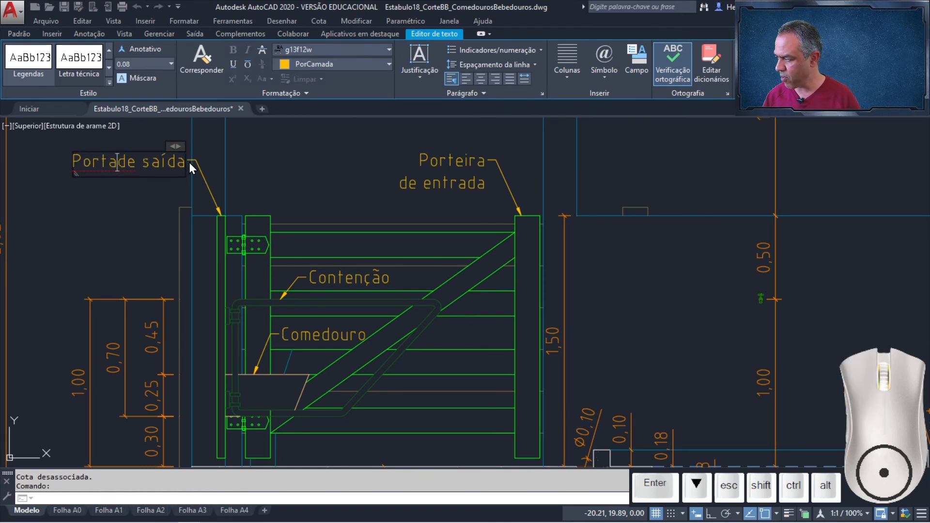
{"action": "key", "text": "Right"}
{"action": "key", "text": "Right"}
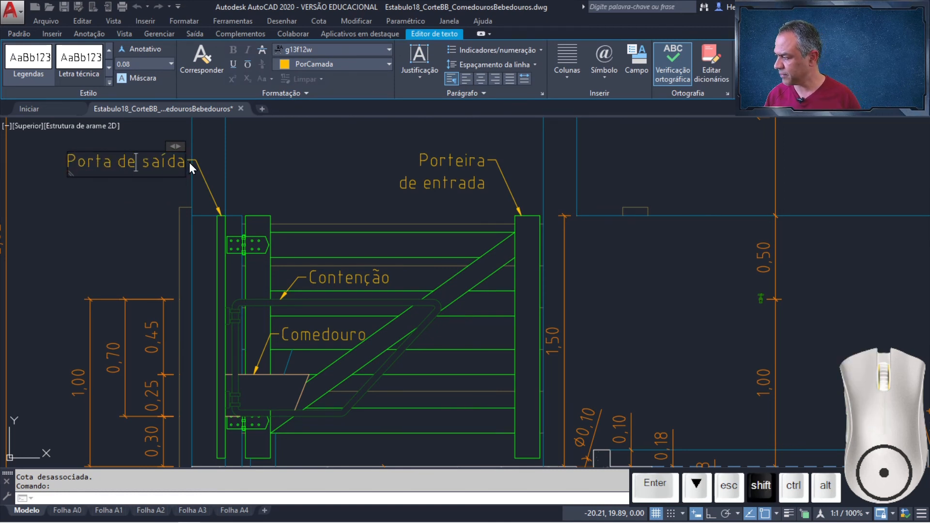
{"action": "key", "text": "shift+End"}
{"action": "key", "text": "Return"}
{"action": "type", "text": "entrada"}
{"action": "left_click", "coordinate": [268, 170]}
Step: Place the single-line text "Fosso" at 0° rotation inside the pit, above the steps and just below the dashed line
{"action": "scroll", "coordinate": [268, 169], "scroll_direction": "down", "scroll_amount": 4}
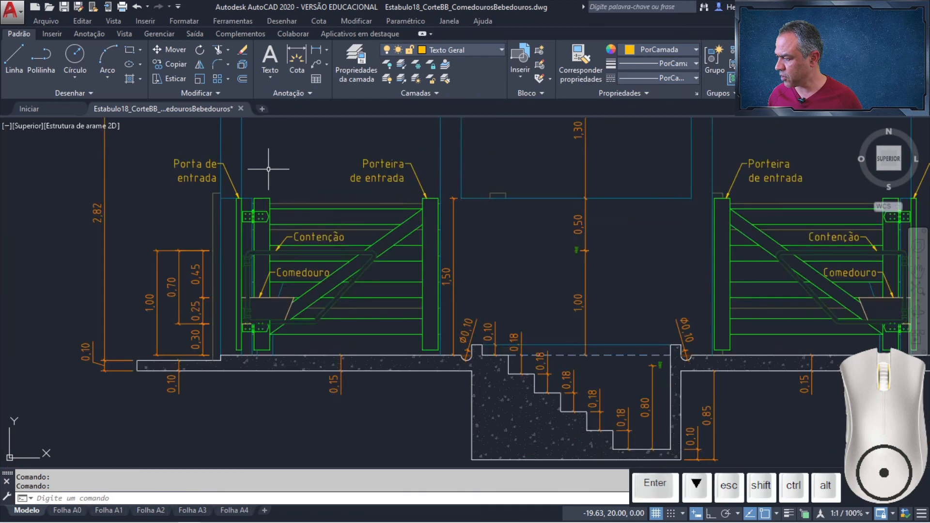
{"action": "middle_click_drag", "start_coordinate": [401, 177], "coordinate": [335, 245]}
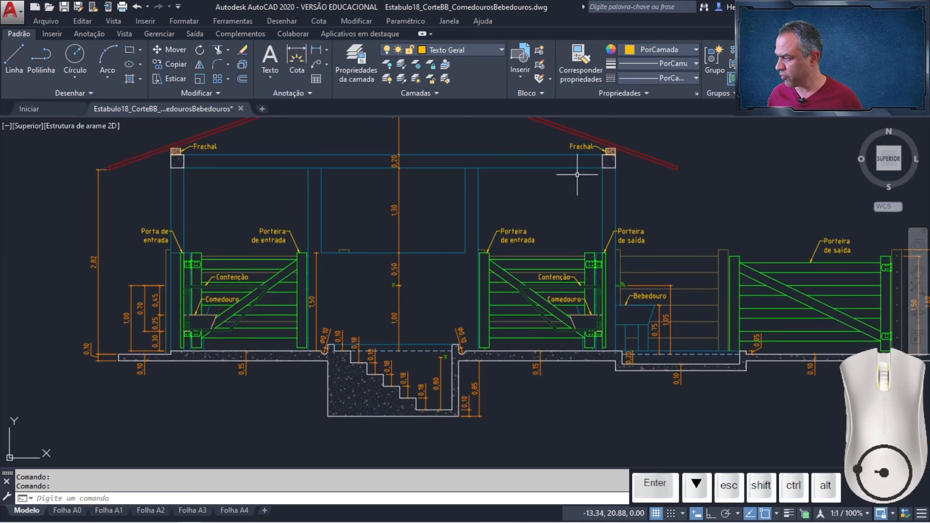
{"action": "left_click", "coordinate": [269, 83]}
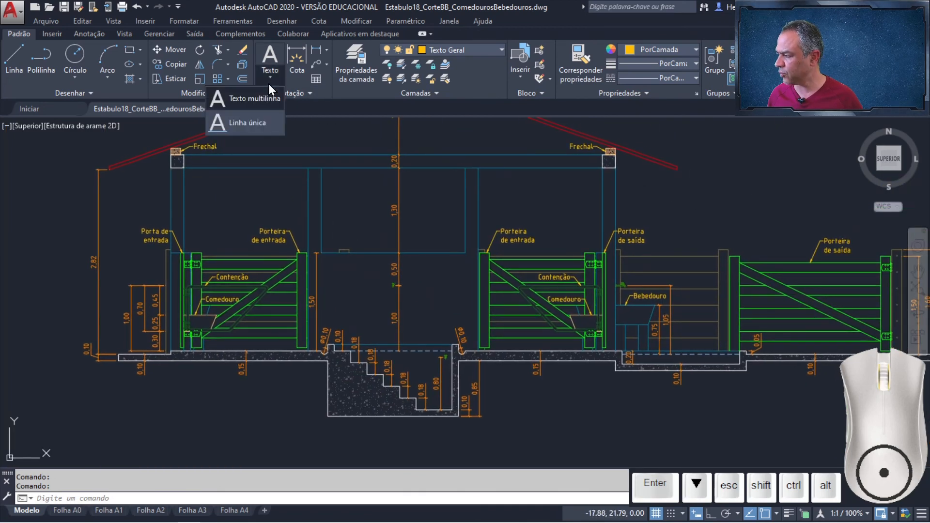
{"action": "left_click", "coordinate": [262, 126]}
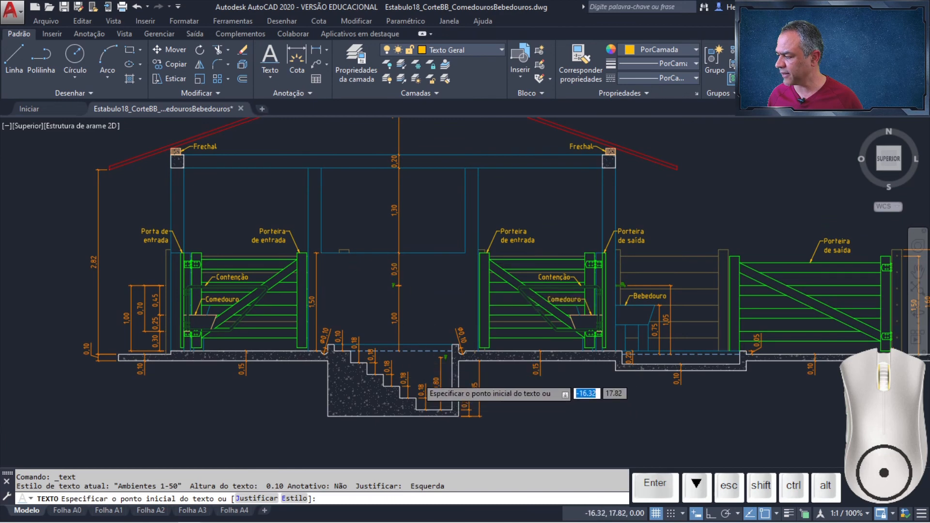
{"action": "scroll", "coordinate": [417, 385], "scroll_direction": "up", "scroll_amount": 5}
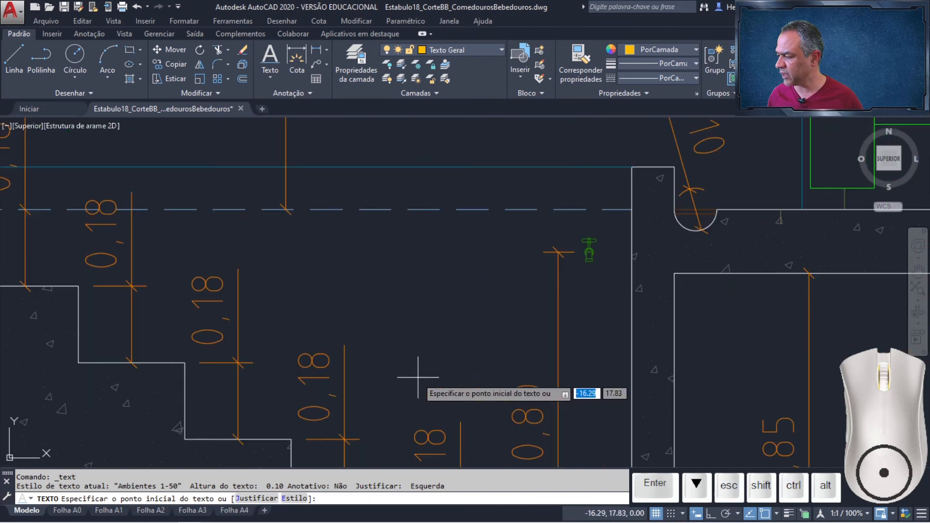
{"action": "left_click", "coordinate": [339, 279]}
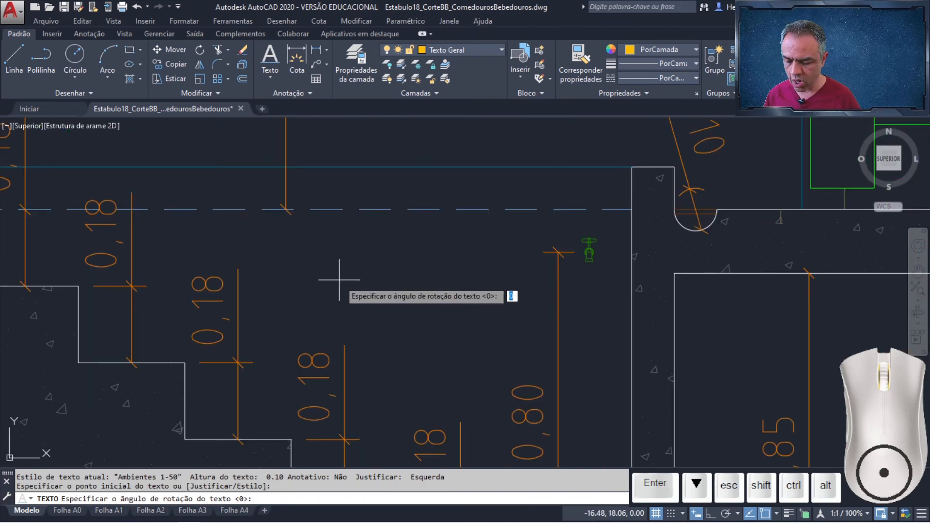
{"action": "key", "text": "Return"}
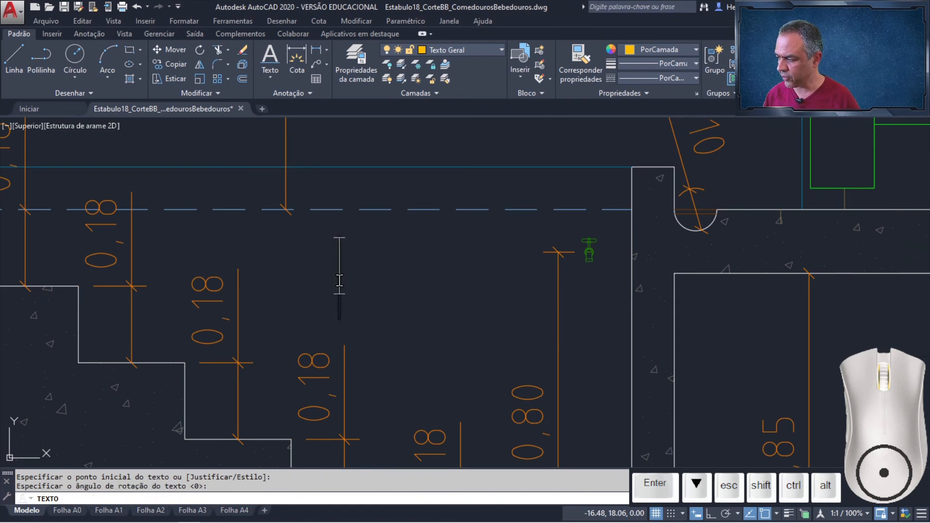
{"action": "type", "text": "Fosso"}
Step: Add the single-line text "Pedilúvio" inside the shallow basin below the drinking trough, under the dashed water line, and finish the text command
{"action": "scroll", "coordinate": [440, 284], "scroll_direction": "down", "scroll_amount": 5}
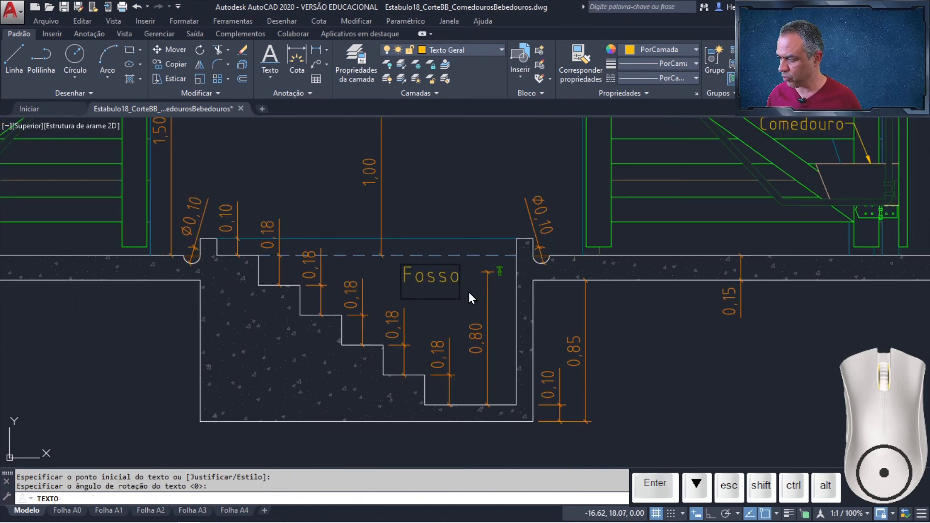
{"action": "middle_click_drag", "start_coordinate": [775, 294], "coordinate": [454, 328]}
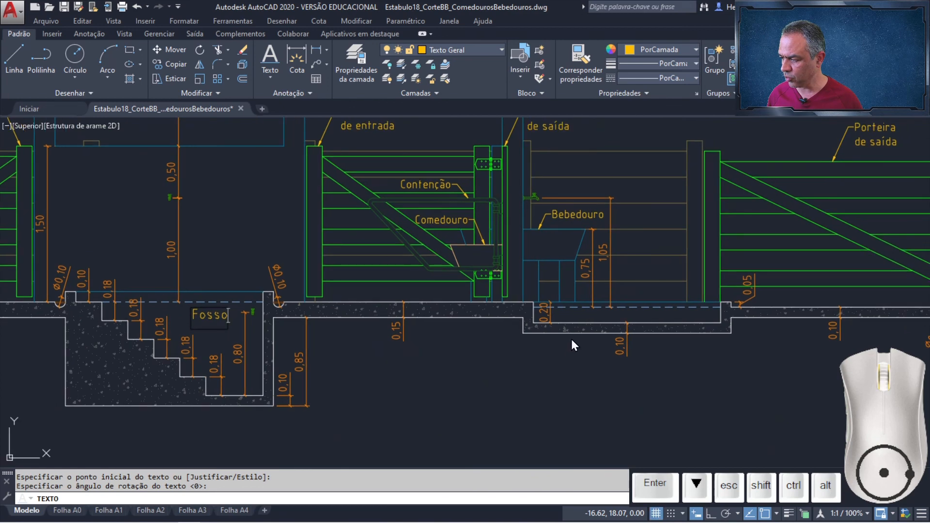
{"action": "scroll", "coordinate": [655, 298], "scroll_direction": "up", "scroll_amount": 5}
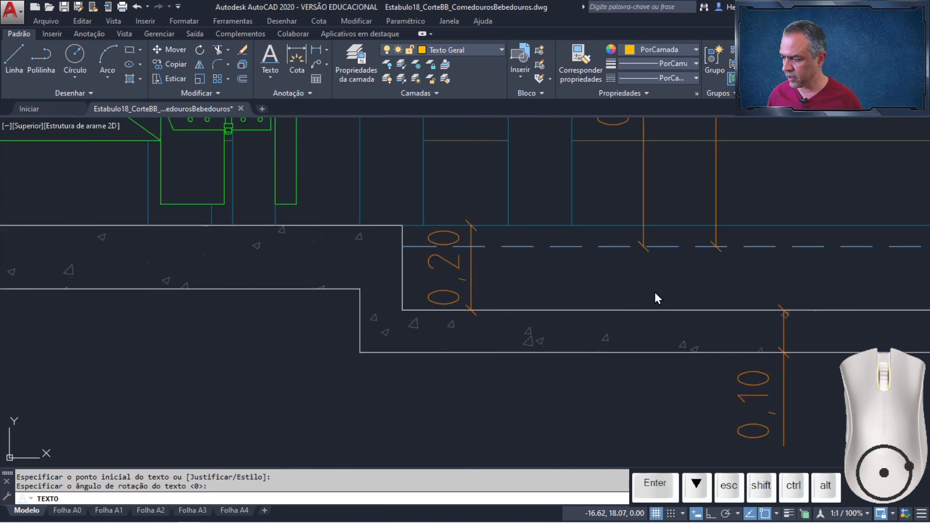
{"action": "left_click", "coordinate": [613, 292]}
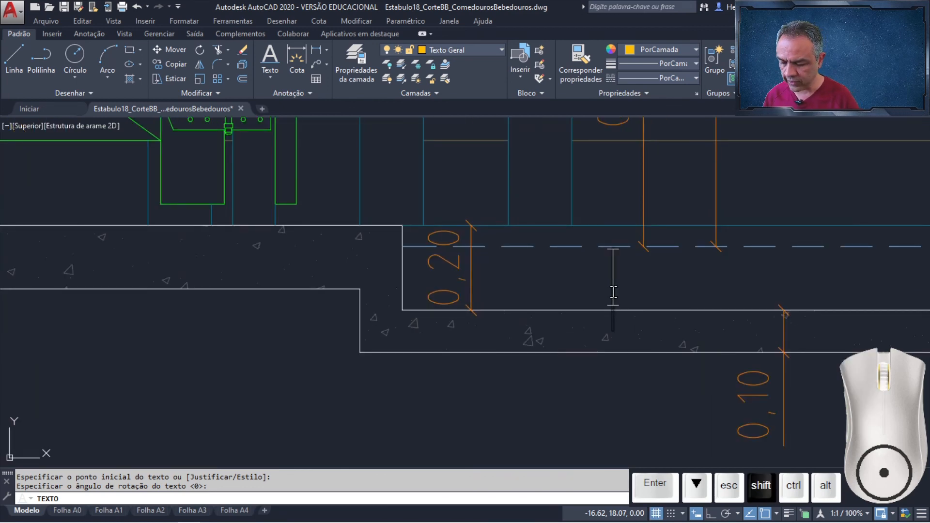
{"action": "type", "text": "Pedilúvio"}
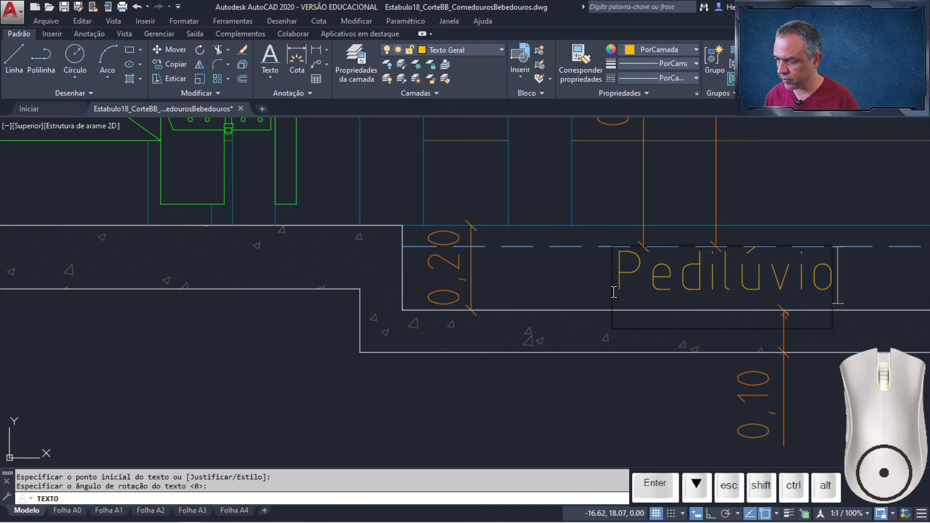
{"action": "key", "text": "Return"}
{"action": "key", "text": "Return"}
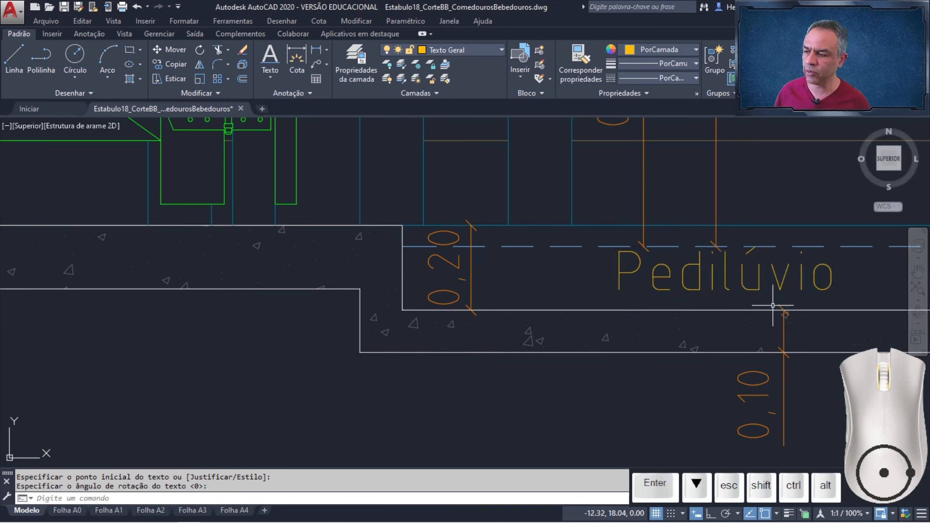
Step: Move the "Pedilúvio" text from its centre to the midpoint between the basin's lower-left inner corner and the dashed water line's right end, using mid2
{"action": "mouse_move", "coordinate": [795, 307]}
{"action": "middle_mouse_down"}
{"action": "mouse_move", "coordinate": [518, 270]}
{"action": "mouse_move", "coordinate": [479, 290]}
{"action": "middle_mouse_up"}
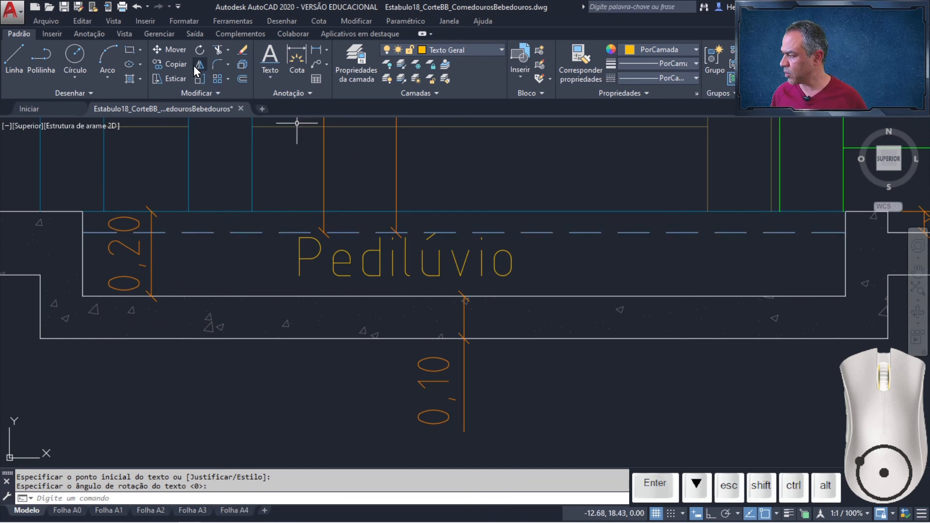
{"action": "left_click", "coordinate": [170, 50]}
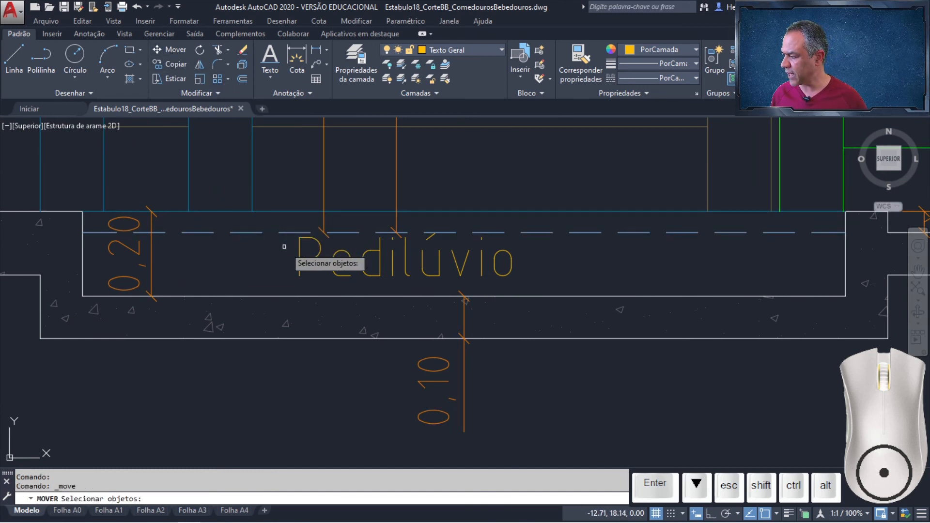
{"action": "left_click", "coordinate": [300, 262]}
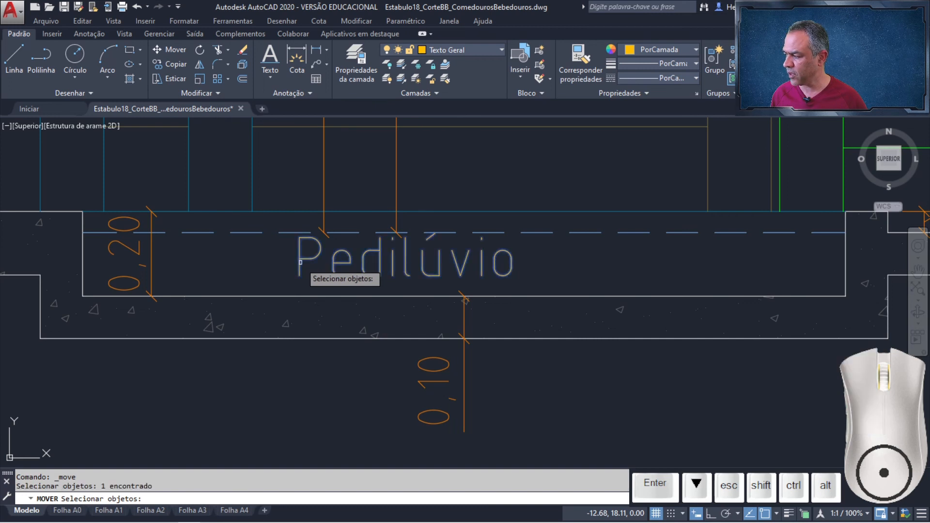
{"action": "key", "text": "Return"}
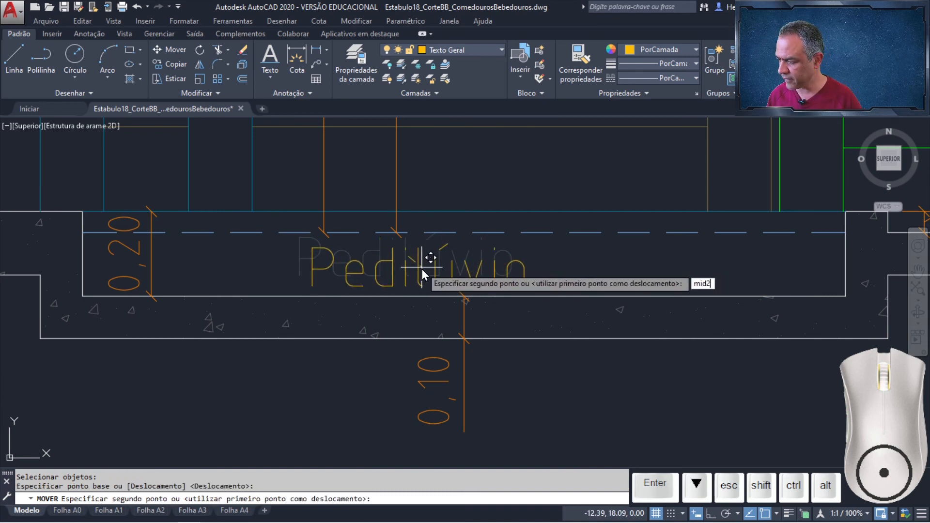
{"action": "key", "text": "Return"}
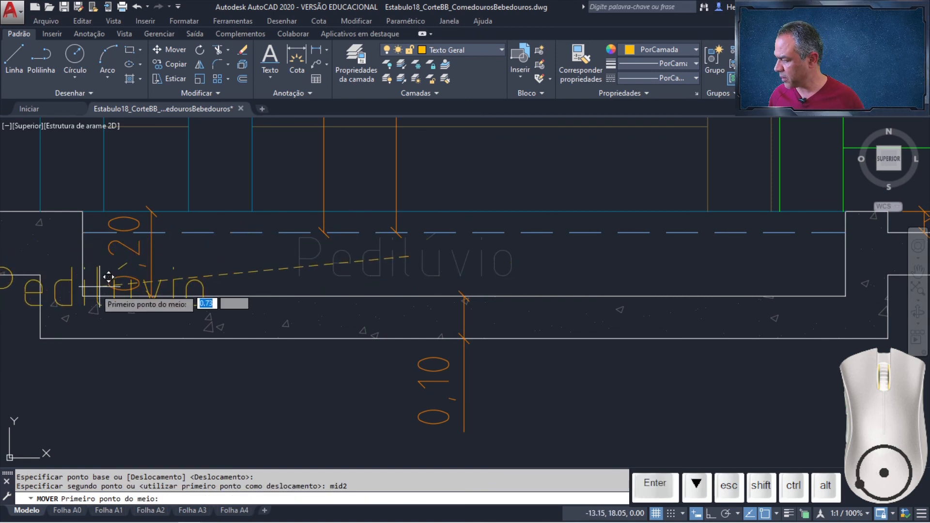
{"action": "left_click", "coordinate": [90, 288]}
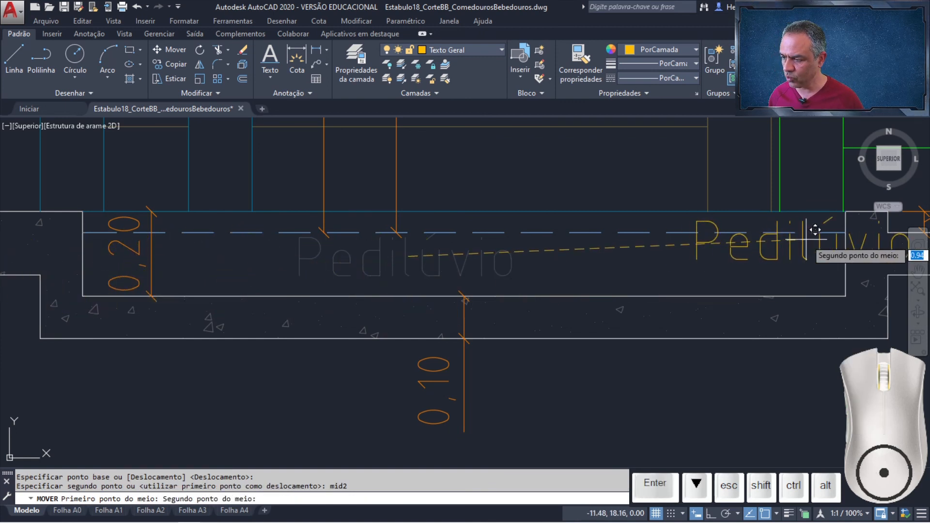
{"action": "left_click", "coordinate": [842, 232]}
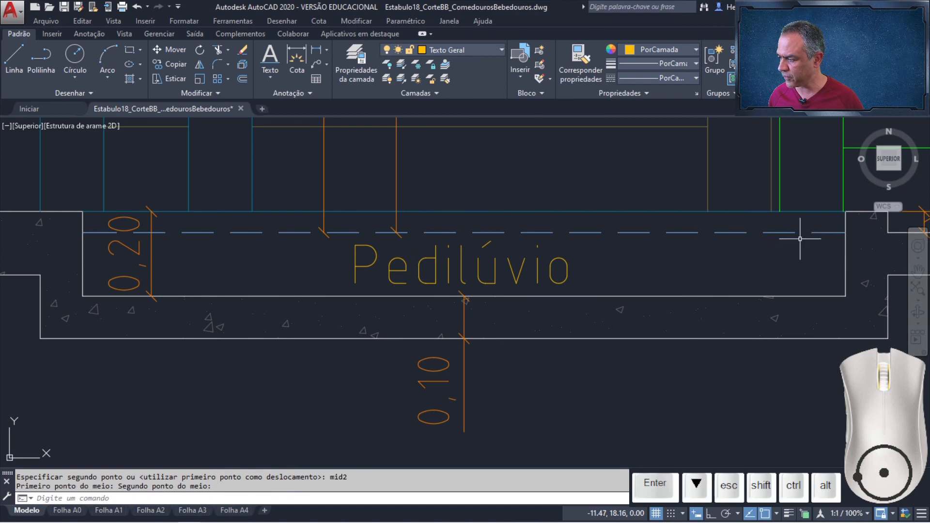
Step: Erase the stray vertical line hanging below the right end of section BB's floor slab
{"action": "scroll", "coordinate": [755, 248], "scroll_direction": "down", "scroll_amount": 10}
{"action": "middle_click_drag", "start_coordinate": [756, 248], "coordinate": [512, 243]}
{"action": "left_click", "coordinate": [569, 263]}
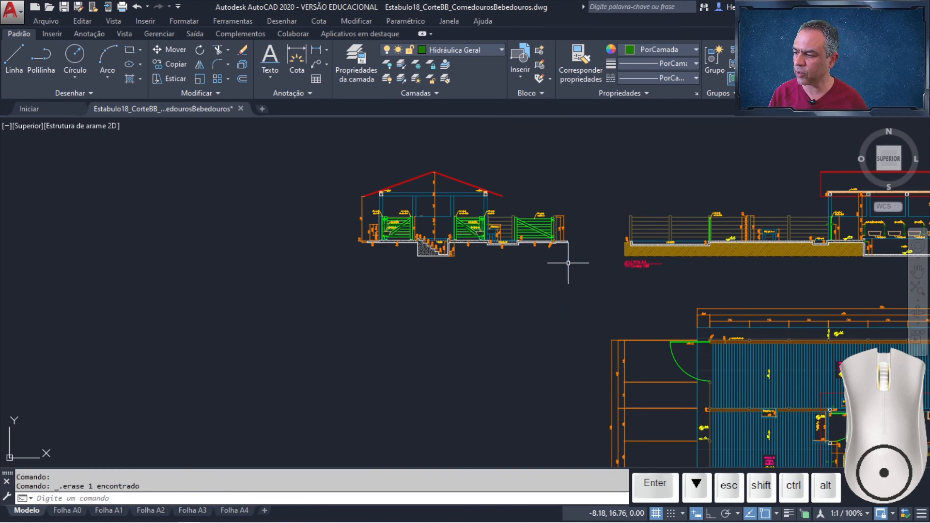
Step: Copy the "Corte AA" title block below section BB, from the soil hatch's upper-left corner to the lower-left endpoint of BB's floor slab
{"action": "left_click", "coordinate": [178, 67]}
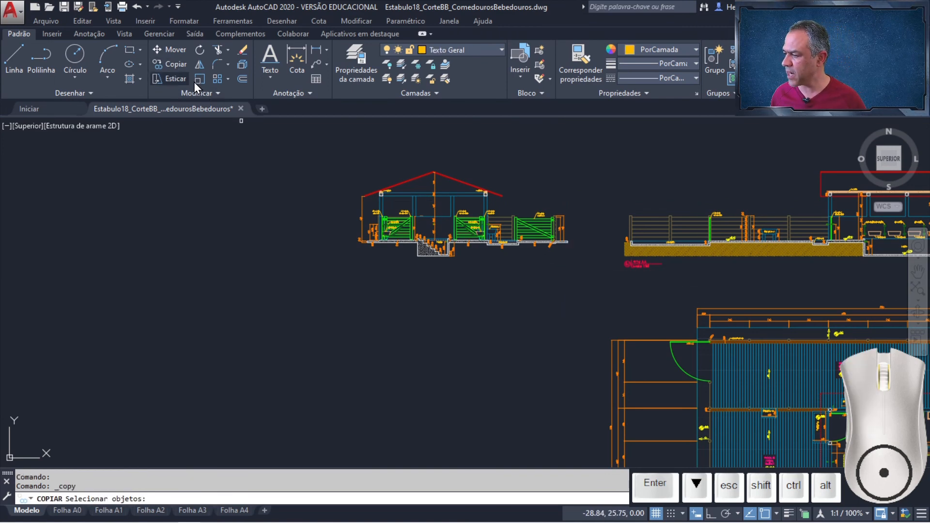
{"action": "scroll", "coordinate": [630, 297], "scroll_direction": "up", "scroll_amount": 3}
{"action": "mouse_move", "coordinate": [630, 297]}
{"action": "middle_mouse_down"}
{"action": "mouse_move", "coordinate": [609, 277]}
{"action": "mouse_move", "coordinate": [426, 328]}
{"action": "mouse_move", "coordinate": [401, 380]}
{"action": "mouse_move", "coordinate": [426, 364]}
{"action": "middle_mouse_up"}
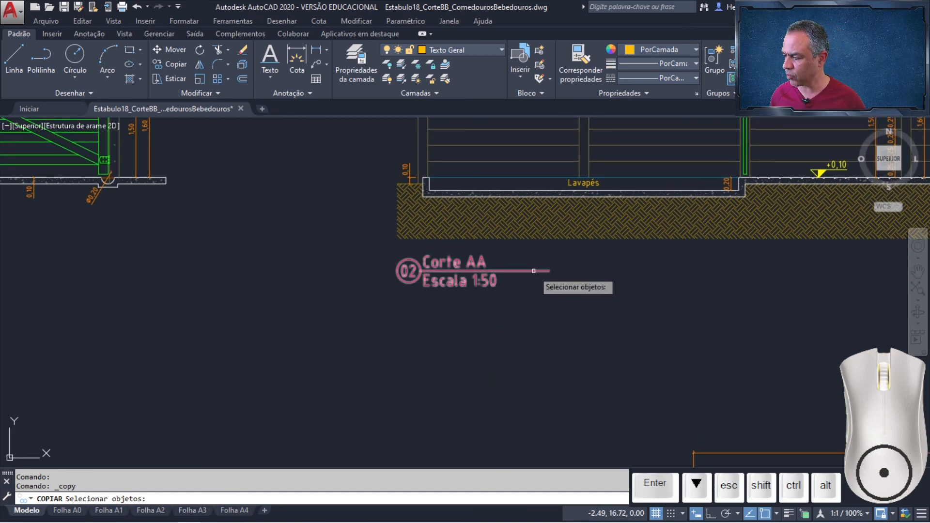
{"action": "left_click", "coordinate": [535, 273]}
{"action": "key", "text": "Return"}
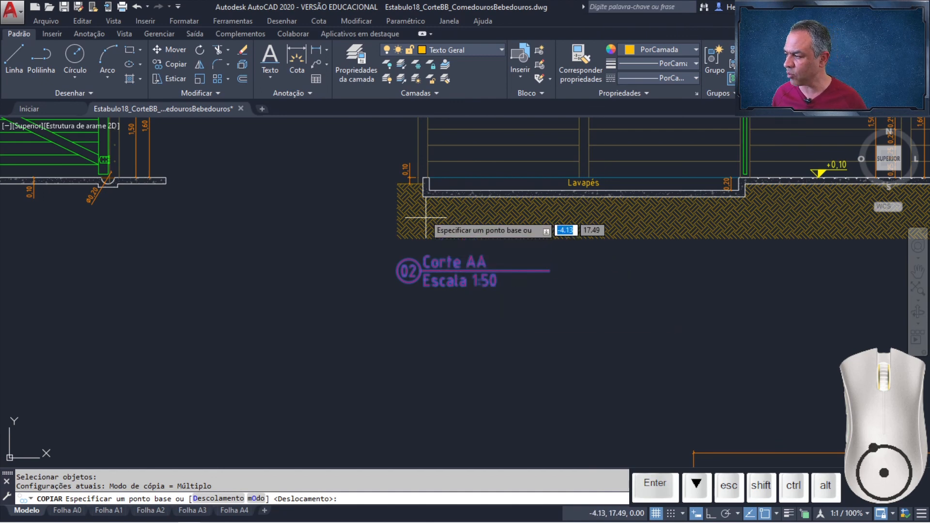
{"action": "scroll", "coordinate": [376, 179], "scroll_direction": "up", "scroll_amount": 4}
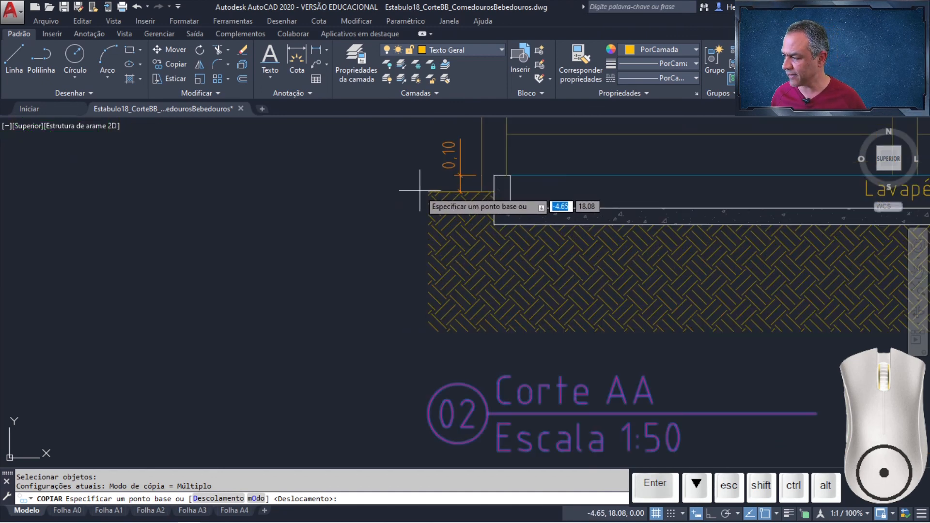
{"action": "left_click", "coordinate": [428, 190]}
{"action": "scroll", "coordinate": [339, 214], "scroll_direction": "down", "scroll_amount": 5}
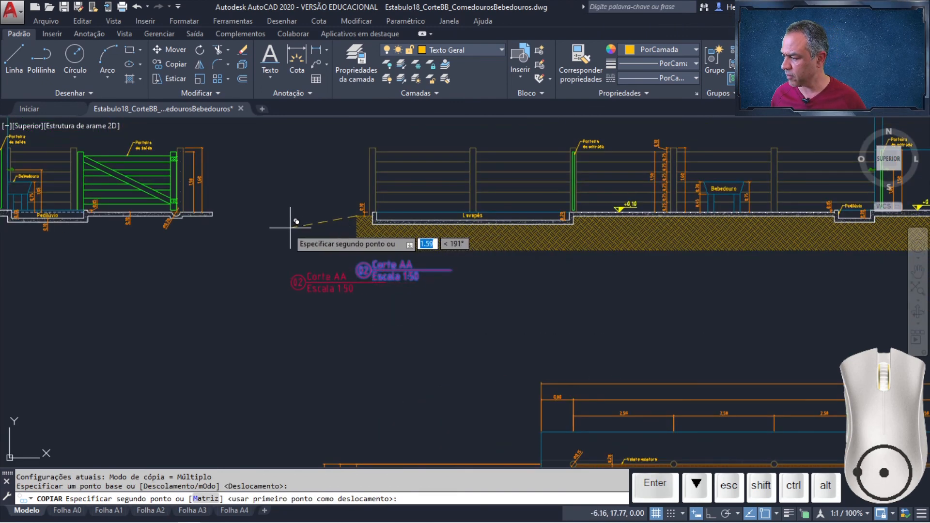
{"action": "middle_click_drag", "start_coordinate": [297, 216], "coordinate": [429, 322]}
{"action": "scroll", "coordinate": [429, 323], "scroll_direction": "down", "scroll_amount": 2}
{"action": "middle_click_drag", "start_coordinate": [193, 295], "coordinate": [339, 269]}
{"action": "scroll", "coordinate": [332, 304], "scroll_direction": "up", "scroll_amount": 4}
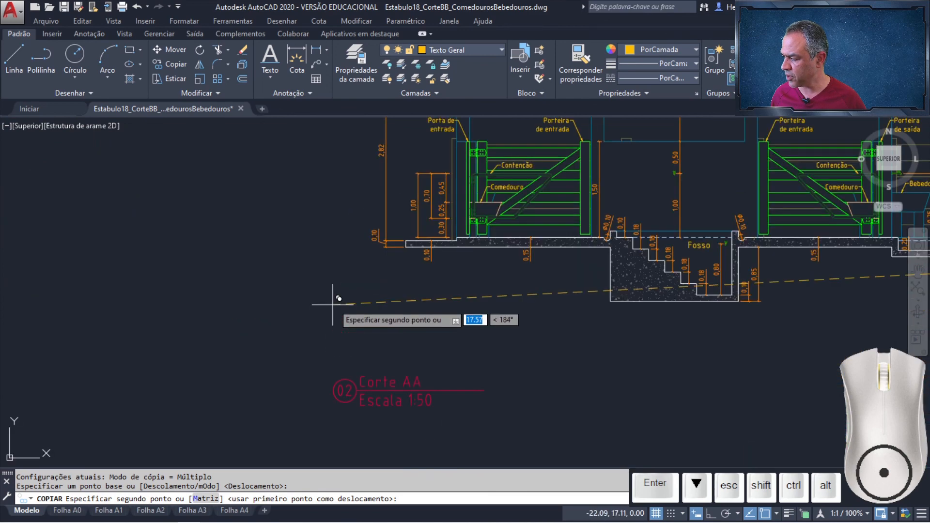
{"action": "scroll", "coordinate": [390, 257], "scroll_direction": "up", "scroll_amount": 2}
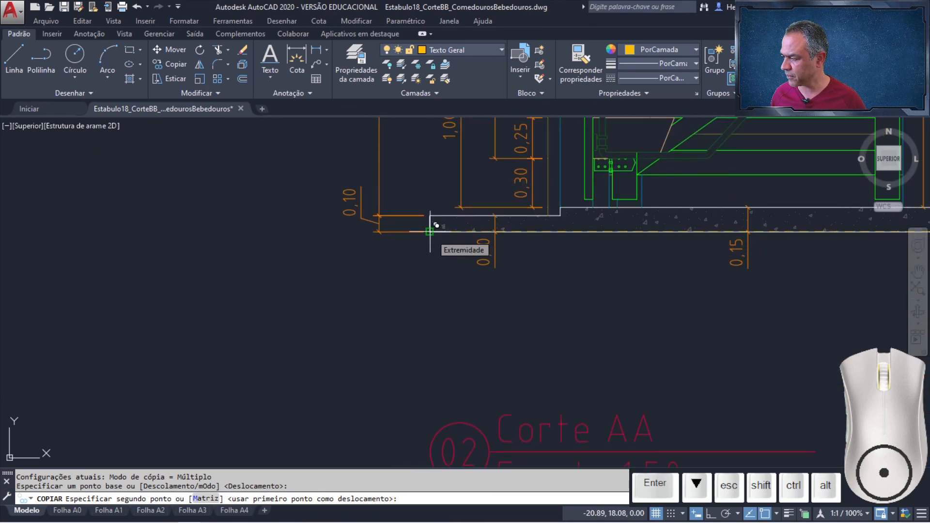
{"action": "left_click", "coordinate": [430, 232]}
{"action": "key", "text": "Return"}
Step: Set the copied title block's number attribute to 03 and its PLANTA attribute to "Corte BB"
{"action": "scroll", "coordinate": [481, 295], "scroll_direction": "down", "scroll_amount": 3}
{"action": "middle_click_drag", "start_coordinate": [482, 295], "coordinate": [346, 174]}
{"action": "scroll", "coordinate": [382, 243], "scroll_direction": "up", "scroll_amount": 2}
{"action": "double_click", "coordinate": [409, 318]}
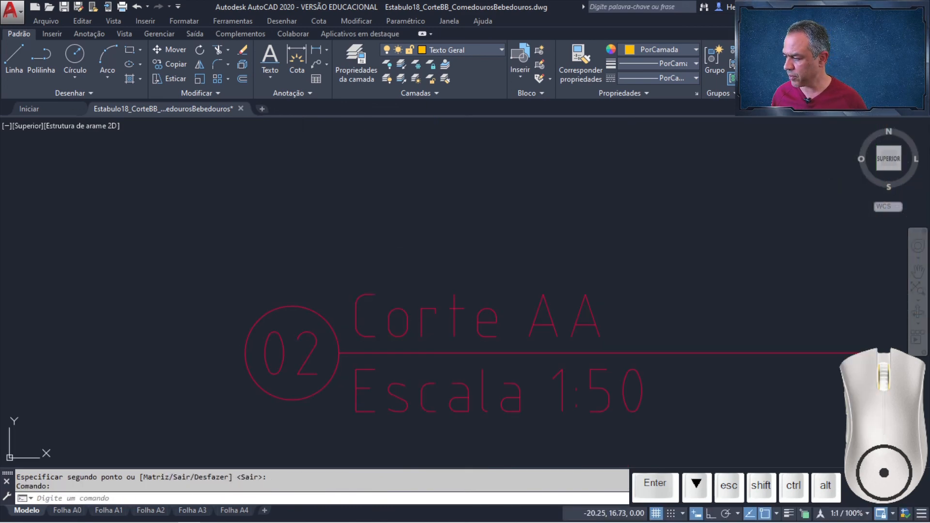
{"action": "left_click", "coordinate": [282, 246]}
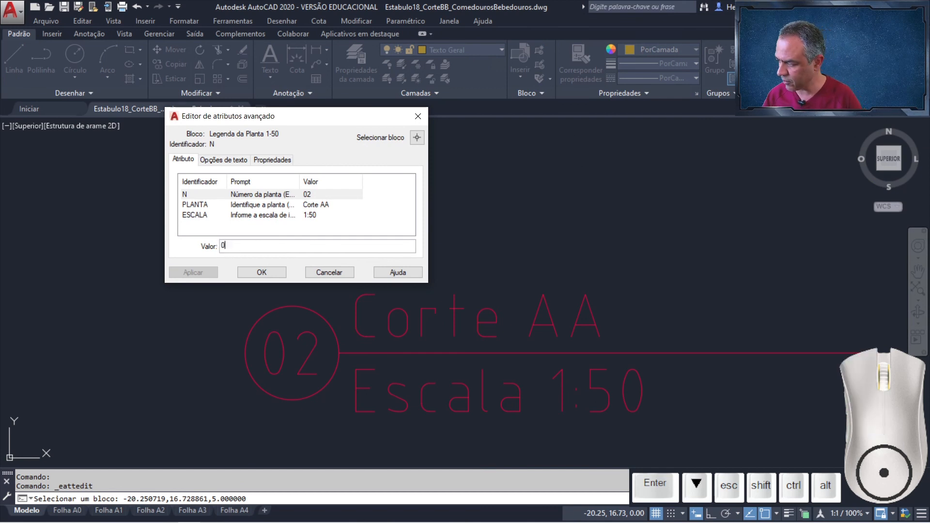
{"action": "left_click", "coordinate": [306, 209]}
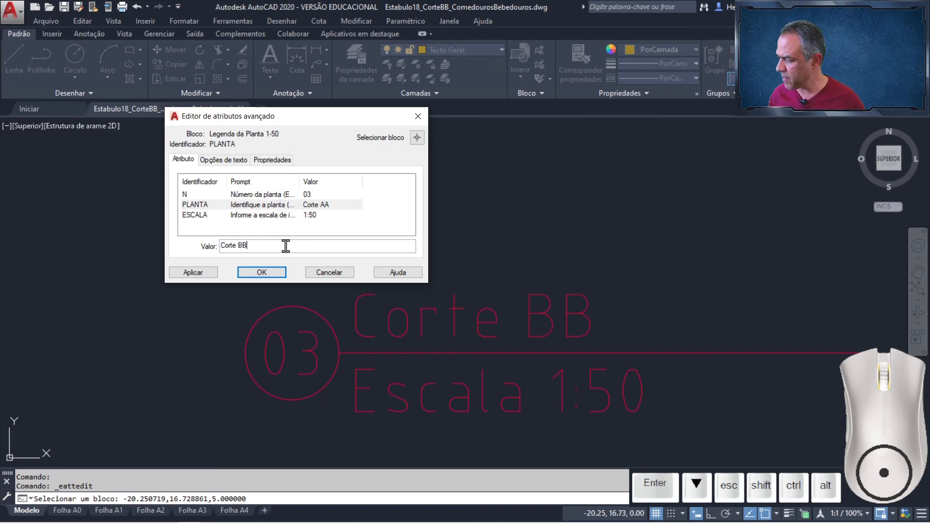
{"action": "left_click", "coordinate": [264, 273]}
Step: Zoom to a window framing the complete section BB with its title block
{"action": "scroll", "coordinate": [442, 250], "scroll_direction": "down", "scroll_amount": 4}
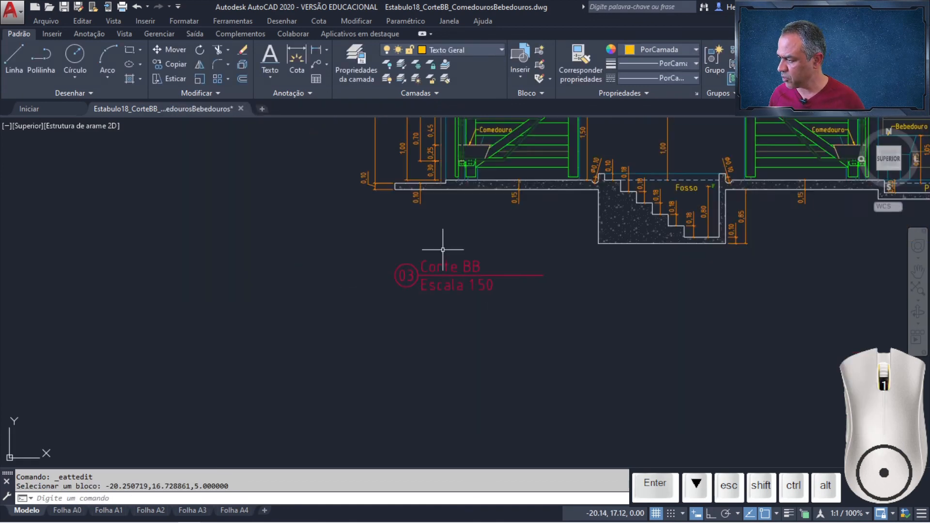
{"action": "mouse_move", "coordinate": [442, 249]}
{"action": "middle_mouse_down"}
{"action": "mouse_move", "coordinate": [312, 316]}
{"action": "mouse_move", "coordinate": [277, 355]}
{"action": "middle_mouse_up"}
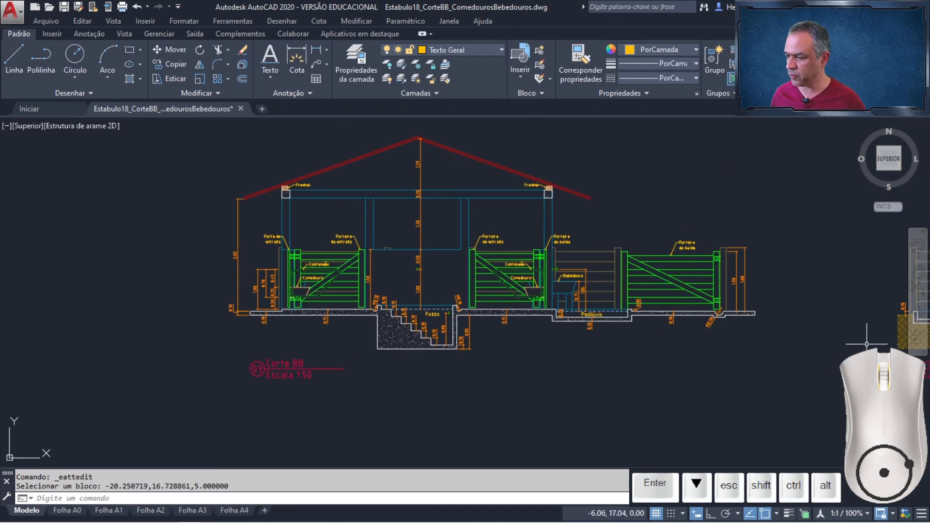
{"action": "left_click", "coordinate": [923, 303]}
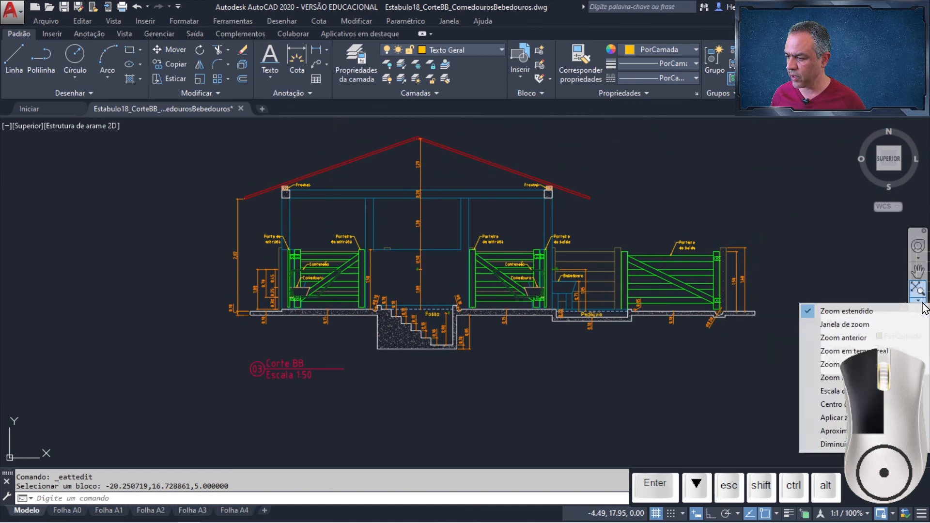
{"action": "left_click", "coordinate": [884, 325]}
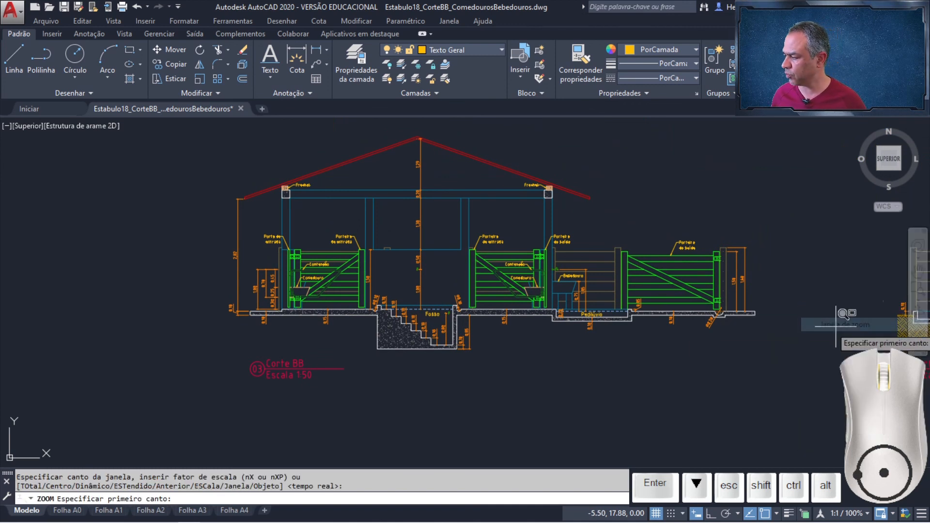
{"action": "left_click", "coordinate": [199, 393]}
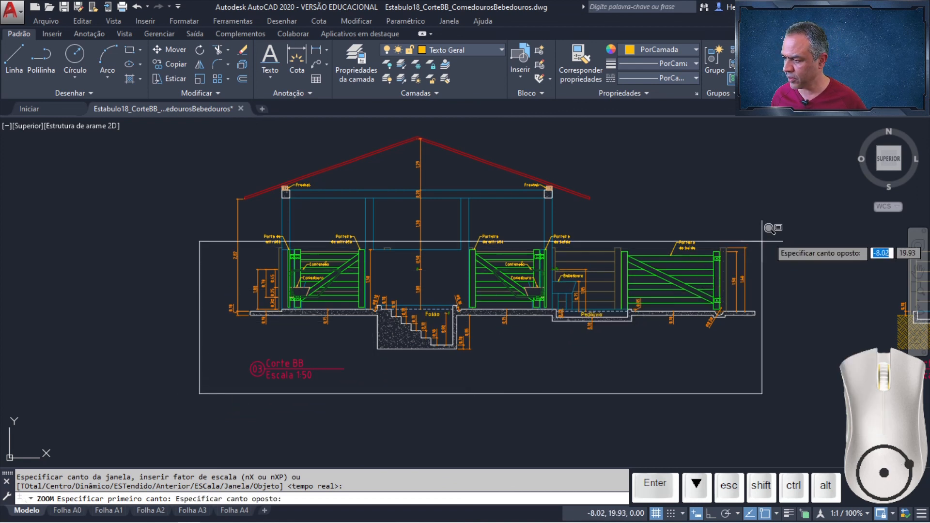
{"action": "left_click", "coordinate": [839, 130]}
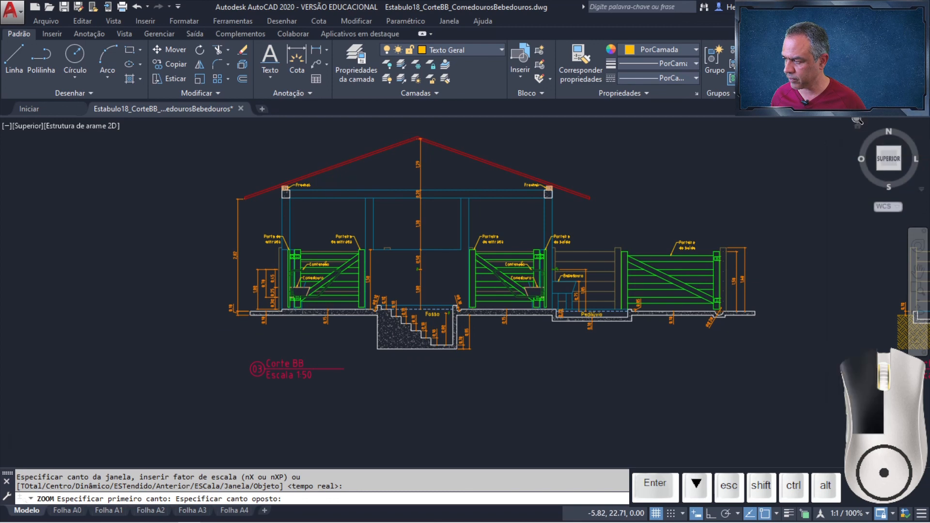